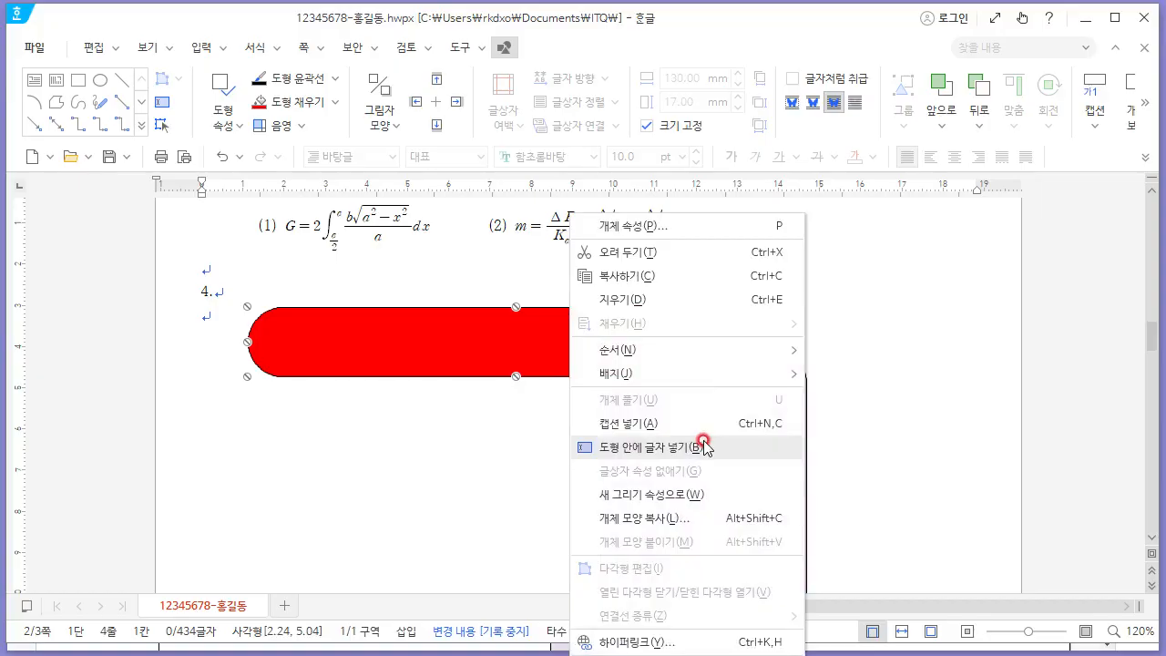
Add the text "스마트하게 코리아둘레길 즐기기" inside the red rounded shape, following the exam PDF.
{"action": "left_click", "coordinate": [703, 446]}
{"action": "key", "text": "alt+Tab"}
{"action": "key", "text": "alt+Tab"}
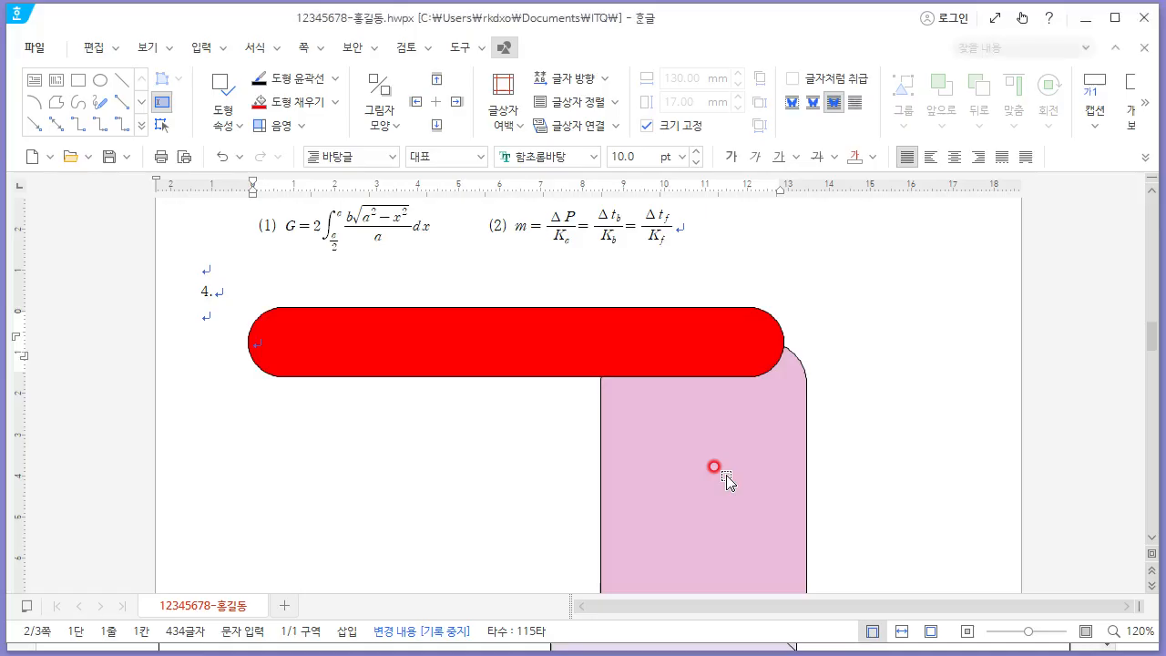
{"action": "type", "text": "스마트하게 코리아둘레길"}
{"action": "key", "text": "alt+Tab"}
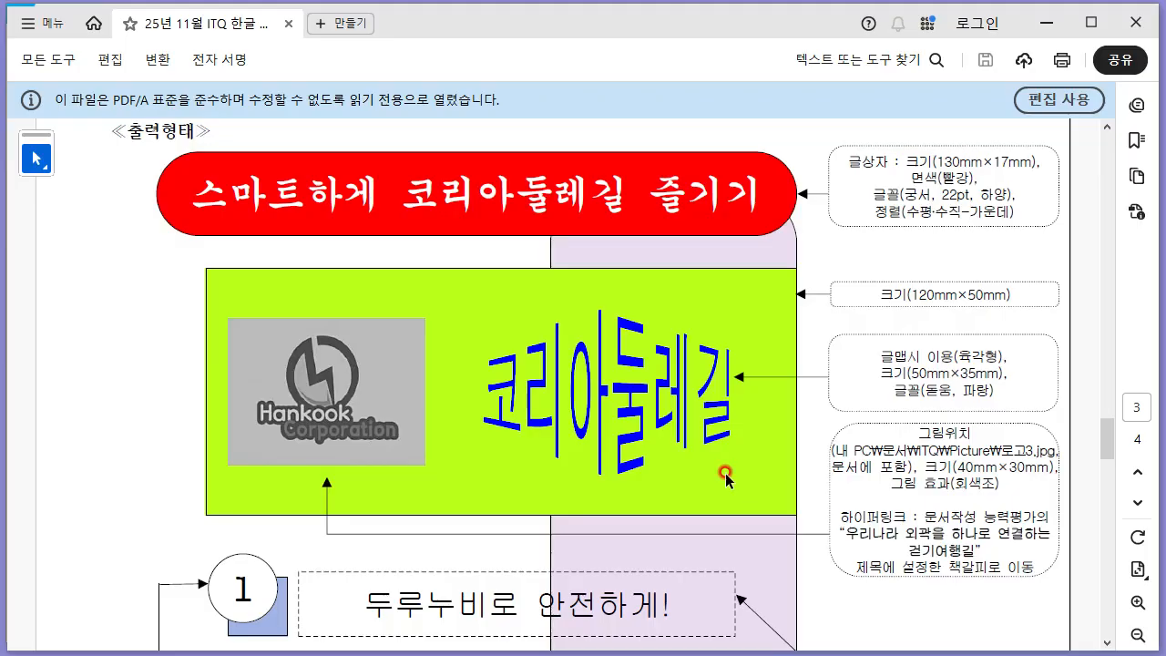
{"action": "key", "text": "alt+Tab"}
{"action": "type", "text": "ㅈ"}
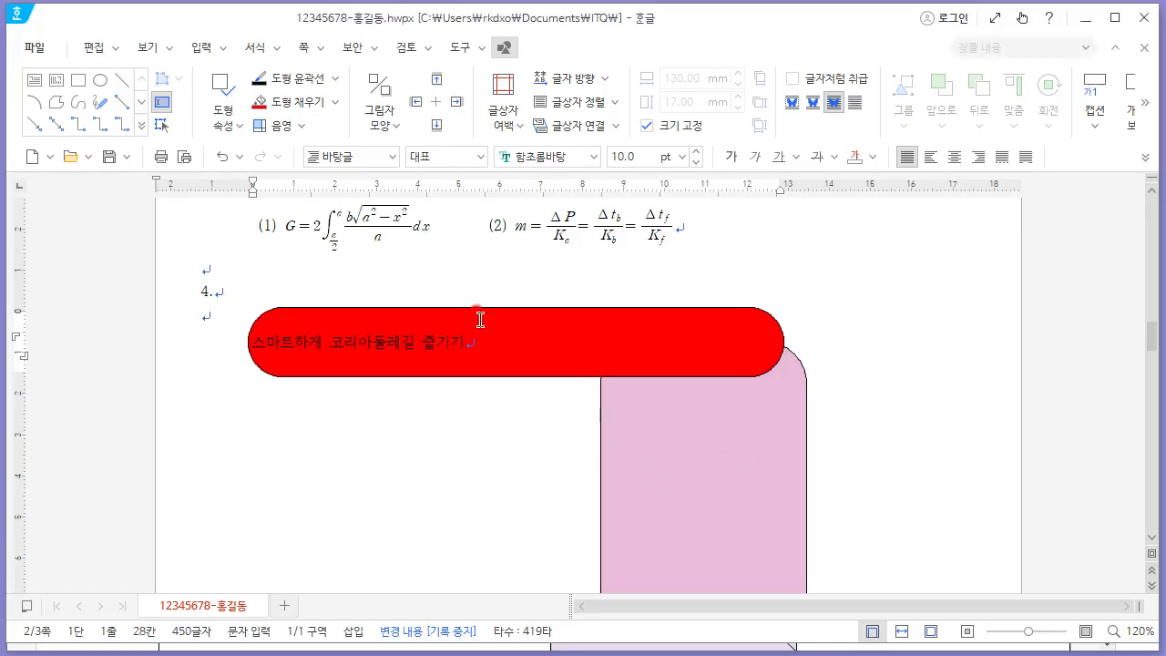
Center the title text in the red shape and format it in 궁서, 22 pt, white.
{"action": "left_click_drag", "start_coordinate": [467, 343], "coordinate": [239, 340]}
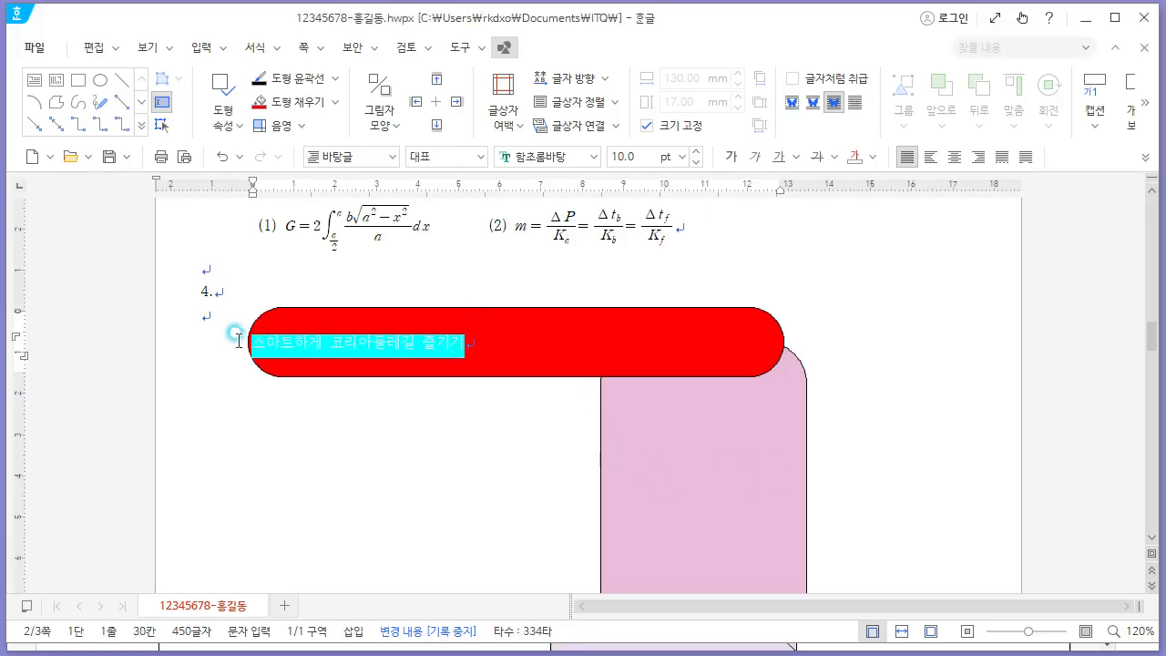
{"action": "left_click", "coordinate": [953, 159]}
{"action": "key", "text": "alt+Tab"}
{"action": "key", "text": "alt+Tab"}
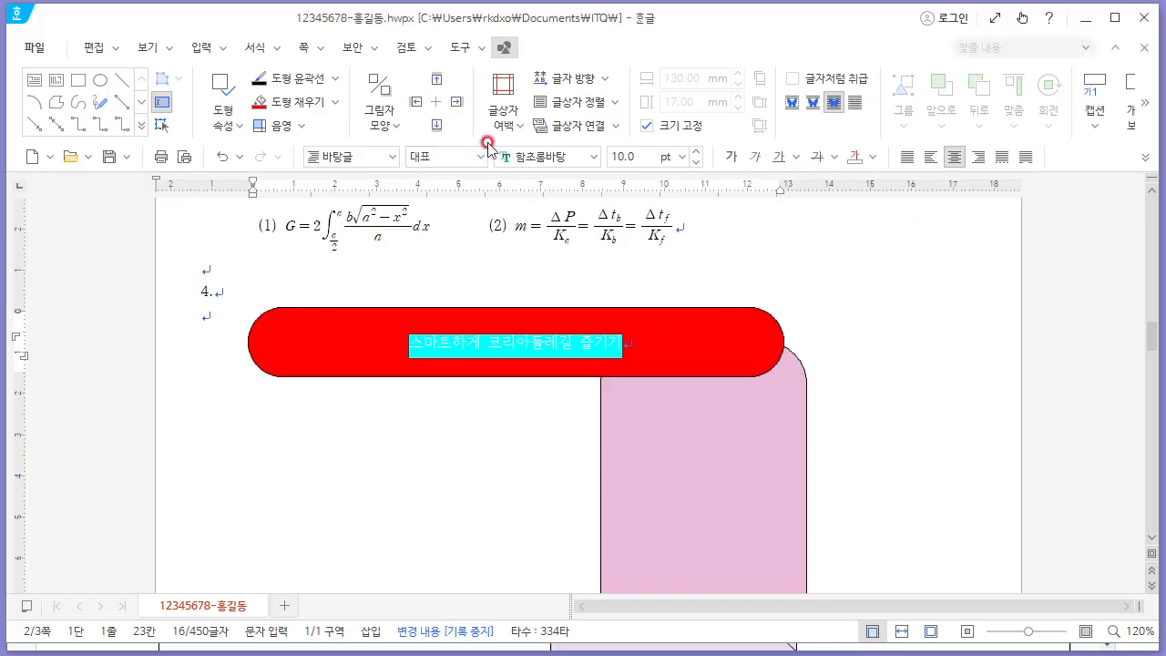
{"action": "left_click", "coordinate": [551, 155]}
{"action": "type", "text": "궁서"}
{"action": "key", "text": "Return"}
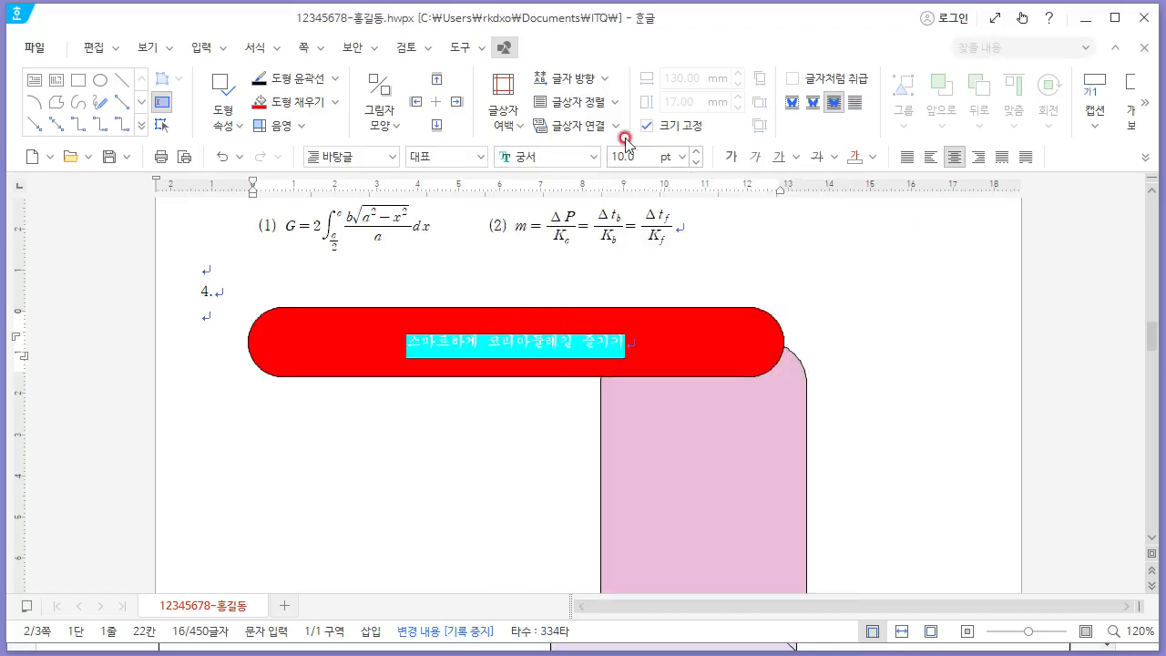
{"action": "type", "text": "22"}
{"action": "key", "text": "Return"}
{"action": "key", "text": "alt+Tab"}
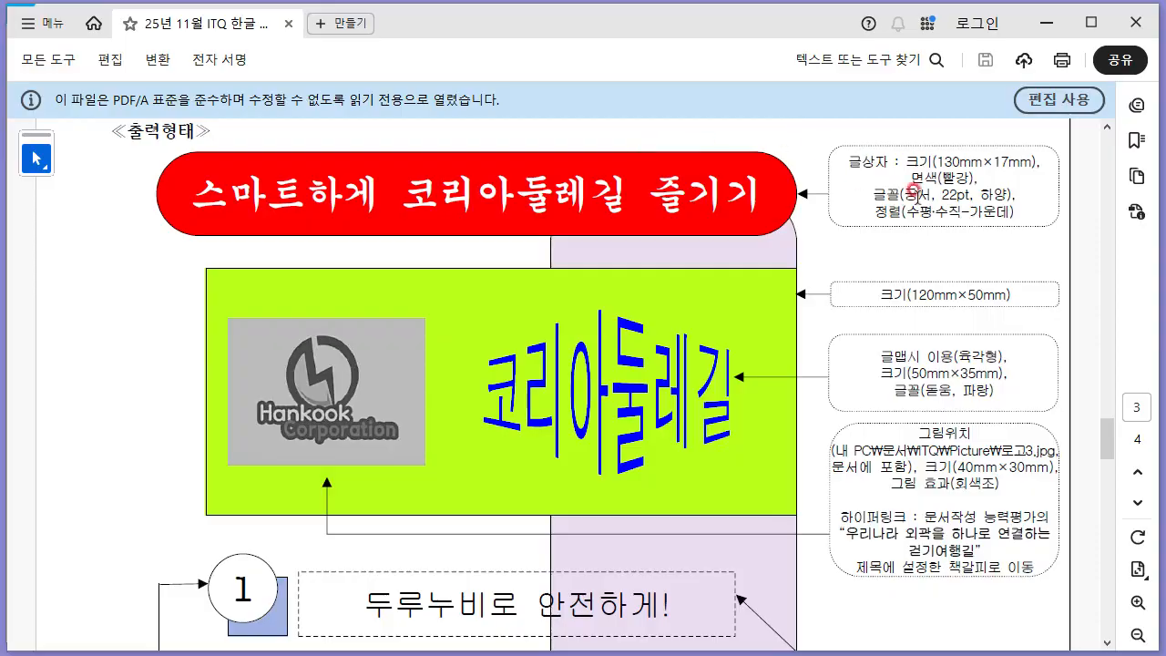
{"action": "key", "text": "alt+Tab"}
{"action": "left_click", "coordinate": [809, 373]}
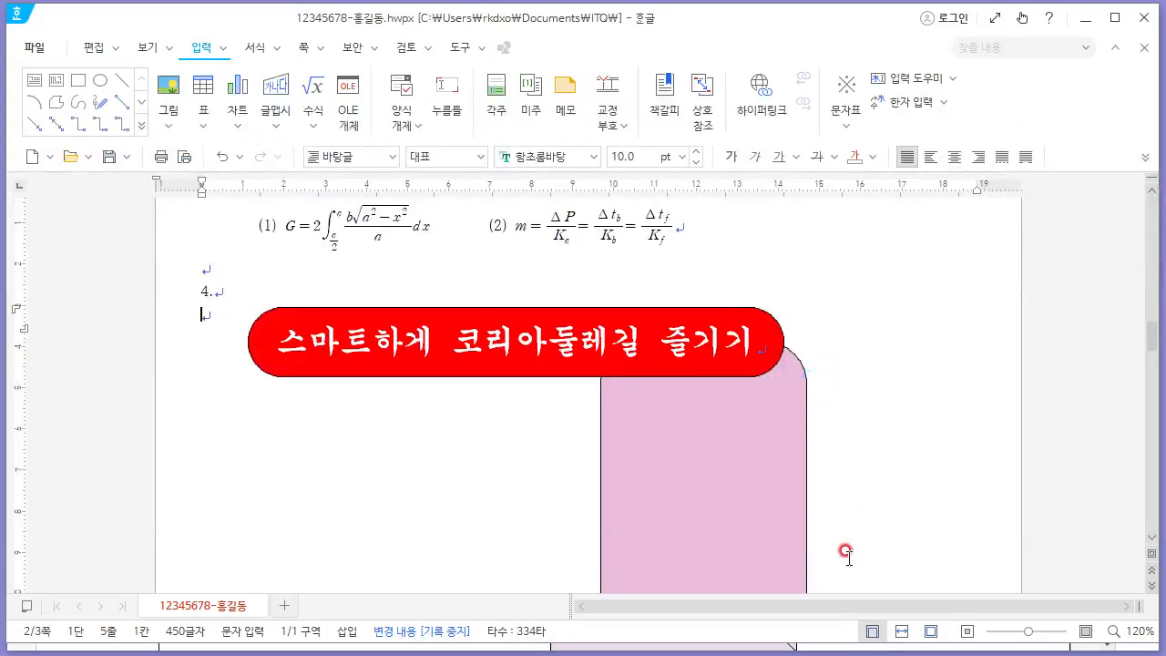
Draw a rectangle about 119 × 49 mm below the red title shape, overlapping the pink shape.
{"action": "scroll", "coordinate": [847, 510], "scroll_direction": "down", "scroll_amount": 2}
{"action": "scroll", "coordinate": [846, 508], "scroll_direction": "up", "scroll_amount": 1}
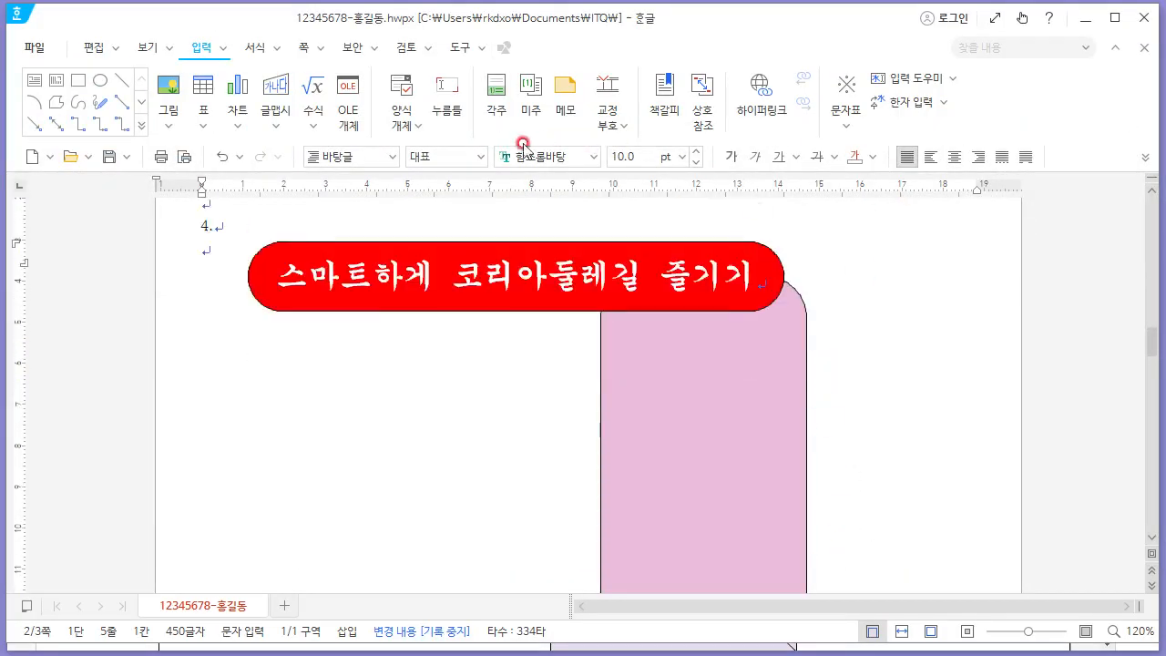
{"action": "key", "text": "alt+Tab"}
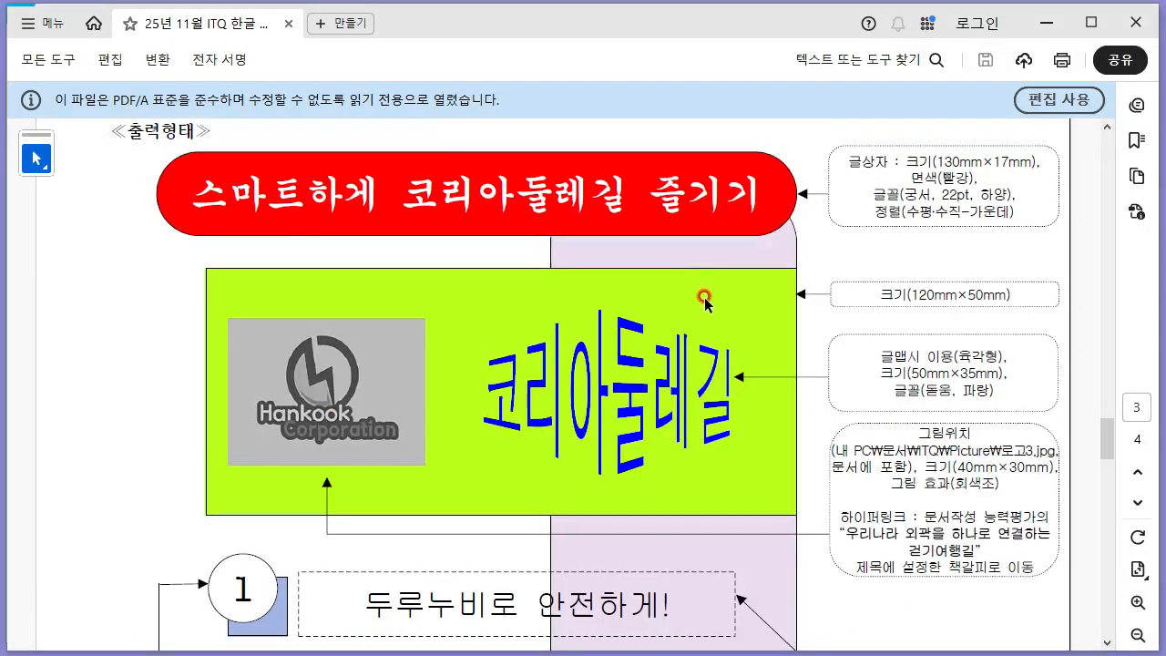
{"action": "key", "text": "alt+Tab"}
{"action": "left_click", "coordinate": [78, 80]}
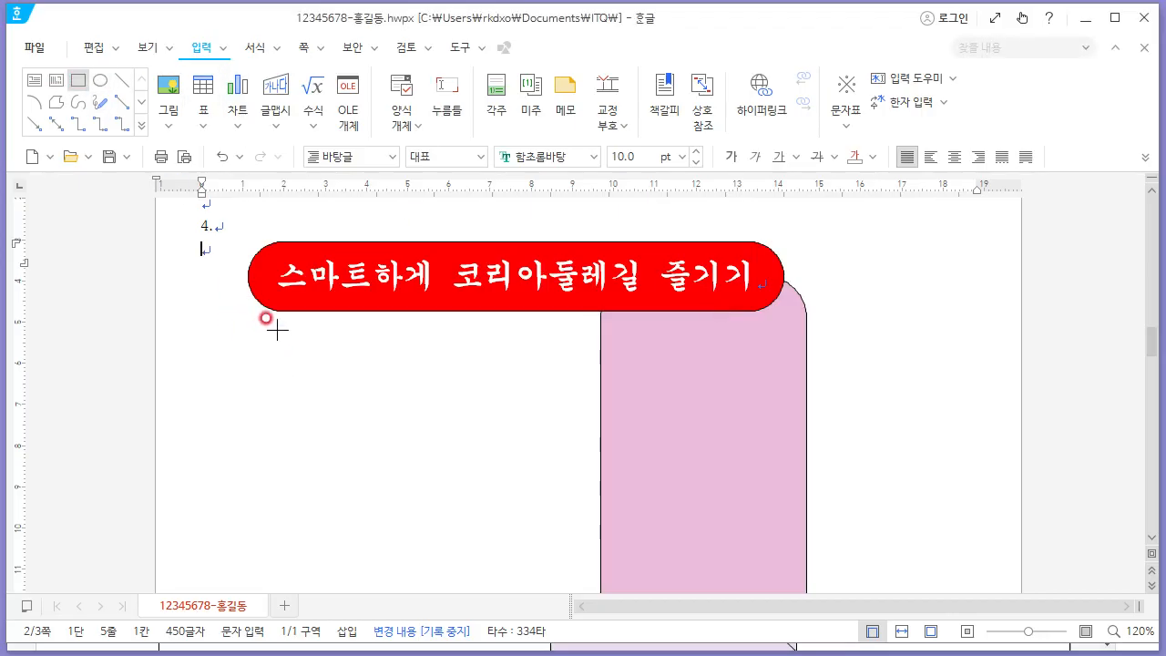
{"action": "mouse_move", "coordinate": [277, 330]}
{"action": "left_mouse_down"}
{"action": "mouse_move", "coordinate": [692, 458]}
{"action": "mouse_move", "coordinate": [775, 515]}
{"action": "mouse_move", "coordinate": [766, 533]}
{"action": "left_mouse_up"}
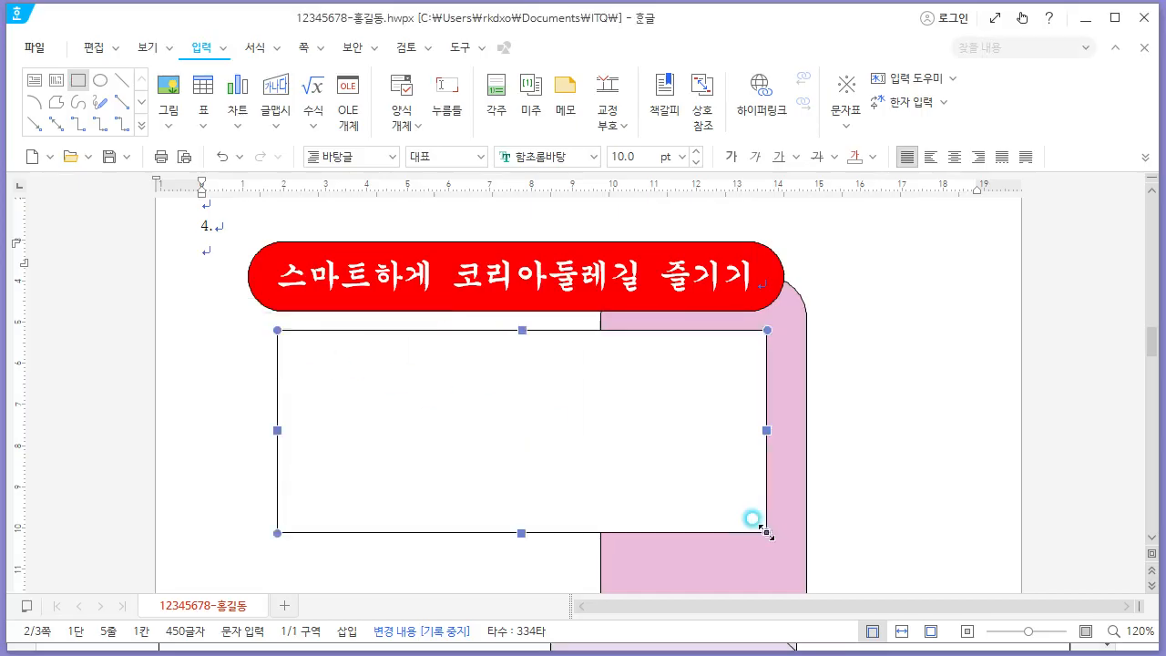
Set the new rectangle's width to 120 mm and height to 50 mm, and lock its size.
{"action": "right_click", "coordinate": [557, 381]}
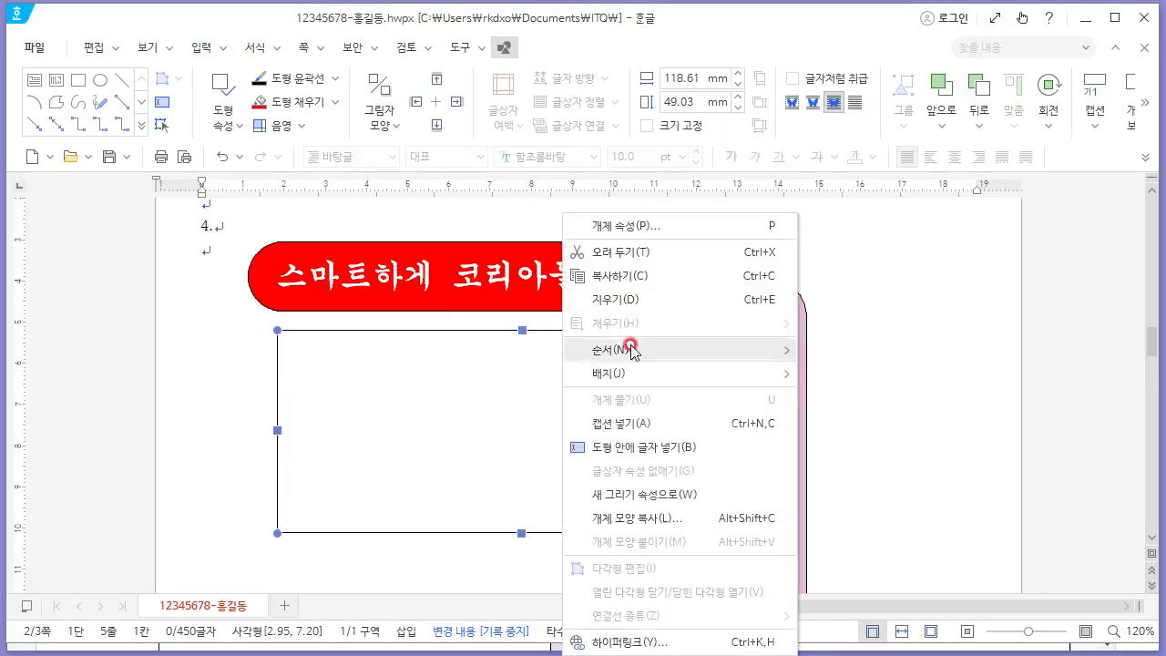
{"action": "left_click", "coordinate": [683, 234]}
{"action": "key", "text": "alt+Tab"}
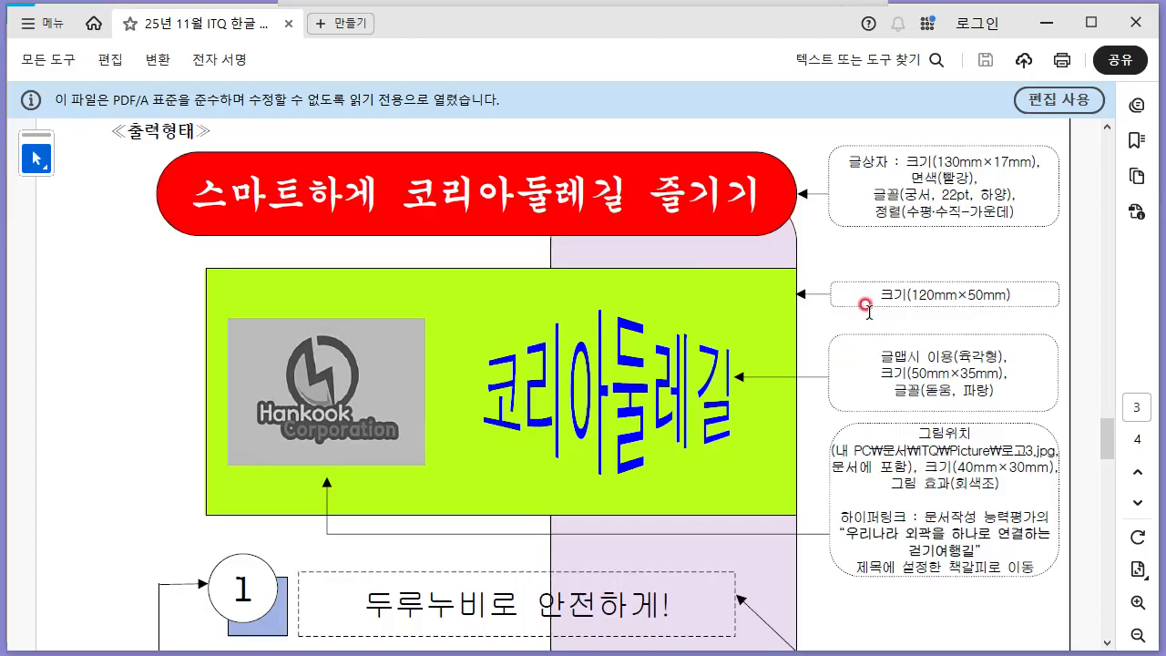
{"action": "key", "text": "alt+Tab"}
{"action": "left_click", "coordinate": [309, 44]}
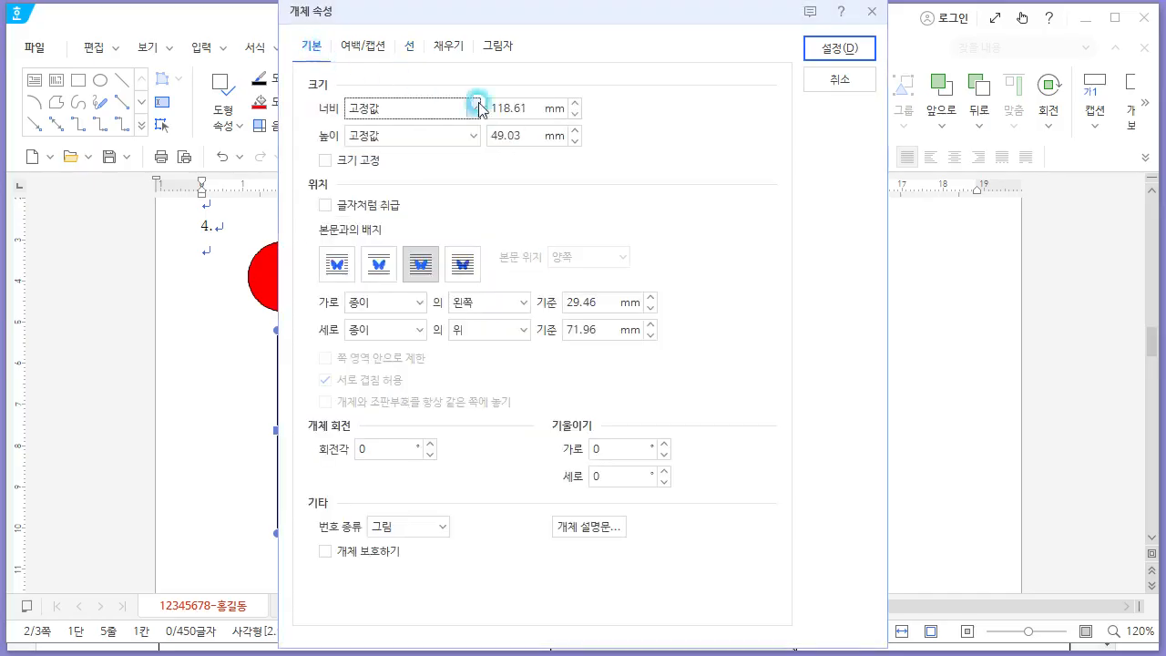
{"action": "left_click", "coordinate": [383, 108]}
{"action": "key", "text": "Tab"}
{"action": "type", "text": "50"}
{"action": "key", "text": "Tab"}
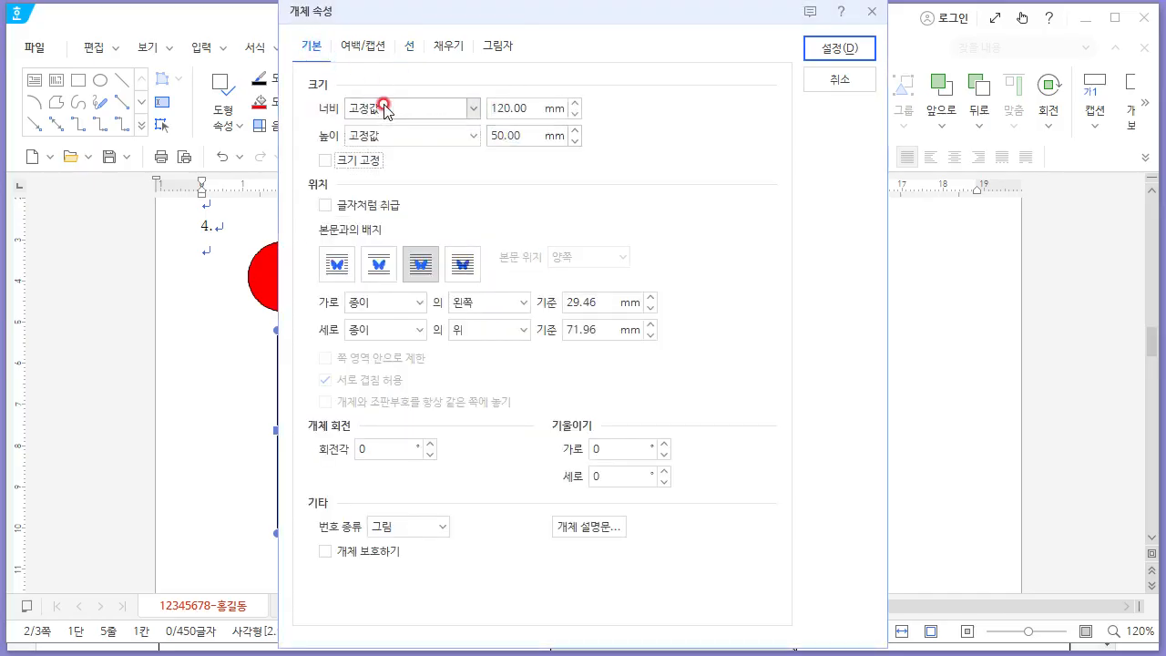
{"action": "key", "text": "space"}
Fill the rectangle with the lime green color to match the exam PDF and apply the properties.
{"action": "key", "text": "alt+Tab"}
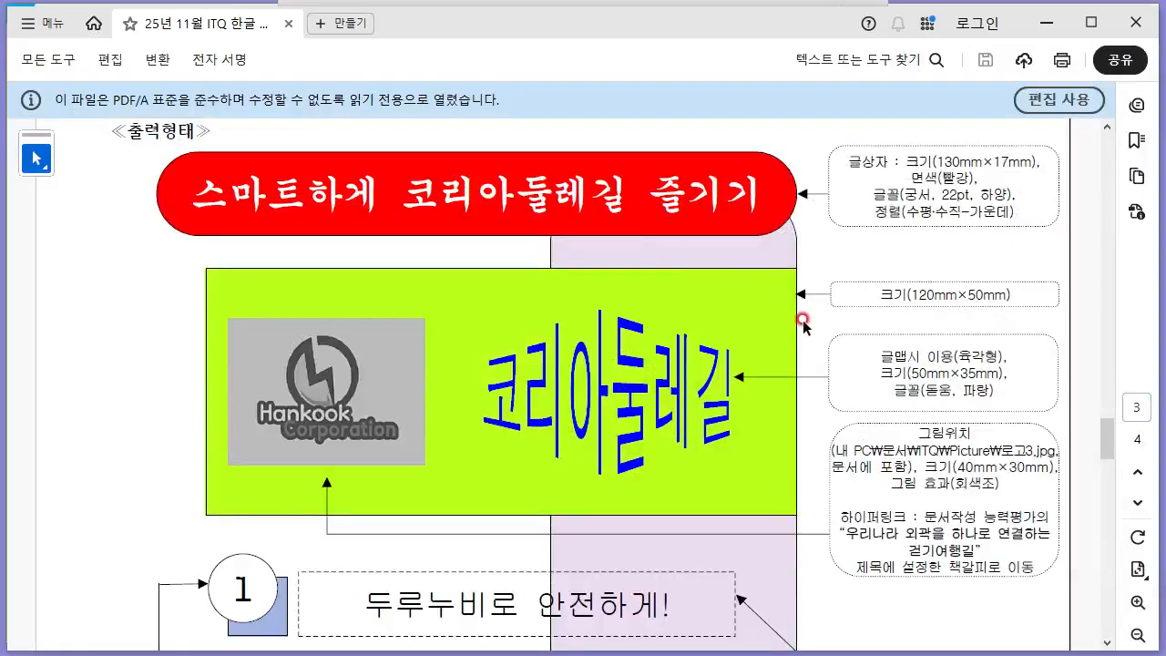
{"action": "key", "text": "alt+Tab"}
{"action": "left_click", "coordinate": [460, 47]}
{"action": "left_click", "coordinate": [415, 148]}
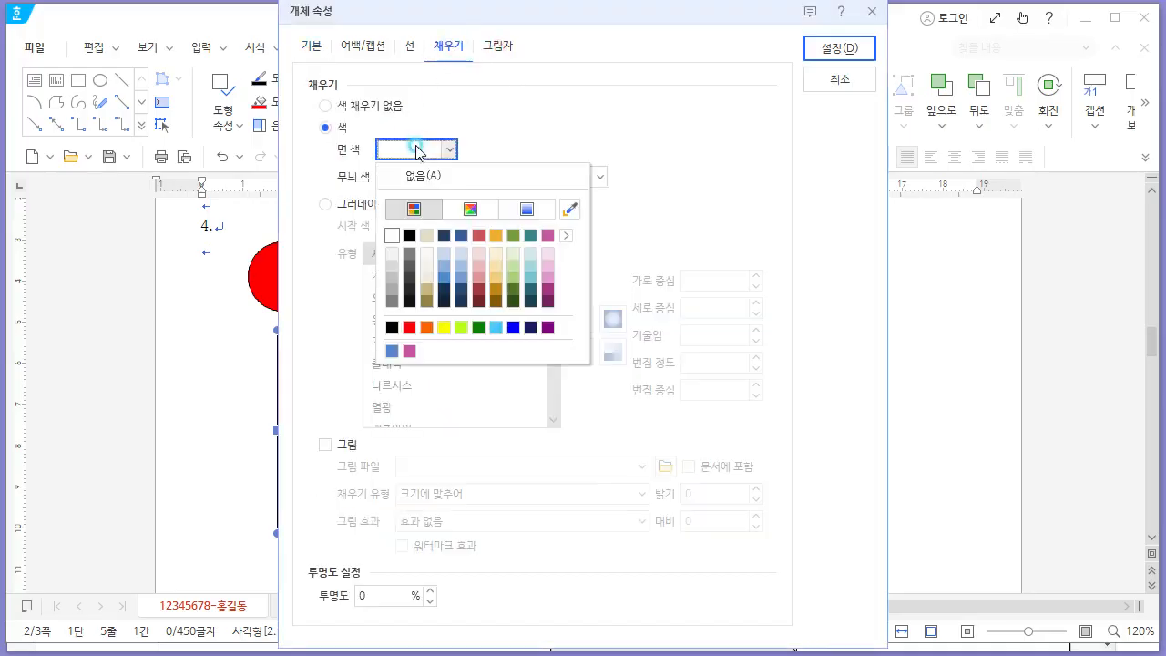
{"action": "left_click", "coordinate": [462, 337]}
{"action": "left_click", "coordinate": [448, 149]}
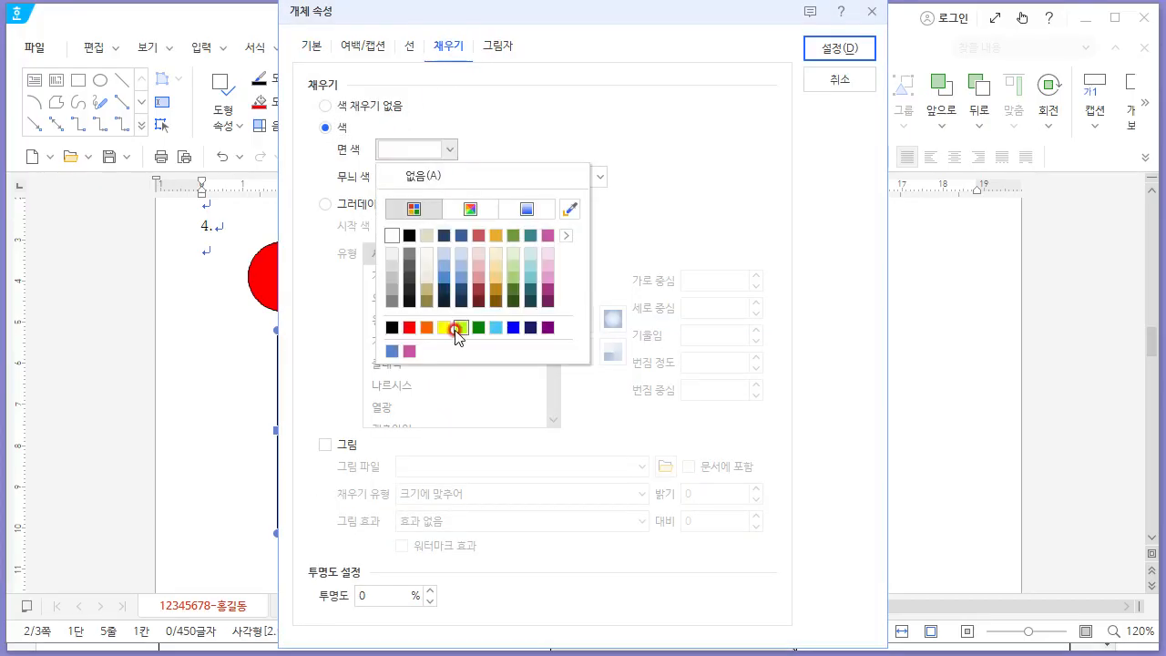
{"action": "left_click", "coordinate": [455, 332]}
{"action": "left_click", "coordinate": [831, 48]}
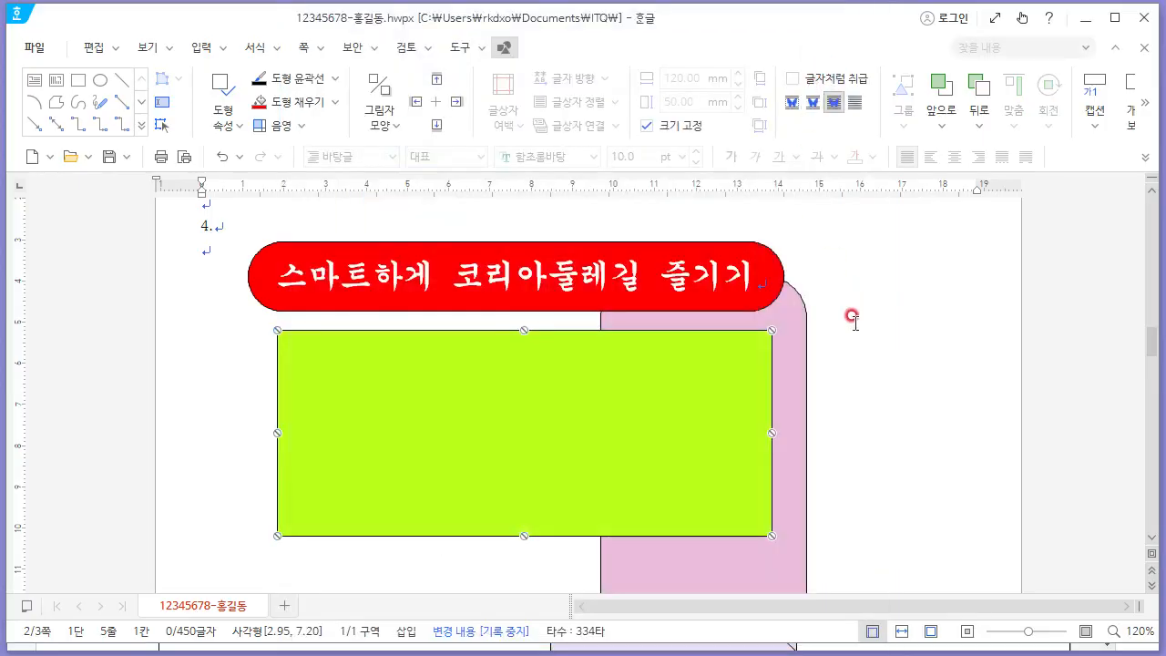
{"action": "left_click", "coordinate": [860, 325]}
Move the lime green rectangle so its right edge lines up with the pink shape's right edge, as in the exam PDF.
{"action": "key", "text": "alt+Tab"}
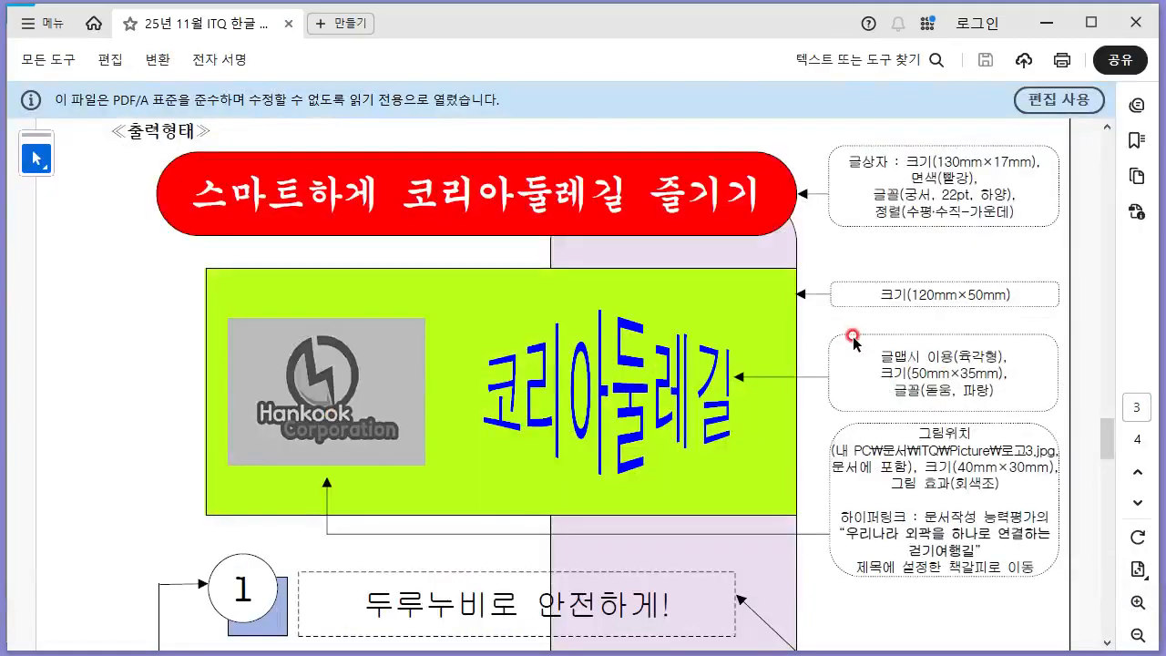
{"action": "key", "text": "alt+Tab"}
{"action": "left_click_drag", "start_coordinate": [726, 363], "coordinate": [759, 368]}
{"action": "key", "text": "alt+Tab"}
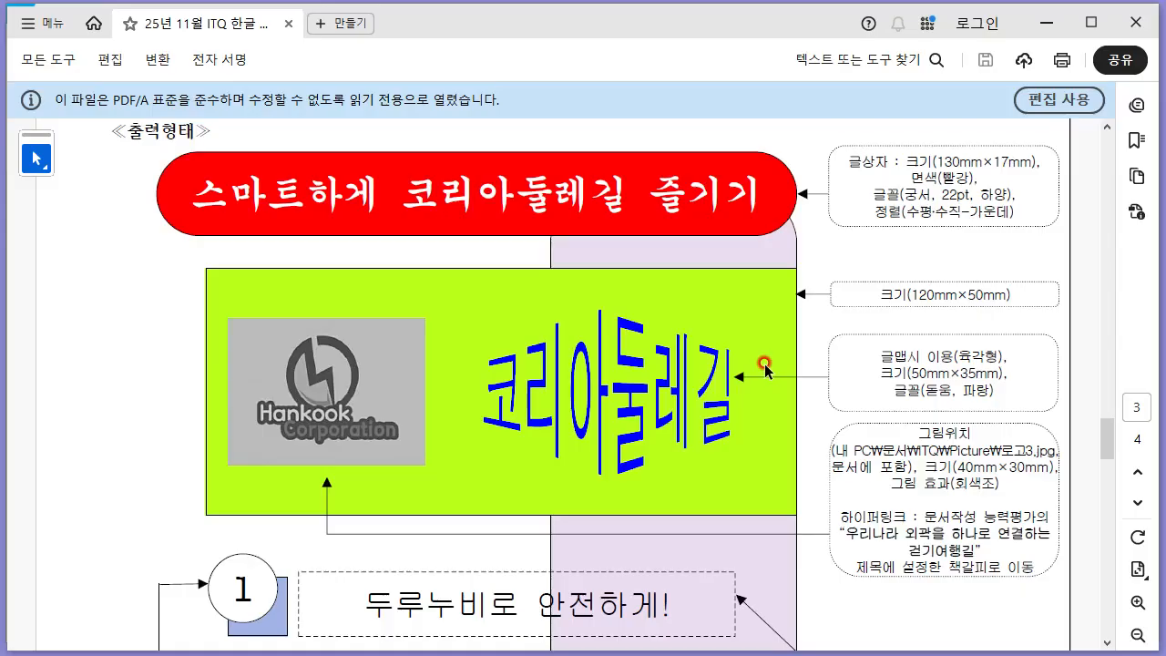
{"action": "key", "text": "alt+Tab"}
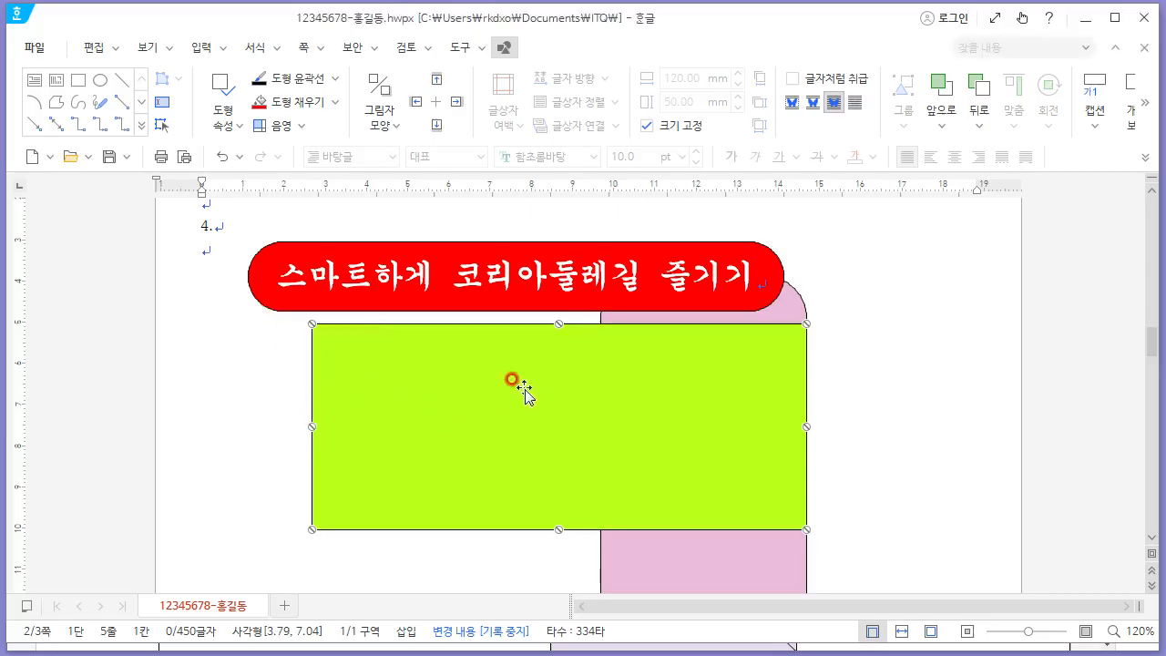
Shift the red title shape slightly right and up to match the layout in the exam PDF.
{"action": "key", "text": "alt+Tab"}
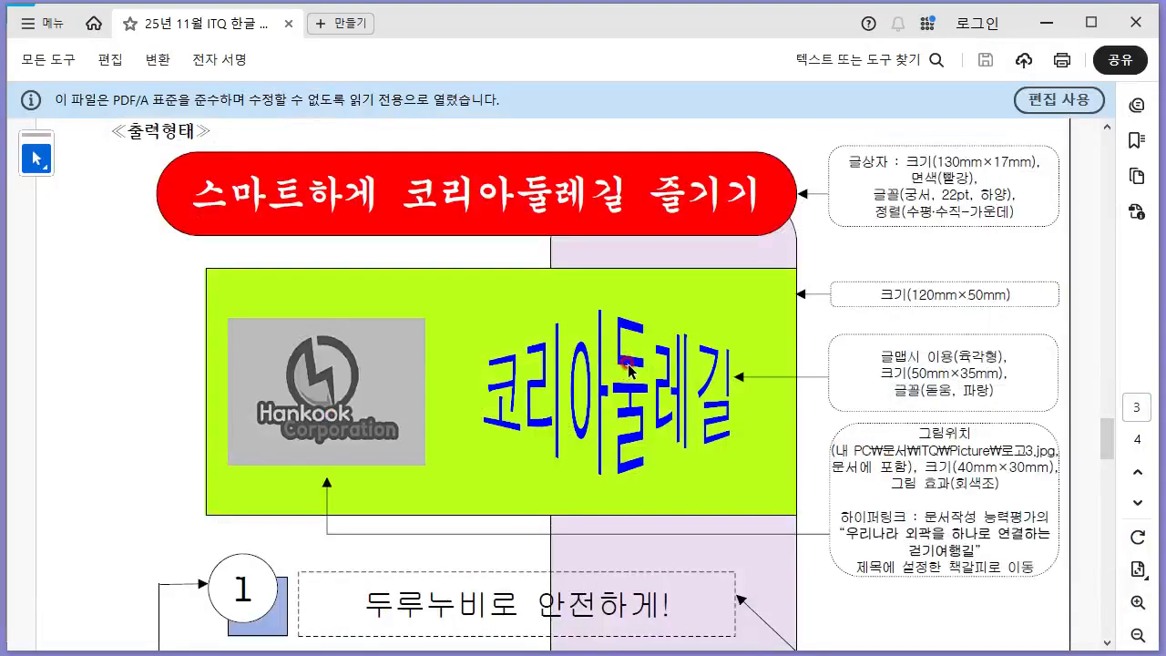
{"action": "key", "text": "alt+Tab"}
{"action": "mouse_move", "coordinate": [752, 246]}
{"action": "left_mouse_down"}
{"action": "mouse_move", "coordinate": [752, 229]}
{"action": "mouse_move", "coordinate": [759, 239]}
{"action": "left_mouse_up"}
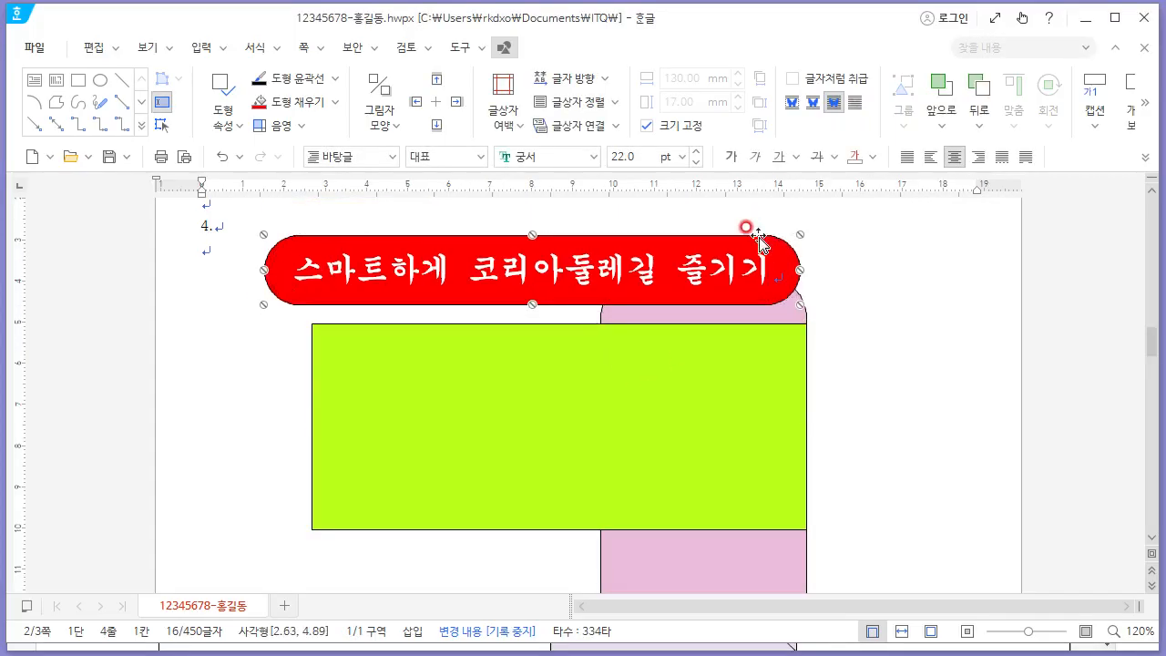
{"action": "left_click", "coordinate": [904, 317]}
Insert a 글맵시 object using the dark red style at the end of the gallery's last row, with the text "코리아둘레길".
{"action": "left_click", "coordinate": [769, 427]}
{"action": "scroll", "coordinate": [885, 371], "scroll_direction": "down", "scroll_amount": 2}
{"action": "key", "text": "alt+Tab"}
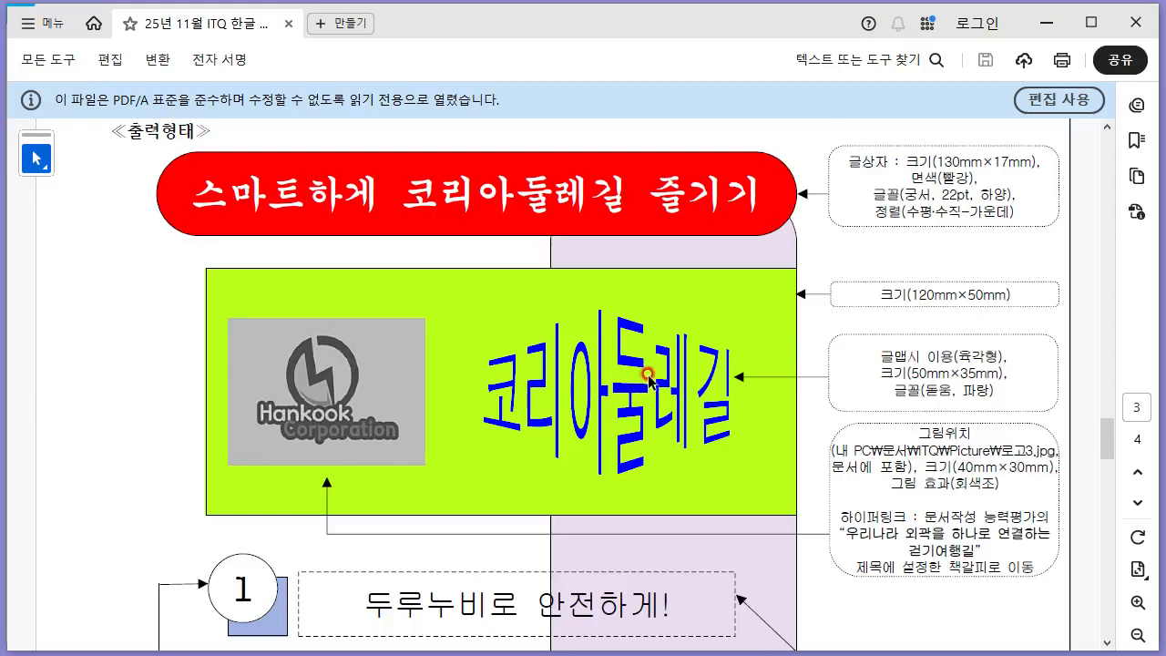
{"action": "key", "text": "alt+Tab"}
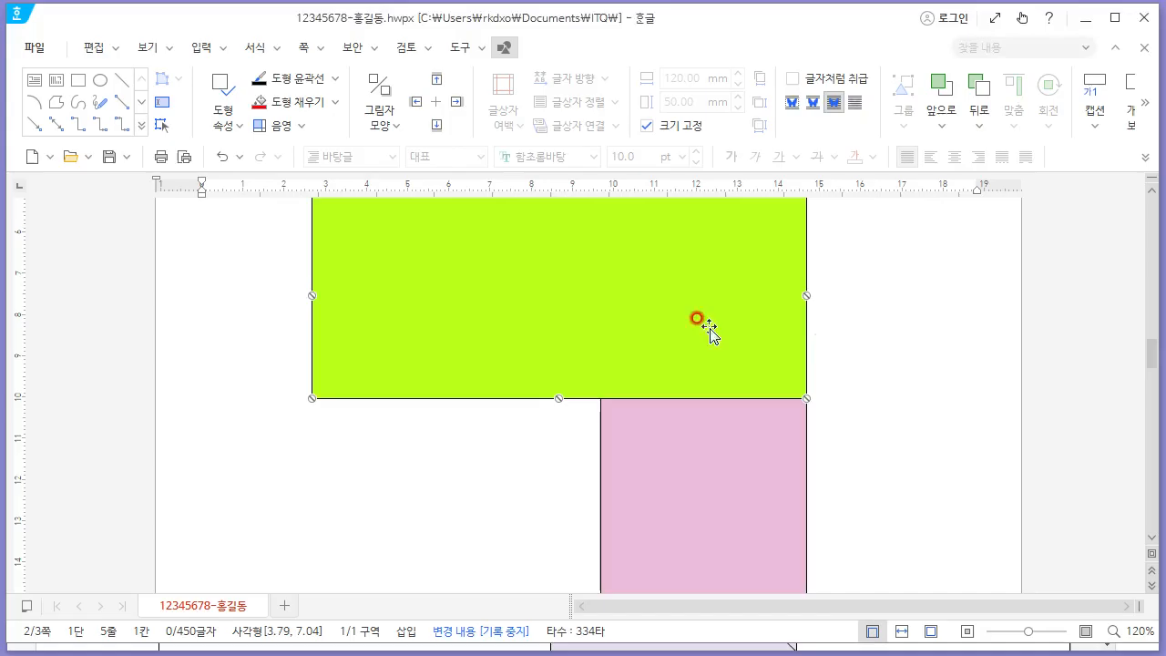
{"action": "left_click", "coordinate": [201, 47]}
{"action": "left_click", "coordinate": [276, 120]}
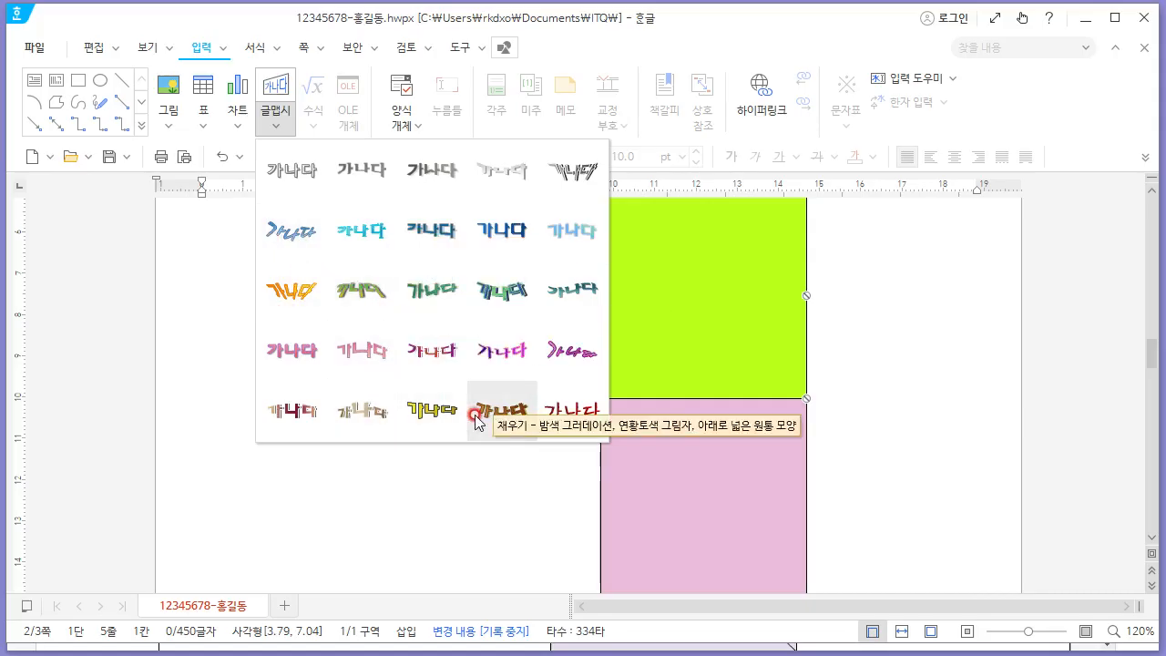
{"action": "left_click", "coordinate": [569, 417]}
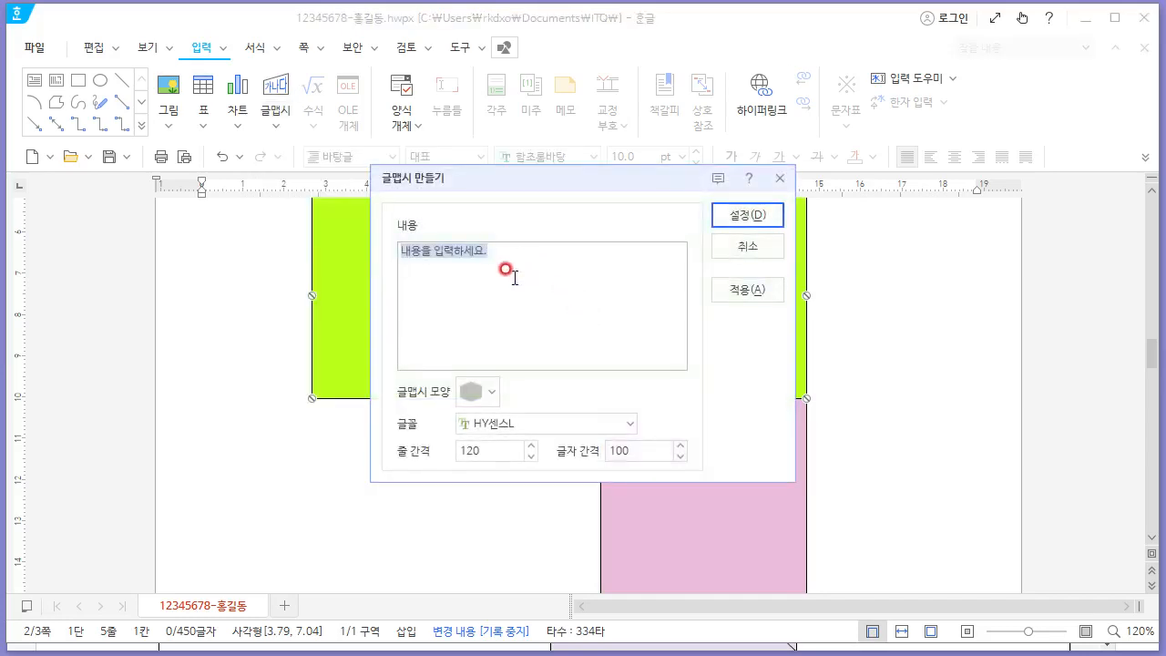
{"action": "key", "text": "alt+Tab"}
{"action": "key", "text": "alt+Tab"}
{"action": "type", "text": "코리"}
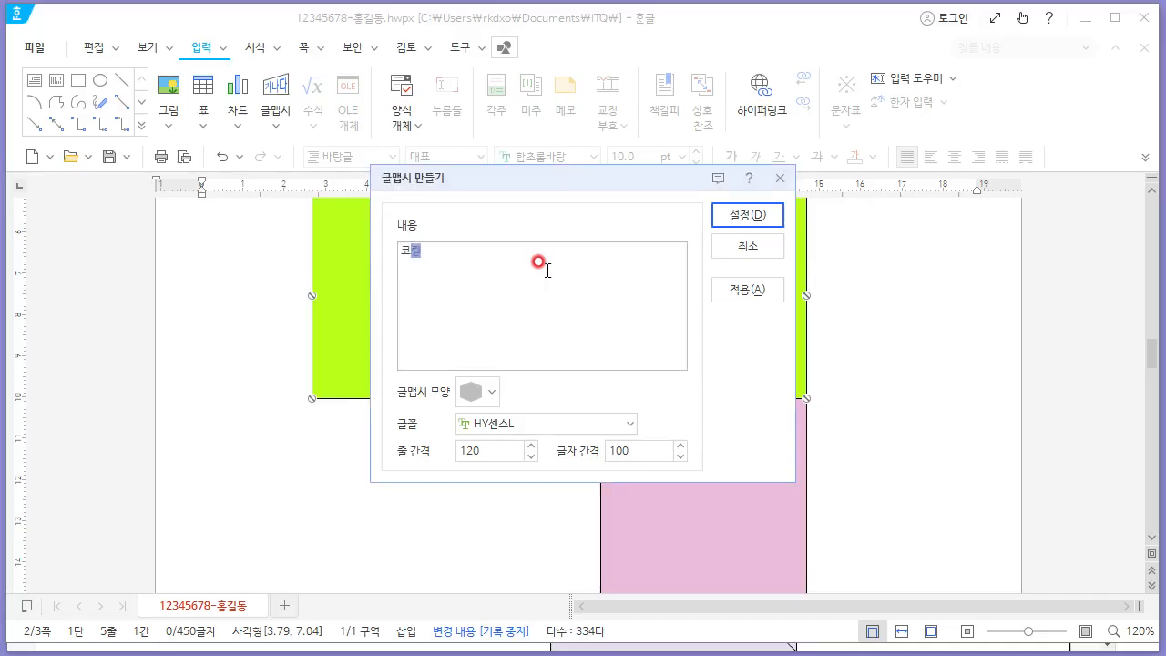
Set the 글맵시 font to 돋움 as specified in the exam PDF and create the object.
{"action": "key", "text": "alt+Tab"}
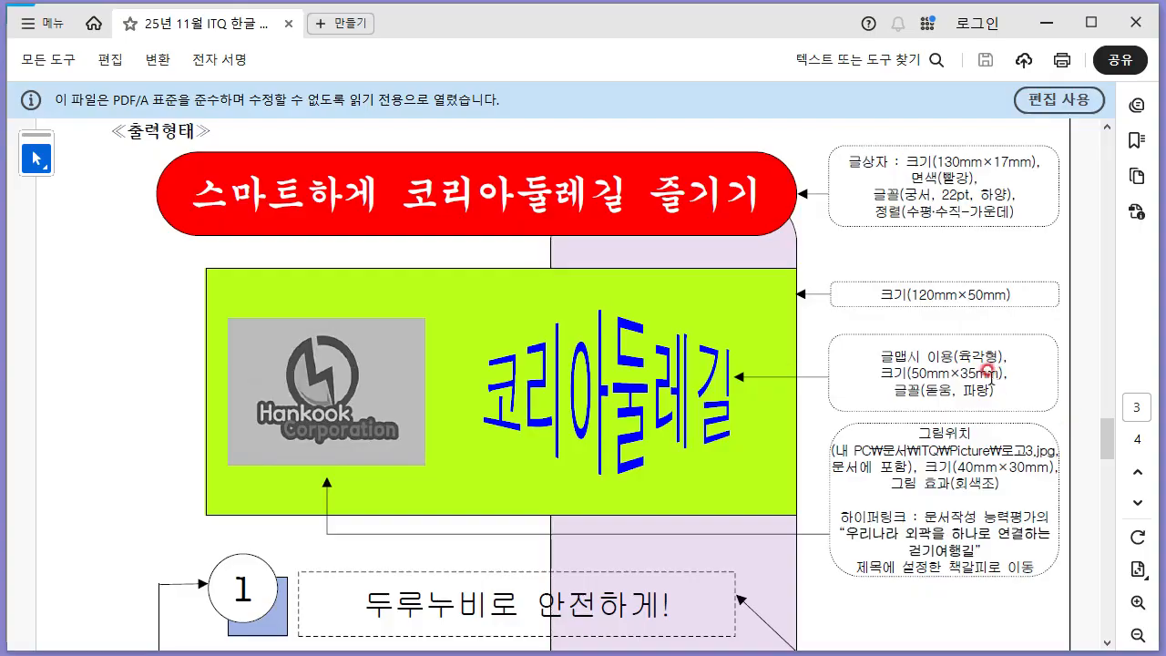
{"action": "key", "text": "alt+Tab"}
{"action": "left_click", "coordinate": [565, 424]}
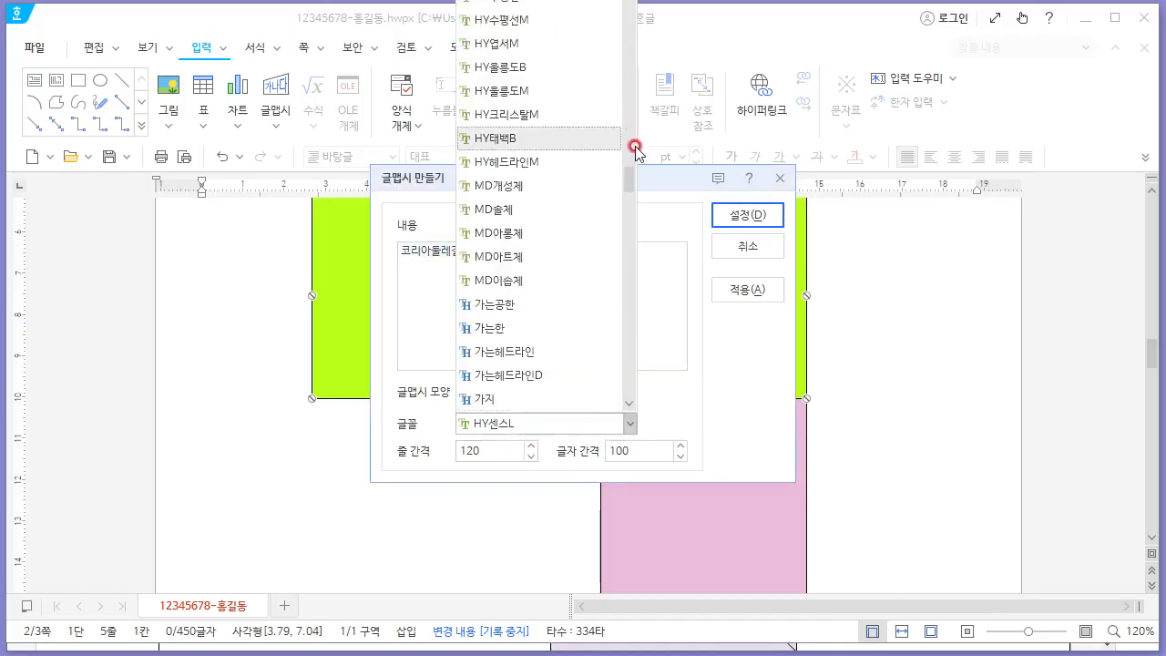
{"action": "mouse_move", "coordinate": [629, 6]}
{"action": "left_mouse_down"}
{"action": "mouse_move", "coordinate": [618, 27]}
{"action": "mouse_move", "coordinate": [619, 7]}
{"action": "left_mouse_up"}
{"action": "left_click", "coordinate": [591, 137]}
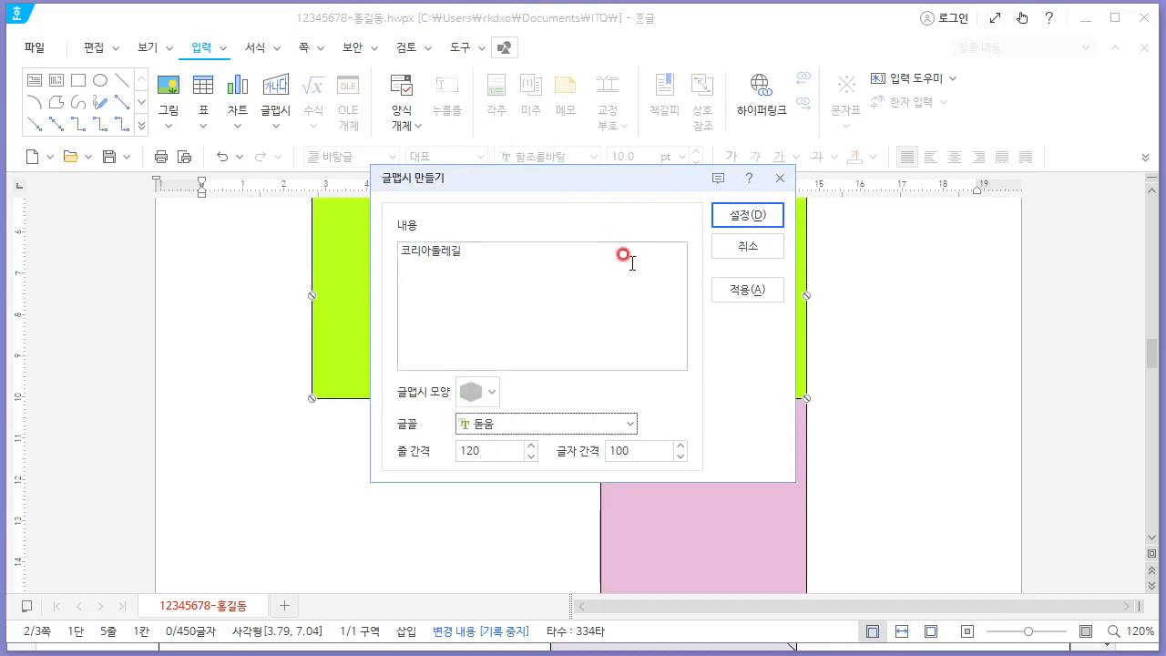
{"action": "left_click", "coordinate": [734, 218]}
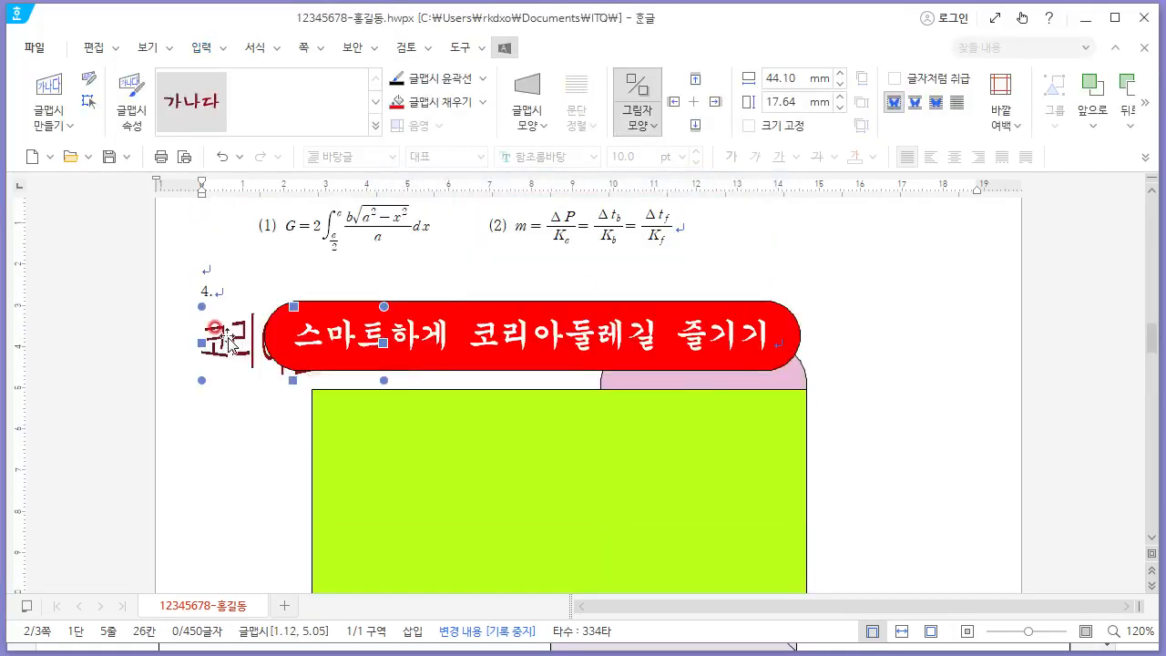
Set the 글맵시 object's text arrangement to 글 앞으로 so it sits in front of the text.
{"action": "right_click", "coordinate": [228, 340]}
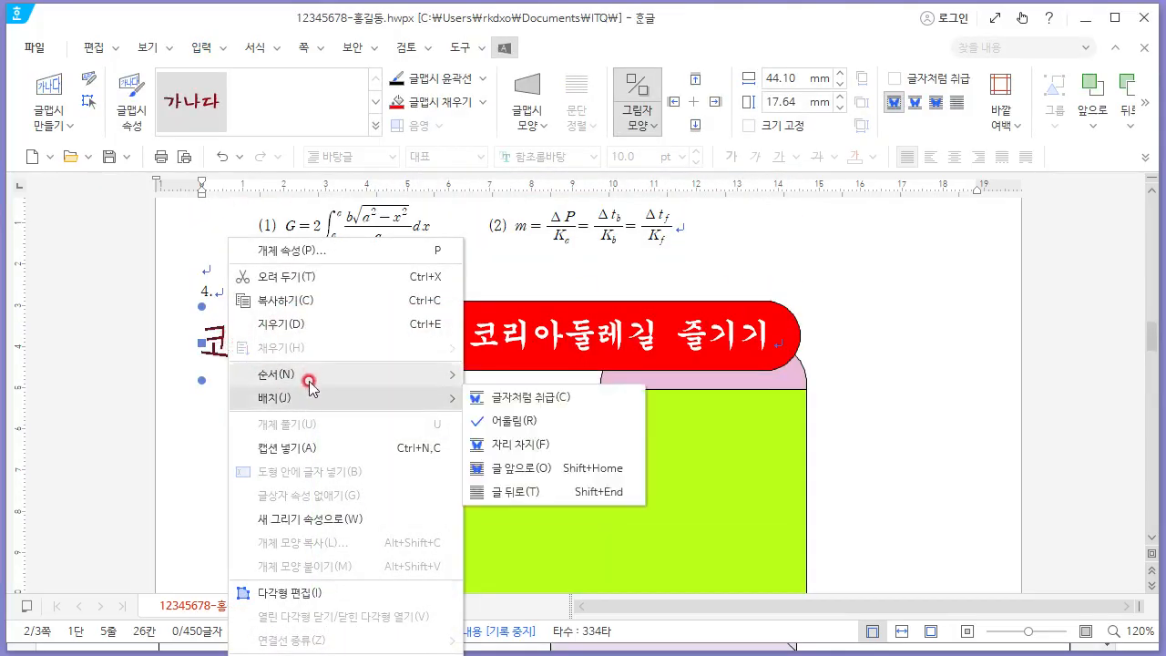
{"action": "mouse_move", "coordinate": [301, 401]}
{"action": "left_click", "coordinate": [583, 469]}
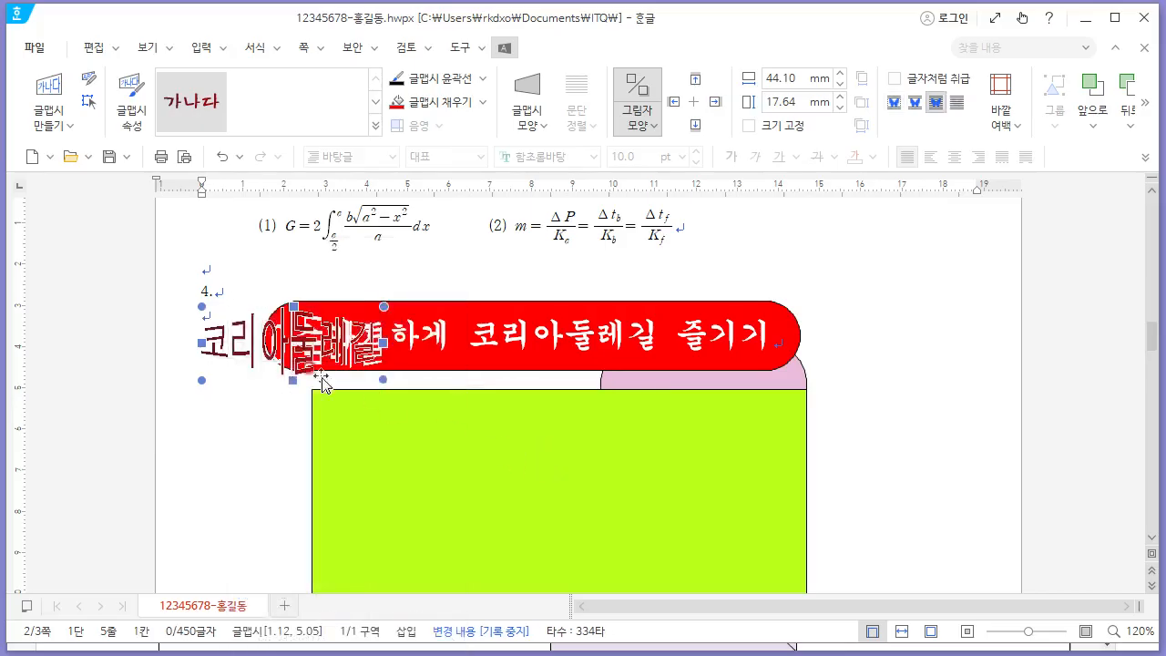
Set the 글맵시 size to 50 mm wide and 35 mm high per the exam PDF, and enable 크기 고정.
{"action": "right_click", "coordinate": [300, 351]}
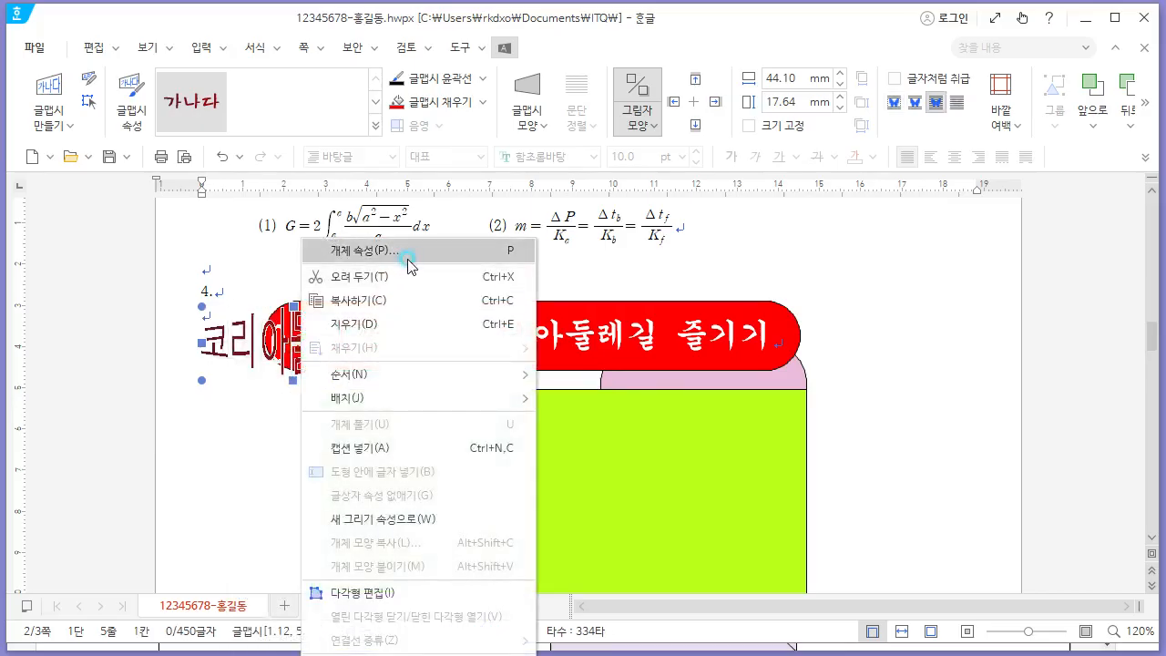
{"action": "left_click", "coordinate": [404, 252]}
{"action": "left_click", "coordinate": [310, 47]}
{"action": "key", "text": "alt+Tab"}
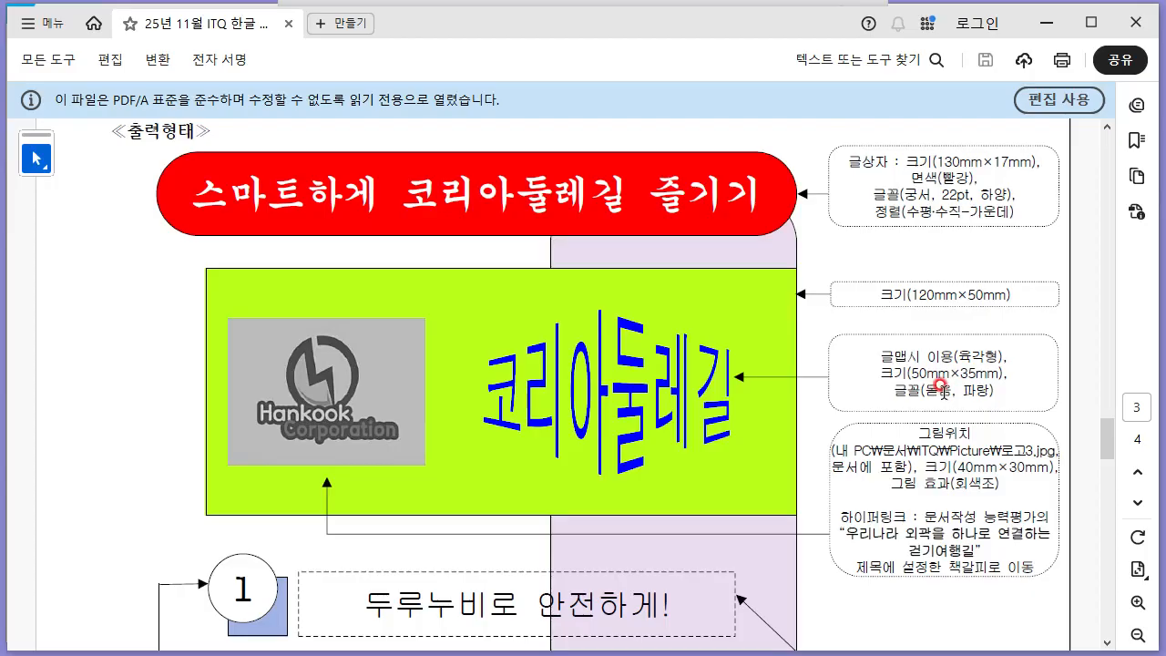
{"action": "key", "text": "alt+Tab"}
{"action": "left_click_drag", "start_coordinate": [526, 104], "coordinate": [395, 91]}
{"action": "type", "text": "50"}
{"action": "key", "text": "Tab"}
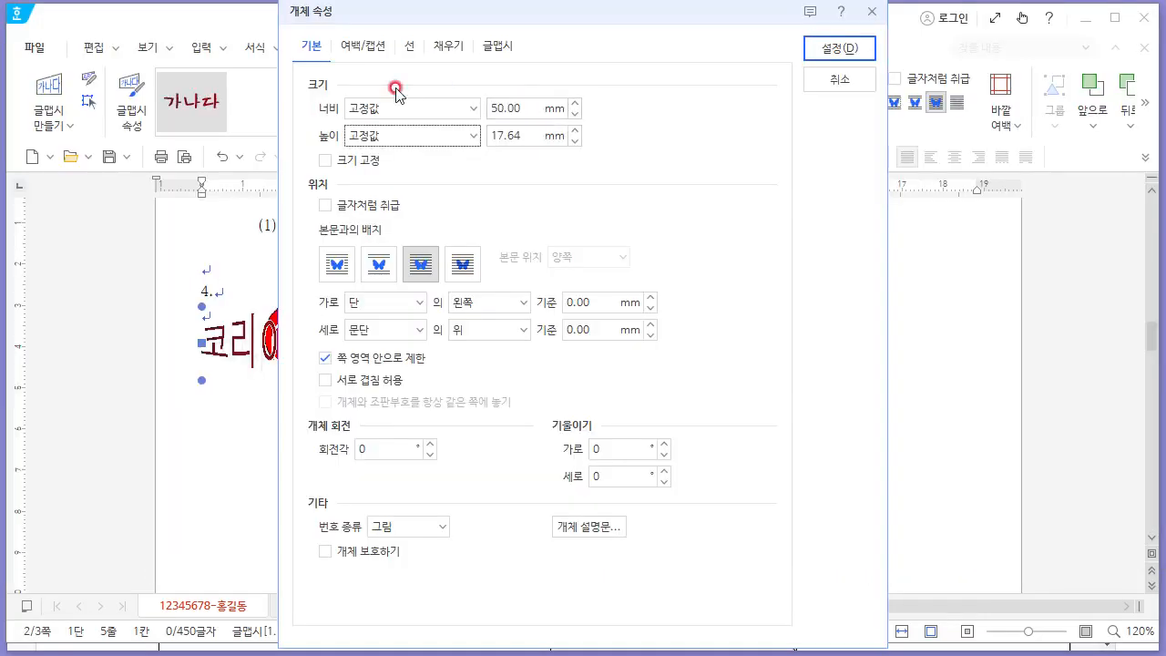
{"action": "key", "text": "Tab"}
{"action": "type", "text": "35"}
{"action": "key", "text": "Tab"}
{"action": "key", "text": "space"}
Fill the 글맵시 text with solid blue, the color given in the exam PDF.
{"action": "key", "text": "alt+Tab"}
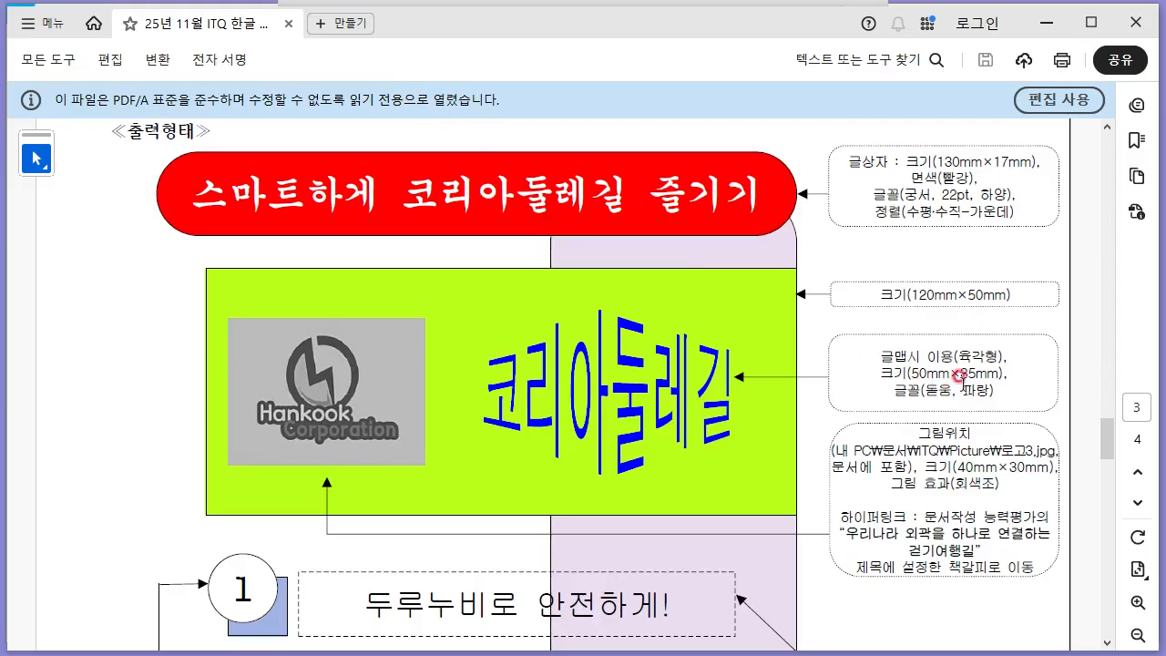
{"action": "key", "text": "alt+Tab"}
{"action": "left_click", "coordinate": [497, 45]}
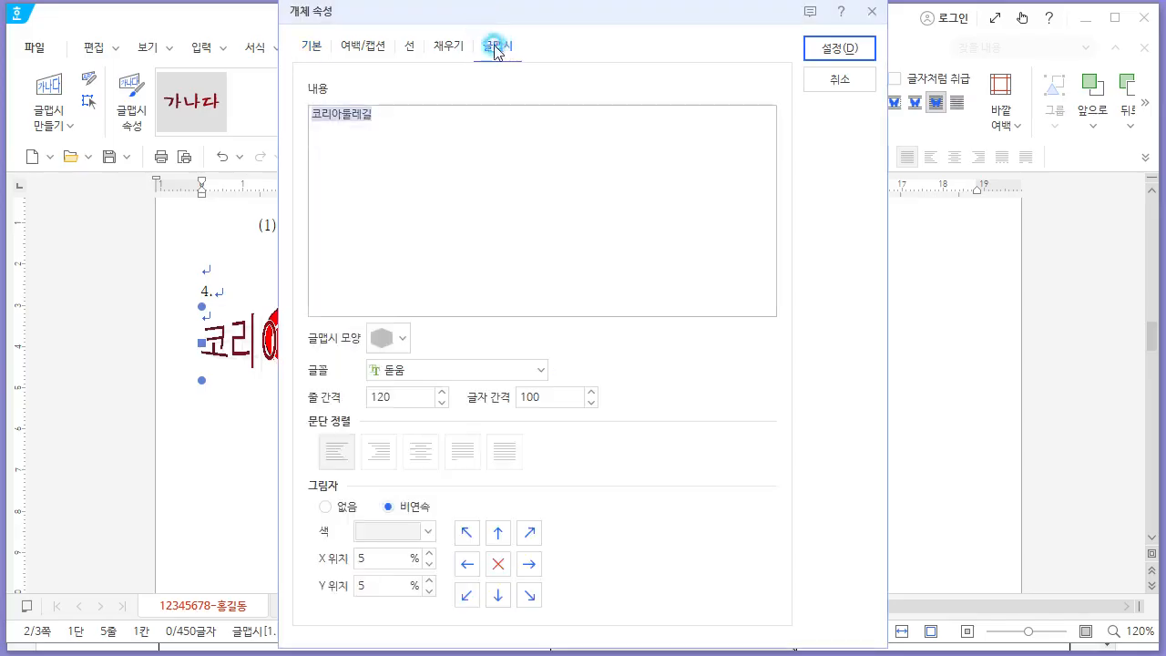
{"action": "left_click", "coordinate": [448, 45]}
{"action": "left_click", "coordinate": [325, 127]}
{"action": "left_click", "coordinate": [414, 149]}
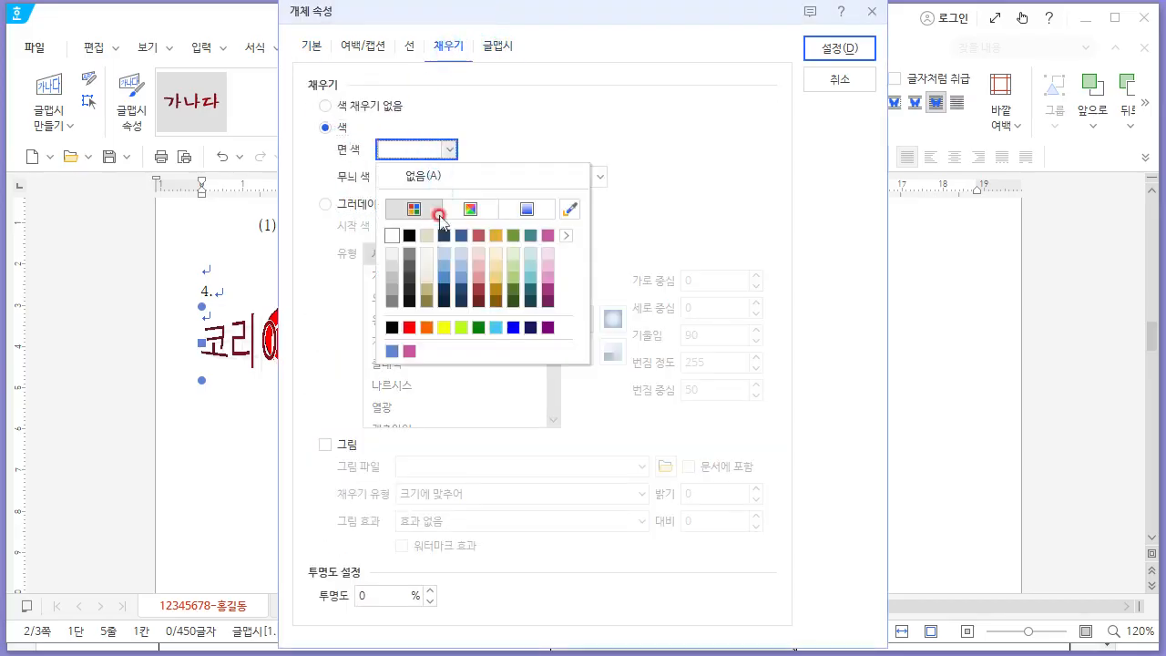
{"action": "left_click", "coordinate": [514, 328]}
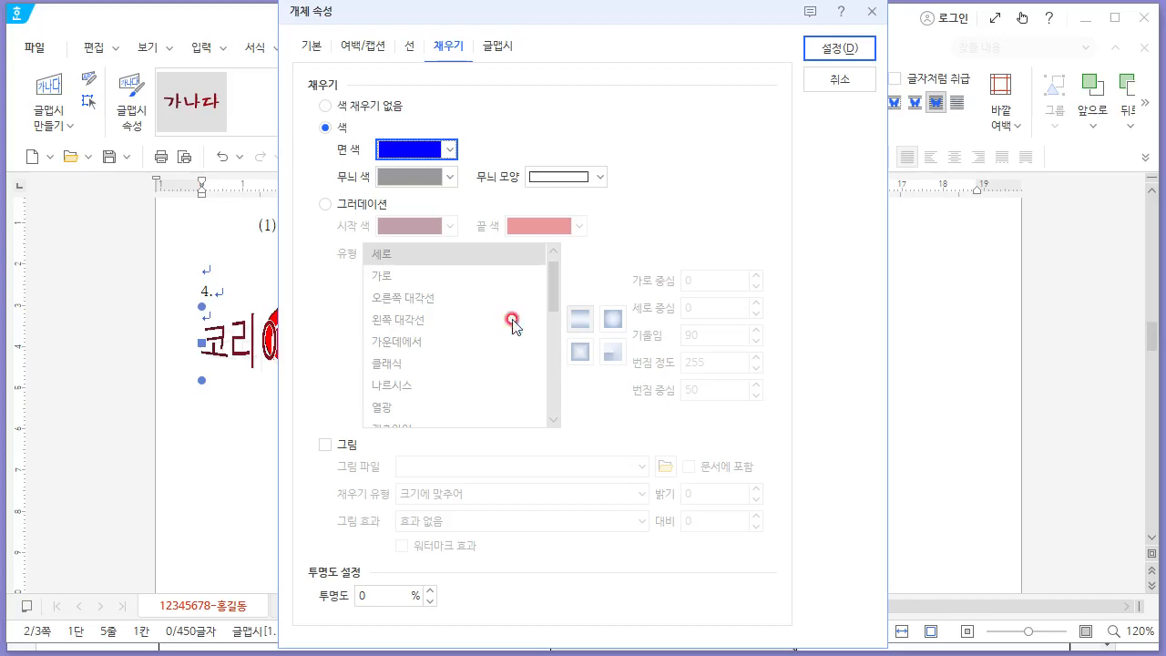
Remove the 글맵시's shadow, apply its properties, and move it onto the right part of the lime green rectangle.
{"action": "left_click", "coordinate": [490, 47]}
{"action": "left_click", "coordinate": [344, 508]}
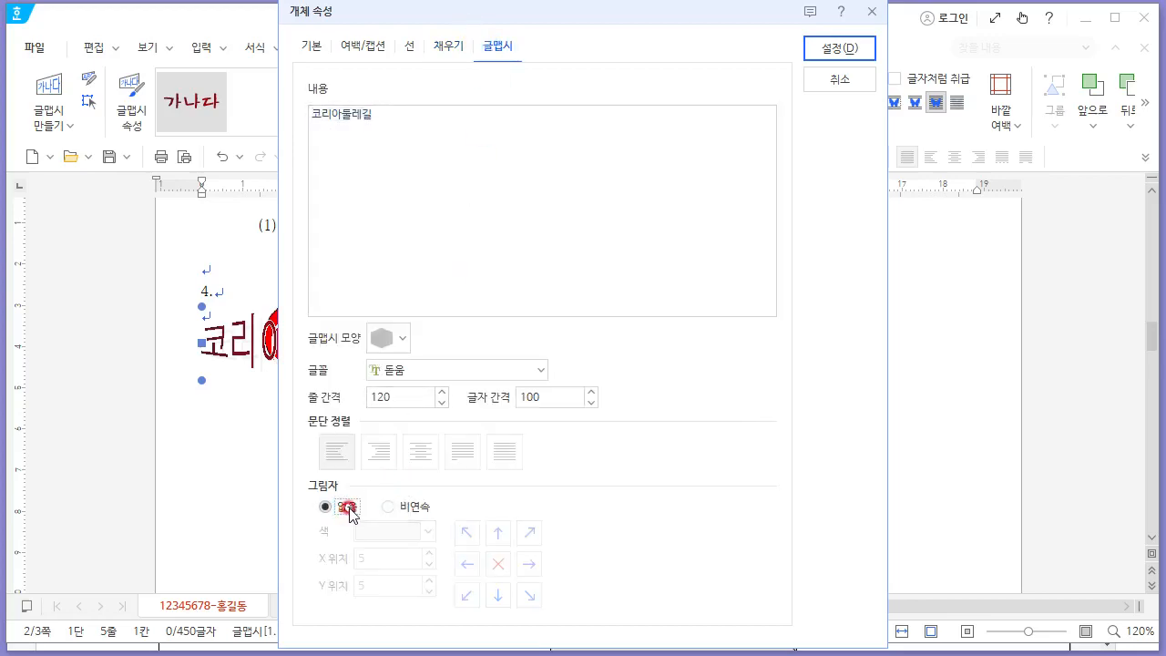
{"action": "left_click", "coordinate": [838, 49]}
{"action": "scroll", "coordinate": [390, 384], "scroll_direction": "down", "scroll_amount": 3}
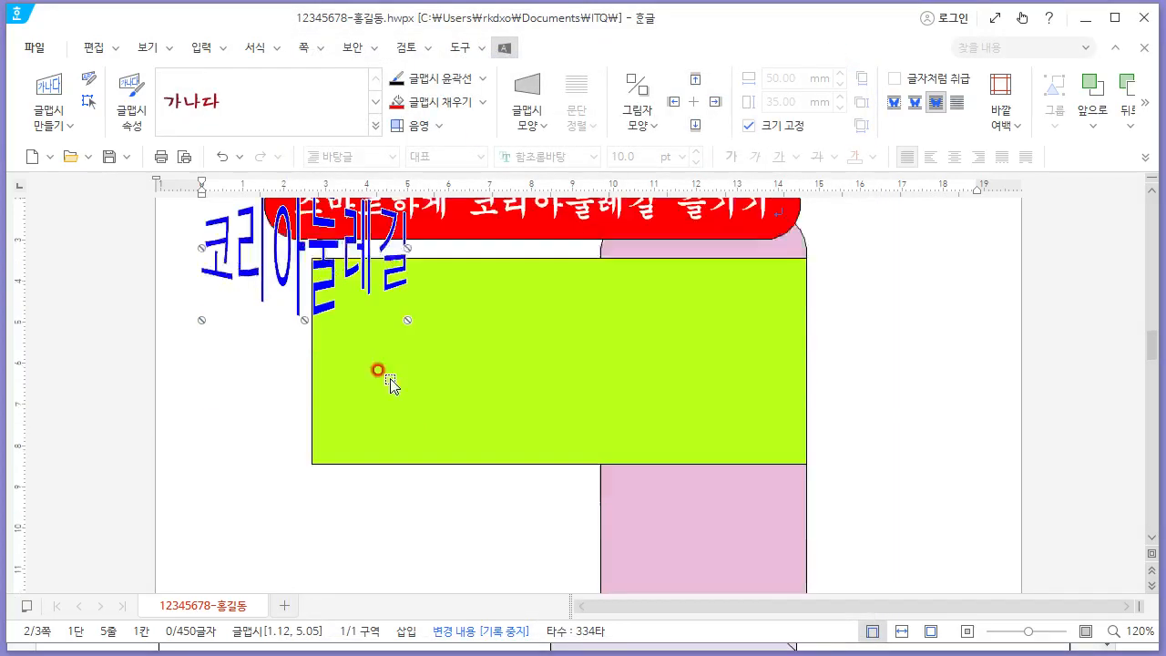
{"action": "left_click_drag", "start_coordinate": [324, 256], "coordinate": [709, 360]}
Insert the picture 로고3 from the ITQ\Picture folder at about 46 × 32 mm, overlapping the lime rectangle's left side.
{"action": "key", "text": "alt+Tab"}
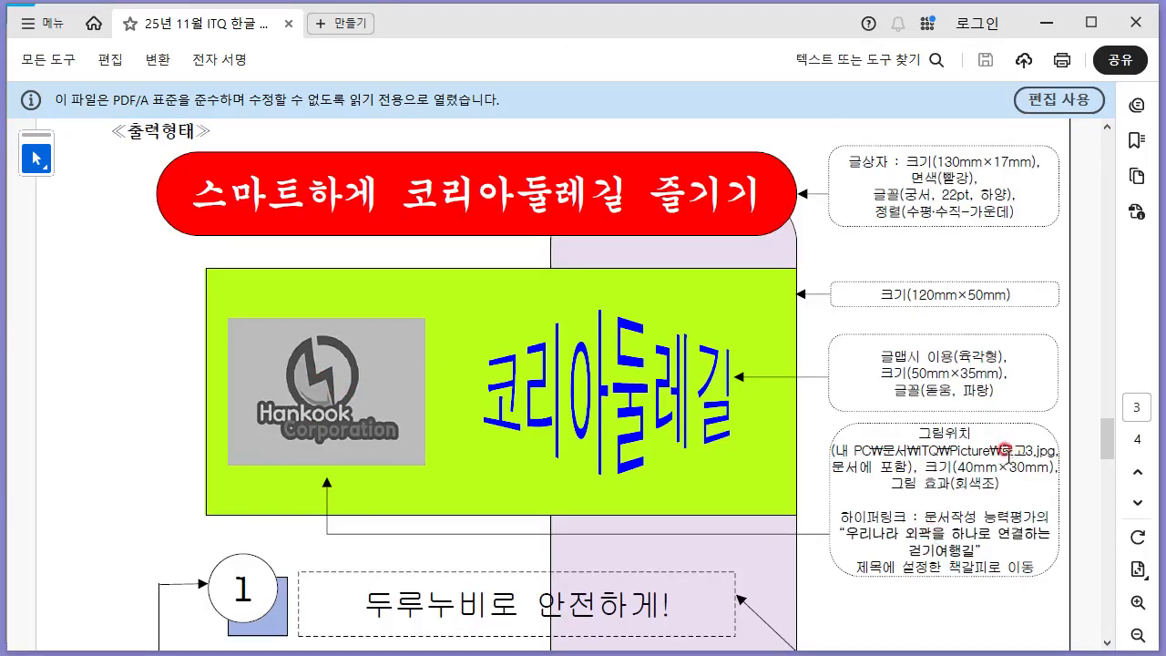
{"action": "key", "text": "alt+Tab"}
{"action": "left_click", "coordinate": [222, 48]}
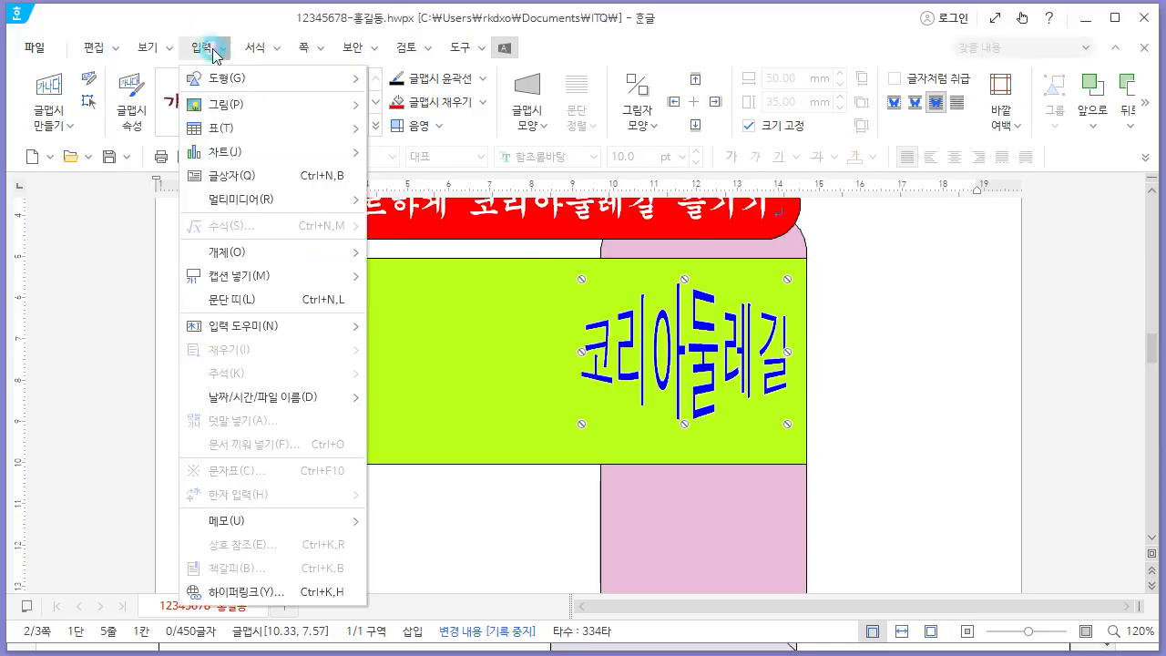
{"action": "left_click", "coordinate": [204, 48]}
{"action": "left_click", "coordinate": [167, 123]}
{"action": "left_click", "coordinate": [209, 152]}
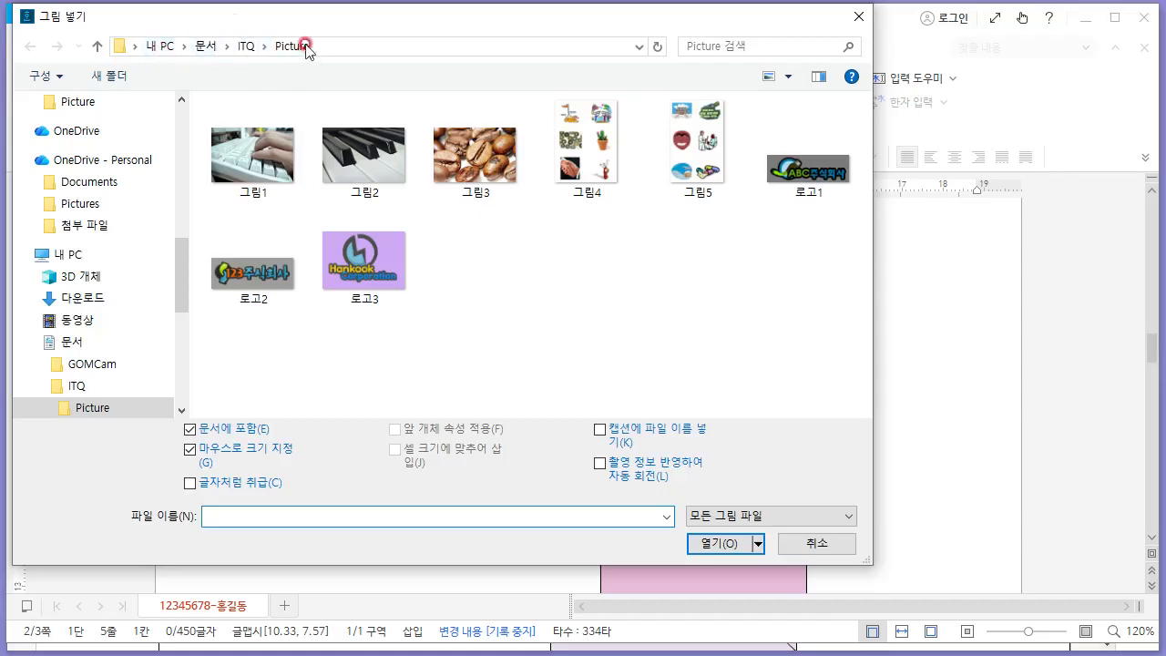
{"action": "left_click", "coordinate": [490, 163]}
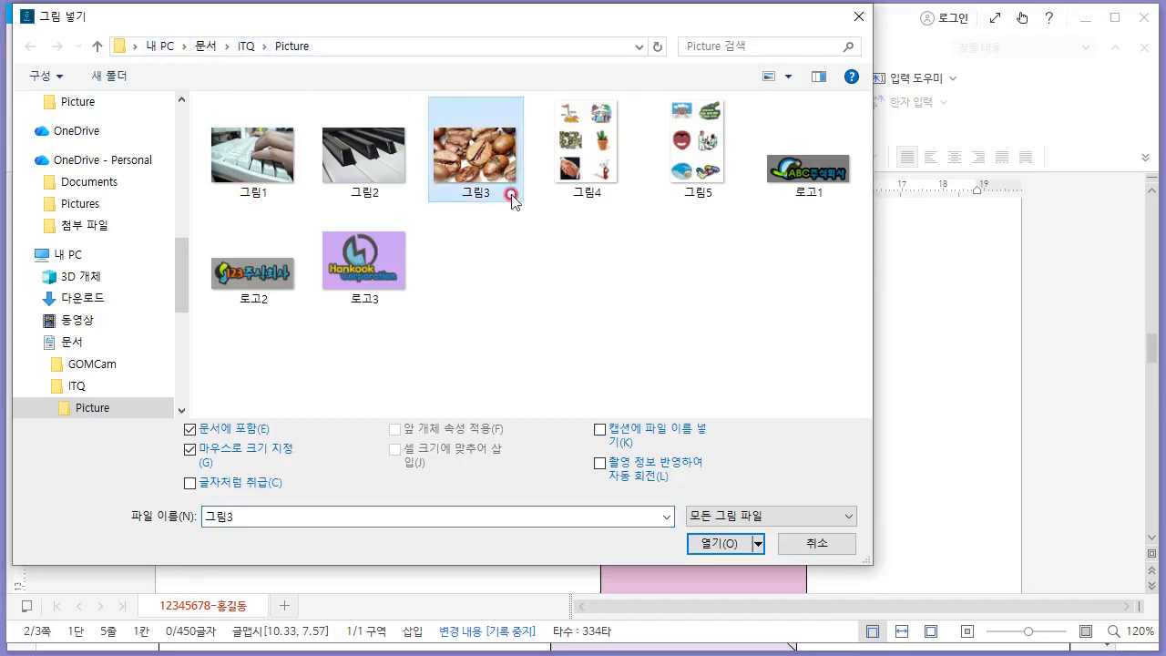
{"action": "left_click", "coordinate": [391, 266]}
{"action": "left_click", "coordinate": [718, 542]}
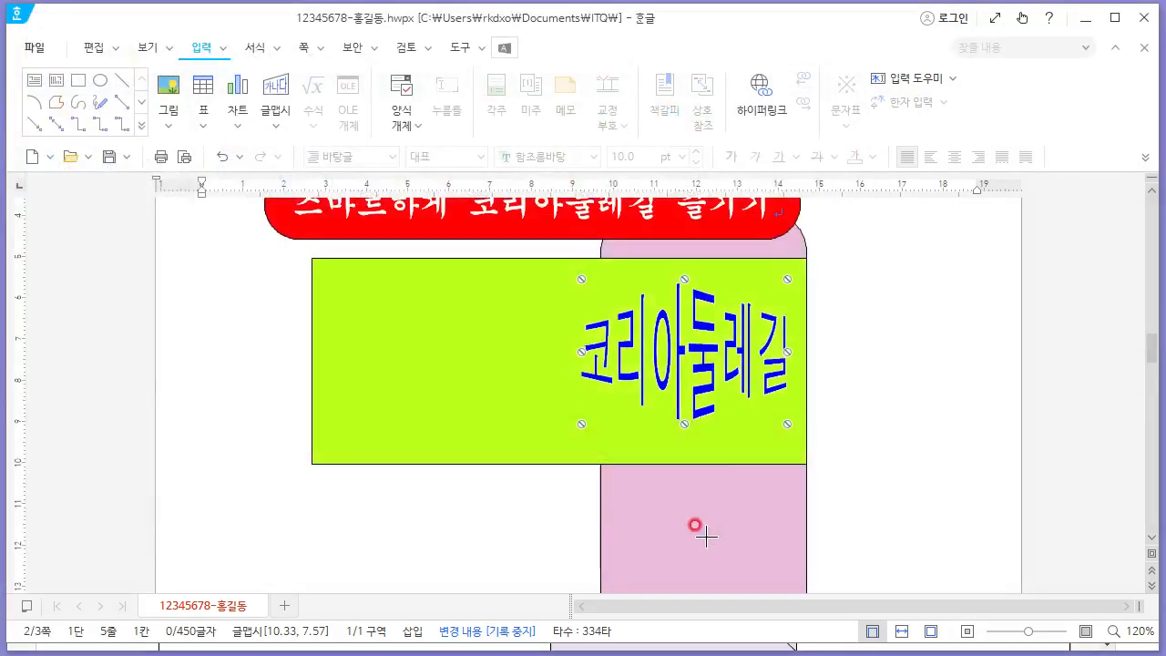
{"action": "left_click_drag", "start_coordinate": [256, 294], "coordinate": [446, 426]}
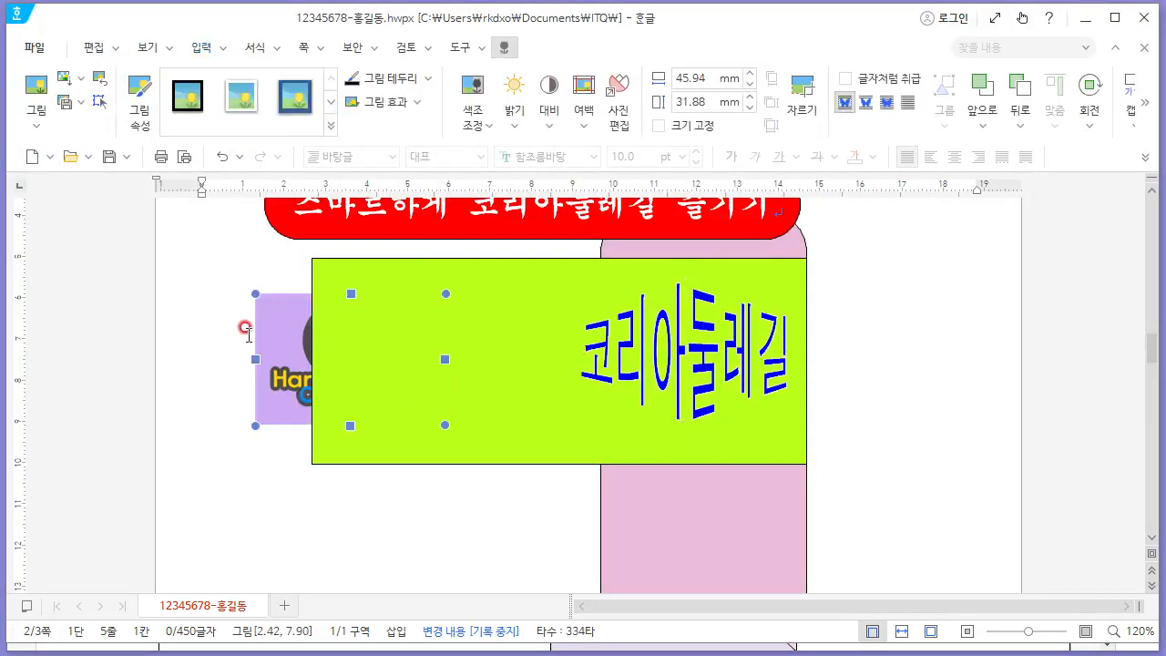
Arrange the logo picture as 글 앞으로 and move it fully inside the left part of the lime rectangle.
{"action": "right_click", "coordinate": [285, 327]}
{"action": "mouse_move", "coordinate": [369, 462]}
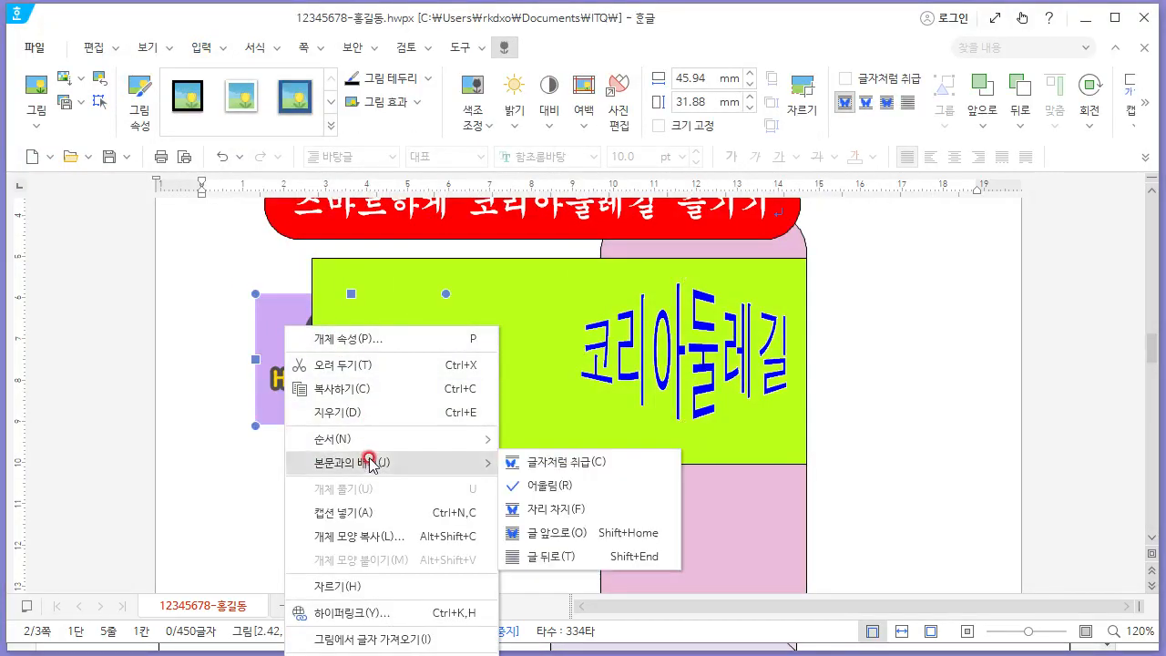
{"action": "left_click", "coordinate": [579, 528]}
{"action": "left_click_drag", "start_coordinate": [398, 361], "coordinate": [478, 363]}
Set the logo picture's size to 40 mm wide and 30 mm high per the exam PDF, and enable 크기 고정.
{"action": "right_click", "coordinate": [467, 331]}
{"action": "key", "text": "alt+Tab"}
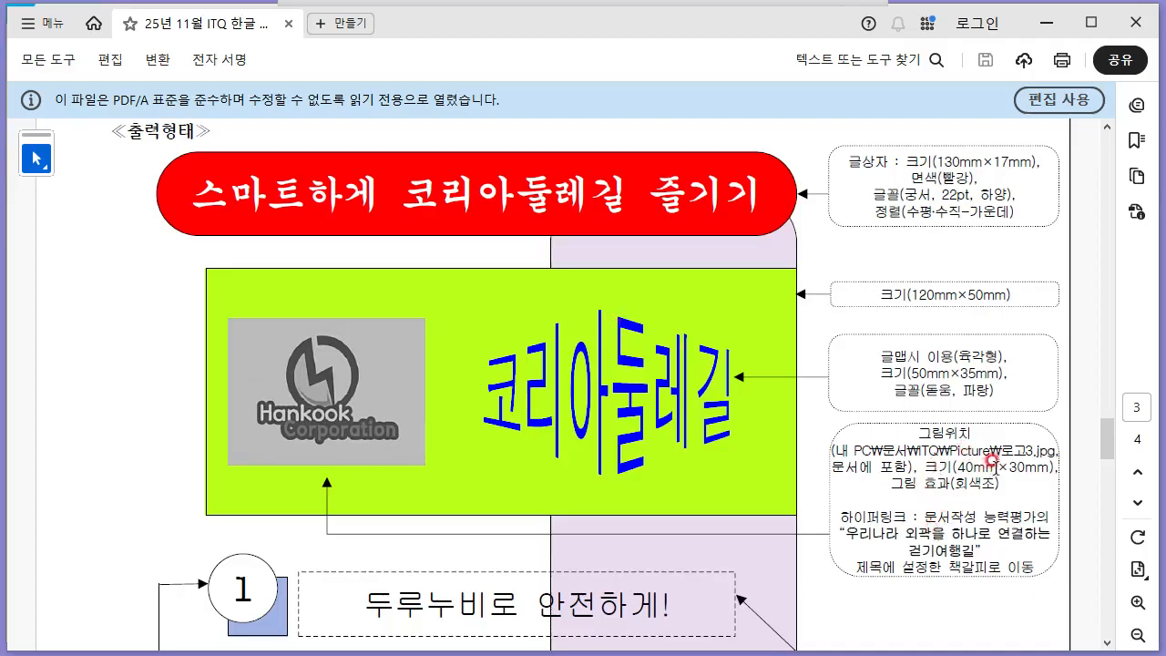
{"action": "key", "text": "alt+Tab"}
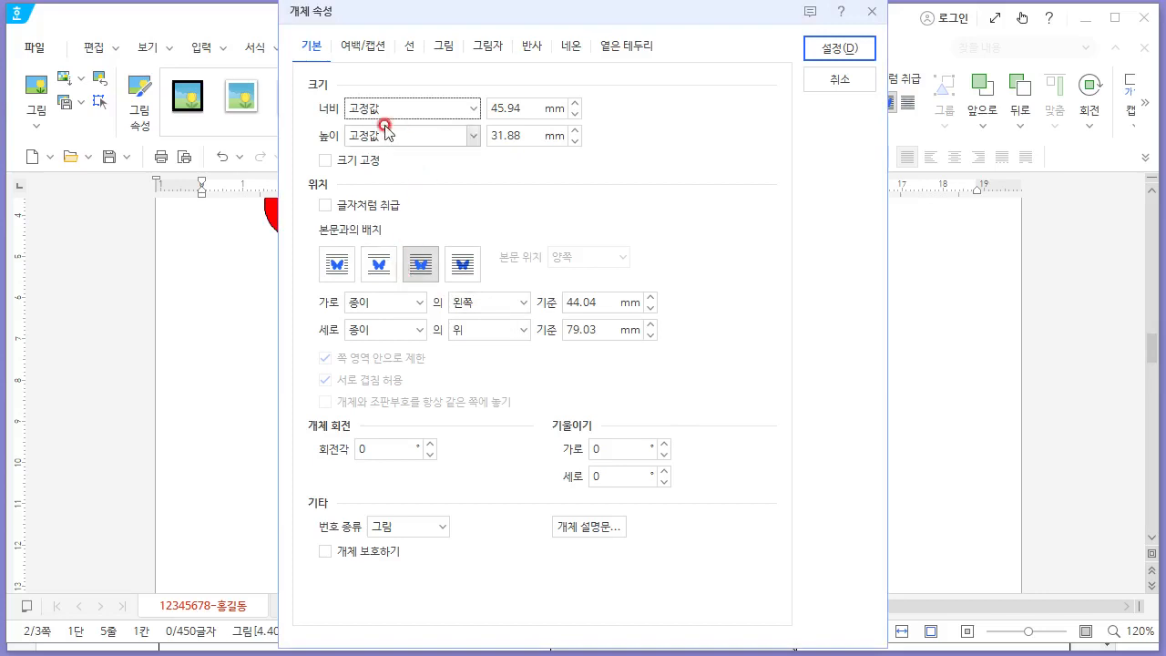
{"action": "left_click_drag", "start_coordinate": [534, 107], "coordinate": [403, 112]}
{"action": "type", "text": "10"}
{"action": "key", "text": "Tab"}
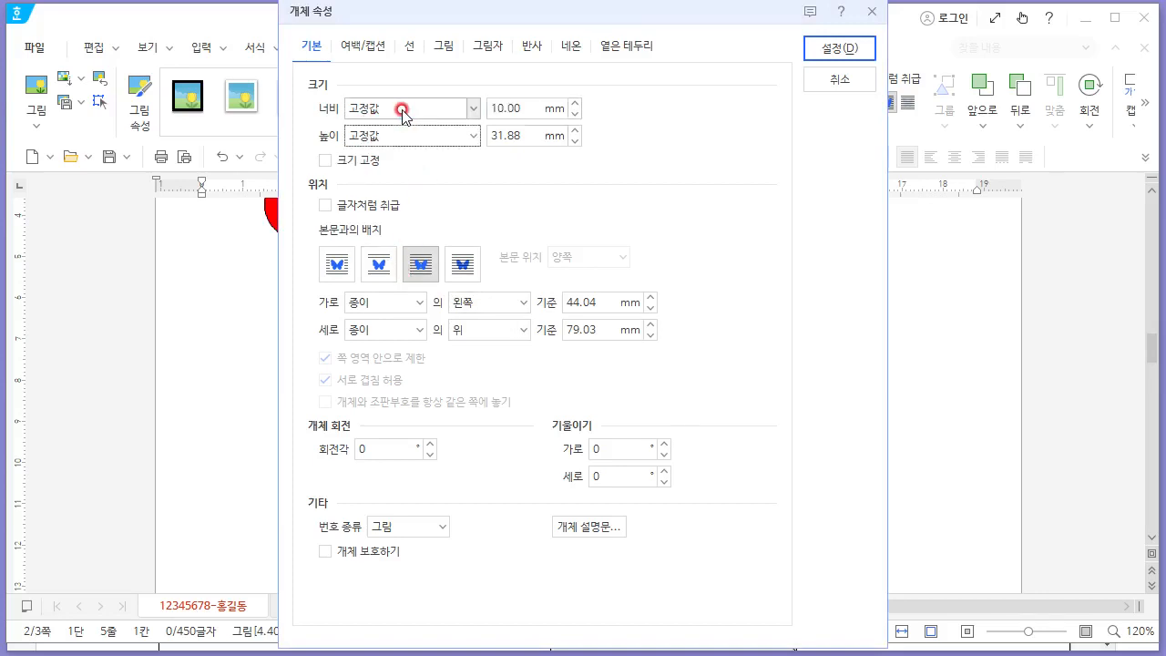
{"action": "key", "text": "Tab"}
{"action": "key", "text": "shift+Tab"}
{"action": "key", "text": "shift+Tab"}
{"action": "type", "text": "40"}
{"action": "key", "text": "Tab"}
{"action": "key", "text": "Tab"}
{"action": "type", "text": "30"}
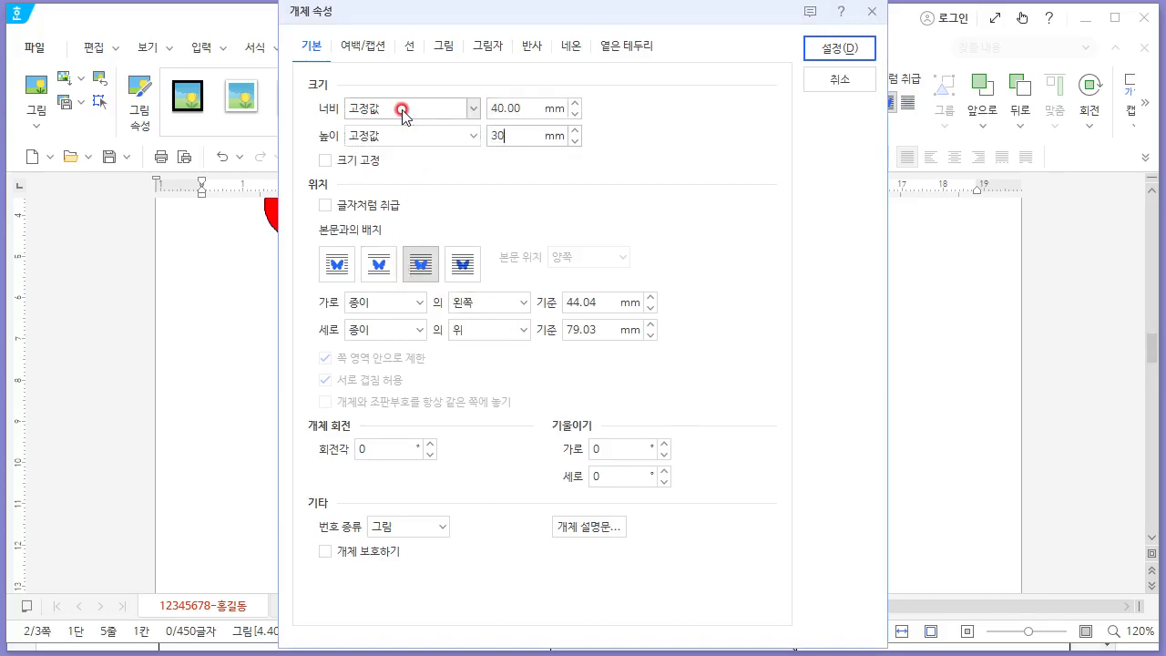
{"action": "key", "text": "Tab"}
{"action": "key", "text": "space"}
Apply the 회색조 picture effect to the logo and confirm its properties.
{"action": "left_click", "coordinate": [489, 48]}
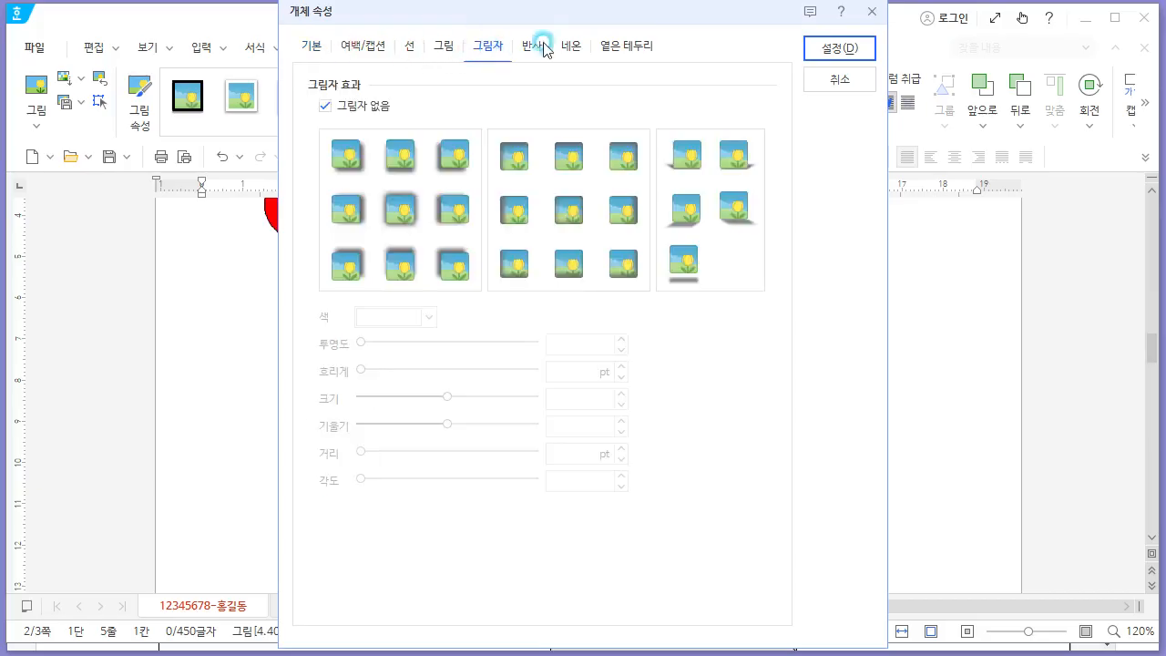
{"action": "left_click", "coordinate": [442, 45]}
{"action": "left_click", "coordinate": [337, 466]}
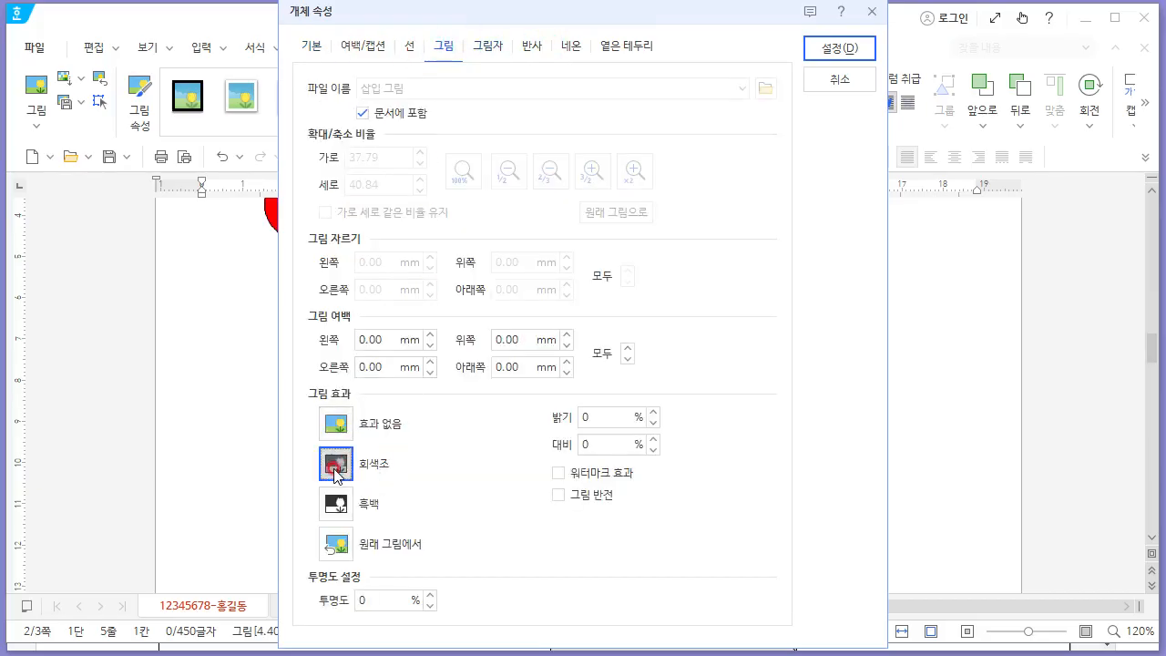
{"action": "left_click", "coordinate": [840, 47]}
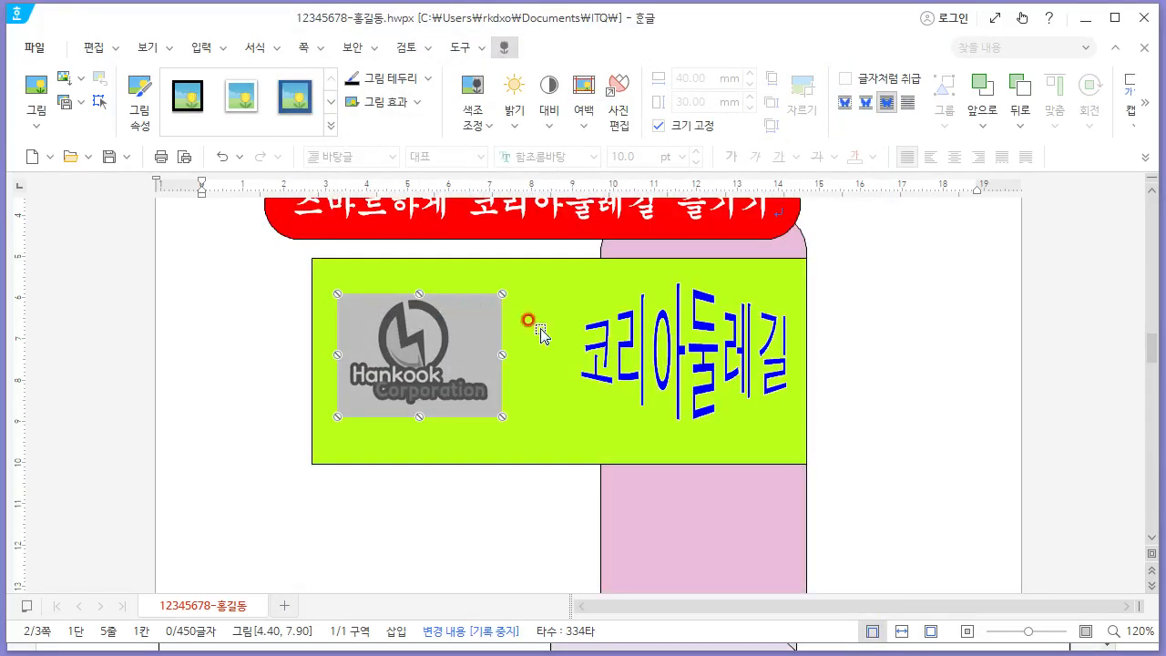
Enter the title "우리나라 외곽을 하나로 연결하는 걷기여행길" on the empty third page, following the 문서작성 능력평가 page of the exam PDF.
{"action": "key", "text": "alt+Tab"}
{"action": "key", "text": "alt+Tab"}
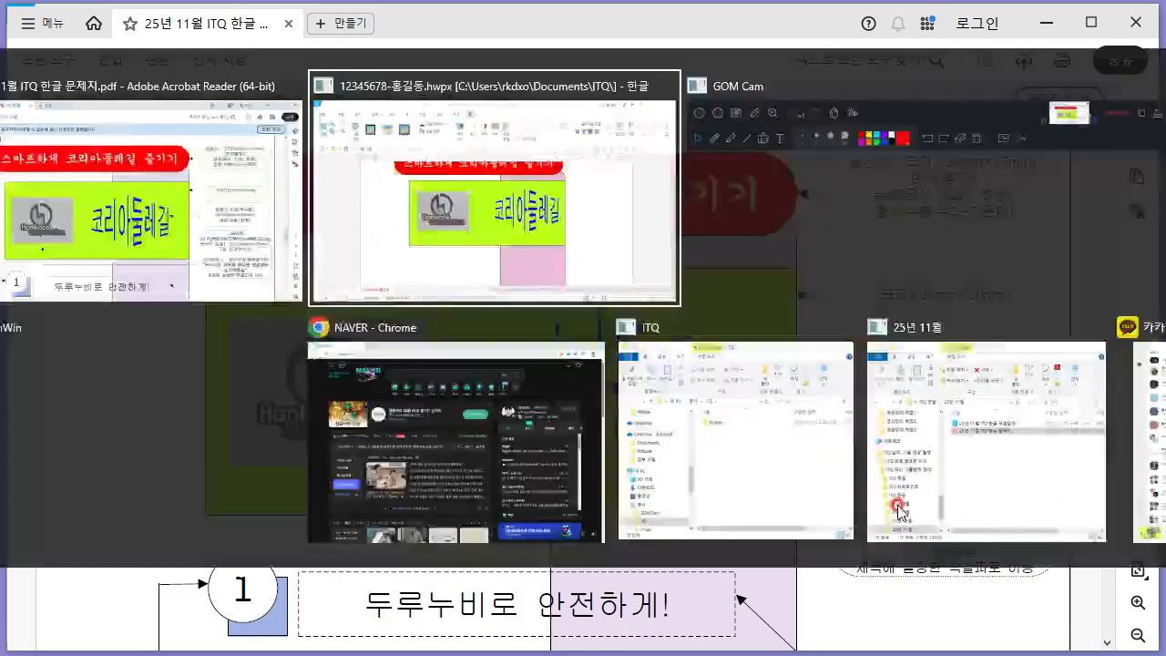
{"action": "scroll", "coordinate": [700, 437], "scroll_direction": "down", "scroll_amount": 3}
{"action": "left_click", "coordinate": [361, 417]}
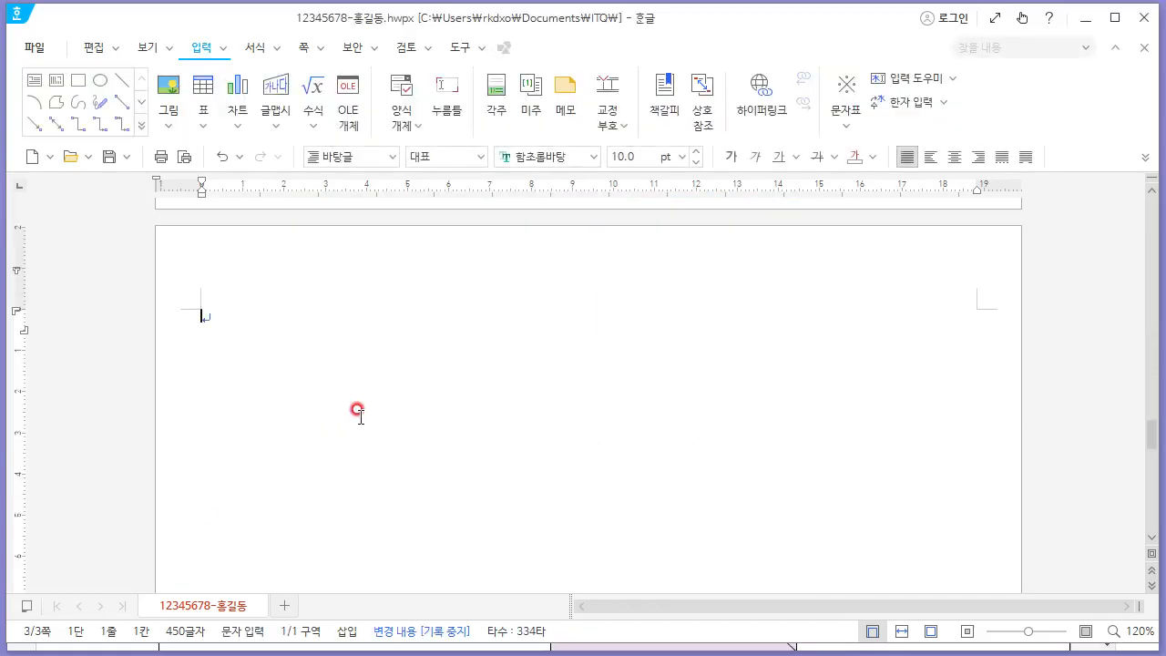
{"action": "key", "text": "alt+Tab"}
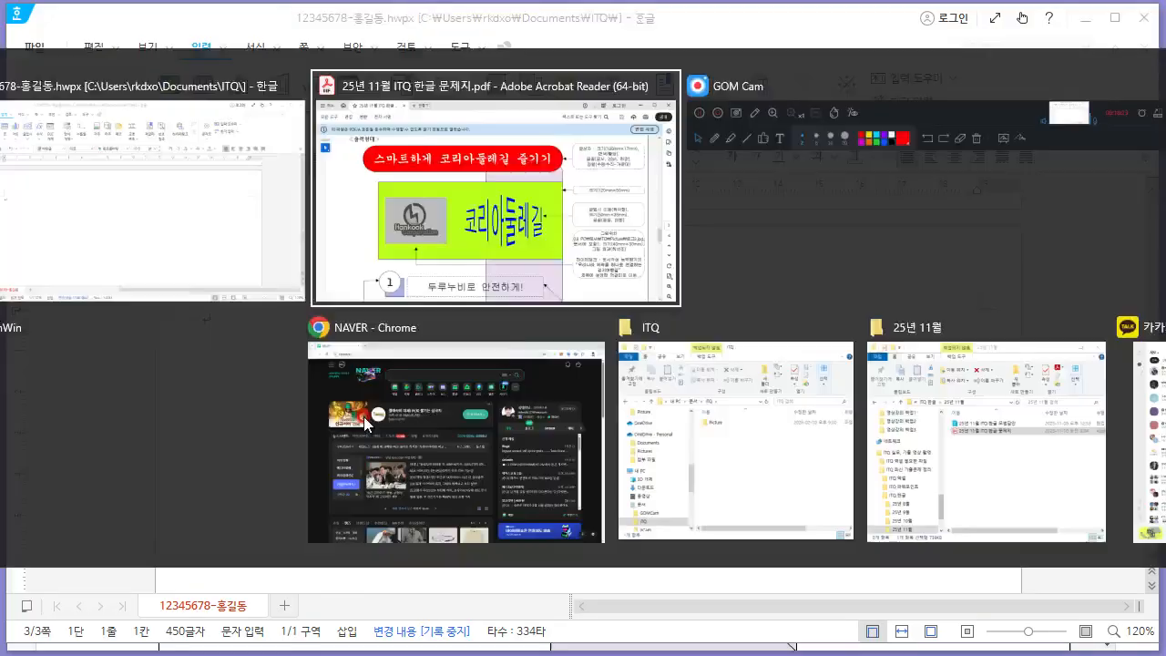
{"action": "scroll", "coordinate": [592, 424], "scroll_direction": "down", "scroll_amount": 10}
{"action": "scroll", "coordinate": [587, 419], "scroll_direction": "up", "scroll_amount": 2}
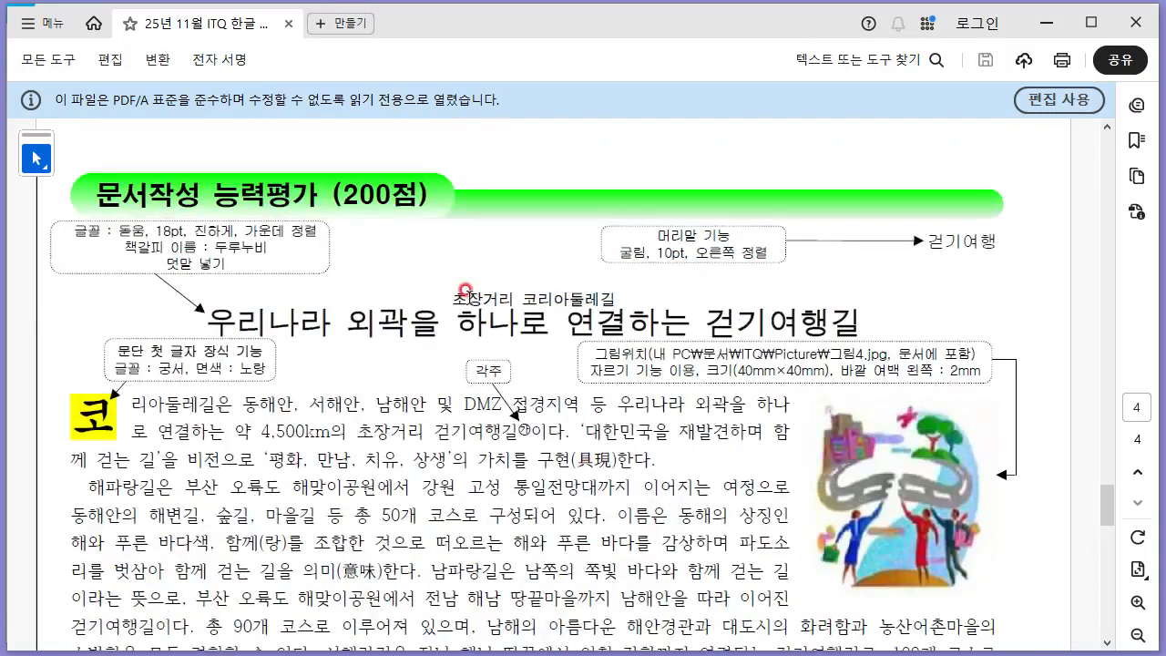
{"action": "key", "text": "alt+Tab"}
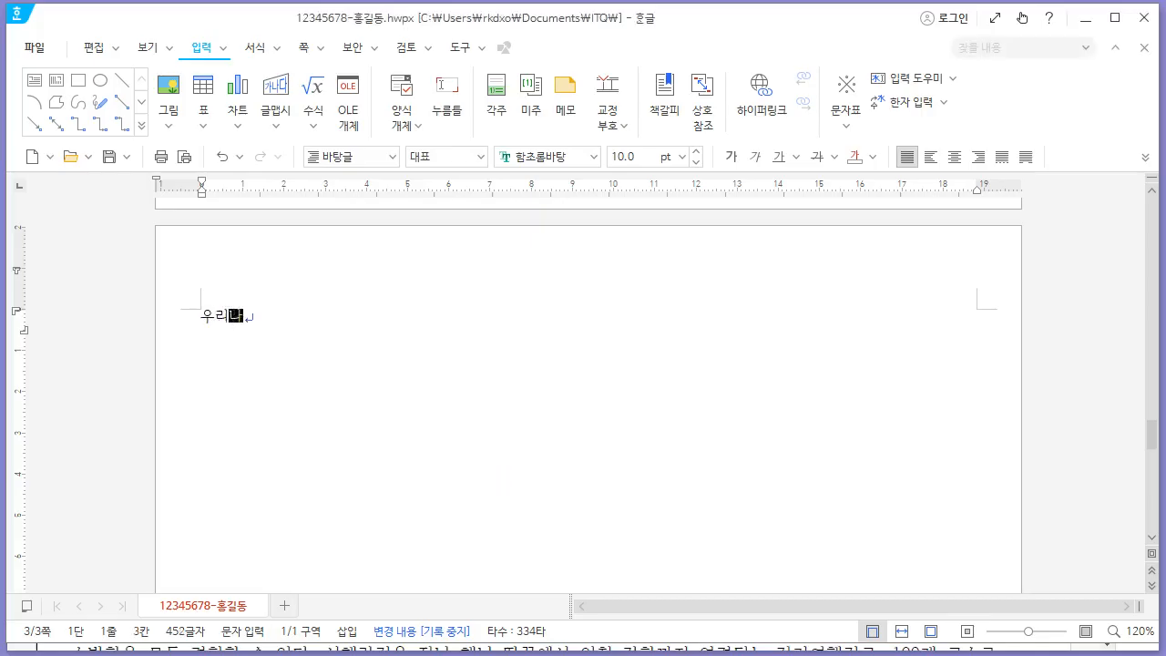
{"action": "key", "text": "alt+Tab"}
{"action": "key", "text": "alt+Tab"}
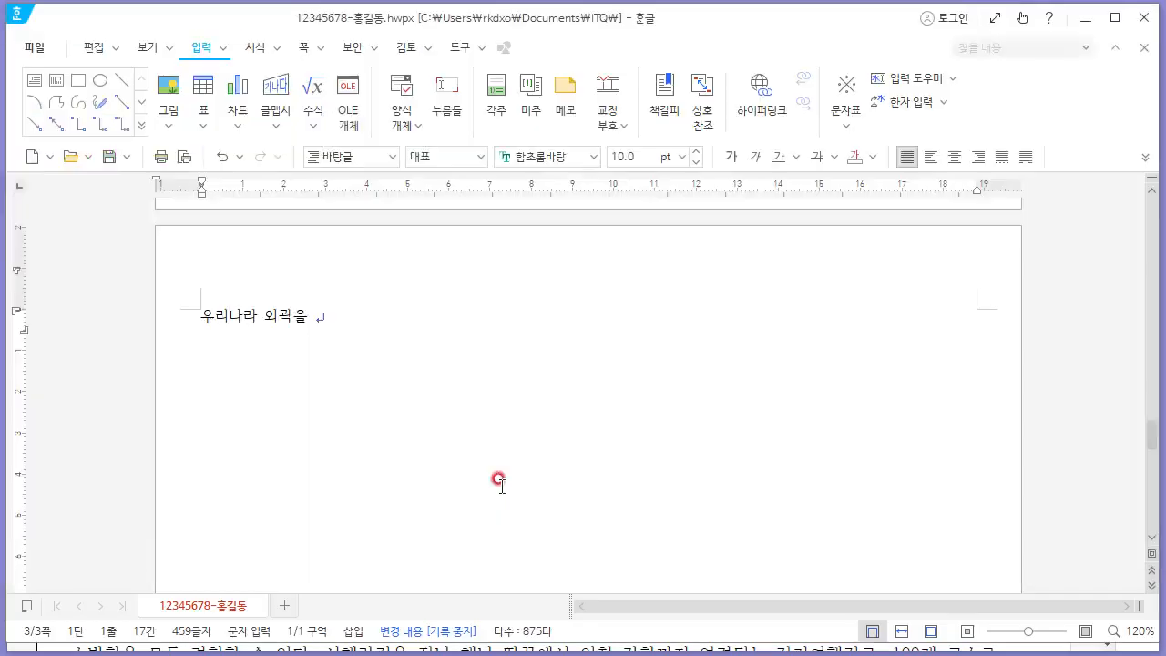
{"action": "type", "text": "하나로 연결하는"}
{"action": "key", "text": "alt+Tab"}
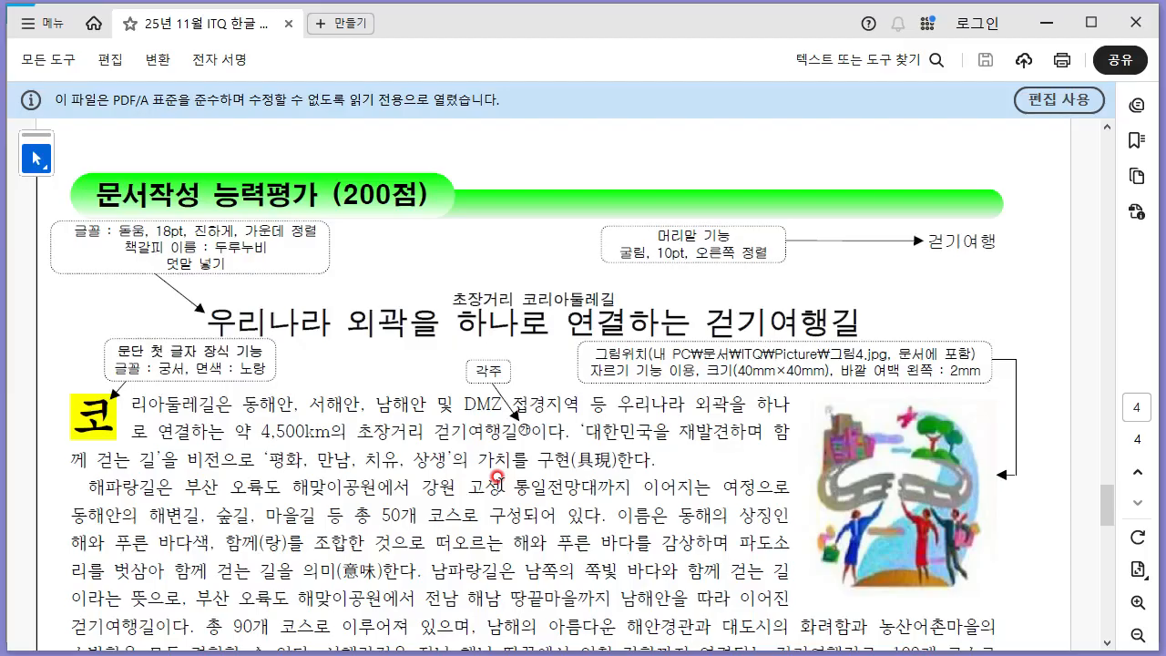
{"action": "key", "text": "alt+Tab"}
{"action": "type", "text": "걷"}
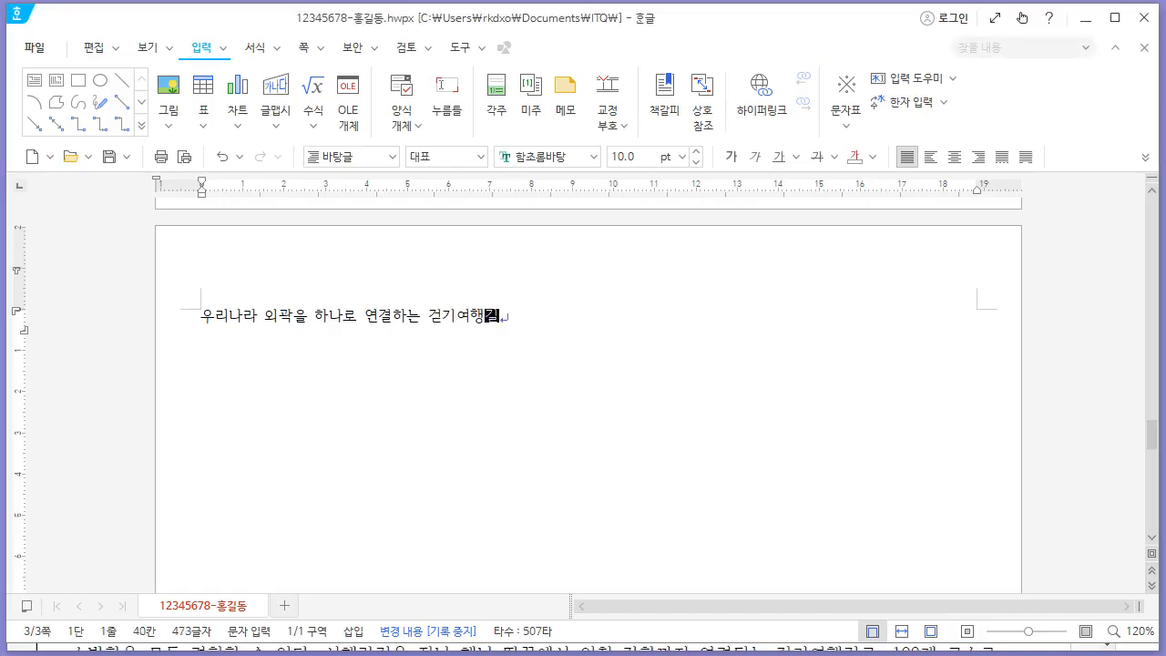
Add a bookmark named "두루누비" to the title on the third page, as specified in the exam PDF.
{"action": "key", "text": "alt+Tab"}
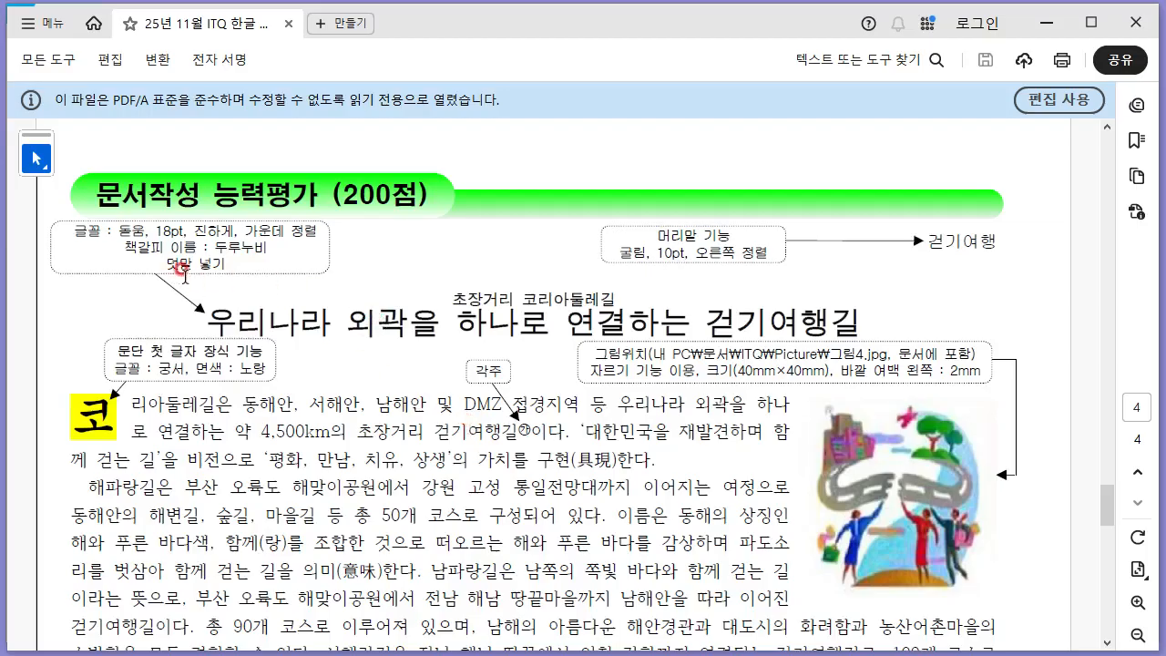
{"action": "key", "text": "alt+Tab"}
{"action": "left_click_drag", "start_coordinate": [200, 315], "coordinate": [520, 316]}
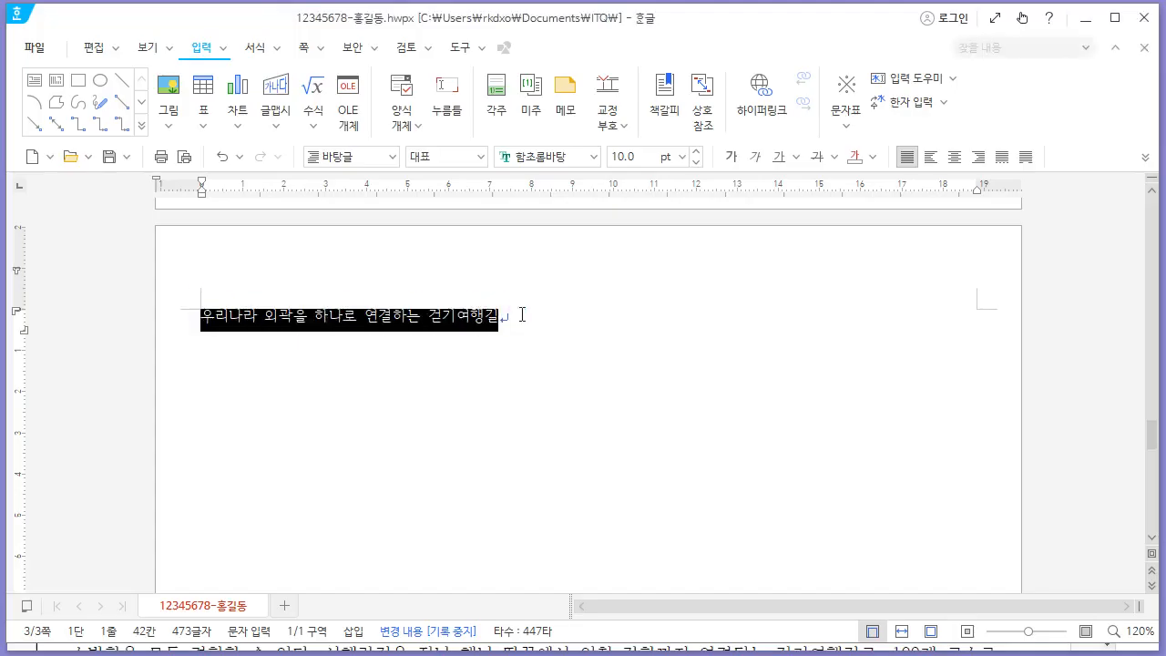
{"action": "left_click", "coordinate": [662, 116]}
{"action": "key", "text": "alt+Tab"}
{"action": "key", "text": "alt+Tab"}
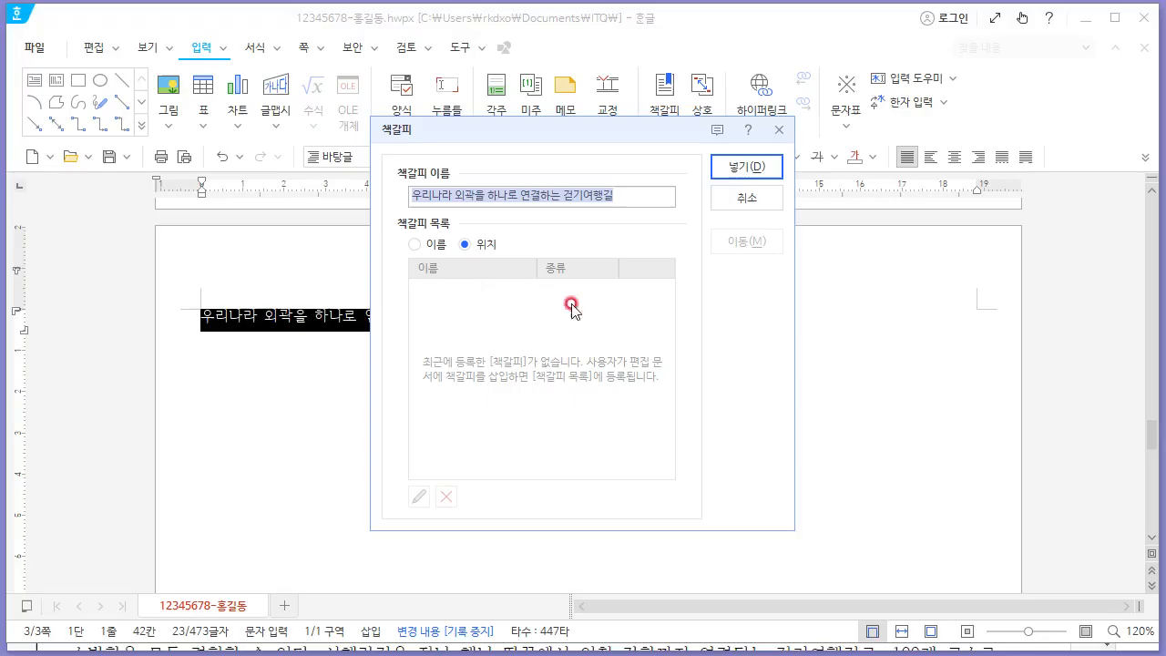
{"action": "type", "text": "ㄷ"}
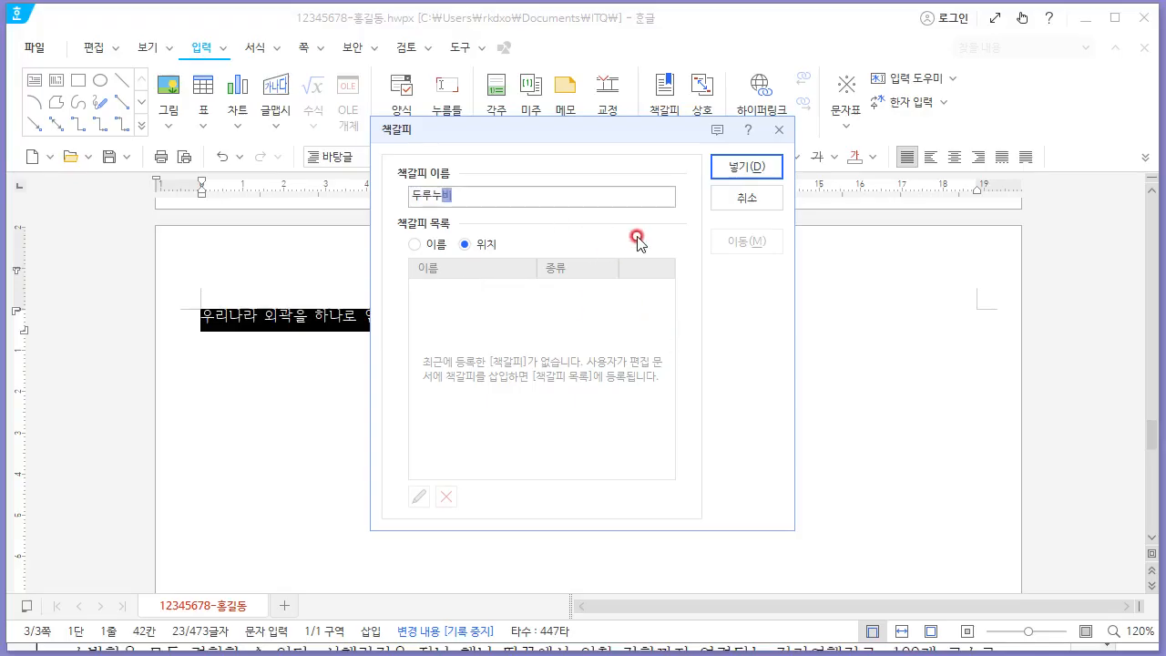
{"action": "type", "text": "루누비"}
{"action": "left_click", "coordinate": [741, 166]}
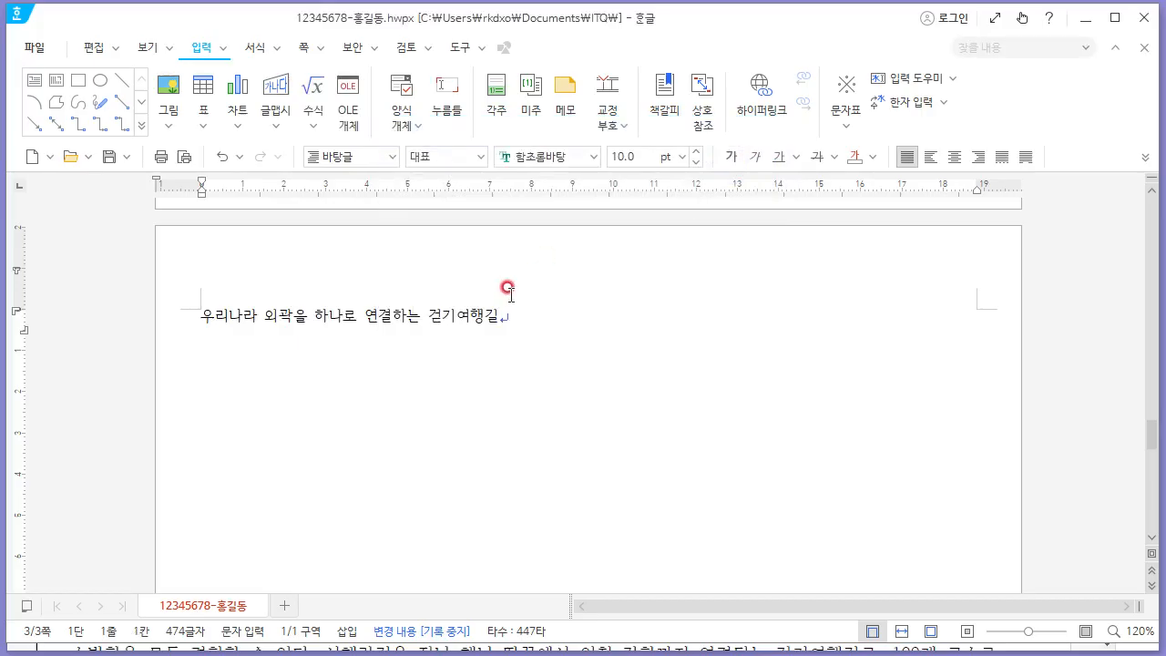
Hyperlink the logo picture in question 4 to the "두루누비" bookmark of the current document, following the exam PDF.
{"action": "scroll", "coordinate": [507, 288], "scroll_direction": "up", "scroll_amount": 10}
{"action": "key", "text": "alt+Tab"}
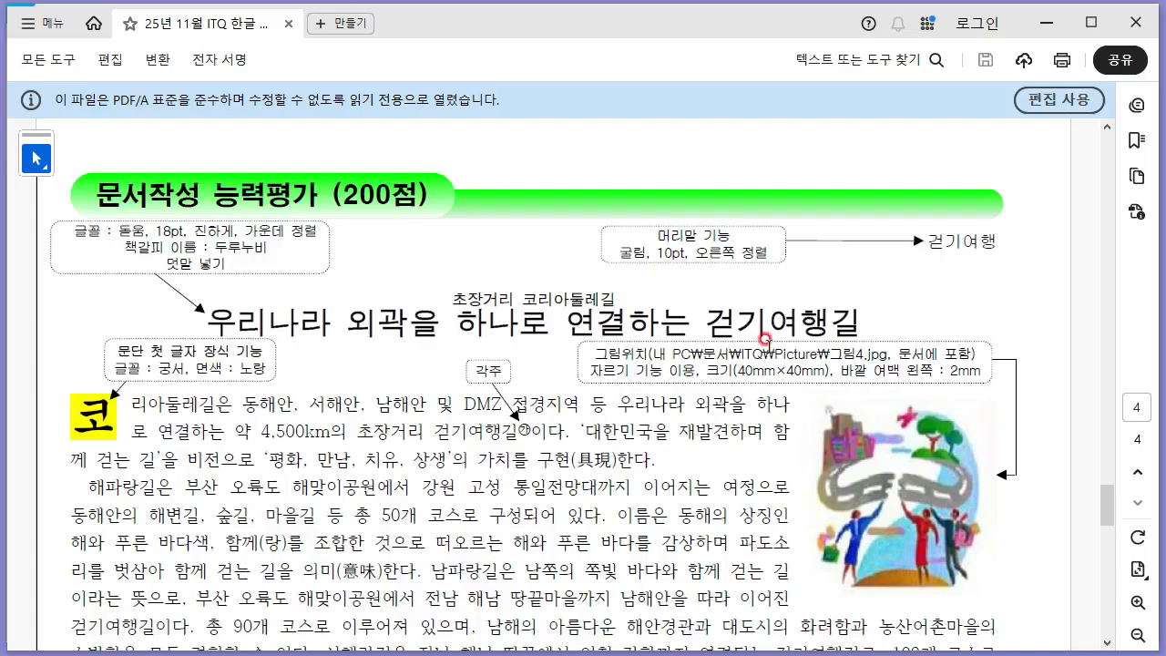
{"action": "scroll", "coordinate": [765, 340], "scroll_direction": "up", "scroll_amount": 10}
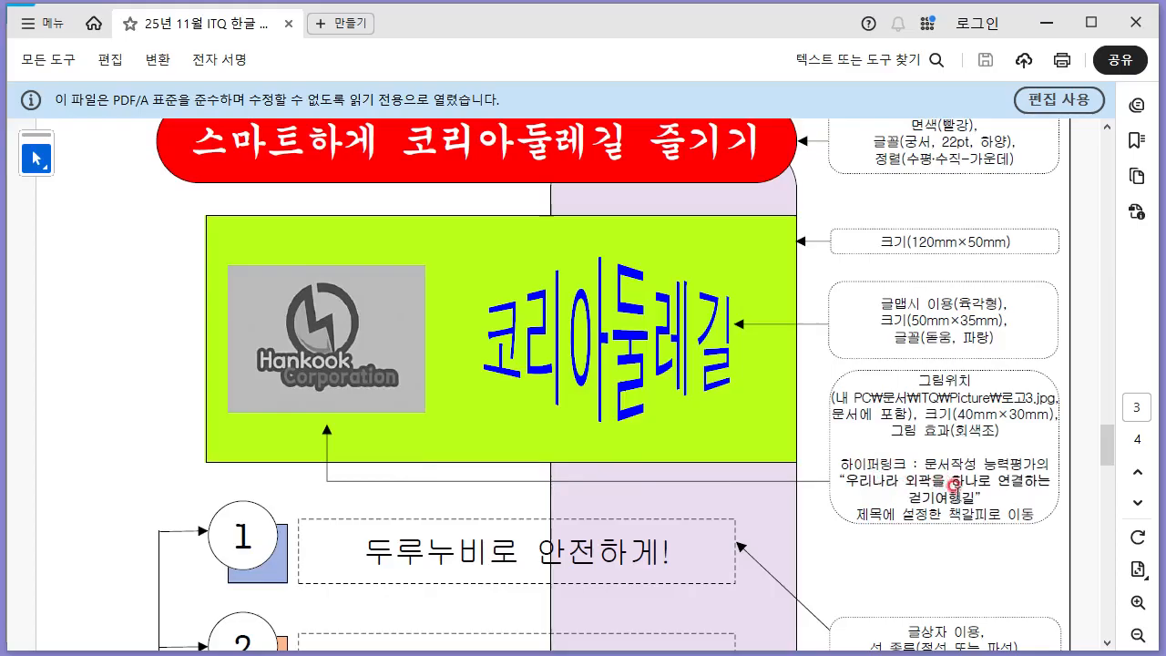
{"action": "key", "text": "alt+Tab"}
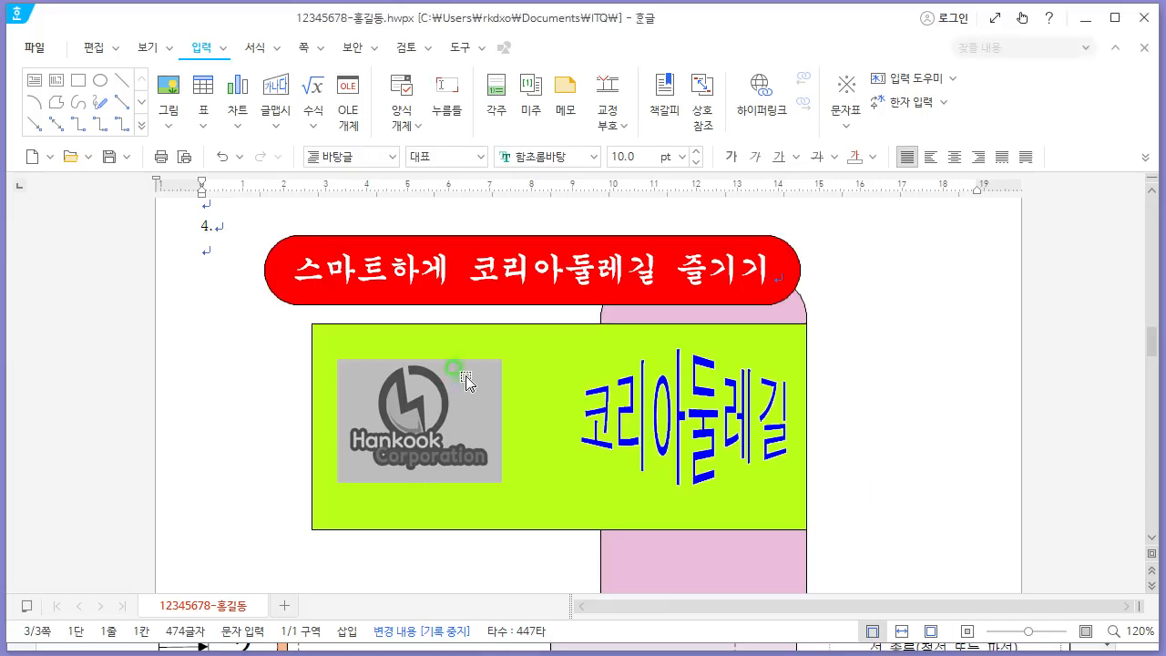
{"action": "right_click", "coordinate": [464, 380]}
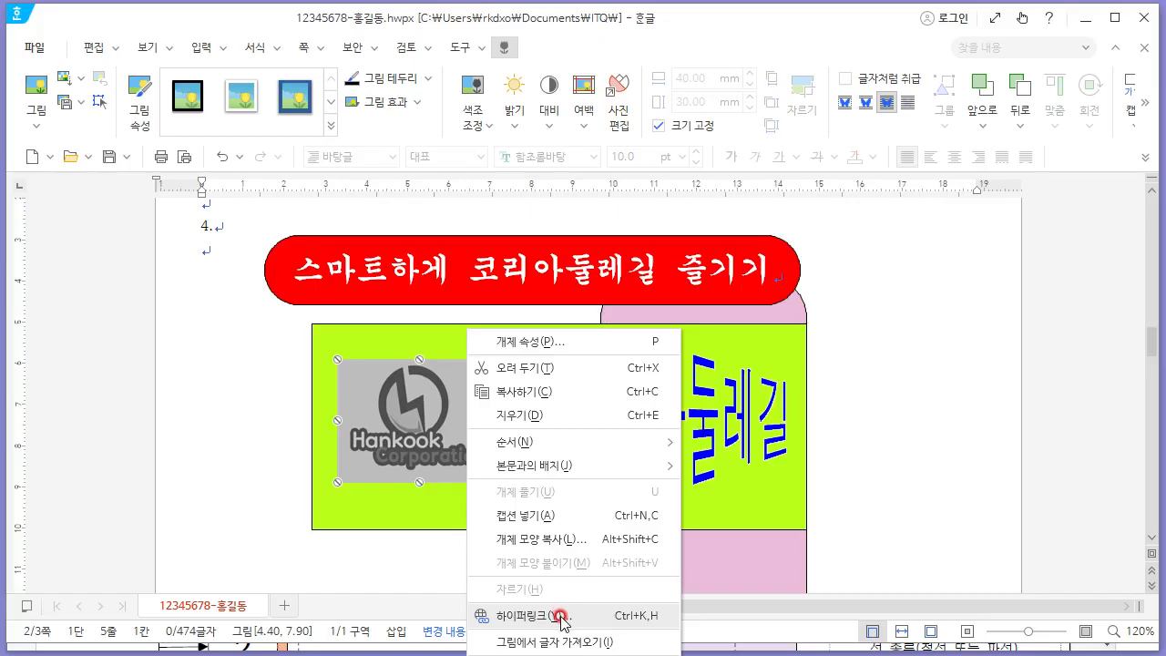
{"action": "left_click", "coordinate": [560, 617]}
{"action": "left_click", "coordinate": [457, 202]}
{"action": "left_click", "coordinate": [502, 350]}
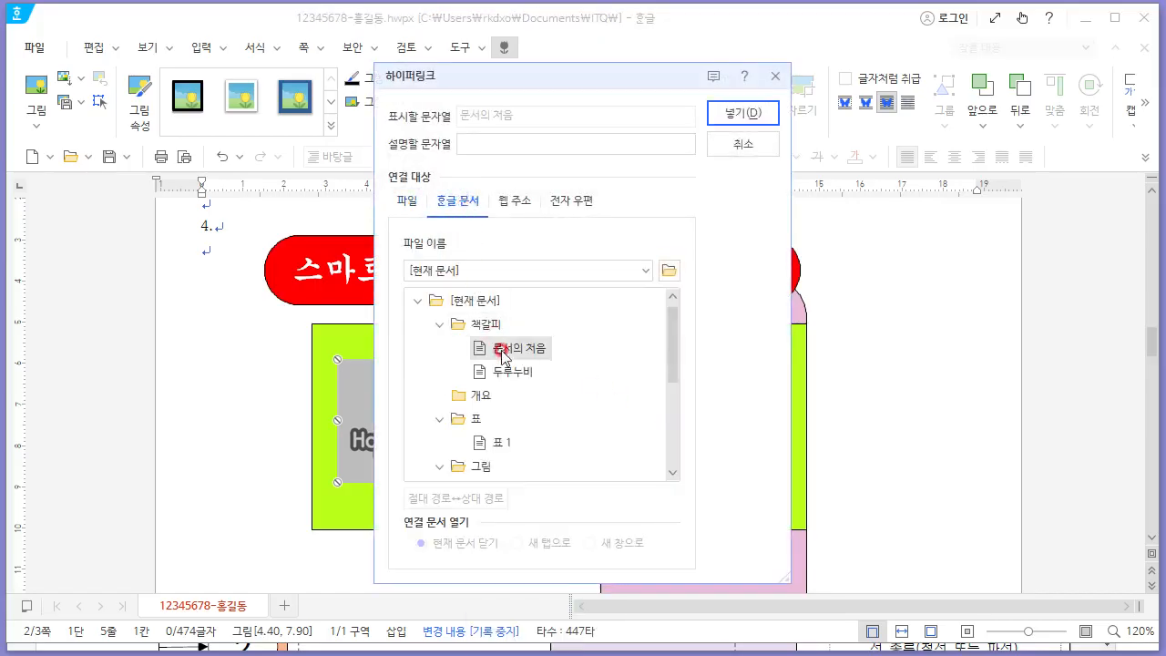
{"action": "left_click", "coordinate": [516, 373]}
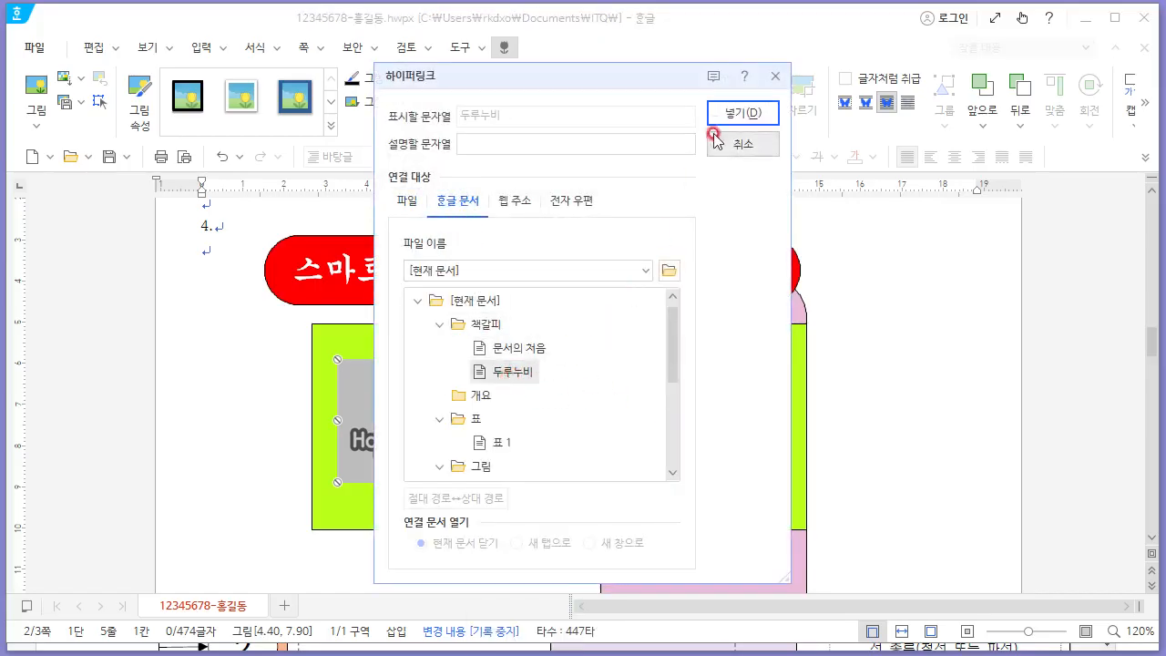
{"action": "left_click", "coordinate": [740, 113]}
Check the numbered shapes in the exam PDF, then draw a rectangle about 13.5 × 11 mm below the lime rectangle's left edge.
{"action": "scroll", "coordinate": [813, 263], "scroll_direction": "down", "scroll_amount": 3}
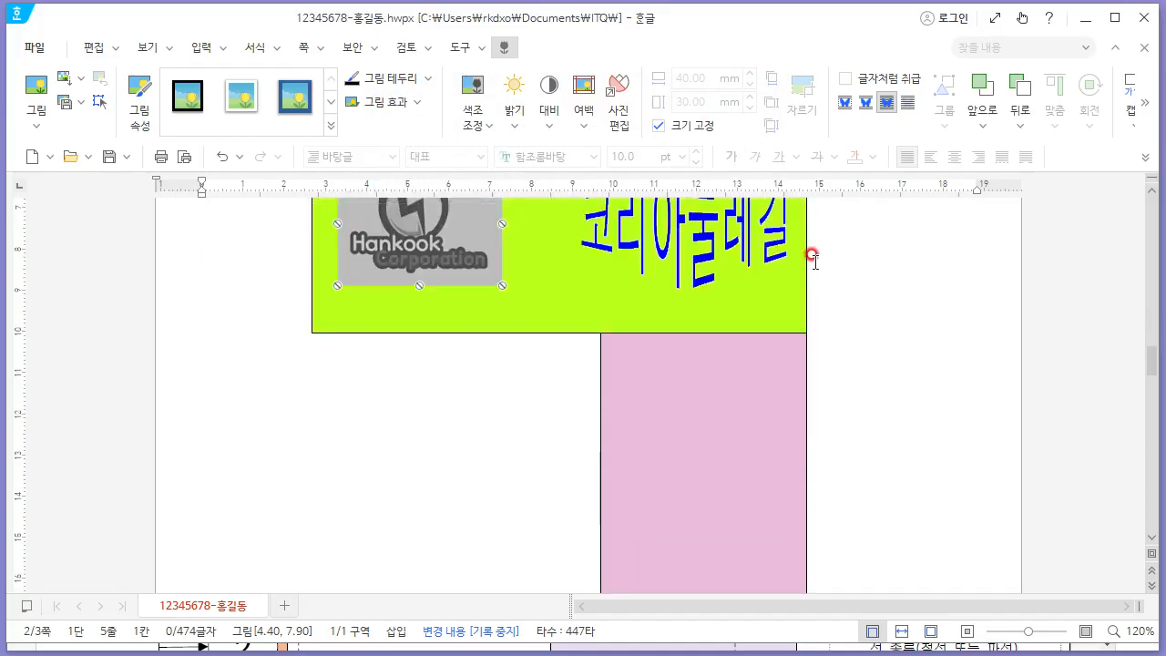
{"action": "scroll", "coordinate": [813, 263], "scroll_direction": "down", "scroll_amount": 2}
{"action": "scroll", "coordinate": [795, 289], "scroll_direction": "down", "scroll_amount": 1}
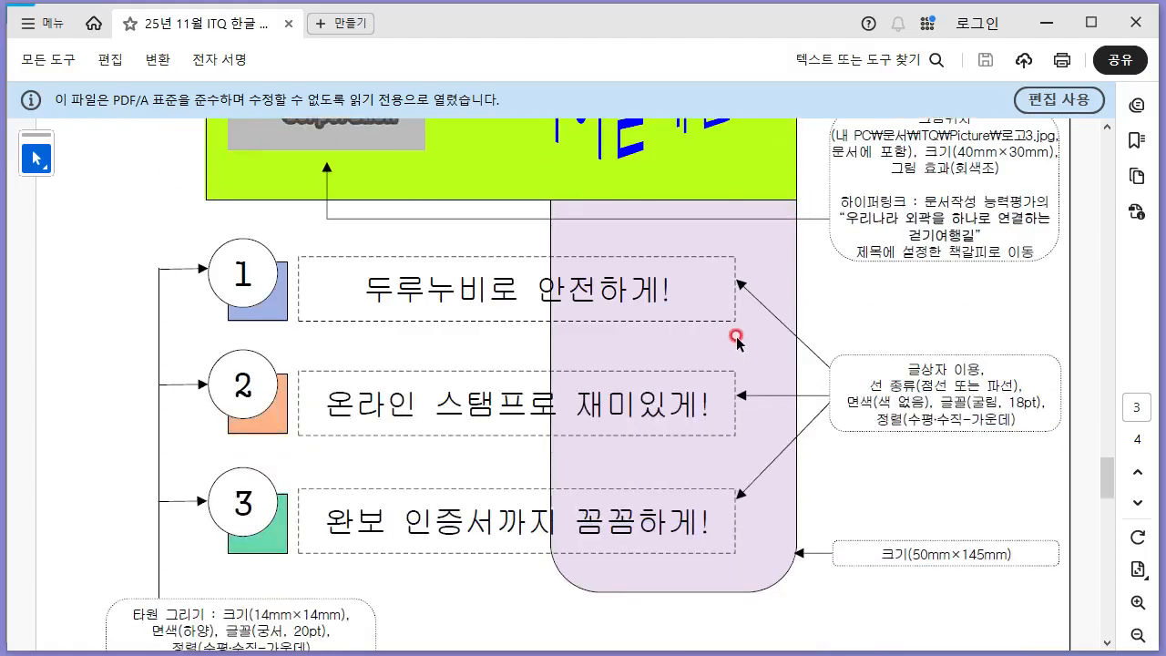
{"action": "scroll", "coordinate": [720, 334], "scroll_direction": "down", "scroll_amount": 2}
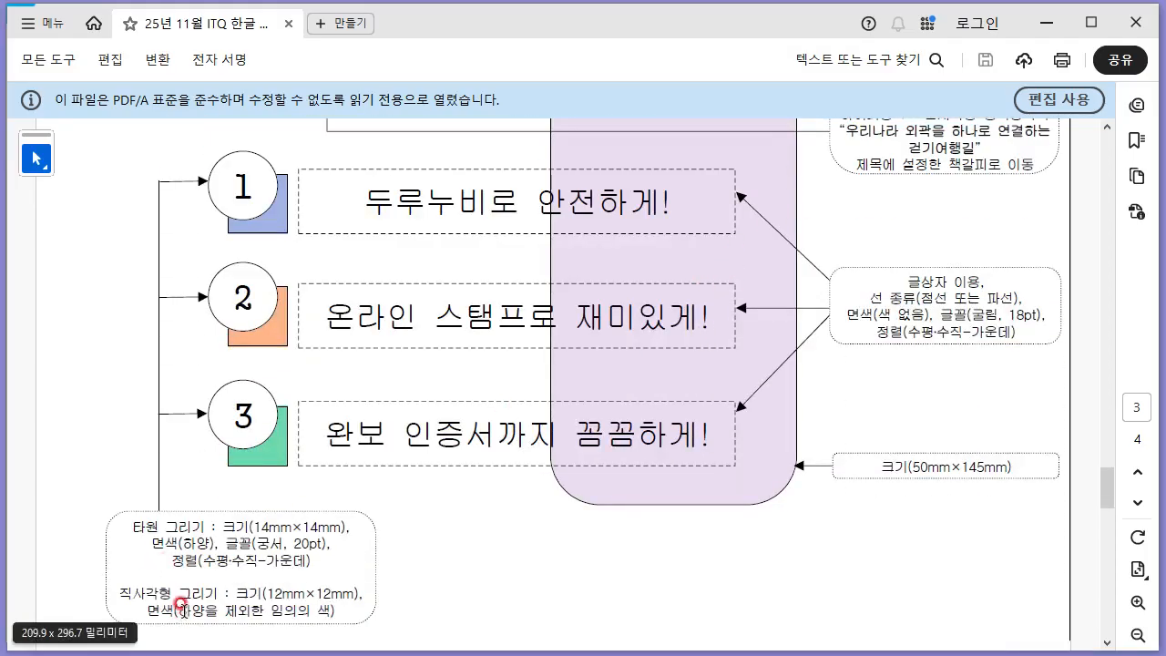
{"action": "key", "text": "alt+Tab"}
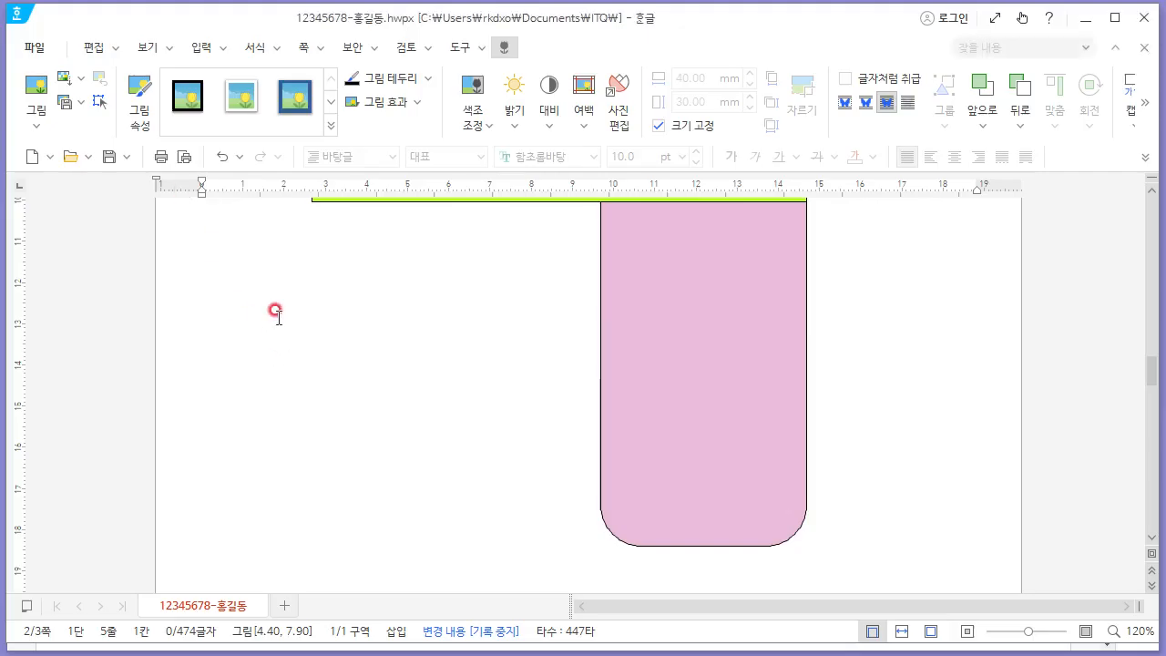
{"action": "left_click", "coordinate": [201, 48]}
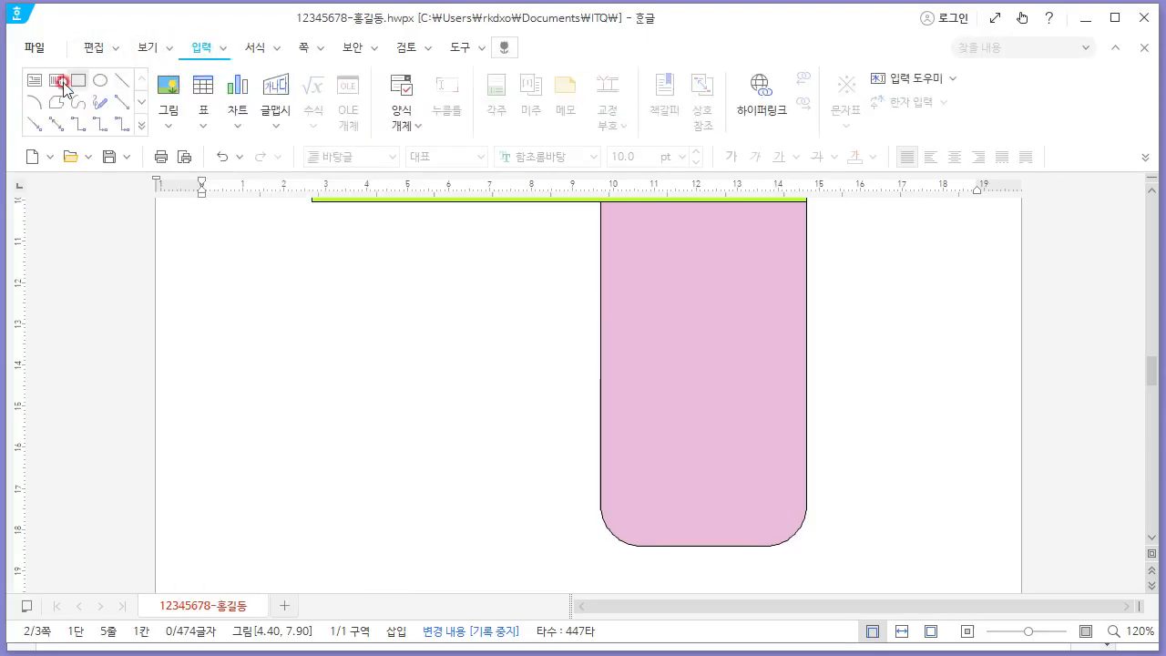
{"action": "left_click_drag", "start_coordinate": [315, 252], "coordinate": [371, 299]}
Set the new small rectangle's width and height to 12 mm each and enable 크기 고정.
{"action": "right_click", "coordinate": [342, 267]}
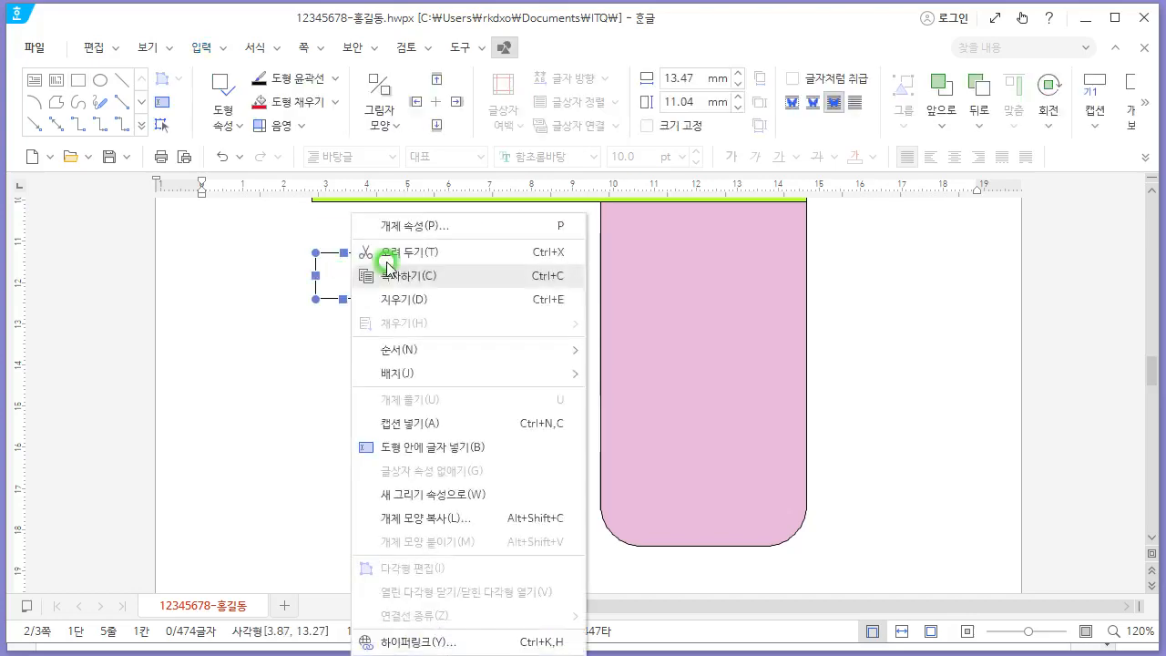
{"action": "left_click", "coordinate": [444, 227]}
{"action": "left_click_drag", "start_coordinate": [527, 105], "coordinate": [419, 111]}
{"action": "type", "text": "12"}
{"action": "key", "text": "Tab"}
{"action": "key", "text": "Tab"}
{"action": "type", "text": "12"}
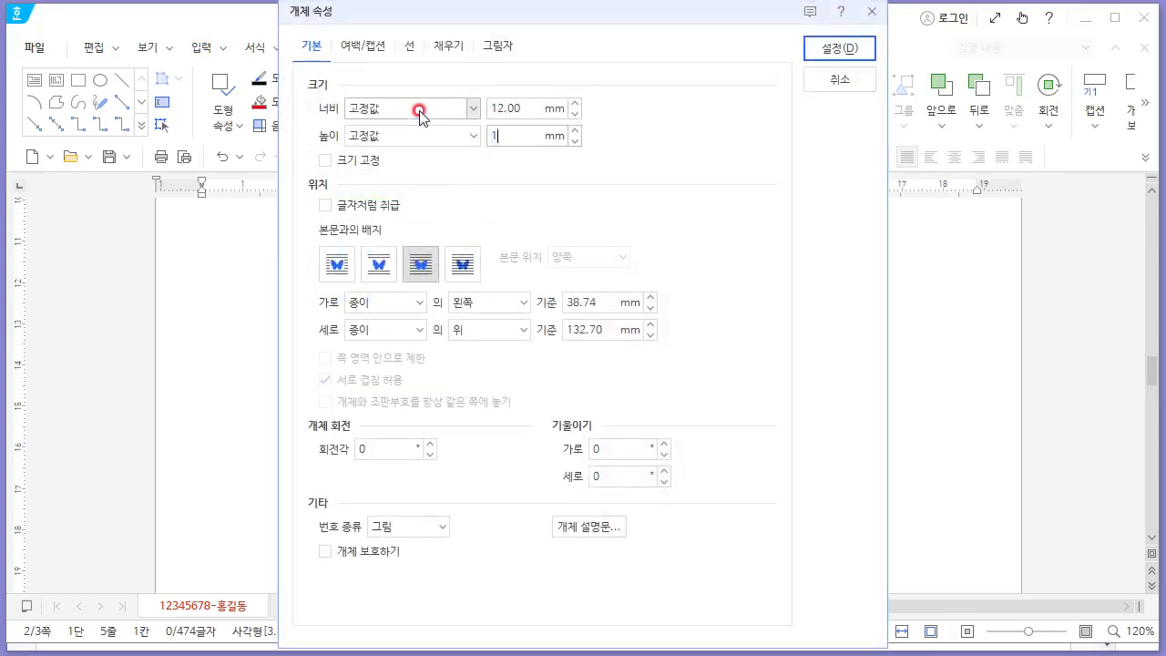
{"action": "key", "text": "Tab"}
{"action": "key", "text": "space"}
Fill the small rectangle with a light blue face color and confirm its properties.
{"action": "left_click", "coordinate": [450, 45]}
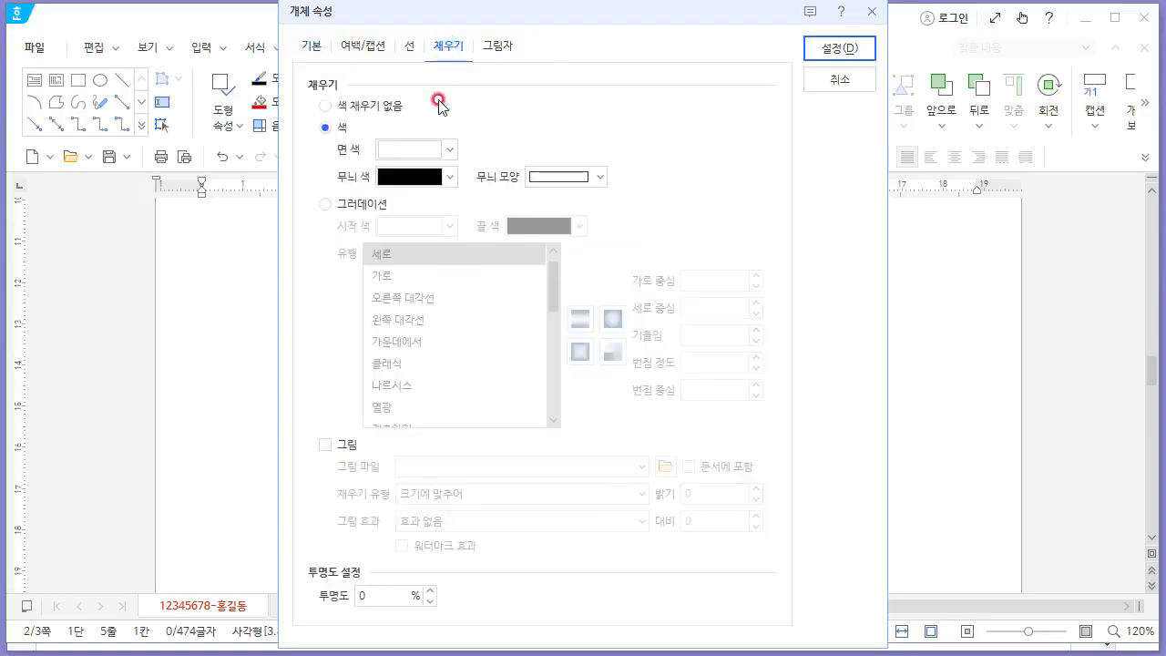
{"action": "key", "text": "alt+Tab"}
{"action": "key", "text": "alt+Tab"}
{"action": "left_click", "coordinate": [449, 149]}
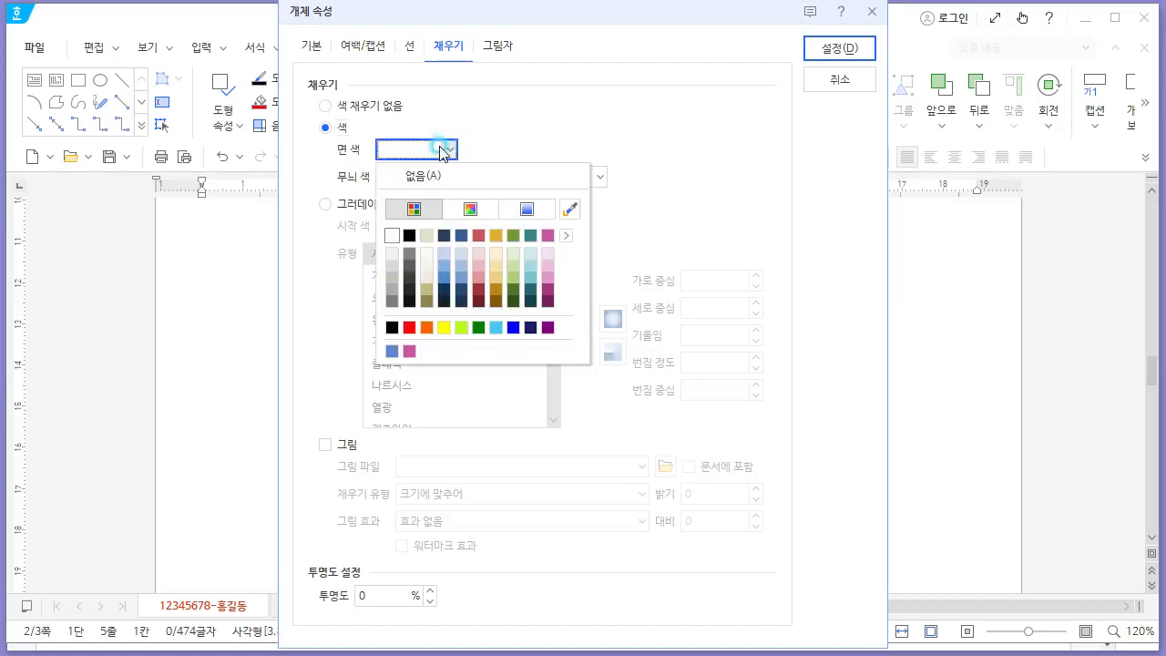
{"action": "left_click", "coordinate": [462, 266]}
{"action": "left_click", "coordinate": [826, 50]}
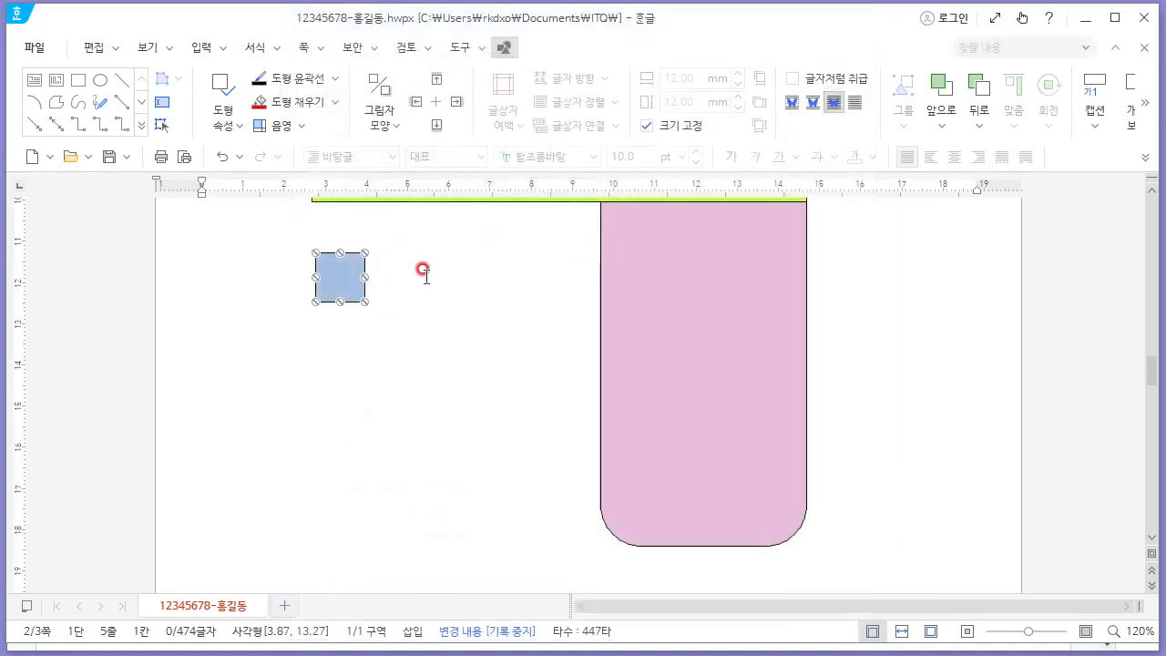
Draw an ellipse about 15 × 14 mm below the light blue square, after checking the exam PDF's ellipse instructions.
{"action": "key", "text": "alt+Tab"}
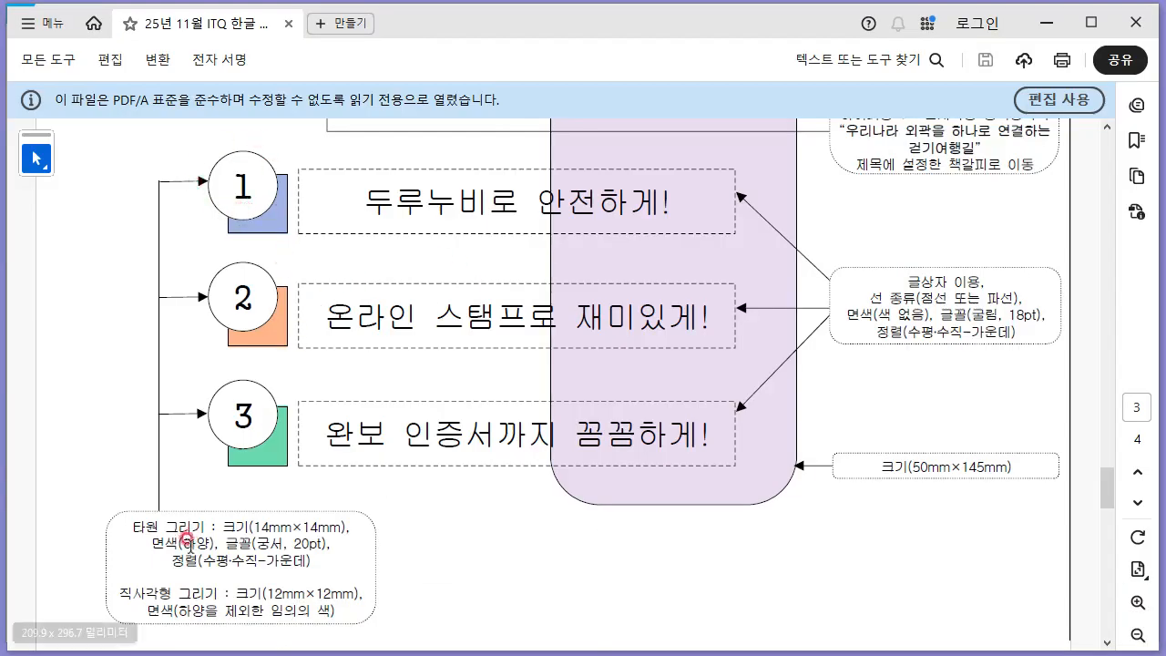
{"action": "key", "text": "alt+Tab"}
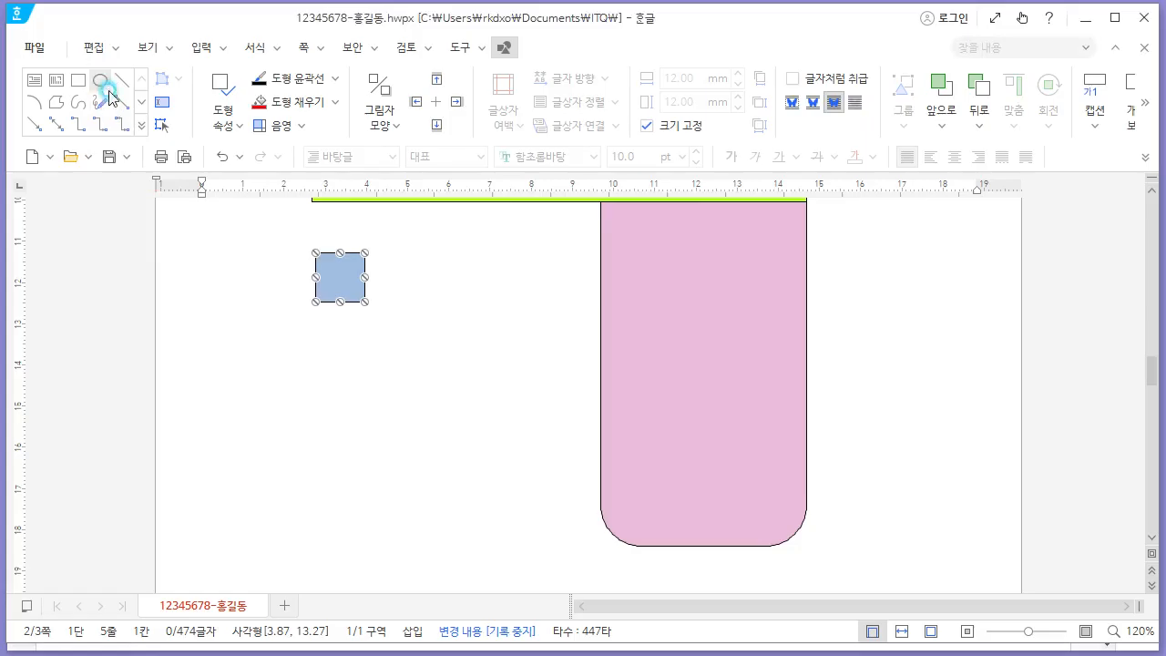
{"action": "left_click_drag", "start_coordinate": [303, 343], "coordinate": [366, 403]}
Set the ellipse's width and height to 14 mm each per the exam PDF, and enable 크기 고정.
{"action": "right_click", "coordinate": [347, 368]}
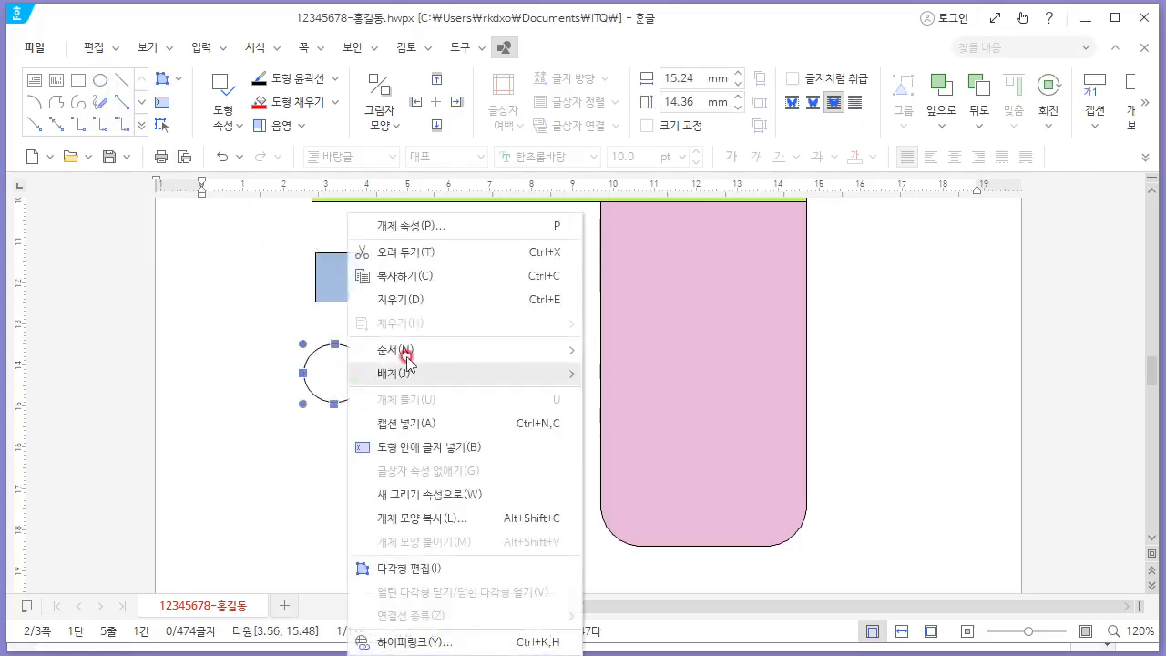
{"action": "left_click", "coordinate": [452, 235]}
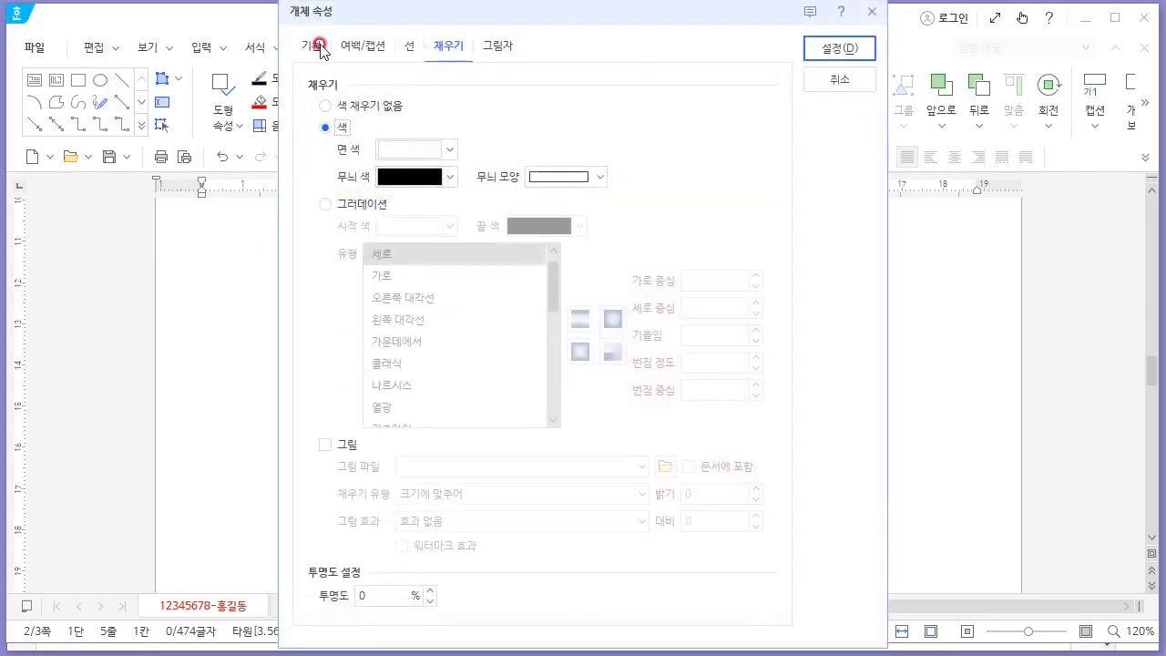
{"action": "left_click", "coordinate": [312, 45]}
{"action": "left_click", "coordinate": [517, 106]}
{"action": "key", "text": "alt+Tab"}
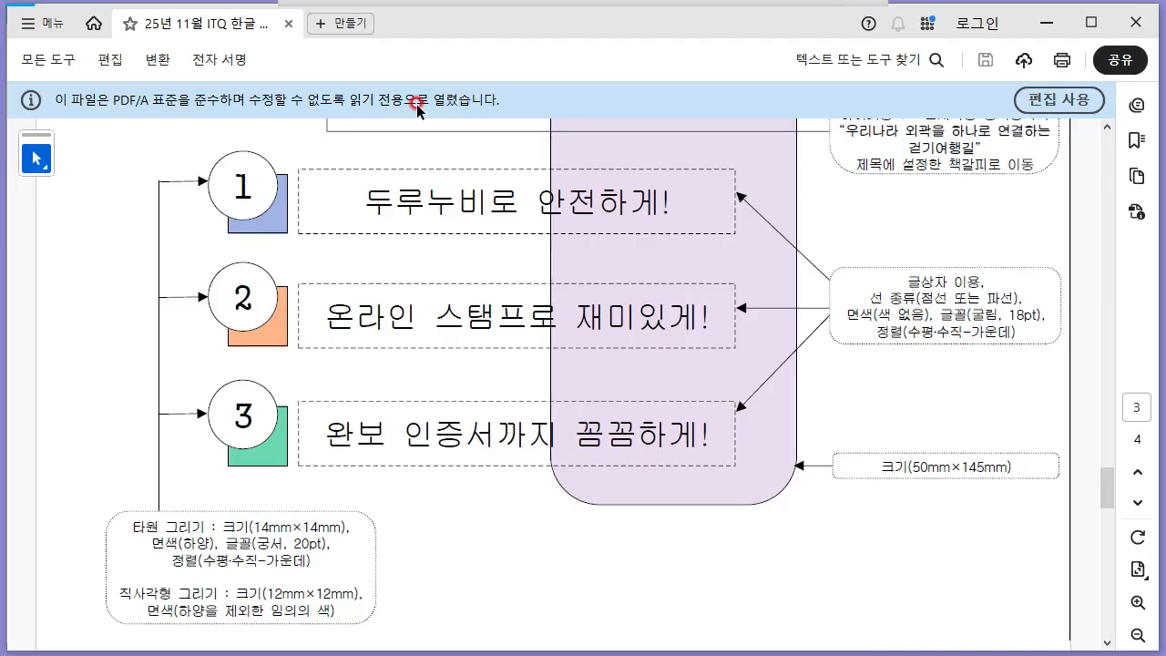
{"action": "key", "text": "alt+Tab"}
{"action": "type", "text": "14"}
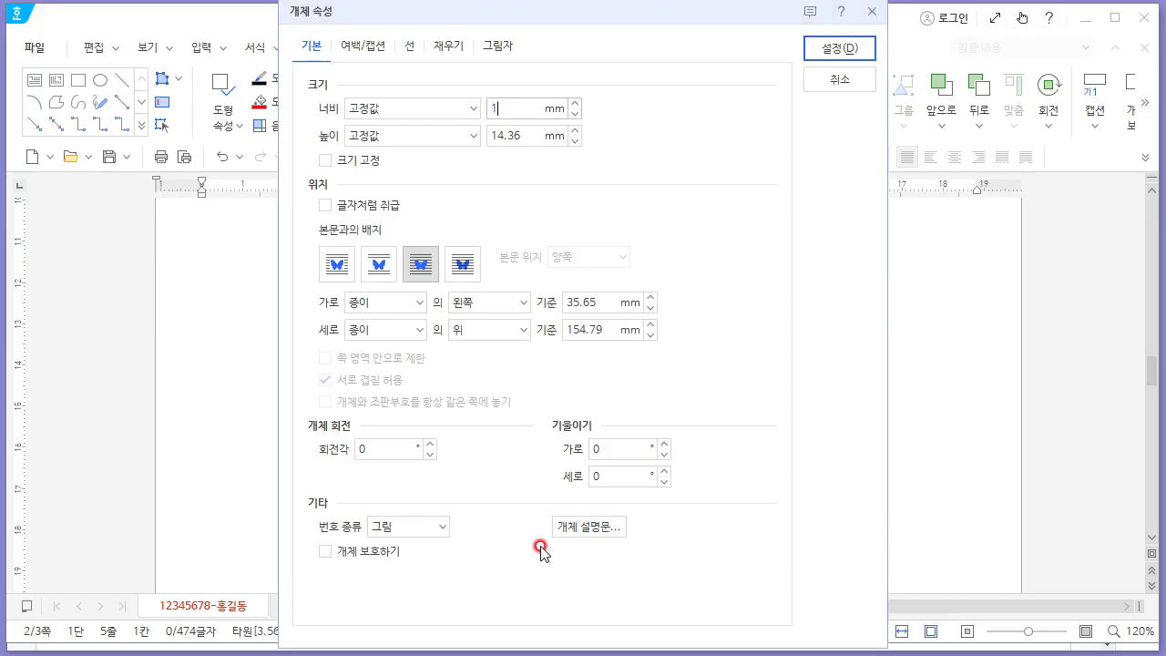
{"action": "key", "text": "Tab"}
{"action": "type", "text": "1"}
{"action": "left_click", "coordinate": [364, 168]}
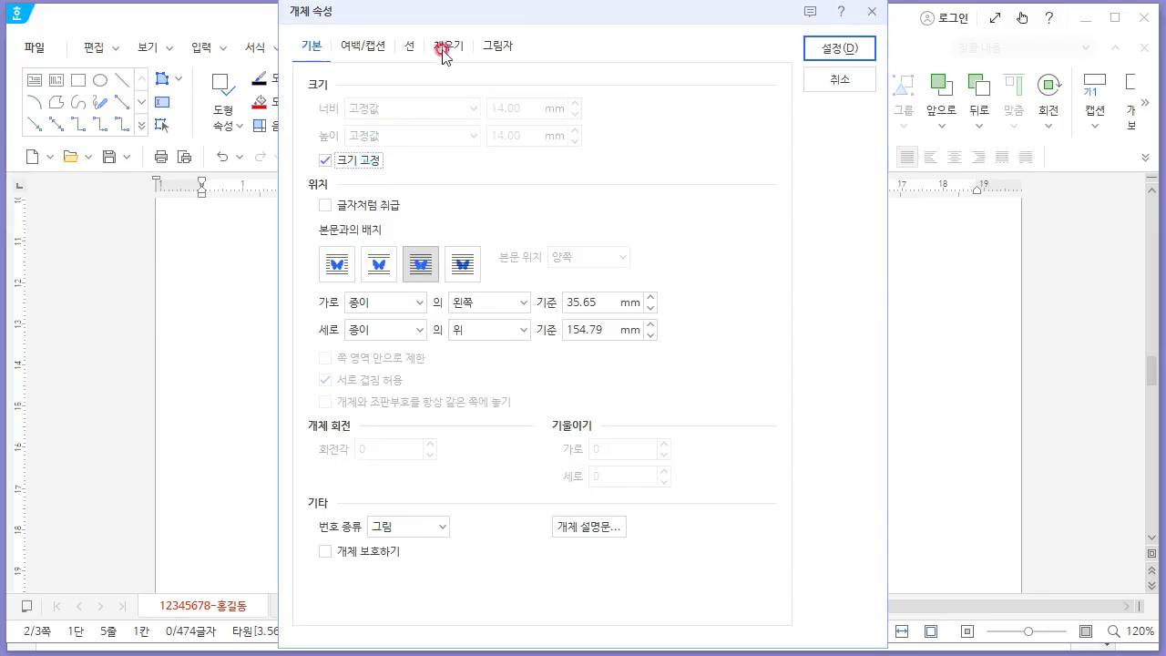
Fill the circle with a white face color and confirm its properties.
{"action": "left_click", "coordinate": [447, 45]}
{"action": "left_click", "coordinate": [416, 148]}
{"action": "left_click", "coordinate": [394, 230]}
{"action": "left_click", "coordinate": [416, 150]}
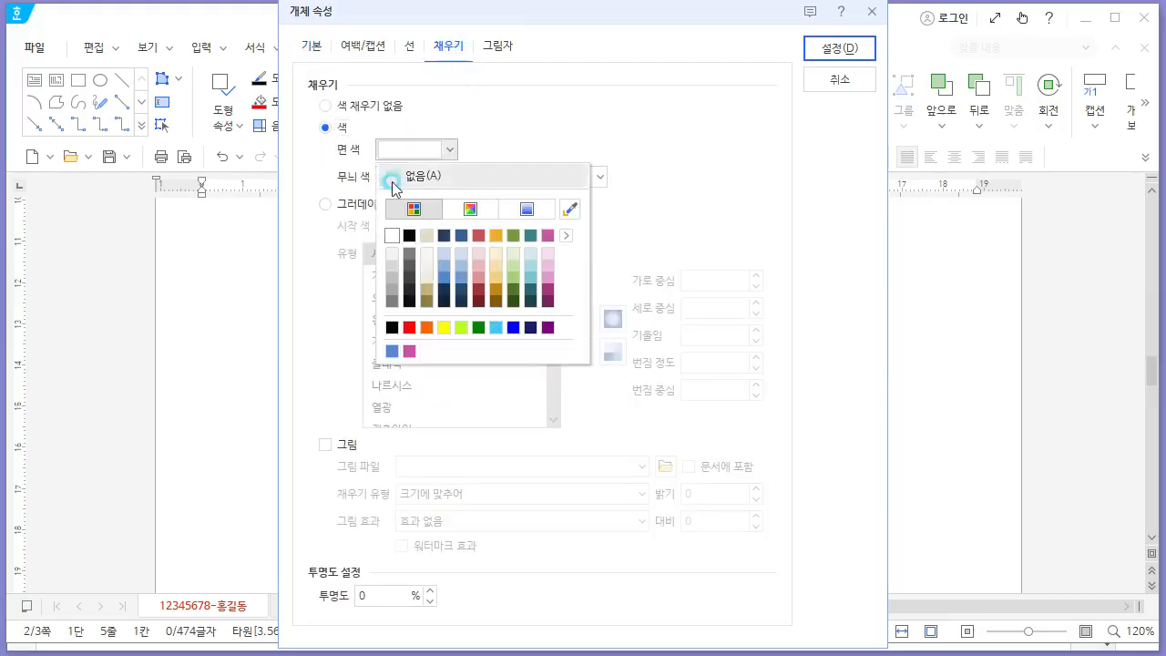
{"action": "left_click", "coordinate": [392, 233]}
{"action": "left_click", "coordinate": [819, 46]}
Move the white circle over the upper-left corner of the light blue square.
{"action": "key", "text": "alt+Tab"}
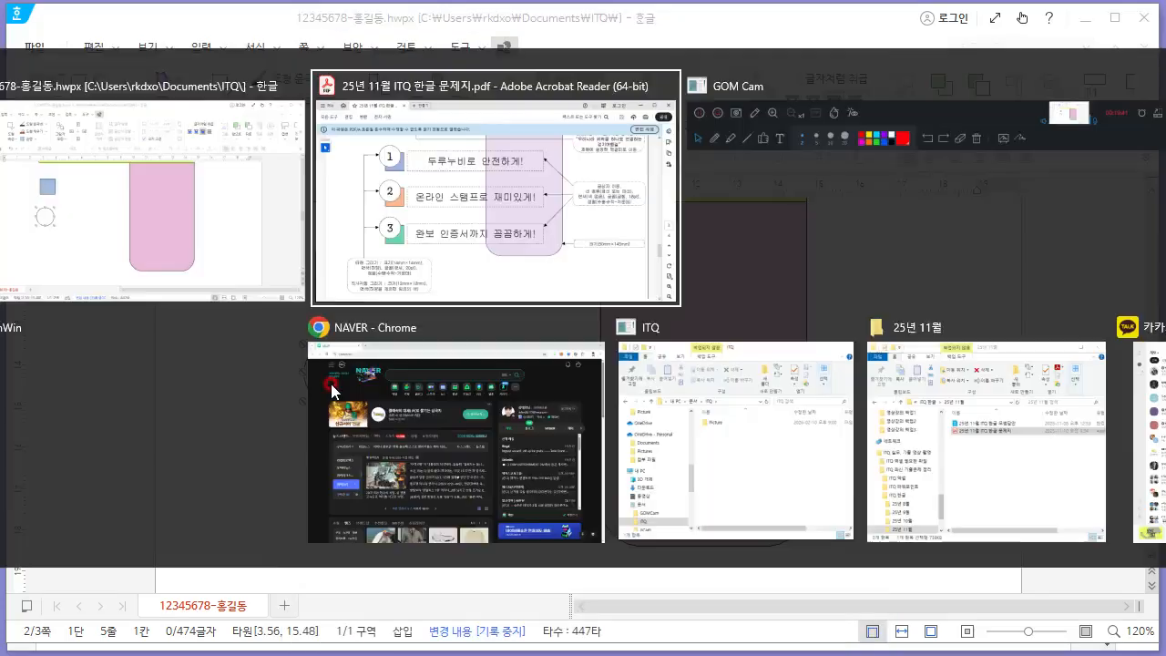
{"action": "key", "text": "alt+Tab"}
{"action": "left_click_drag", "start_coordinate": [326, 391], "coordinate": [318, 274]}
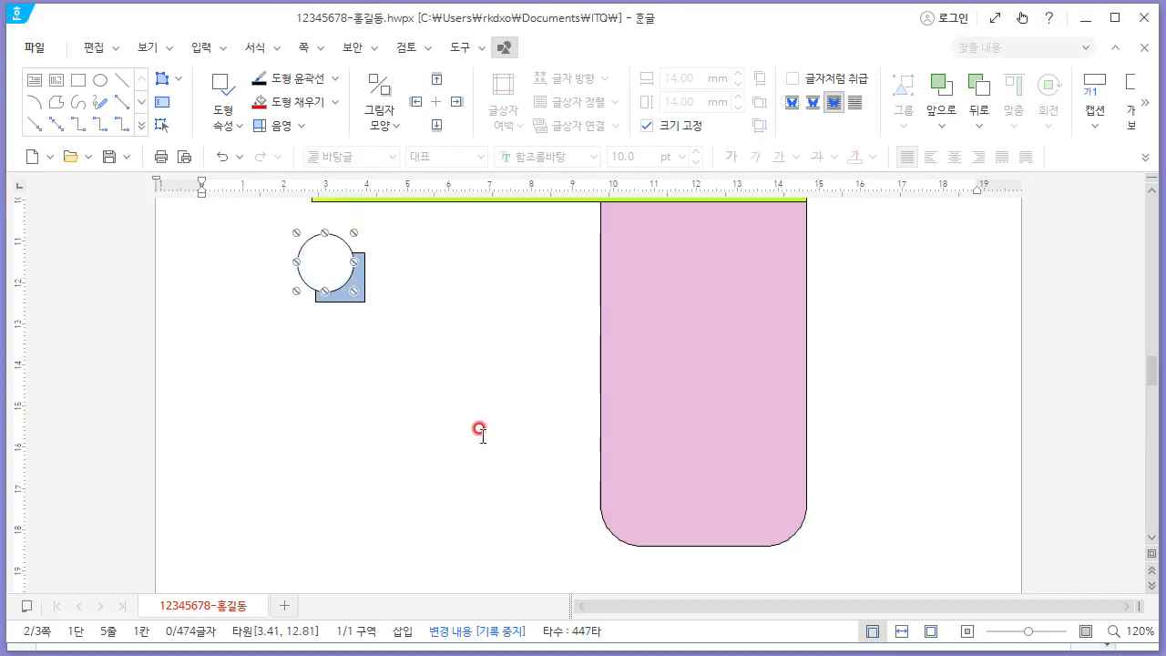
Insert the number "1" inside the white circle and center-align it.
{"action": "key", "text": "alt+Tab"}
{"action": "key", "text": "alt+Tab"}
{"action": "right_click", "coordinate": [309, 260]}
{"action": "left_click", "coordinate": [437, 447]}
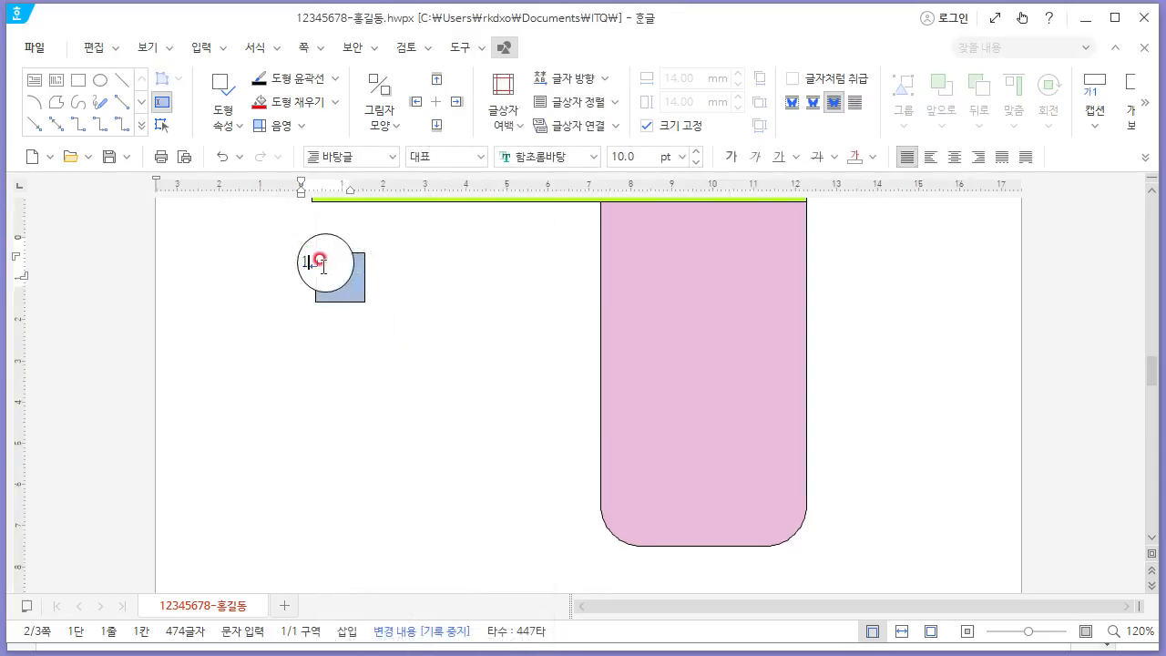
{"action": "left_click_drag", "start_coordinate": [323, 266], "coordinate": [279, 252]}
{"action": "left_click", "coordinate": [953, 156]}
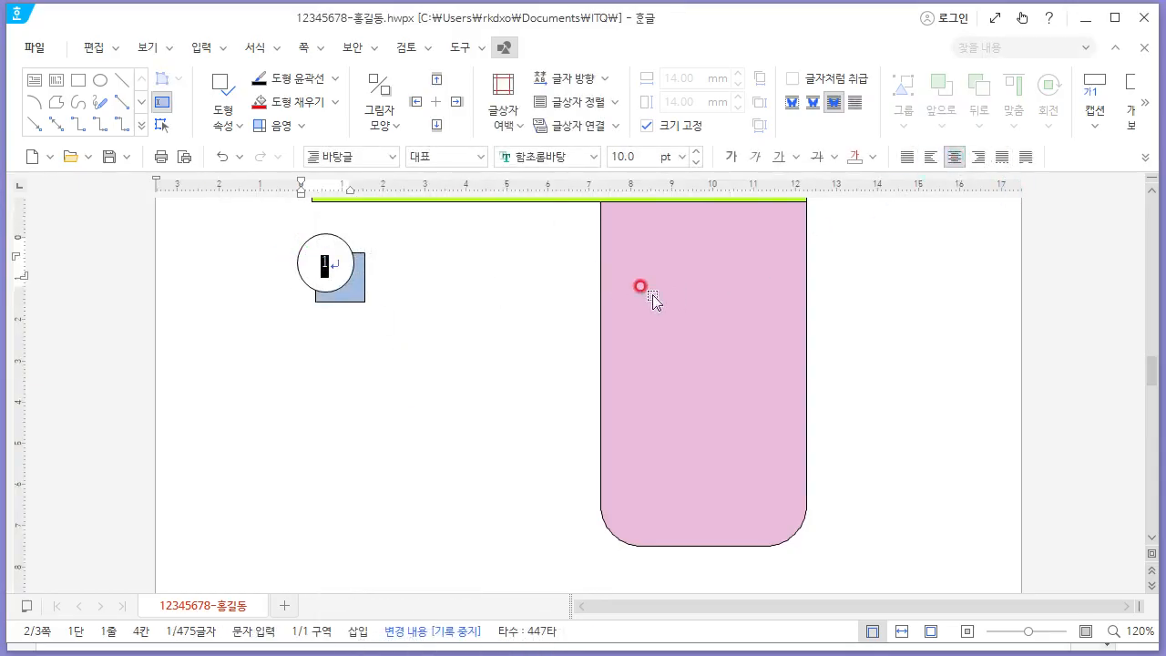
Format the number "1" inside the circle as 궁서, 20 pt, as specified in the exam PDF.
{"action": "key", "text": "alt+Tab"}
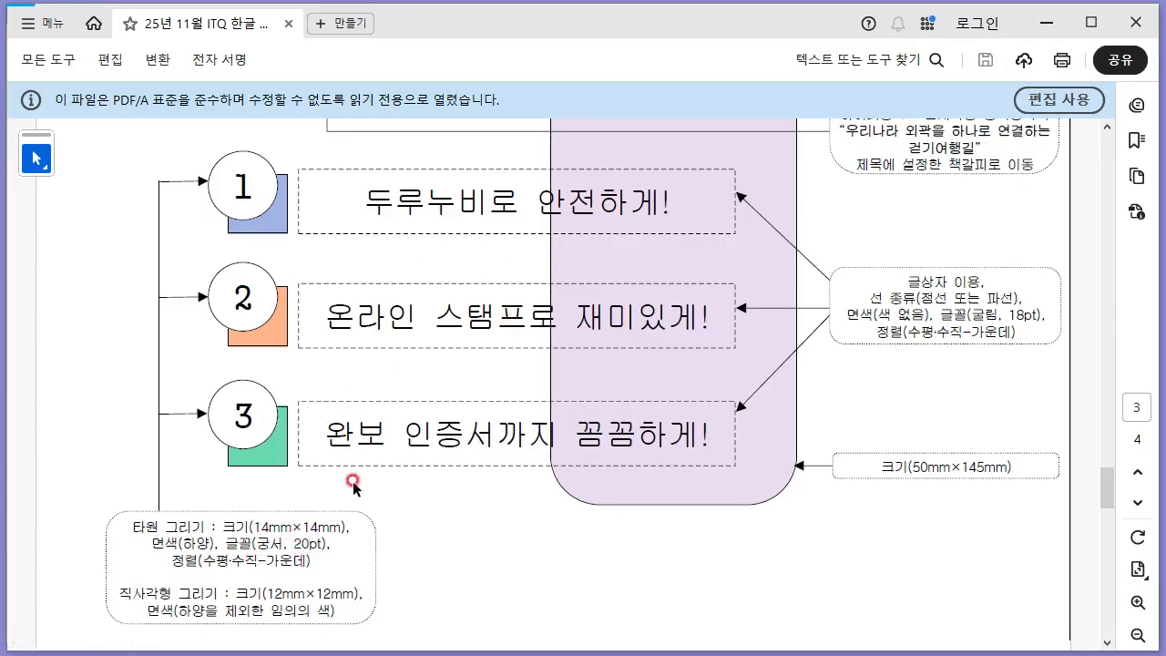
{"action": "key", "text": "alt+Tab"}
{"action": "left_click", "coordinate": [538, 150]}
{"action": "type", "text": "궁서"}
{"action": "key", "text": "Return"}
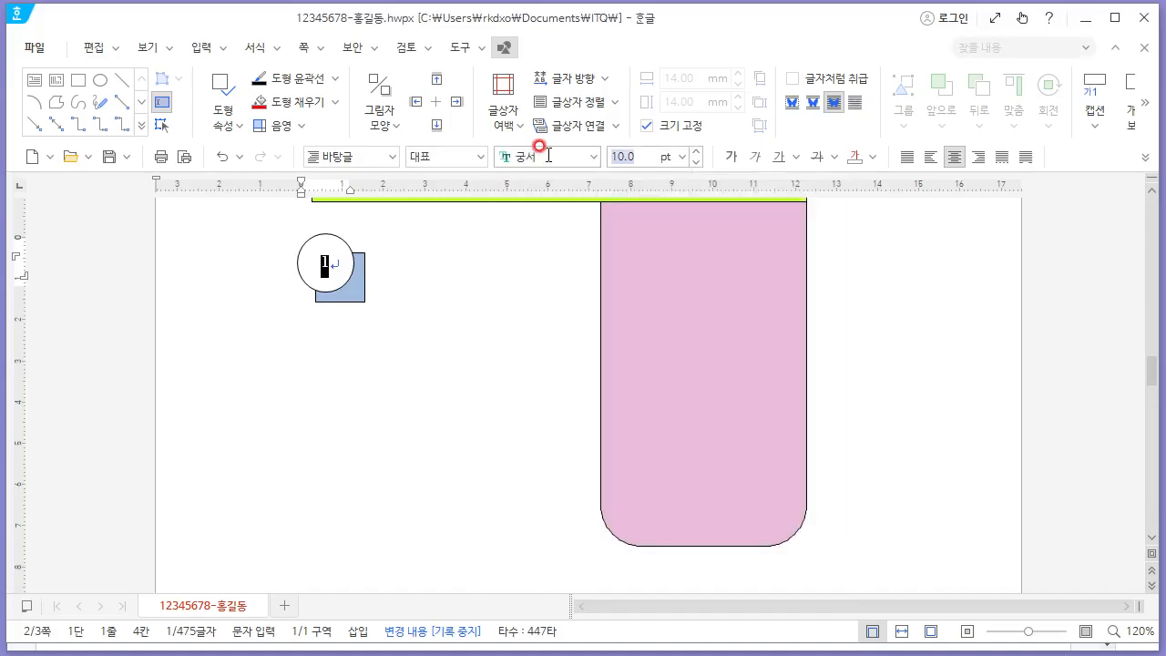
{"action": "left_click", "coordinate": [398, 281]}
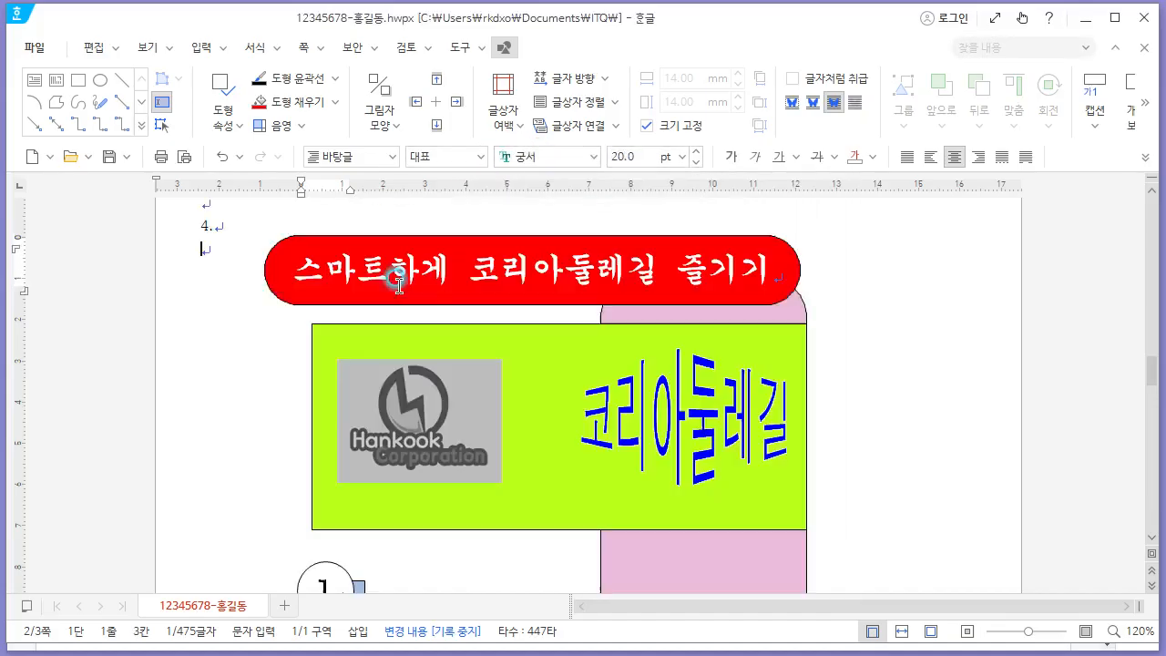
Select the numbered circle together with its blue square and place a copy of the pair directly below the original.
{"action": "scroll", "coordinate": [398, 303], "scroll_direction": "down", "scroll_amount": 5}
{"action": "scroll", "coordinate": [399, 322], "scroll_direction": "up", "scroll_amount": 1}
{"action": "key", "text": "alt+Tab"}
{"action": "scroll", "coordinate": [397, 321], "scroll_direction": "up", "scroll_amount": 2}
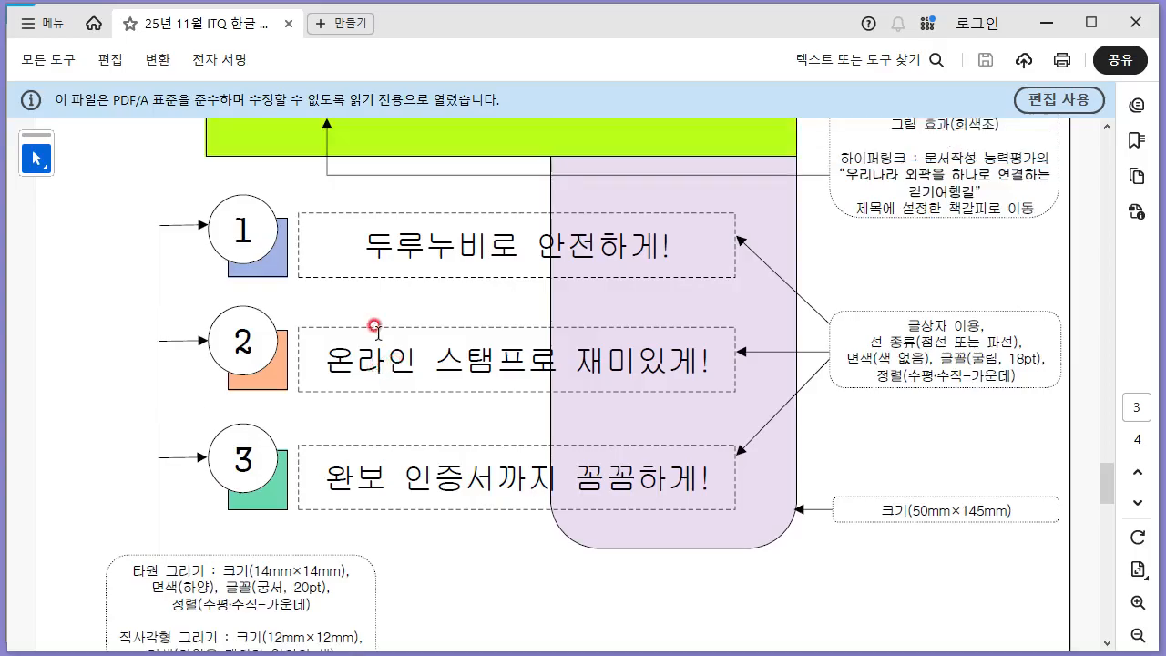
{"action": "key", "text": "alt+Tab"}
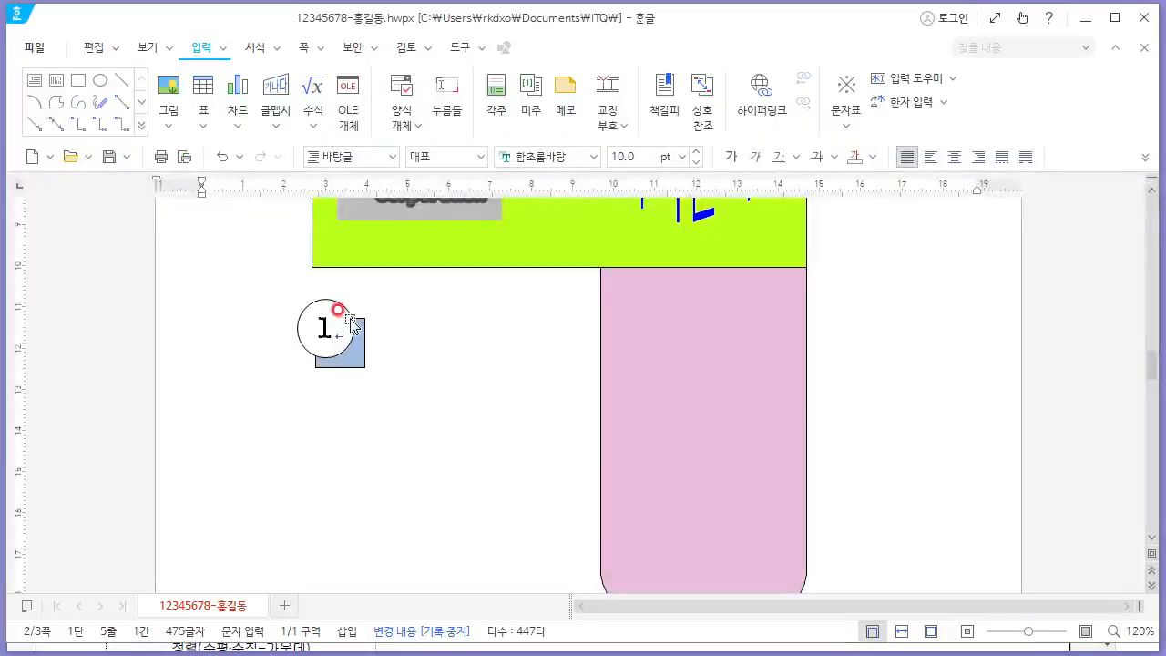
{"action": "scroll", "coordinate": [350, 325], "scroll_direction": "down", "scroll_amount": 2}
{"action": "scroll", "coordinate": [362, 268], "scroll_direction": "up", "scroll_amount": 1}
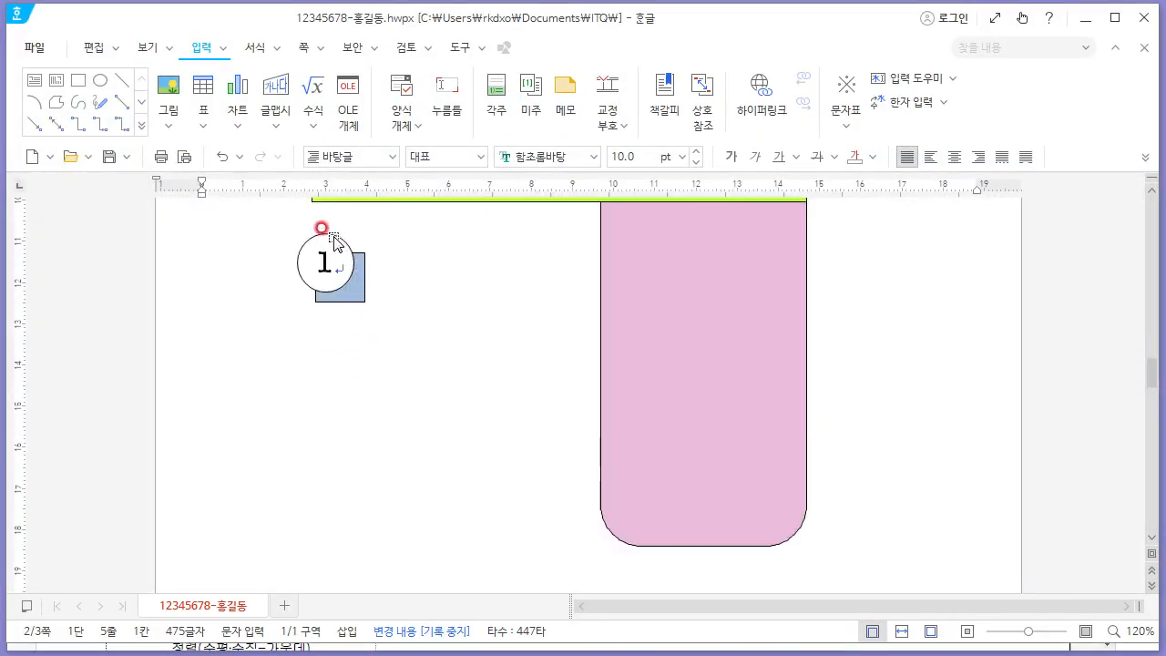
{"action": "left_click", "coordinate": [358, 296], "text": "shift"}
{"action": "left_click_drag", "start_coordinate": [338, 273], "coordinate": [337, 381], "text": "ctrl"}
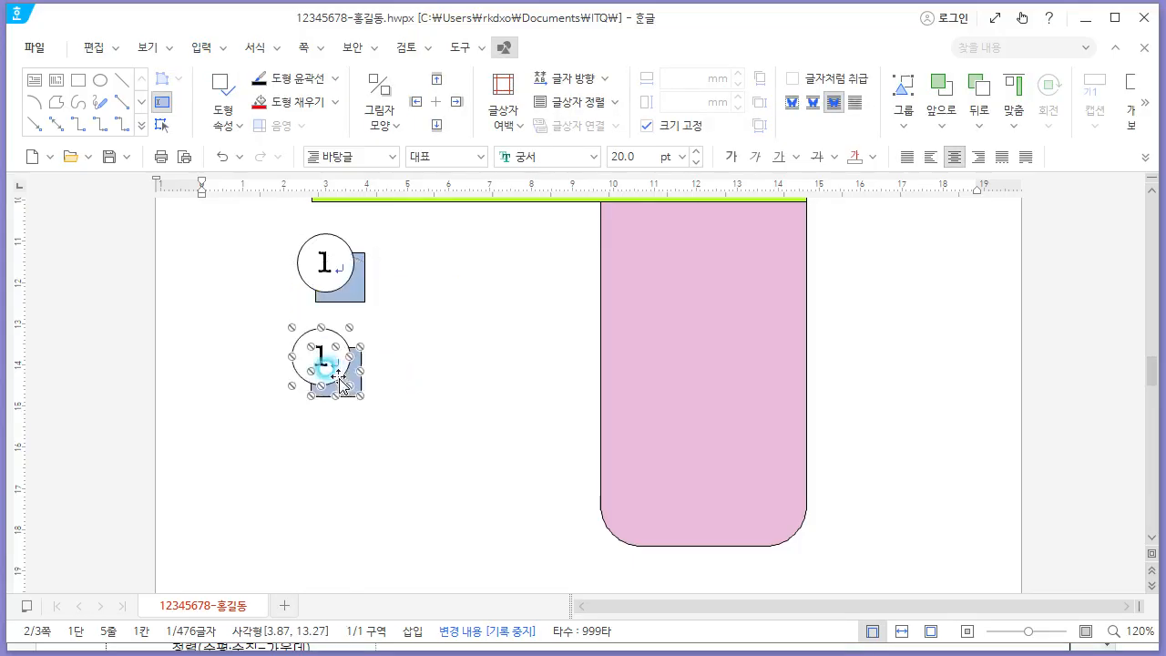
Paste a third circle-and-square pair below the second, and line up the middle pair horizontally with the other two.
{"action": "key", "text": "ctrl+v"}
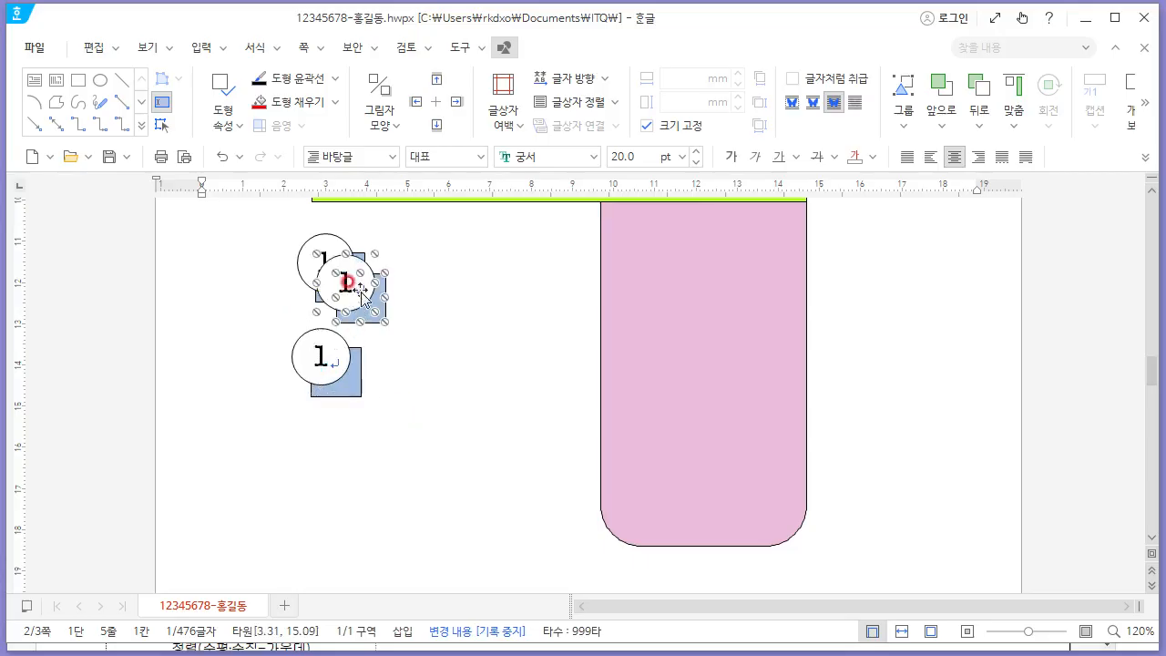
{"action": "left_click_drag", "start_coordinate": [361, 294], "coordinate": [347, 466]}
{"action": "left_click", "coordinate": [439, 447]}
{"action": "scroll", "coordinate": [427, 437], "scroll_direction": "down", "scroll_amount": 3}
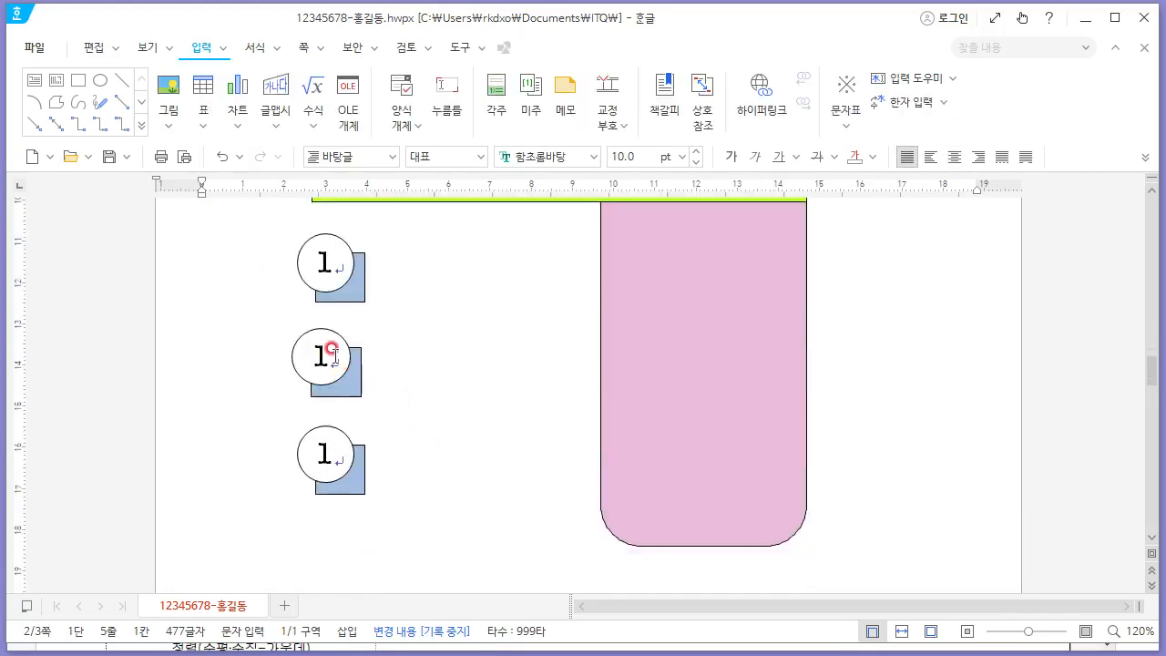
{"action": "left_click_drag", "start_coordinate": [325, 328], "coordinate": [357, 393]}
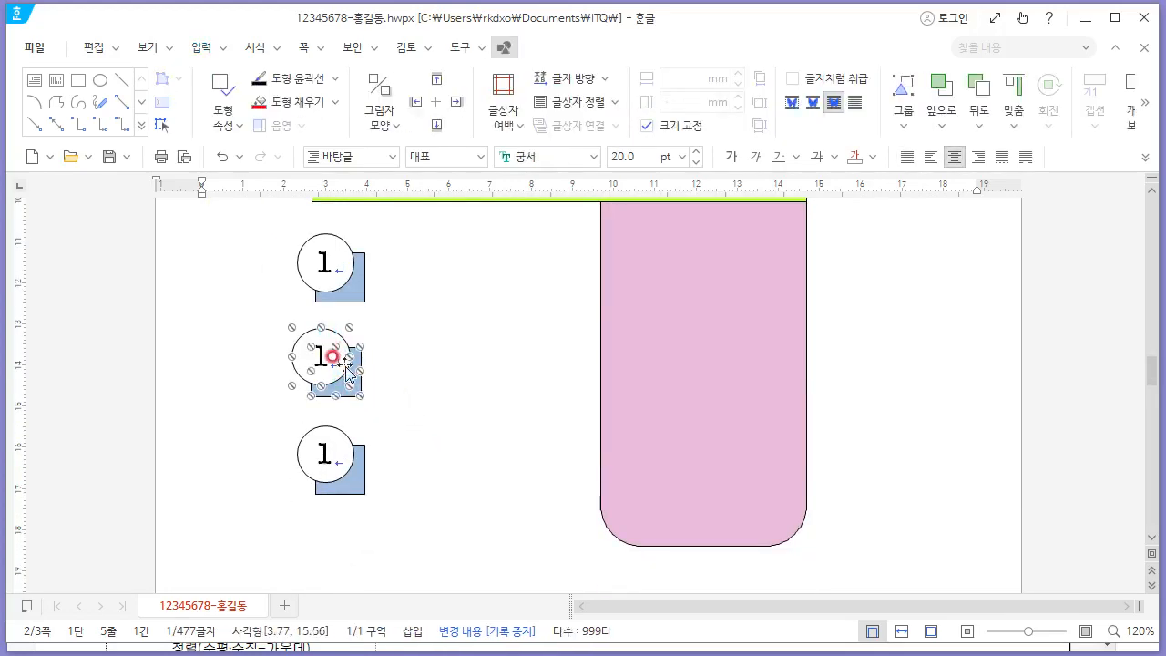
{"action": "left_click", "coordinate": [344, 374]}
{"action": "left_click", "coordinate": [503, 446]}
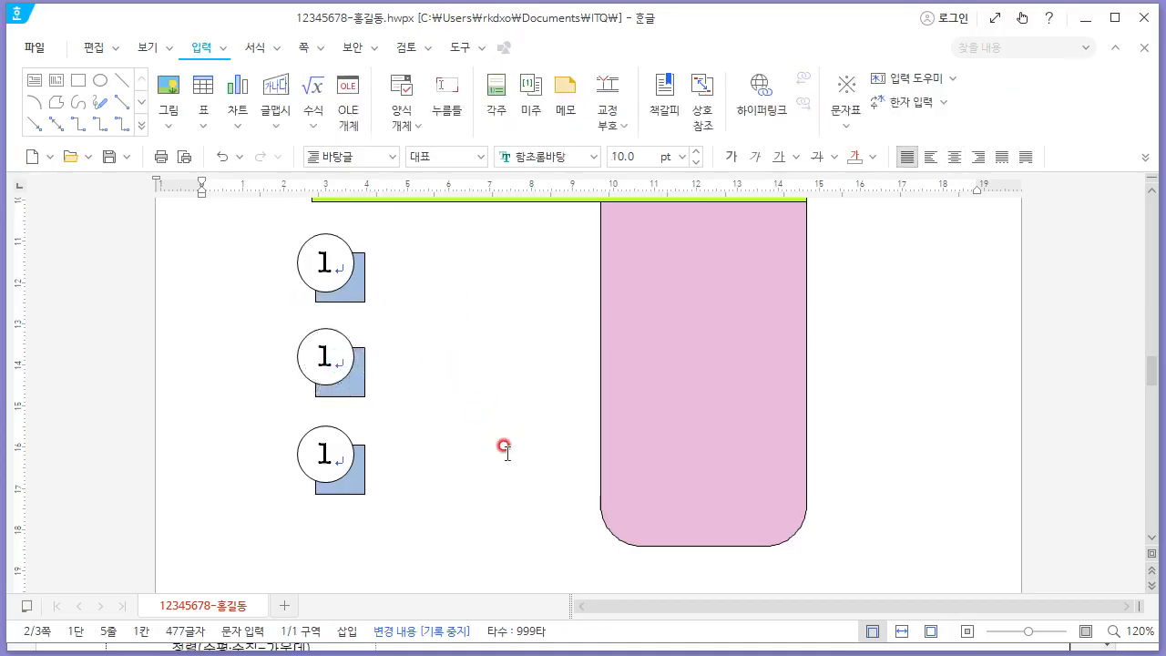
Change the numbers in the second and third circles to 2 and 3.
{"action": "double_click", "coordinate": [338, 350]}
{"action": "type", "text": "2"}
{"action": "double_click", "coordinate": [327, 451]}
{"action": "type", "text": "3"}
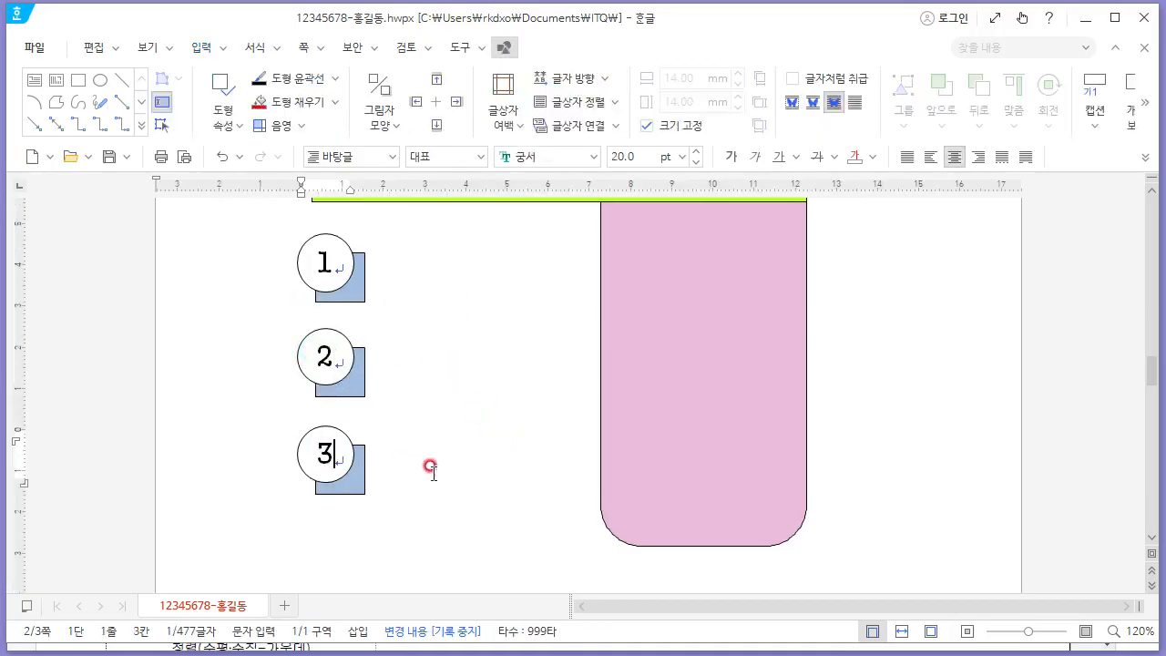
Fill the square behind circle 2 with a light red face color.
{"action": "right_click", "coordinate": [365, 389]}
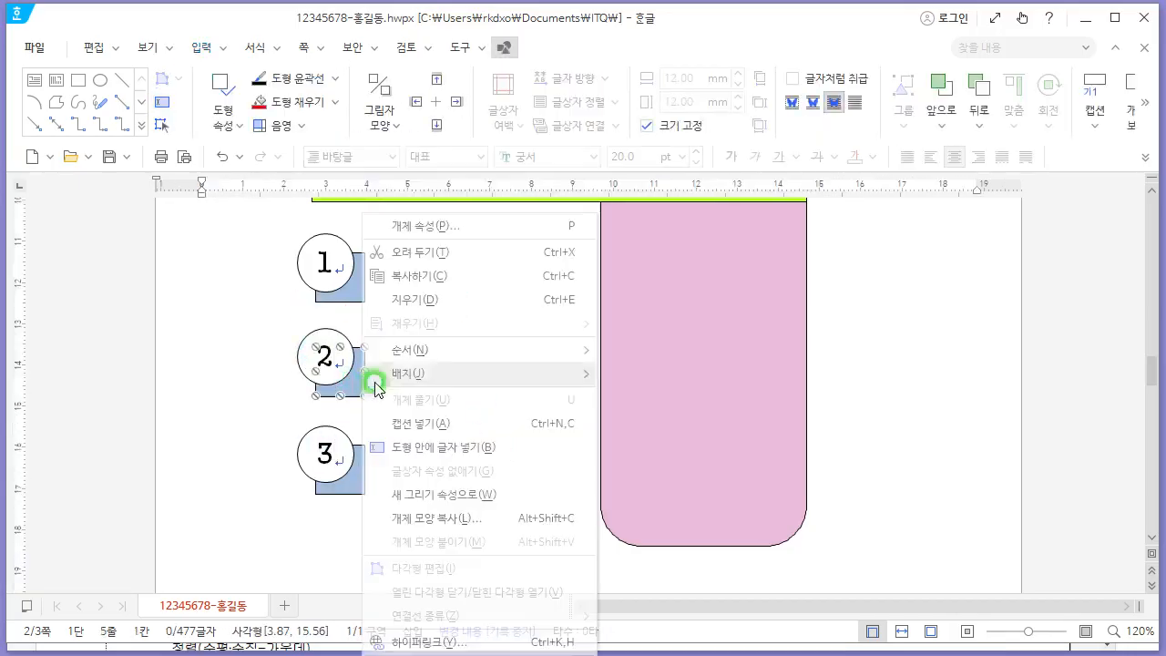
{"action": "left_click", "coordinate": [457, 228]}
{"action": "left_click", "coordinate": [449, 46]}
{"action": "left_click", "coordinate": [431, 148]}
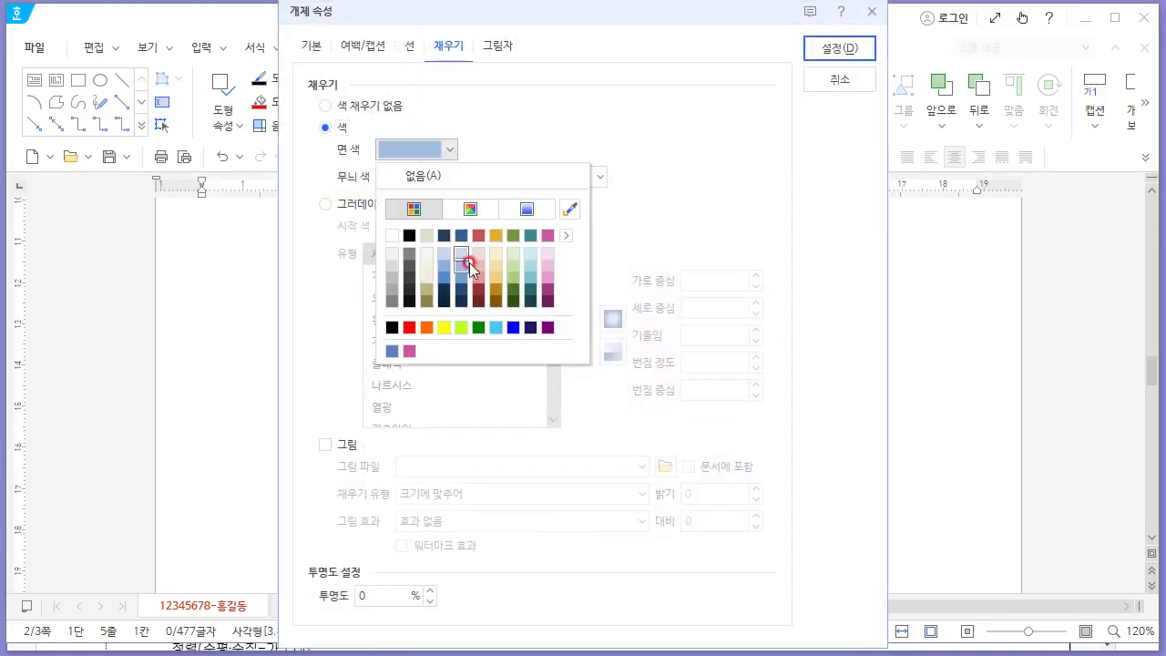
{"action": "left_click", "coordinate": [479, 269]}
{"action": "left_click", "coordinate": [839, 48]}
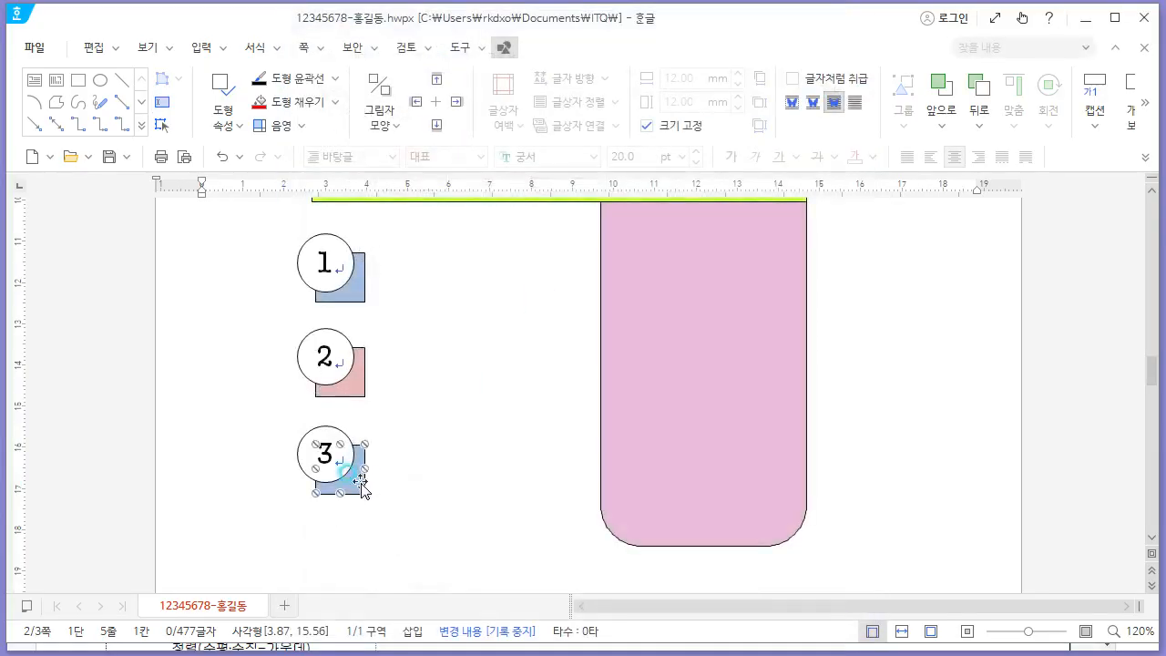
Fill the square behind circle 3 with the same light red face color.
{"action": "right_click", "coordinate": [362, 481]}
{"action": "left_click", "coordinate": [469, 226]}
{"action": "left_click", "coordinate": [447, 148]}
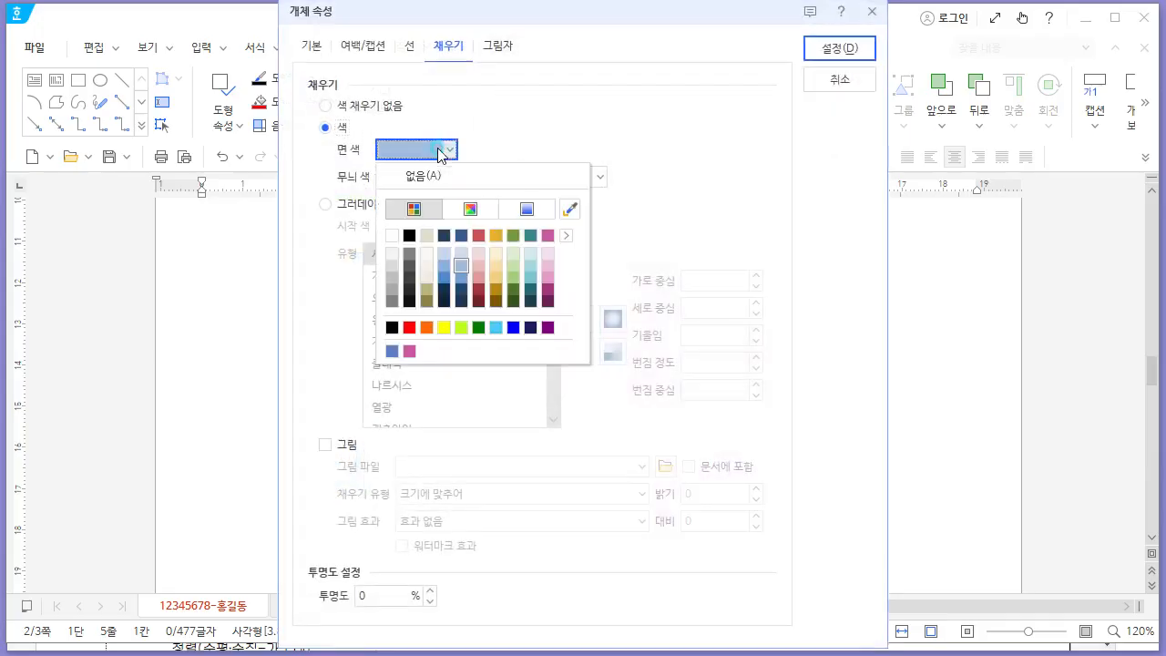
{"action": "left_click", "coordinate": [479, 267]}
{"action": "left_click", "coordinate": [820, 51]}
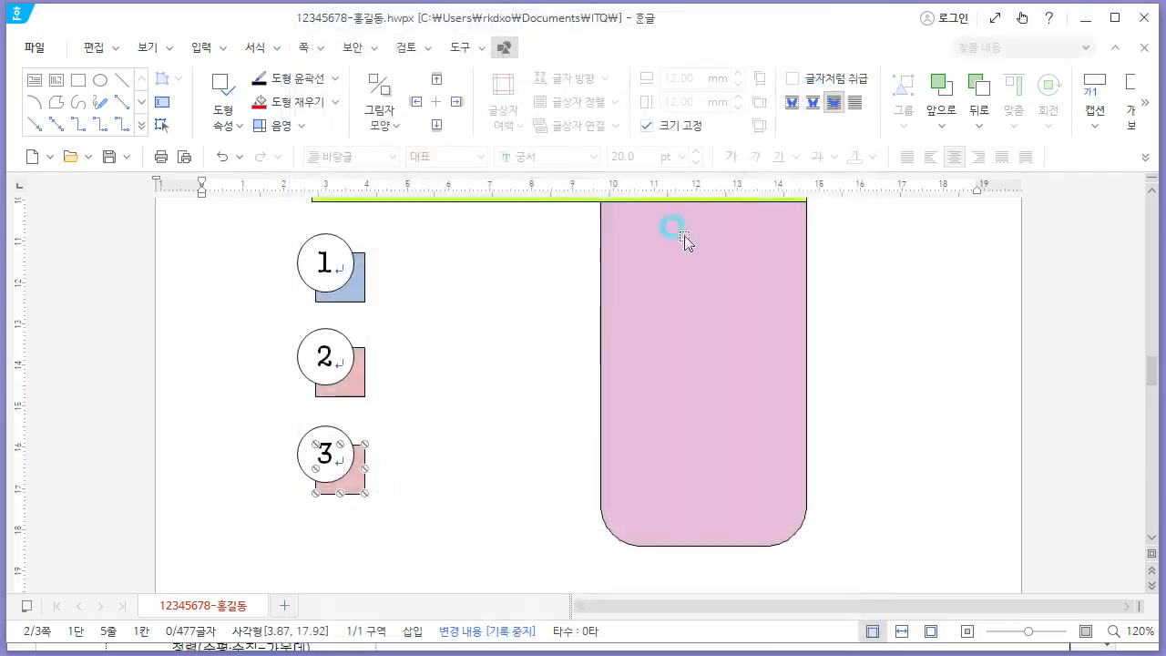
Fill the square behind circle 3 with a light yellow-orange face color.
{"action": "right_click", "coordinate": [355, 481]}
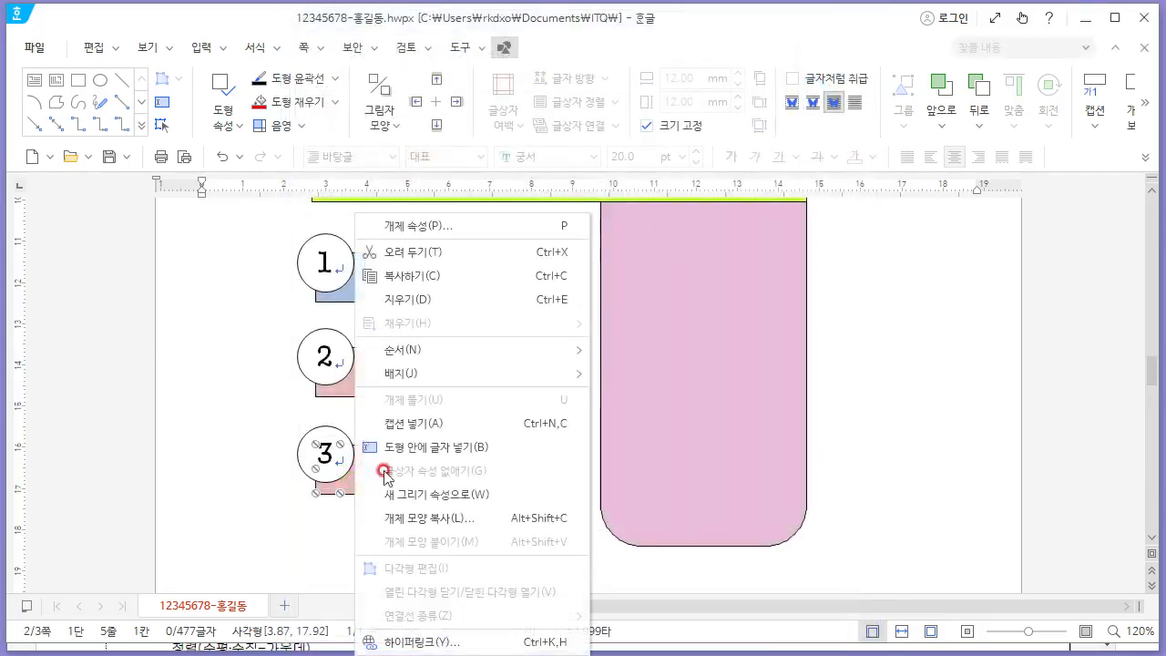
{"action": "left_click", "coordinate": [456, 228]}
{"action": "left_click", "coordinate": [447, 149]}
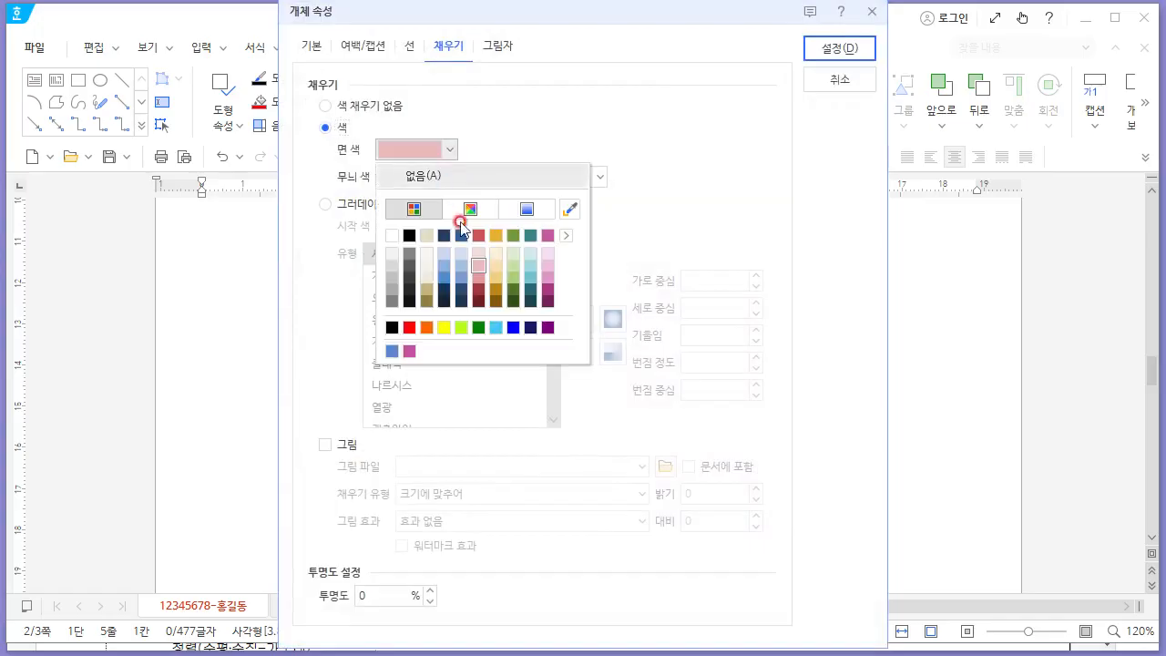
{"action": "left_click", "coordinate": [497, 265]}
{"action": "left_click", "coordinate": [838, 50]}
Draw a text box about 97 × 14 mm beside circle 1, extending over the pink shape as in the exam PDF.
{"action": "scroll", "coordinate": [512, 452], "scroll_direction": "up", "scroll_amount": 4}
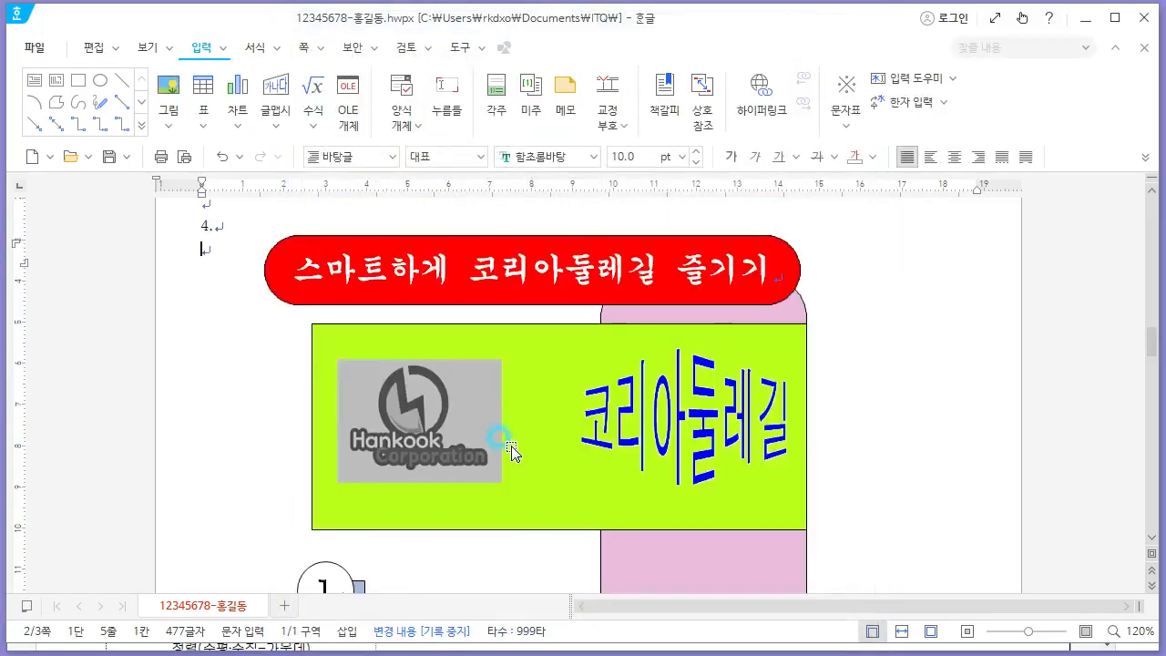
{"action": "scroll", "coordinate": [512, 452], "scroll_direction": "down", "scroll_amount": 4}
{"action": "key", "text": "alt+Tab"}
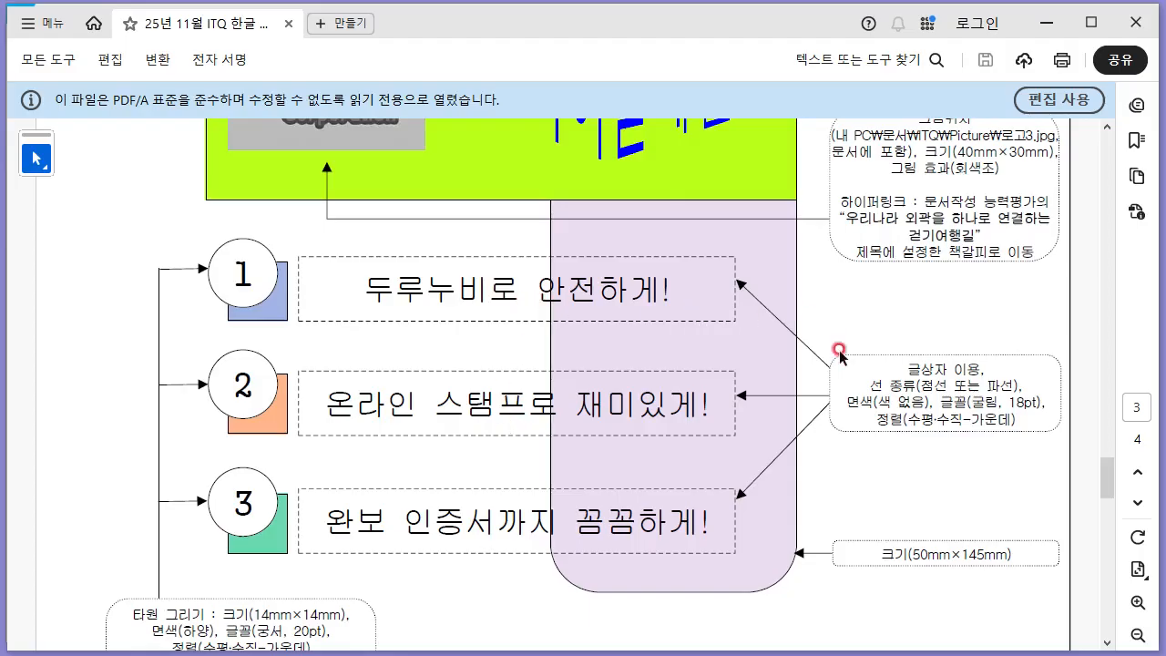
{"action": "key", "text": "alt+Tab"}
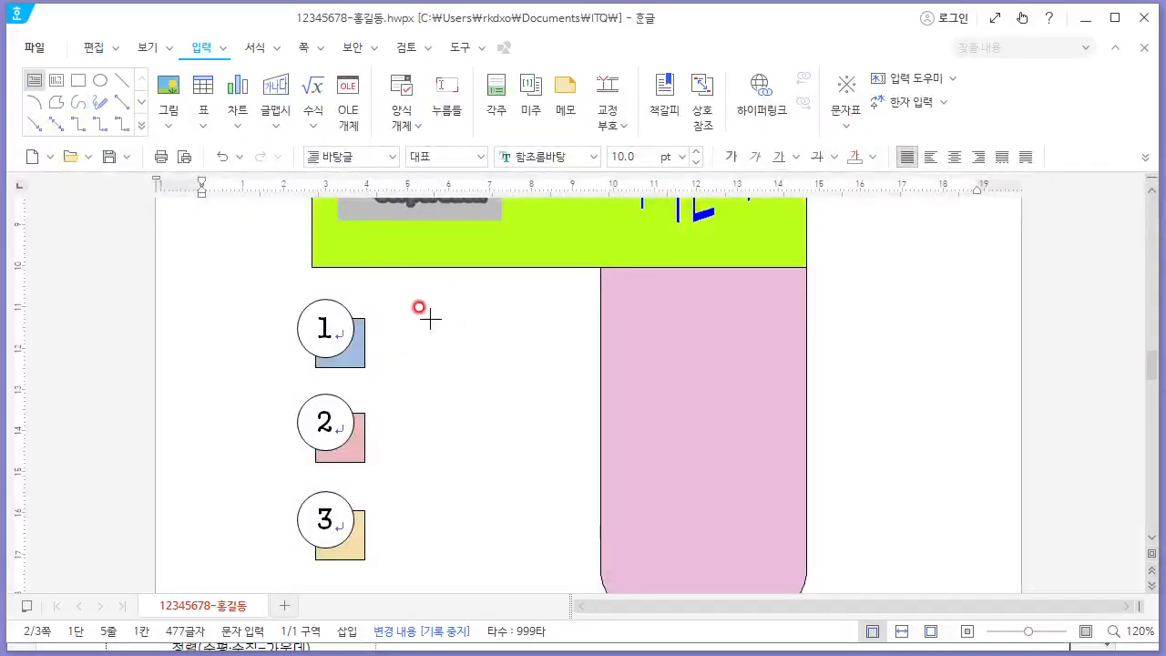
{"action": "left_click_drag", "start_coordinate": [392, 305], "coordinate": [791, 364]}
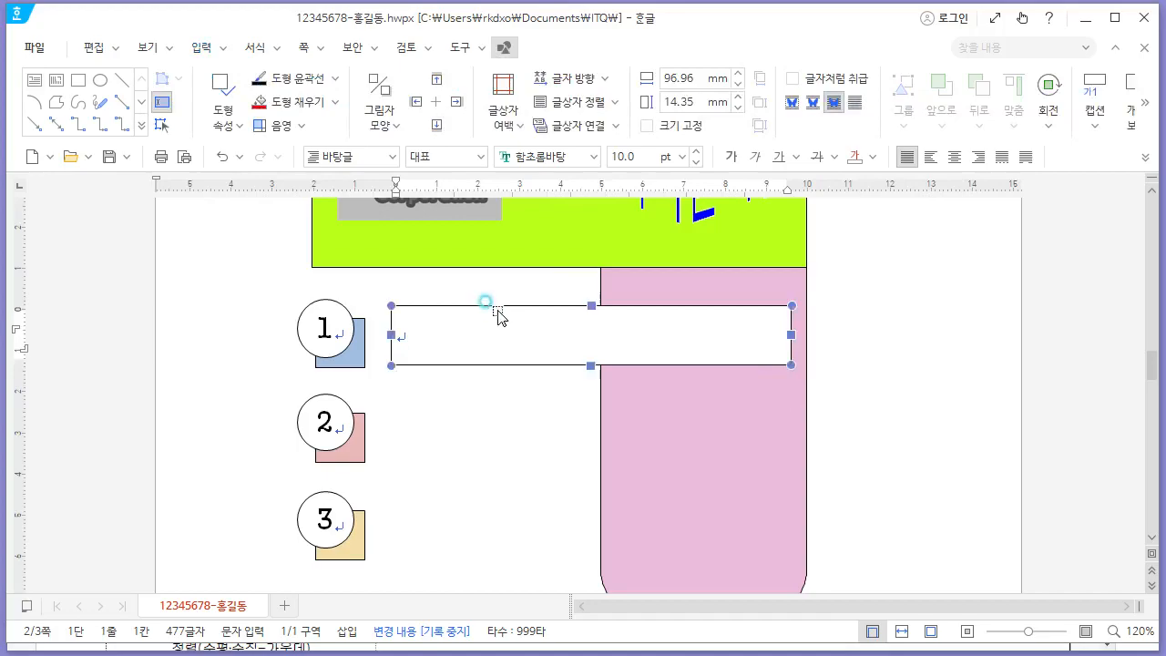
Set the text box's line type to dashed, following the exam PDF.
{"action": "right_click", "coordinate": [496, 310]}
{"action": "left_click", "coordinate": [596, 230]}
{"action": "key", "text": "alt+Tab"}
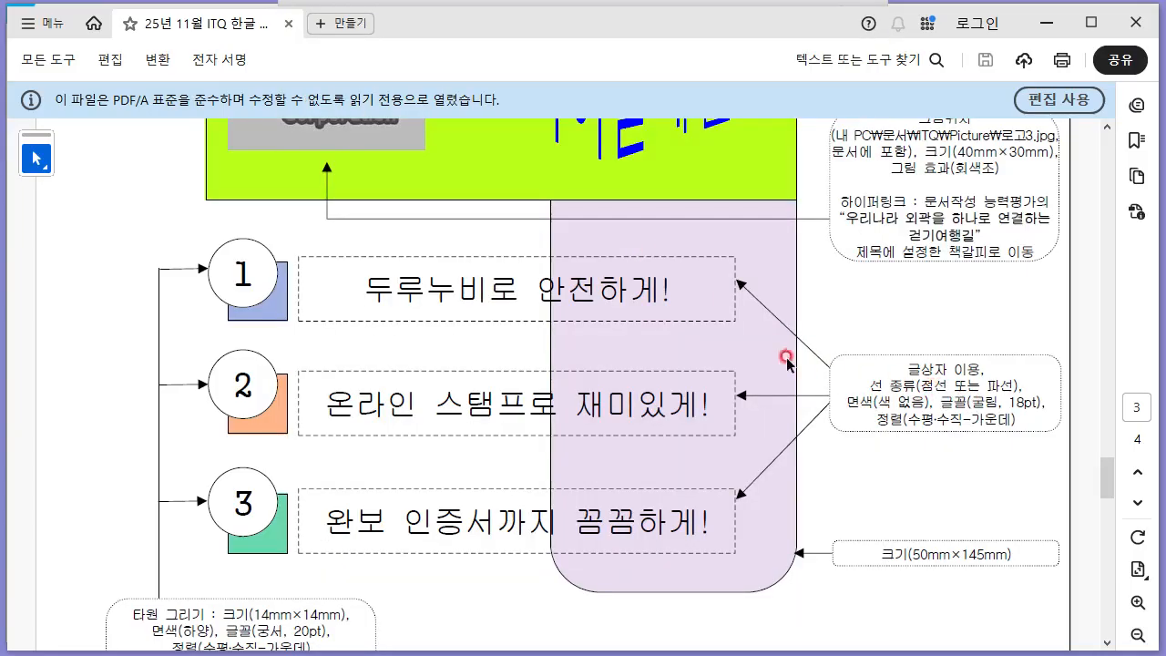
{"action": "key", "text": "alt+Tab"}
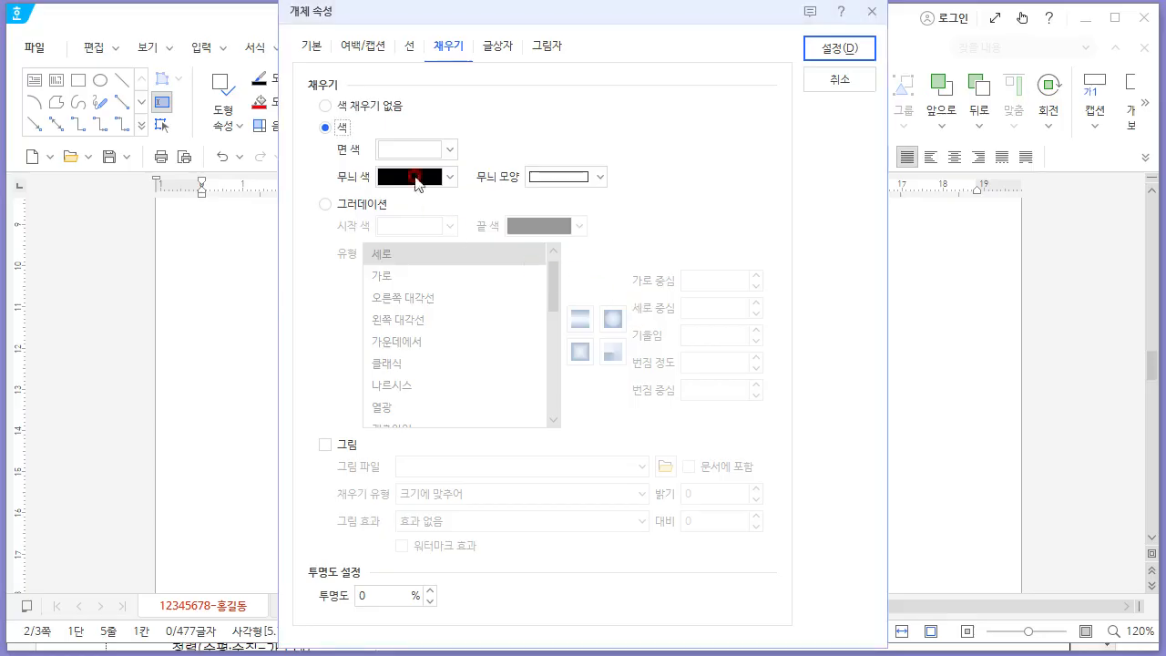
{"action": "left_click", "coordinate": [409, 46]}
{"action": "left_click", "coordinate": [558, 108]}
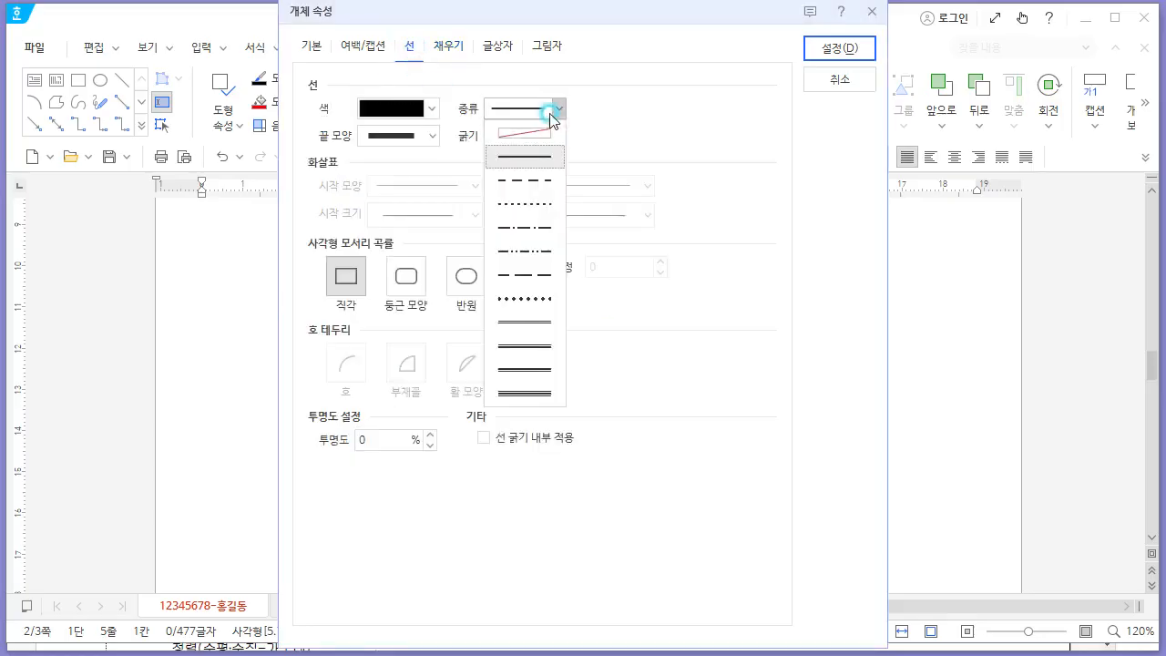
{"action": "left_click", "coordinate": [534, 181]}
Set the text box's fill to 색 채우기 없음 per the exam PDF and confirm its properties.
{"action": "left_click", "coordinate": [447, 46]}
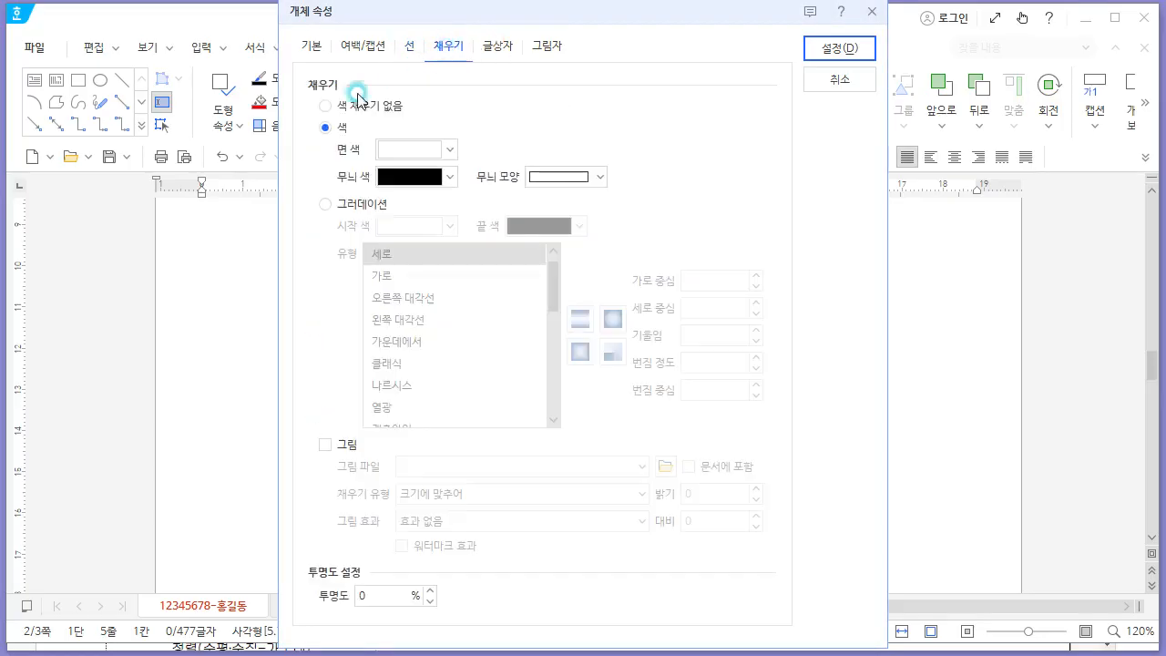
{"action": "left_click", "coordinate": [325, 106]}
{"action": "key", "text": "alt+Tab"}
{"action": "left_click_drag", "start_coordinate": [869, 385], "coordinate": [929, 394]}
{"action": "left_click", "coordinate": [912, 397]}
{"action": "key", "text": "alt+Tab"}
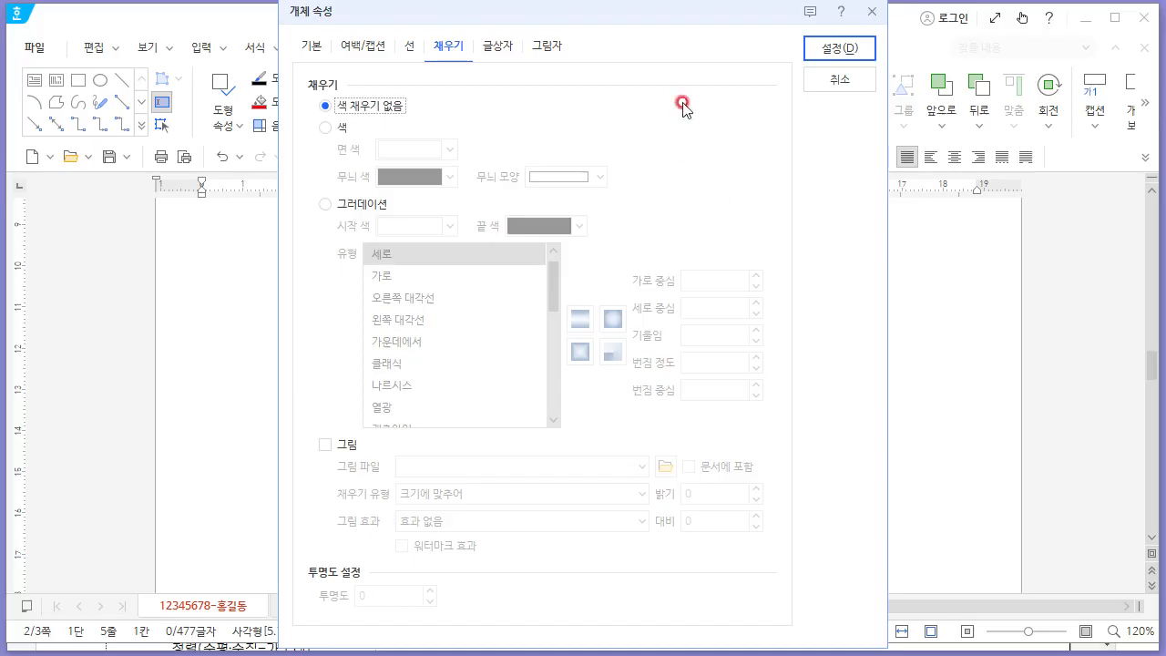
{"action": "left_click", "coordinate": [834, 50]}
Enter "두루누비로 안전하게!" in the dashed text box beside circle 1.
{"action": "left_click", "coordinate": [406, 334]}
{"action": "left_click", "coordinate": [392, 321]}
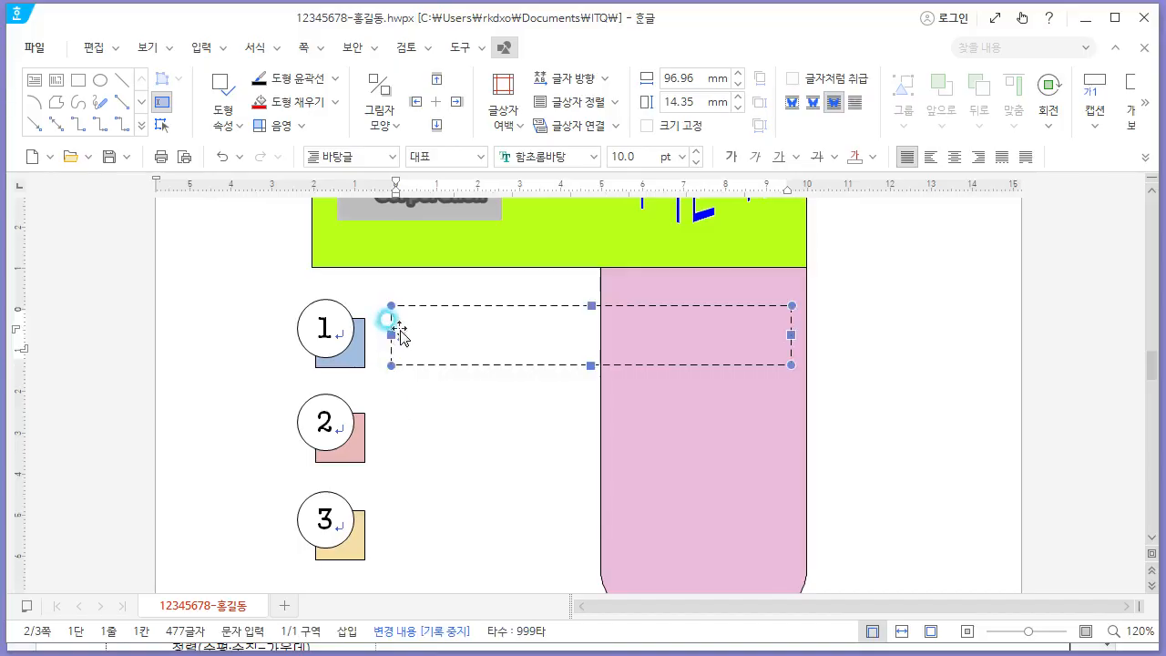
{"action": "left_click", "coordinate": [403, 335]}
{"action": "key", "text": "alt+Tab"}
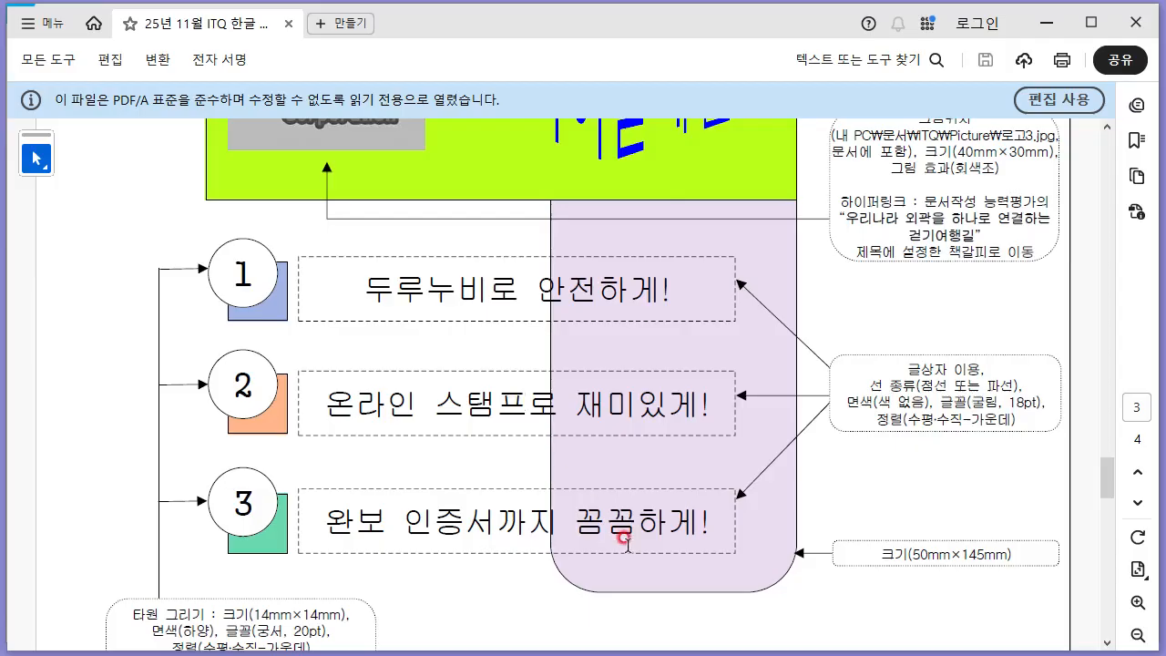
{"action": "key", "text": "alt+Tab"}
{"action": "type", "text": "두루누비로 "}
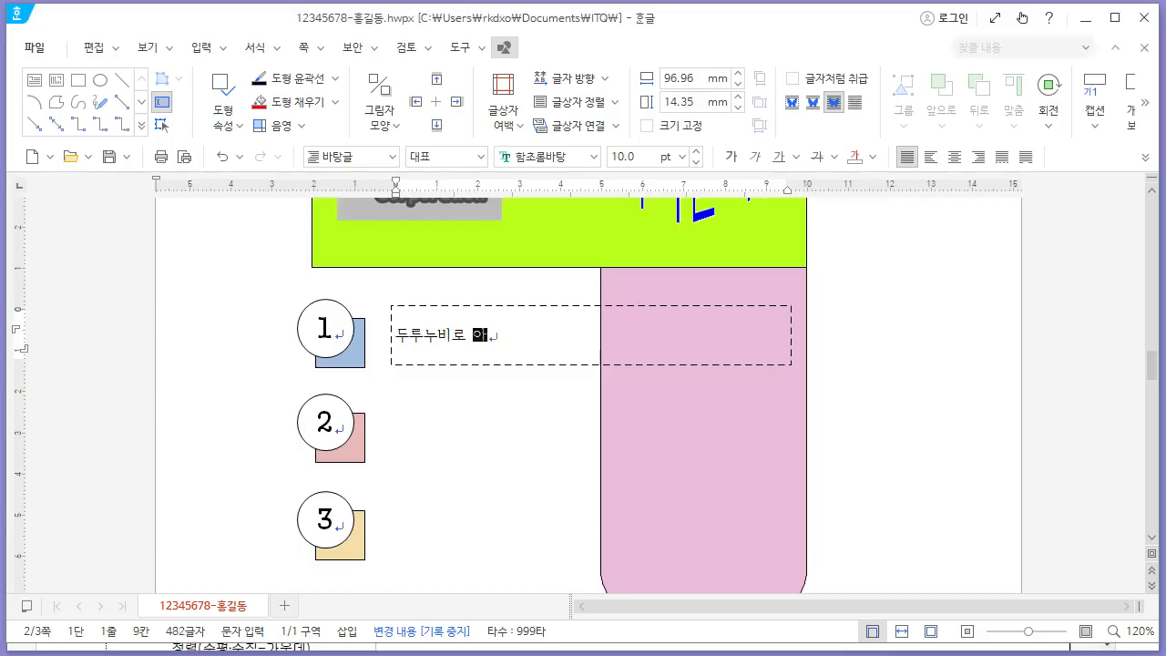
{"action": "type", "text": "안전하게"}
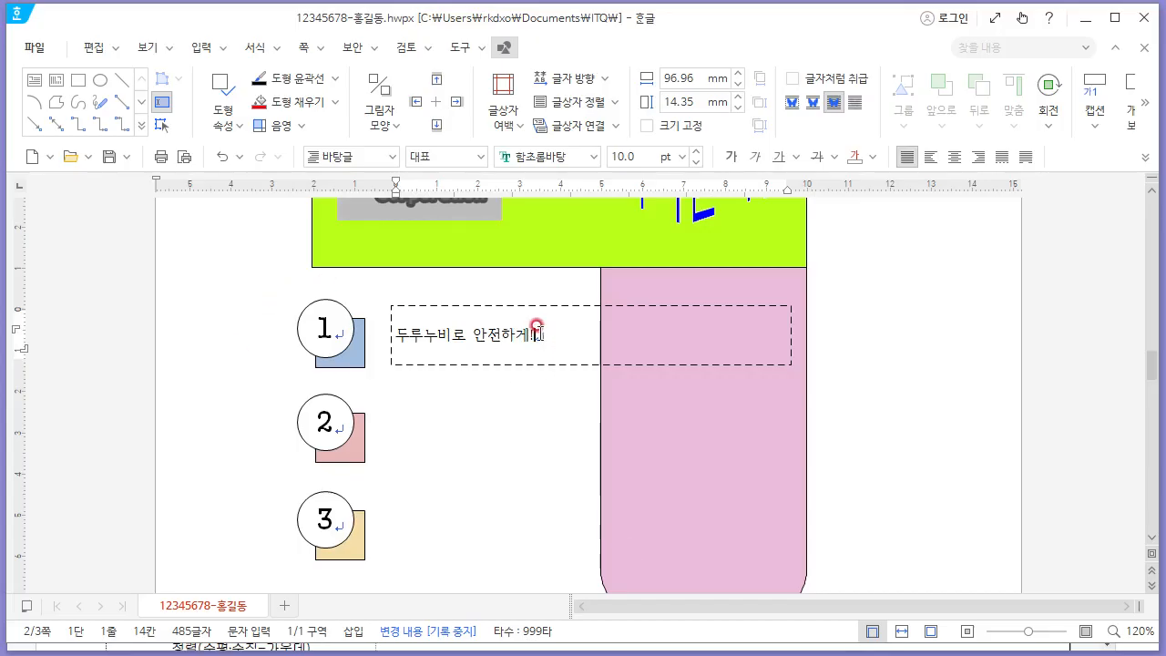
Format the text in the dashed box beside circle 1 as 굴림, 18 pt, center-aligned, following the exam PDF.
{"action": "left_click_drag", "start_coordinate": [537, 330], "coordinate": [381, 330]}
{"action": "key", "text": "alt+Tab"}
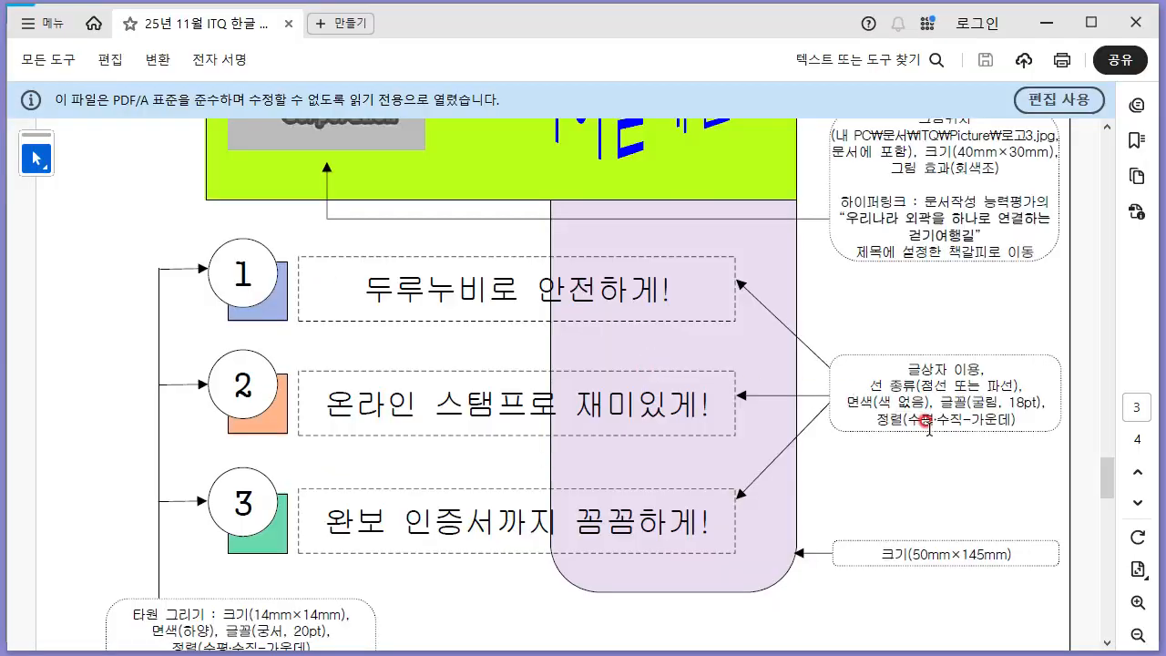
{"action": "key", "text": "alt+Tab"}
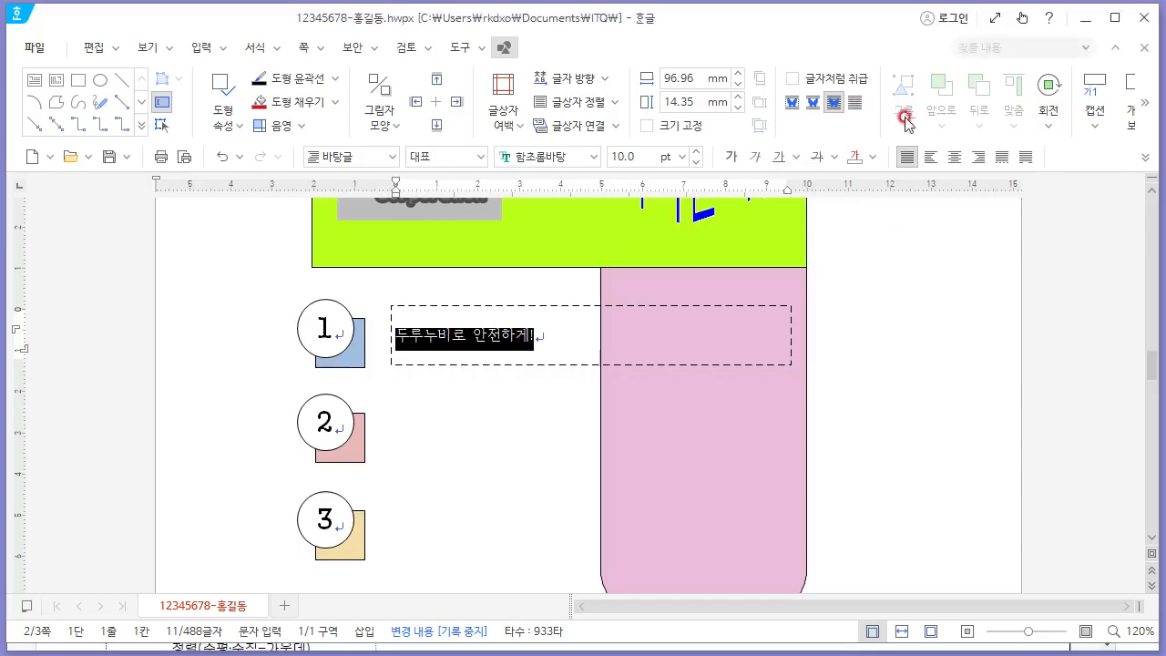
{"action": "left_click", "coordinate": [955, 156]}
{"action": "left_click", "coordinate": [537, 156]}
{"action": "key", "text": "BackSpace"}
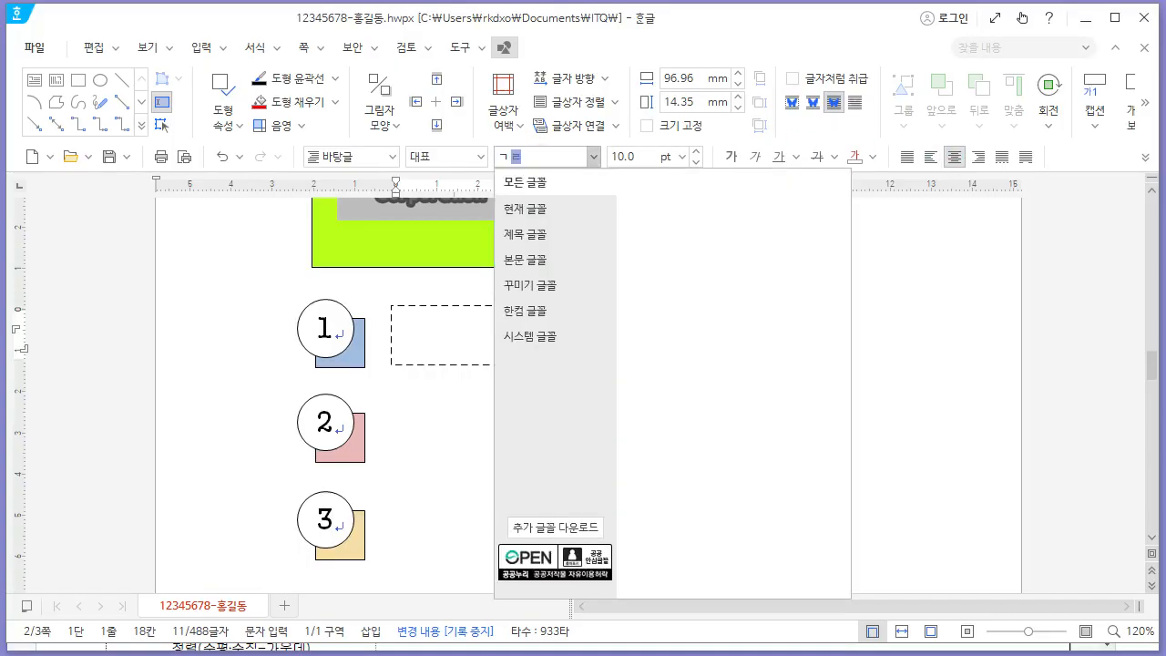
{"action": "type", "text": "굴림"}
{"action": "key", "text": "Return"}
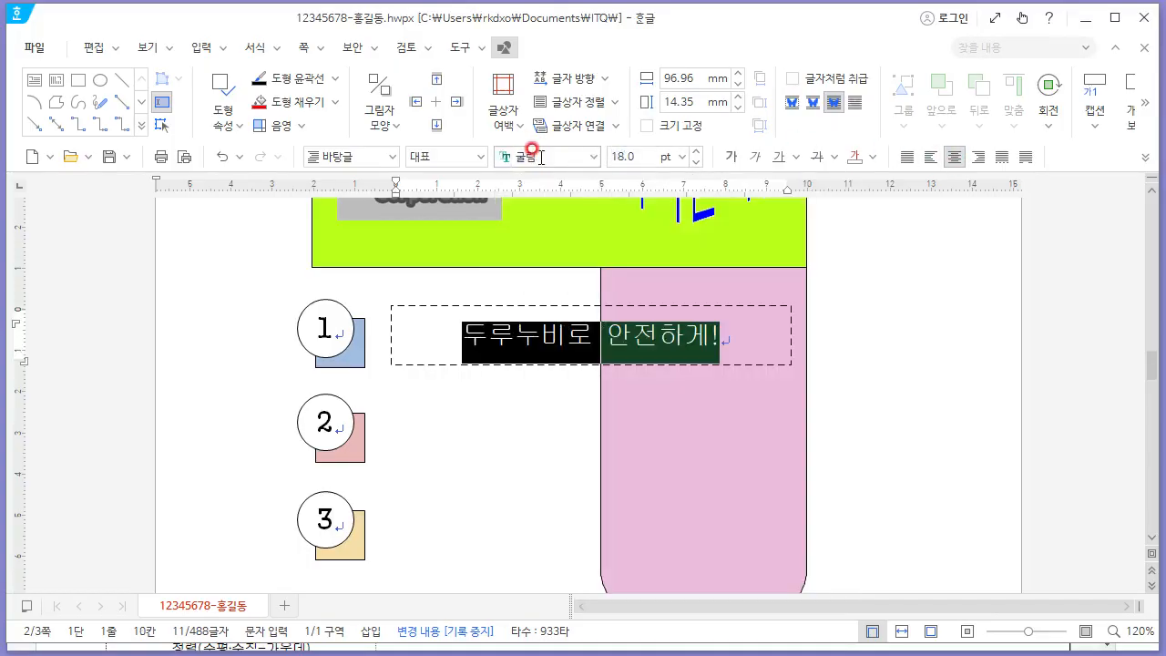
Copy the dashed text box beside circles 2 and 3, and replace the second box's text with "온라인 스탬프로 재미있게!".
{"action": "left_click", "coordinate": [547, 359]}
{"action": "left_click_drag", "start_coordinate": [534, 359], "coordinate": [513, 563]}
{"action": "triple_click", "coordinate": [558, 424]}
{"action": "key", "text": "alt+Tab"}
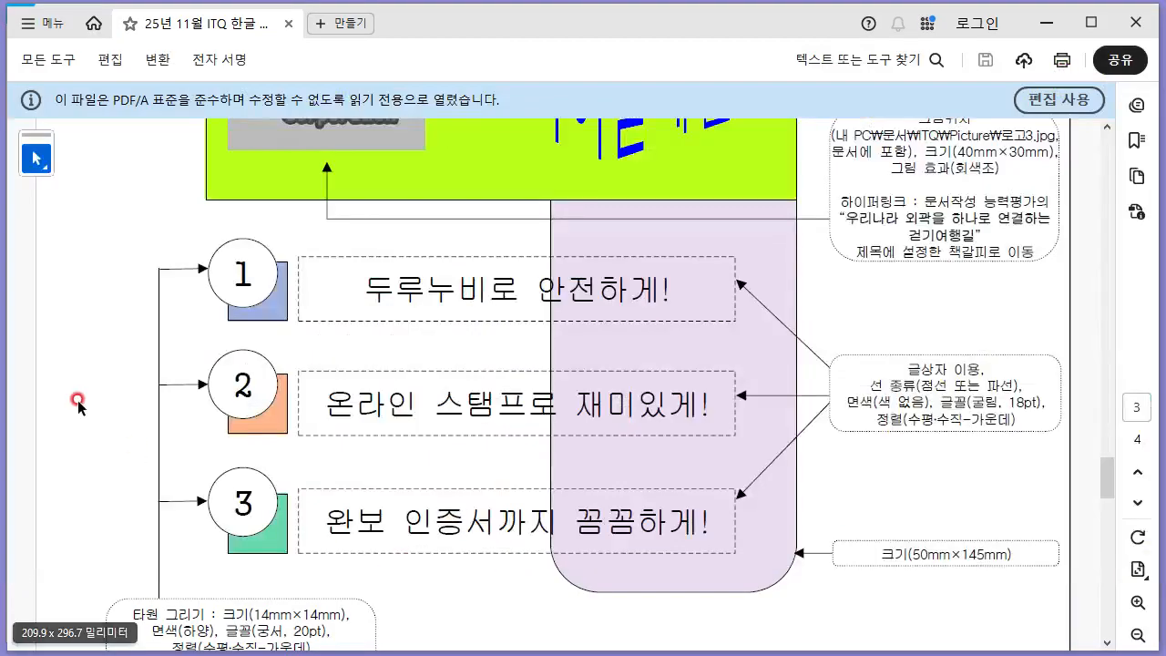
{"action": "key", "text": "alt+Tab"}
{"action": "type", "text": "온라인 스탬프로"}
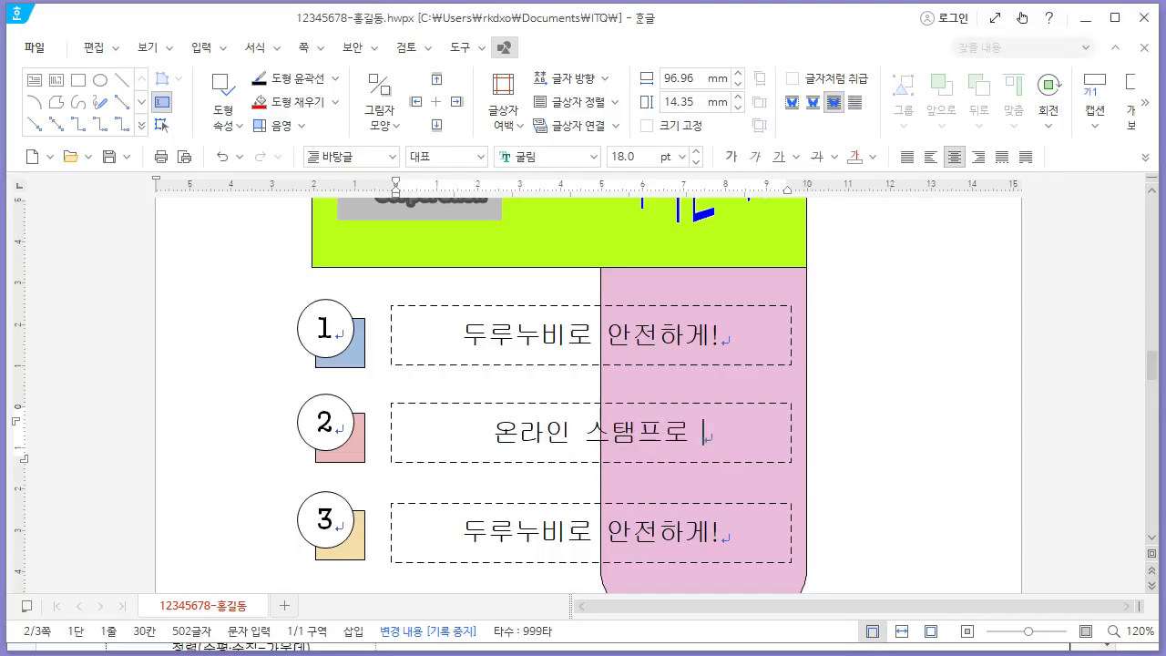
{"action": "key", "text": "alt+Tab"}
{"action": "key", "text": "alt+Tab"}
{"action": "type", "text": "재미있게!"}
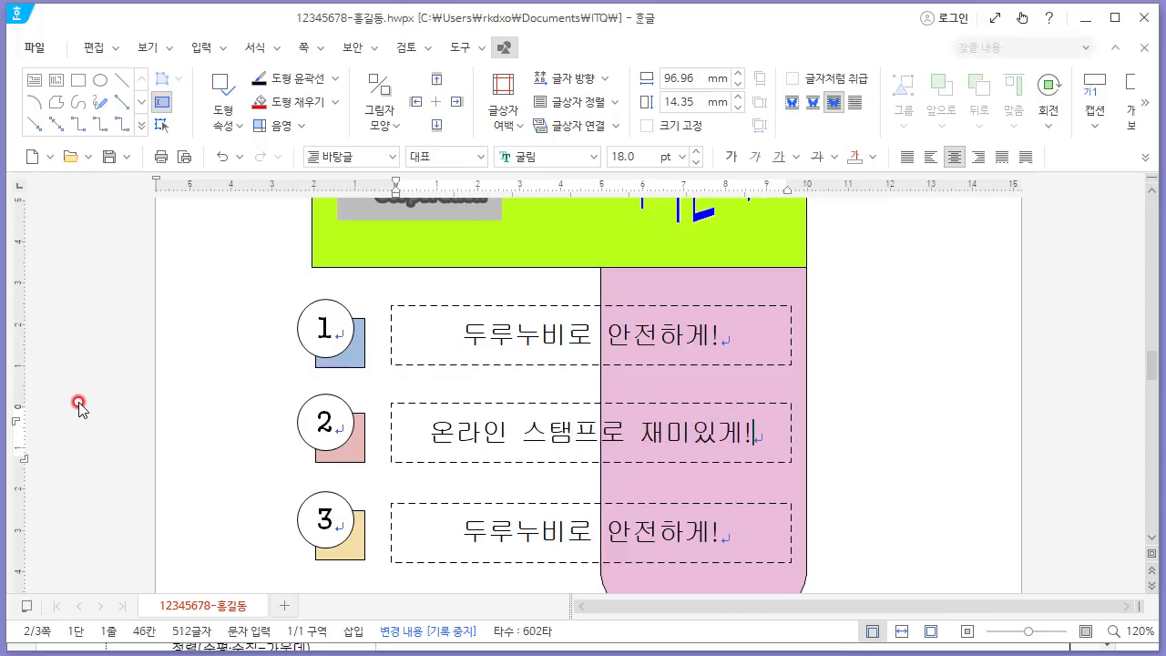
Replace the text in the dashed box beside circle 3 with "완보 인증서까지 꼼꼼하게!".
{"action": "triple_click", "coordinate": [543, 530]}
{"action": "key", "text": "alt+Tab"}
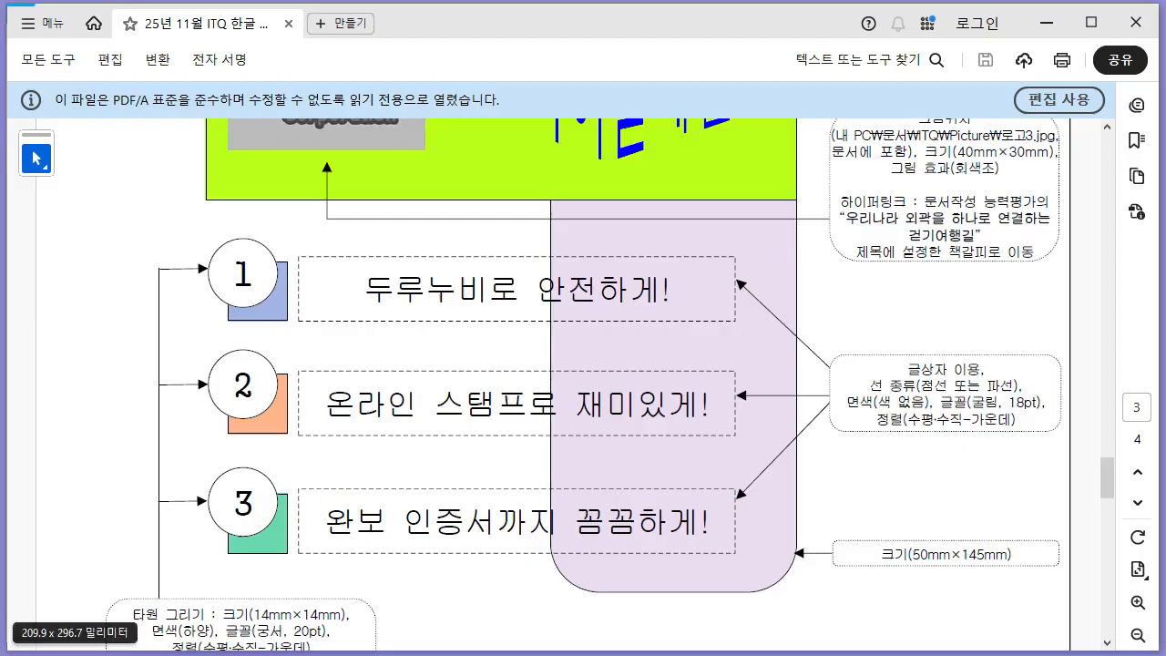
{"action": "key", "text": "alt+Tab"}
{"action": "type", "text": "완보"}
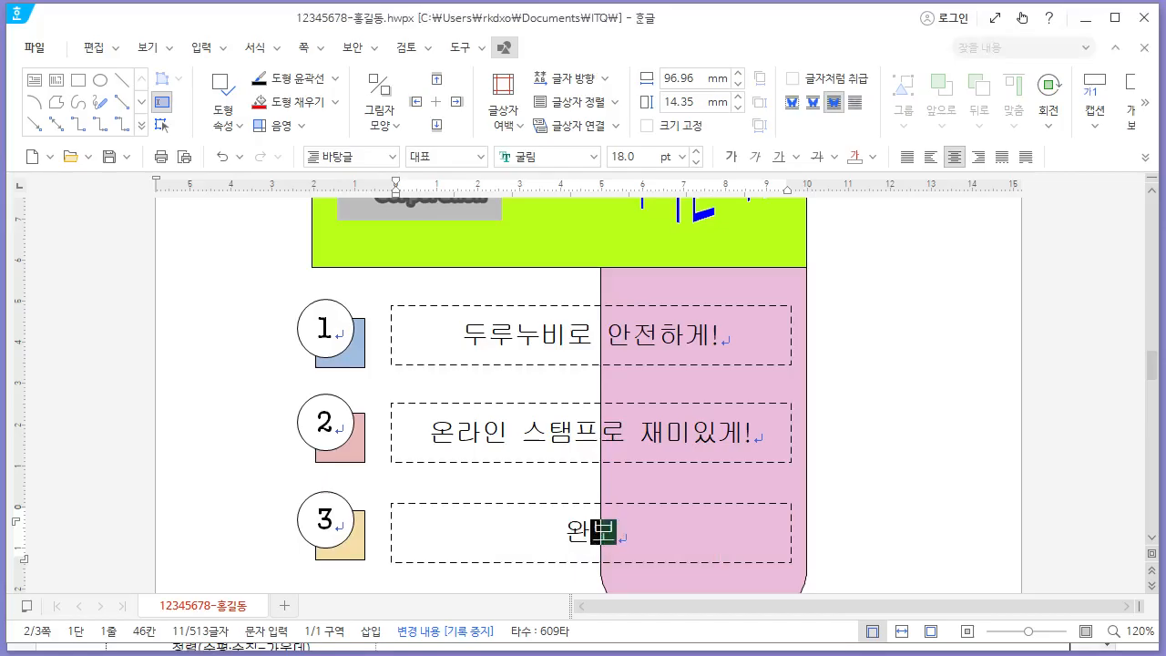
{"action": "type", "text": " 인증서까지"}
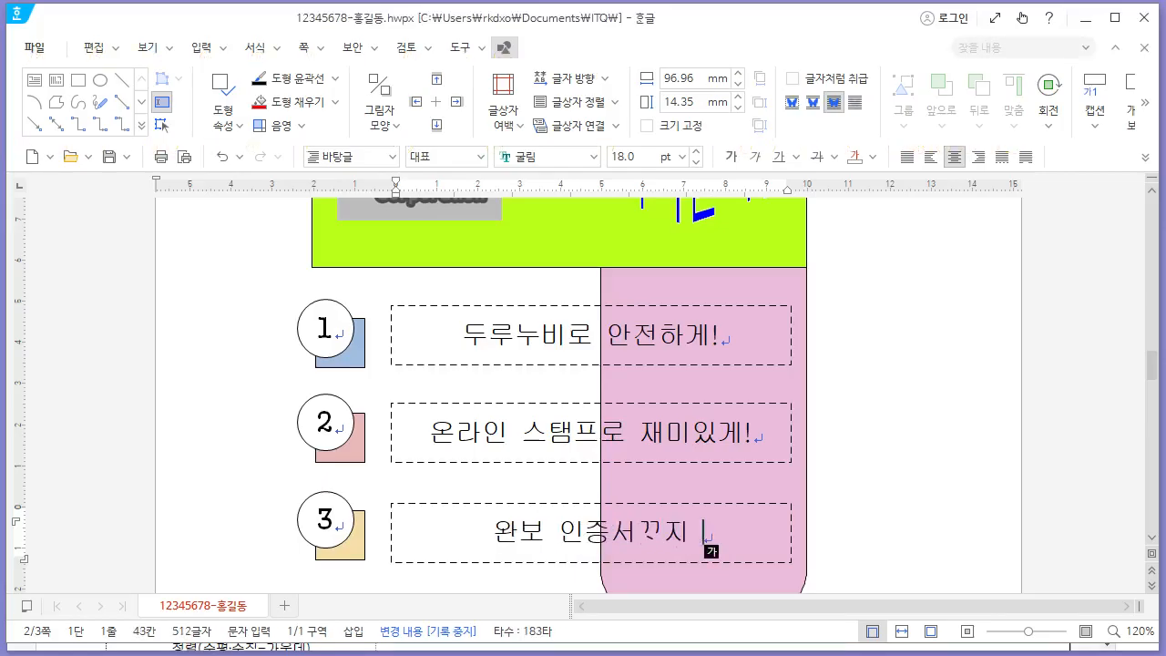
{"action": "key", "text": "alt+Tab"}
{"action": "key", "text": "alt+Tab"}
{"action": "type", "text": "꼼꼼하게!"}
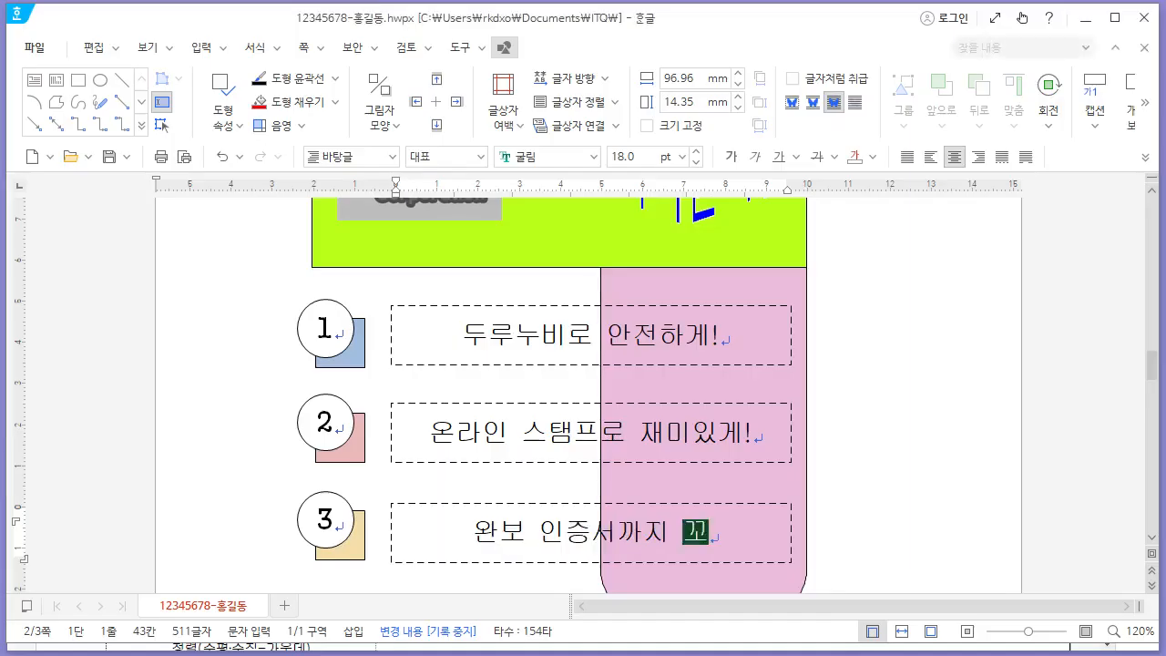
Compare the question 4 drawing with the exam PDF, checking the shapes, logo, WordArt, numbered circles and dashed text boxes.
{"action": "scroll", "coordinate": [477, 489], "scroll_direction": "down", "scroll_amount": 5}
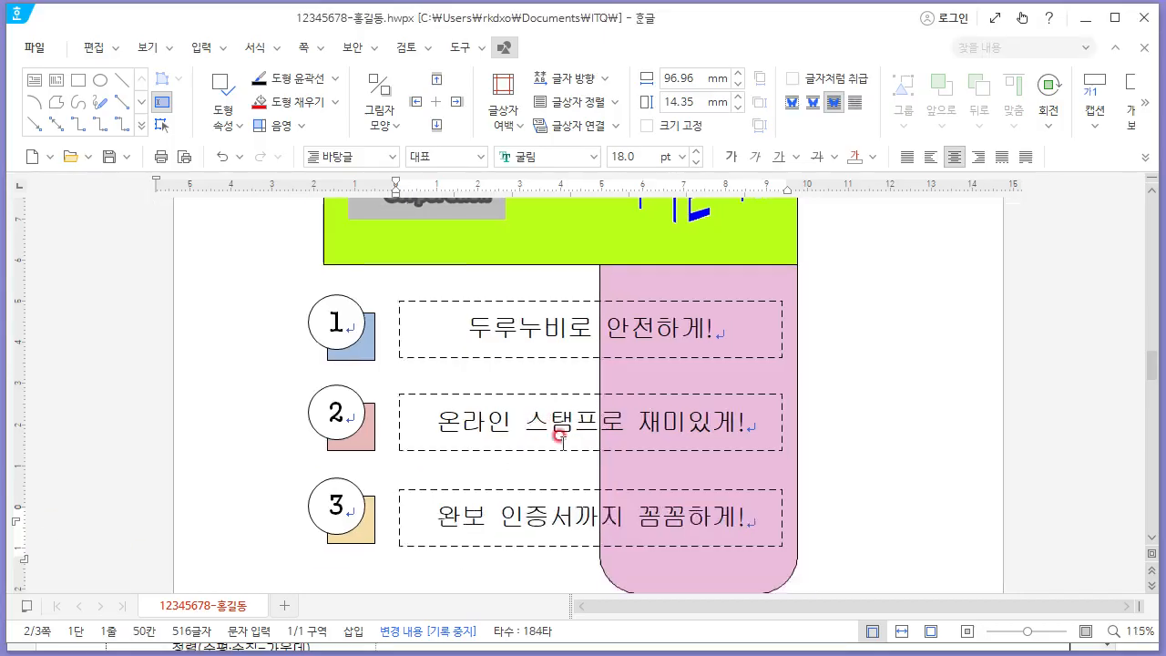
{"action": "scroll", "coordinate": [822, 407], "scroll_direction": "up", "scroll_amount": 3}
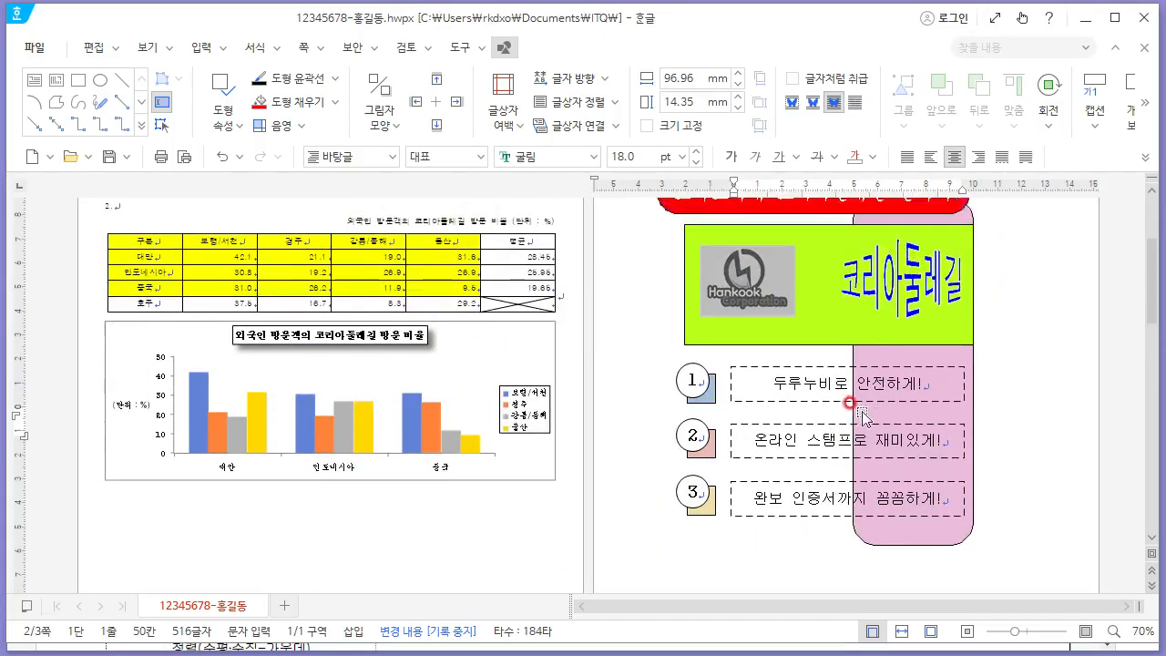
{"action": "key", "text": "alt+Tab"}
{"action": "scroll", "coordinate": [781, 391], "scroll_direction": "up", "scroll_amount": 5}
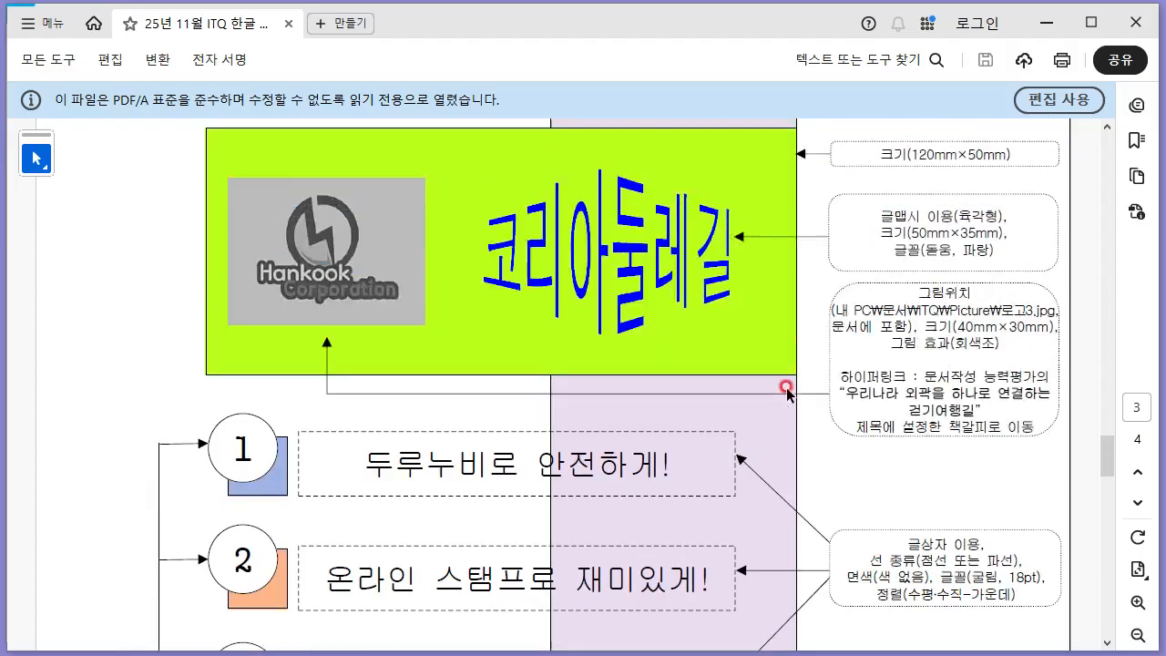
{"action": "scroll", "coordinate": [783, 400], "scroll_direction": "down", "scroll_amount": 3}
{"action": "scroll", "coordinate": [785, 398], "scroll_direction": "down", "scroll_amount": 3}
{"action": "scroll", "coordinate": [786, 395], "scroll_direction": "up", "scroll_amount": 4}
{"action": "scroll", "coordinate": [786, 395], "scroll_direction": "down", "scroll_amount": 4}
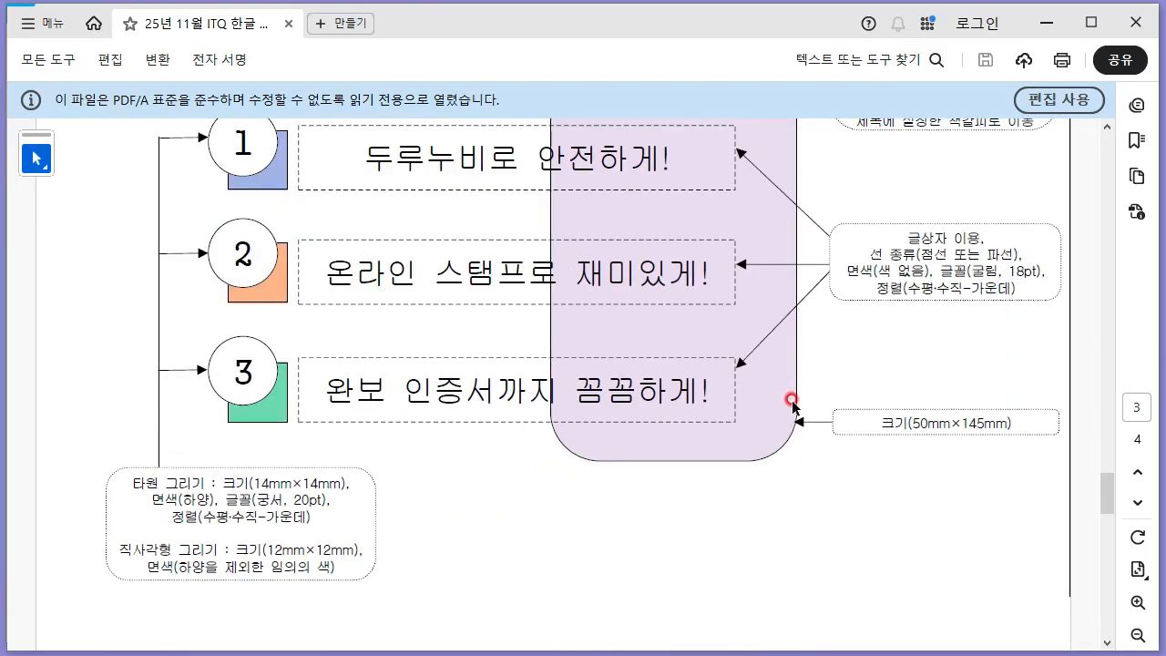
{"action": "scroll", "coordinate": [791, 401], "scroll_direction": "up", "scroll_amount": 5}
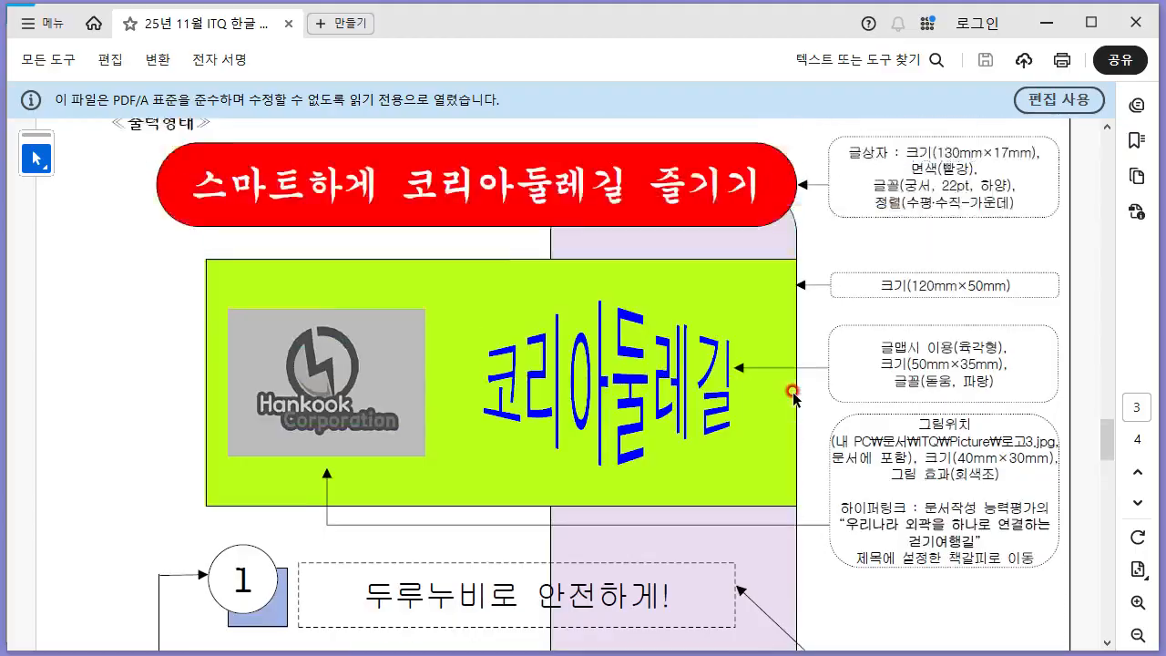
{"action": "scroll", "coordinate": [793, 398], "scroll_direction": "down", "scroll_amount": 5}
{"action": "key", "text": "alt+Tab"}
{"action": "scroll", "coordinate": [811, 370], "scroll_direction": "up", "scroll_amount": 5}
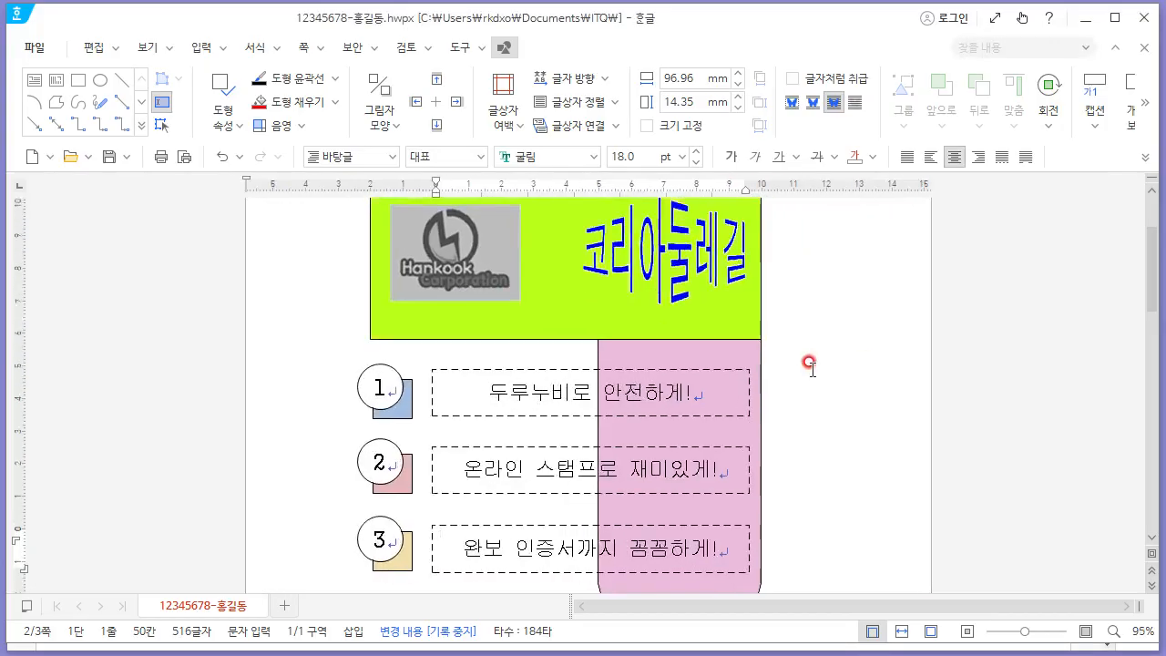
{"action": "scroll", "coordinate": [811, 370], "scroll_direction": "up", "scroll_amount": 5}
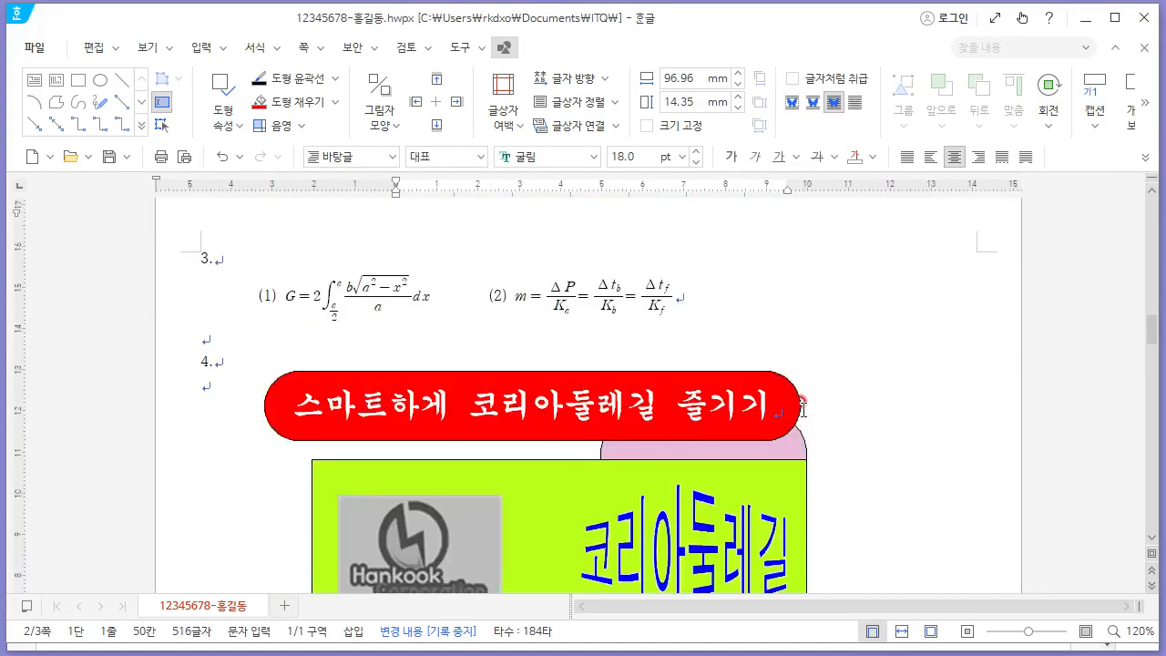
{"action": "scroll", "coordinate": [800, 402], "scroll_direction": "down", "scroll_amount": 15}
Examine the 문서작성 능력평가 page in the exam PDF, including its body text, formatting instructions, table, footnote and page number.
{"action": "left_click", "coordinate": [502, 406]}
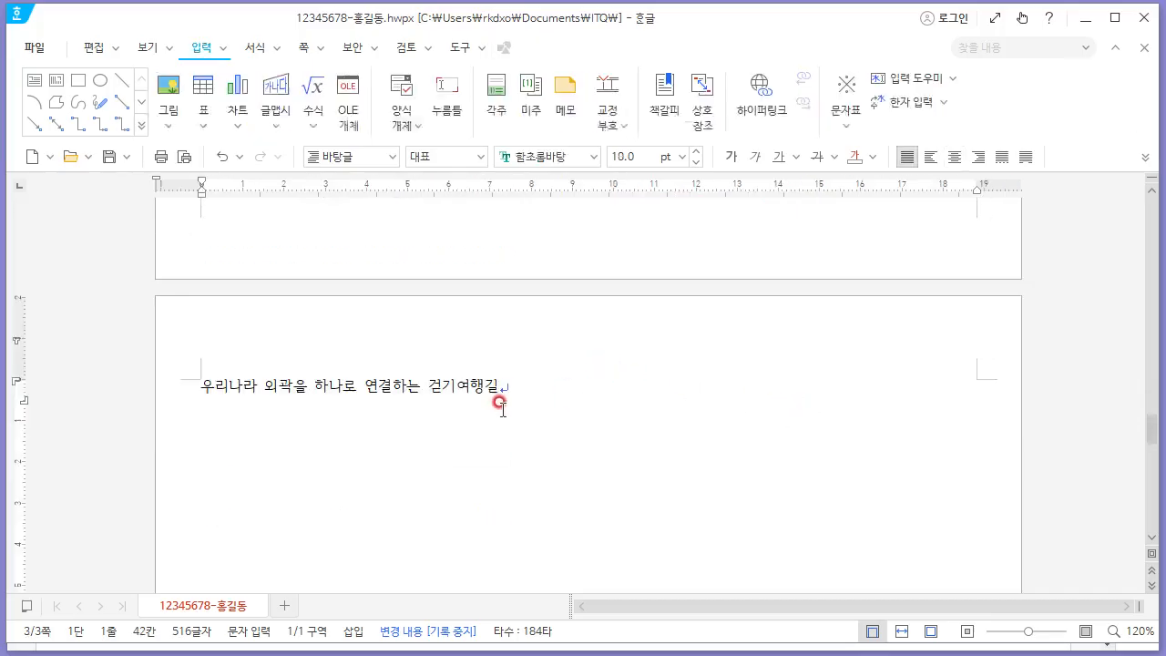
{"action": "scroll", "coordinate": [505, 401], "scroll_direction": "down", "scroll_amount": 5}
{"action": "key", "text": "alt+Tab"}
{"action": "scroll", "coordinate": [520, 395], "scroll_direction": "down", "scroll_amount": 5}
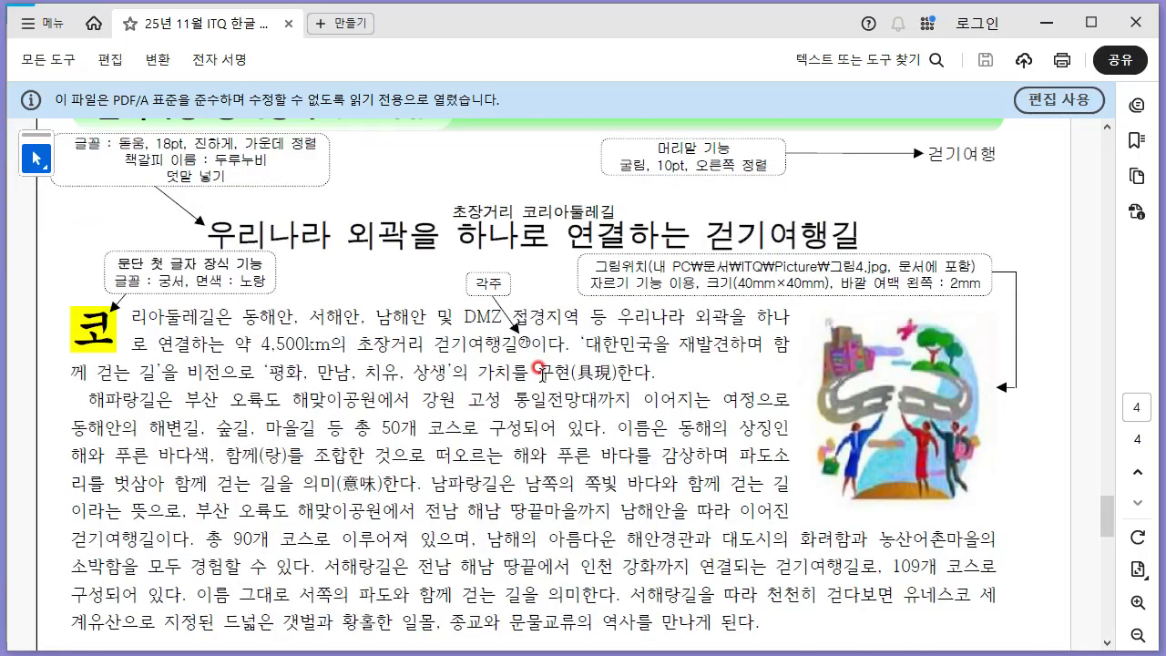
{"action": "scroll", "coordinate": [540, 370], "scroll_direction": "down", "scroll_amount": 4}
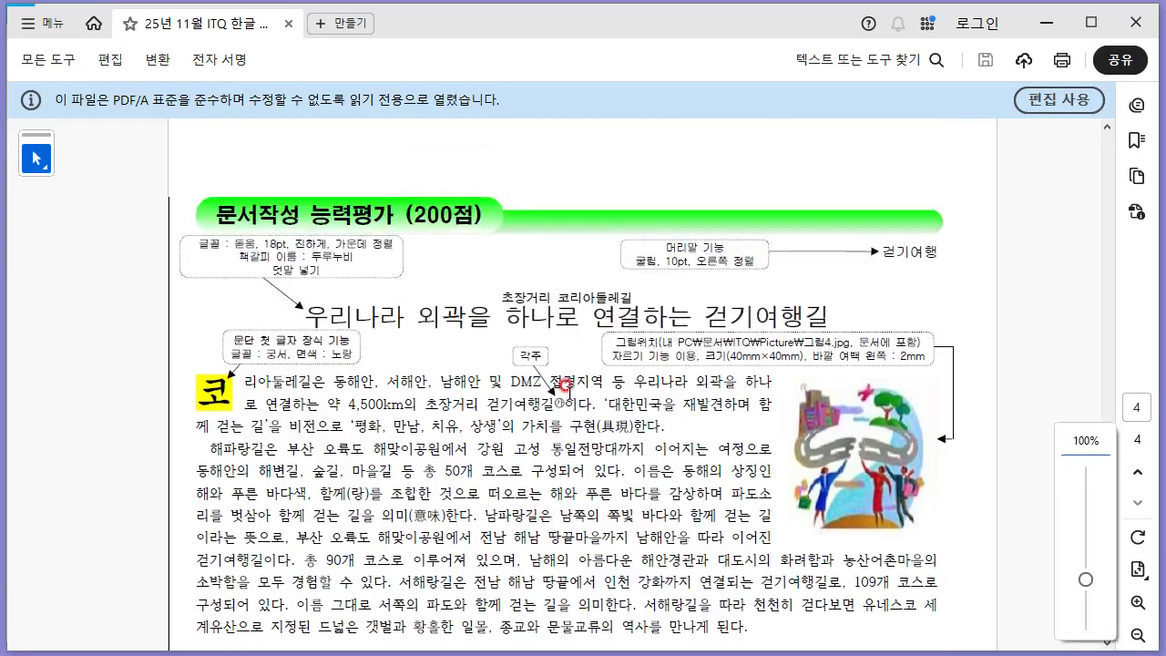
{"action": "scroll", "coordinate": [565, 384], "scroll_direction": "down", "scroll_amount": 1}
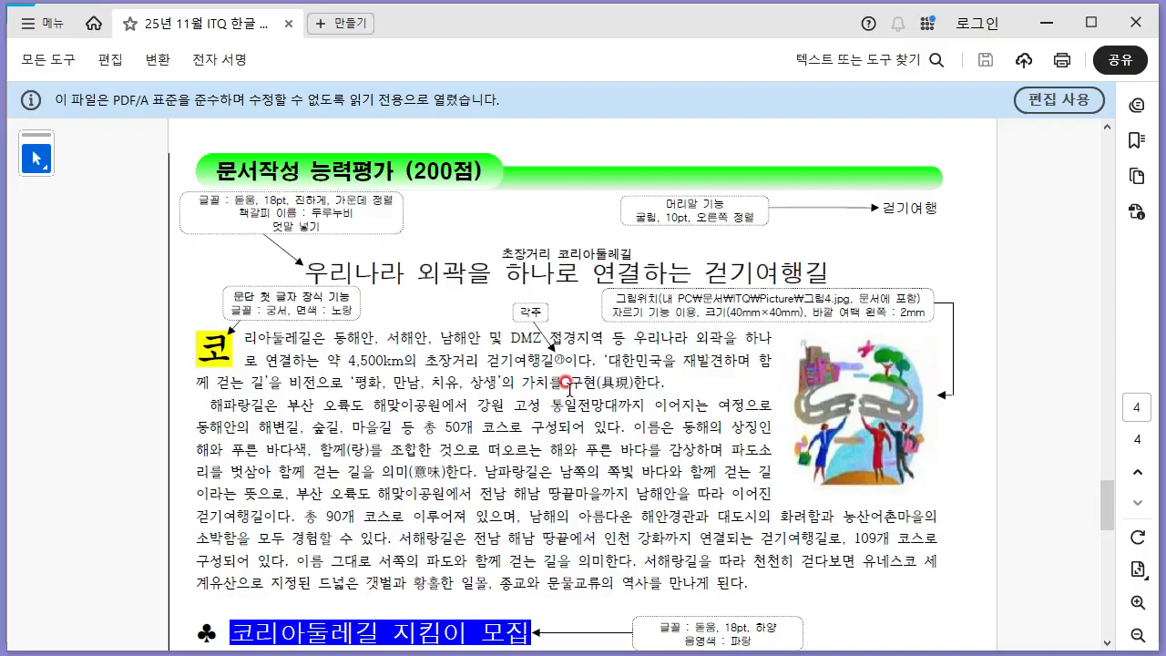
{"action": "scroll", "coordinate": [570, 376], "scroll_direction": "down", "scroll_amount": 13}
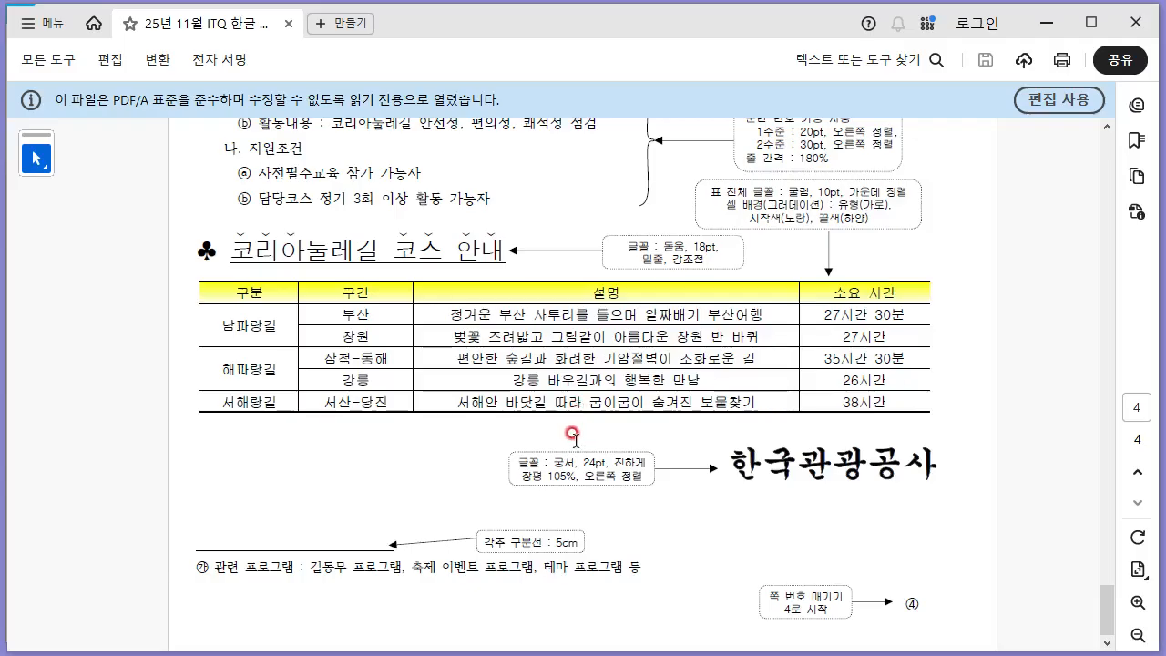
{"action": "scroll", "coordinate": [572, 434], "scroll_direction": "up", "scroll_amount": 13}
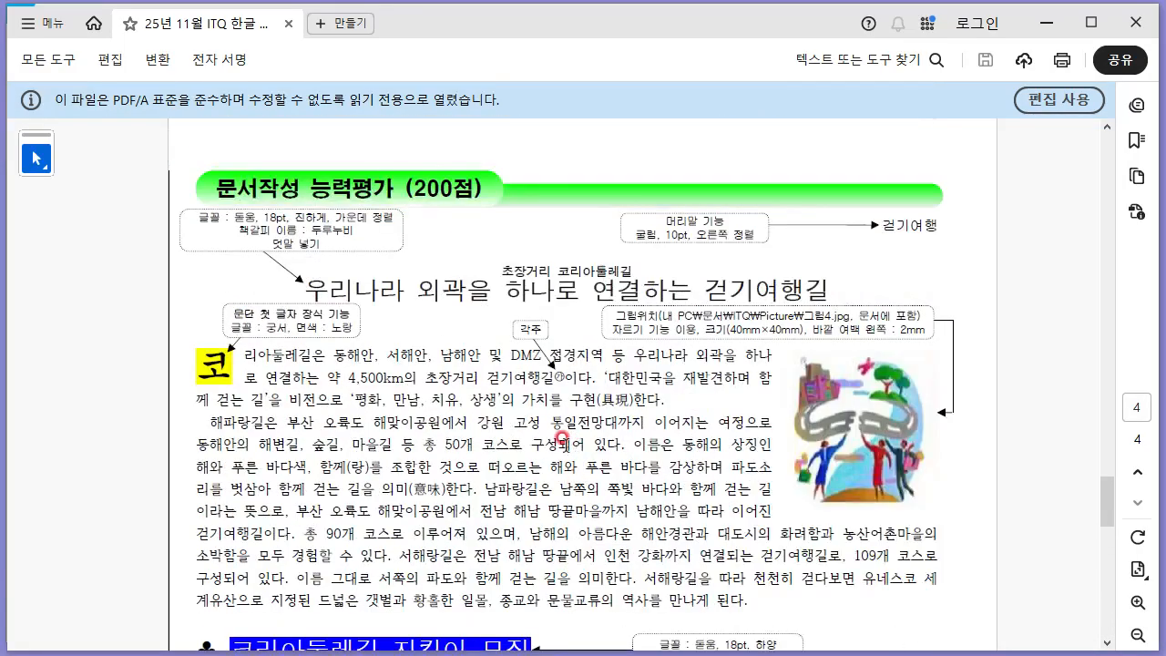
Indent the body paragraph beginning "해파랑길은" by two spaces, matching the exam PDF.
{"action": "key", "text": "alt+Tab"}
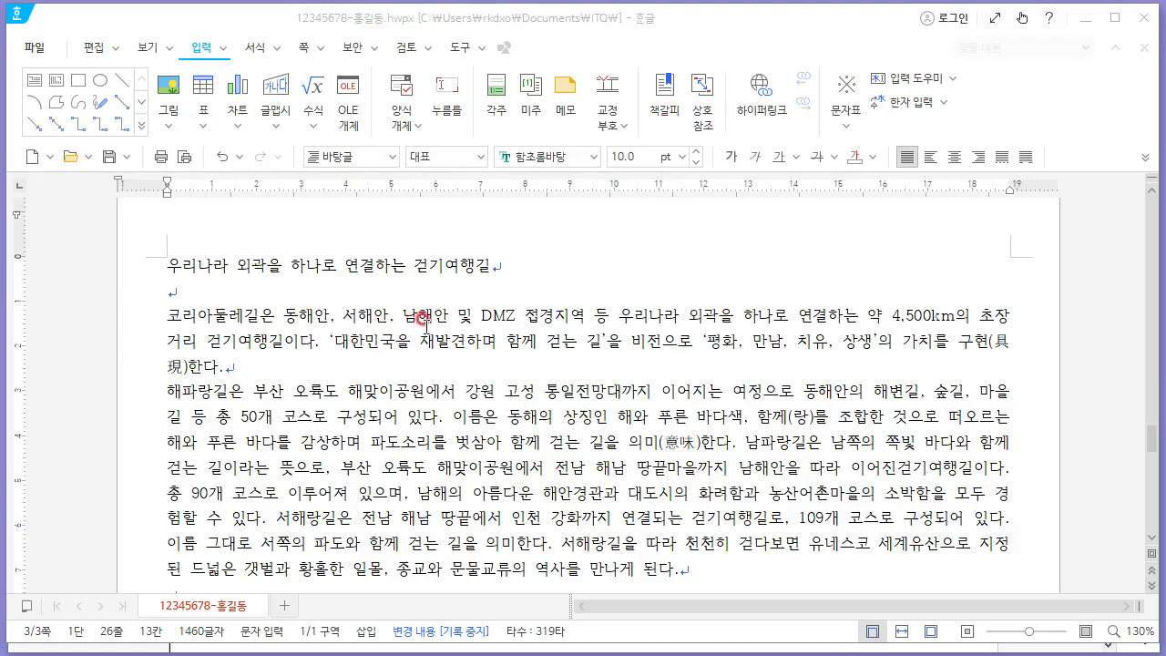
{"action": "scroll", "coordinate": [308, 276], "scroll_direction": "down", "scroll_amount": 2}
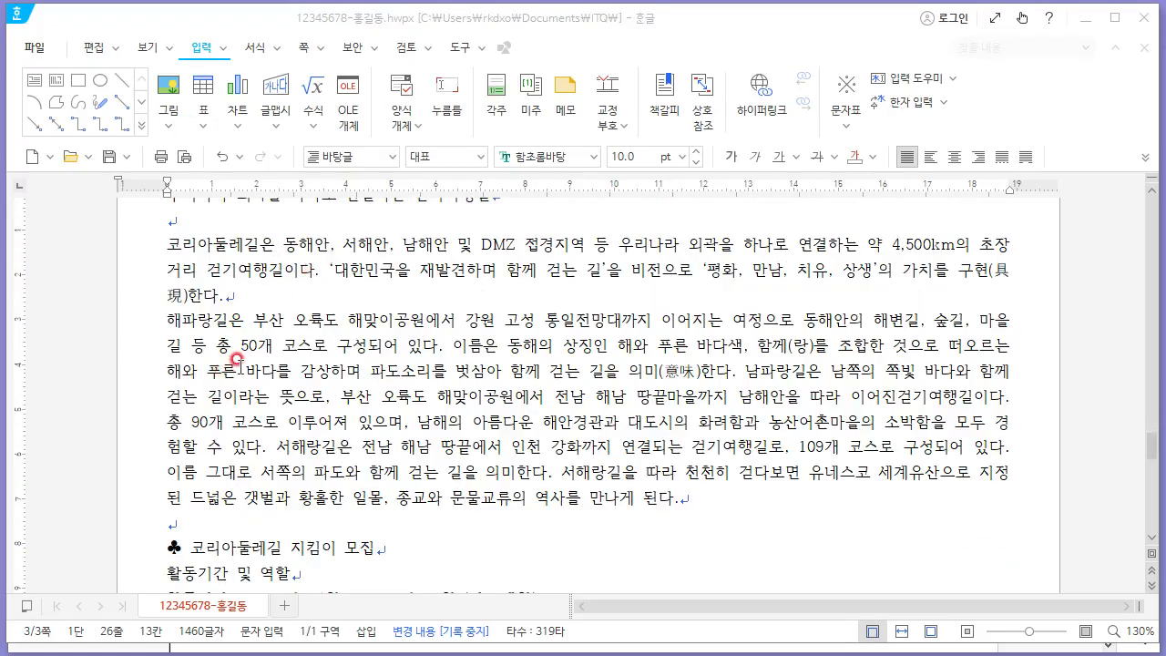
{"action": "key", "text": "alt+Tab"}
{"action": "scroll", "coordinate": [511, 422], "scroll_direction": "up", "scroll_amount": 5}
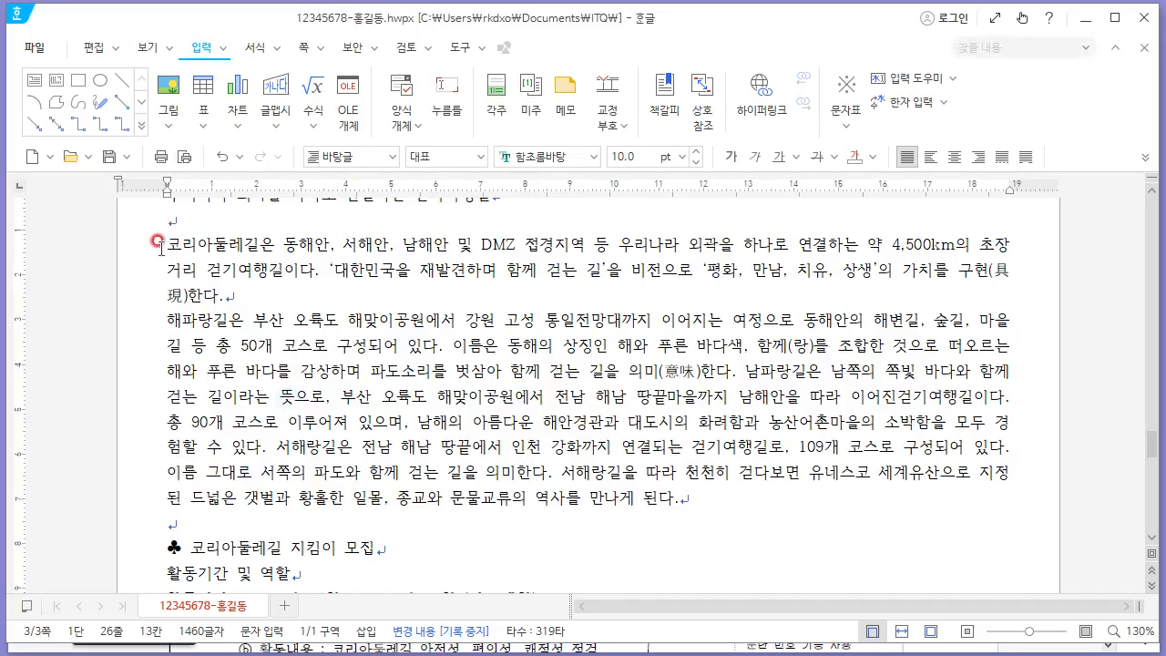
{"action": "left_click_drag", "start_coordinate": [161, 227], "coordinate": [277, 266]}
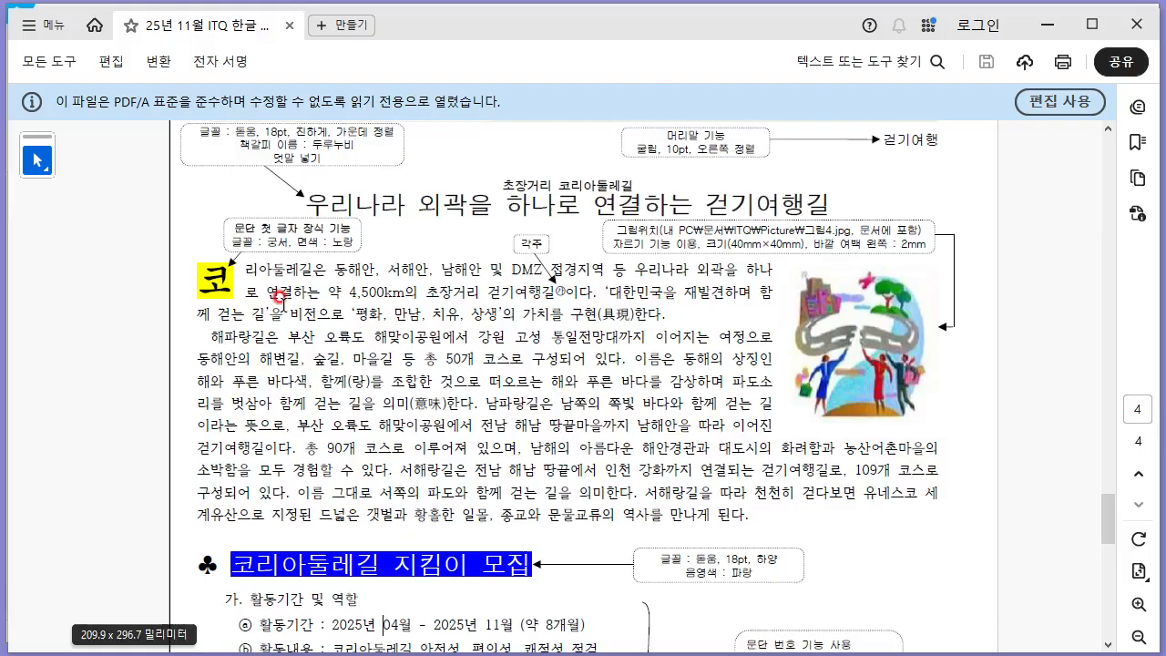
{"action": "key", "text": "alt+Tab"}
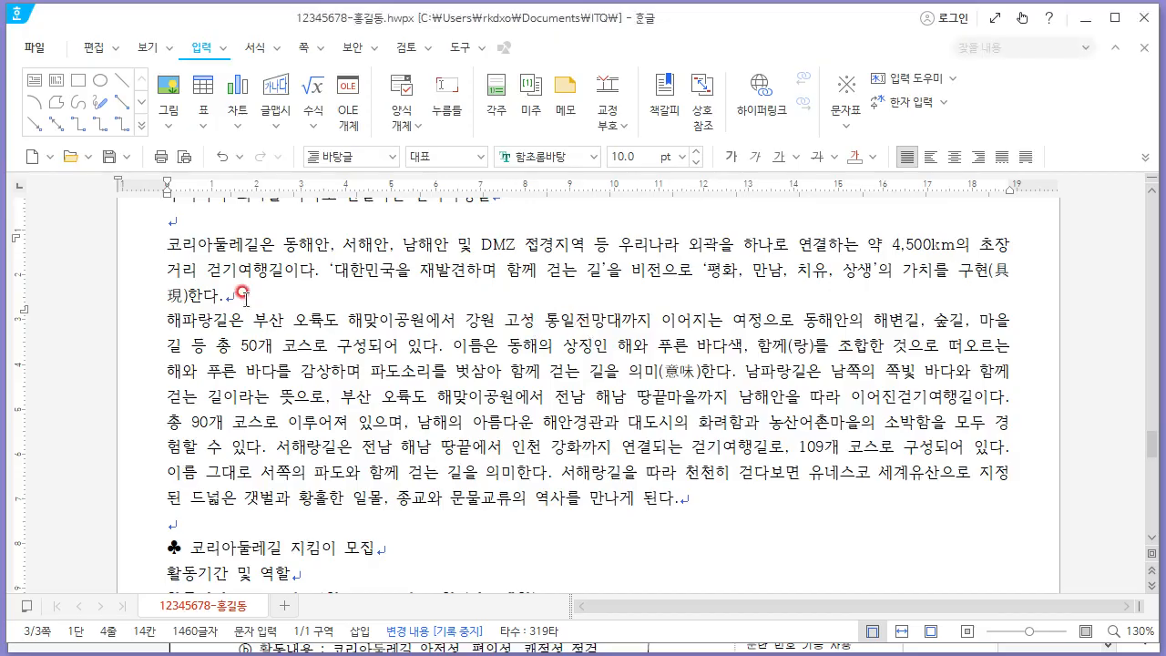
{"action": "left_click_drag", "start_coordinate": [242, 293], "coordinate": [173, 296]}
{"action": "key", "text": "alt+Tab"}
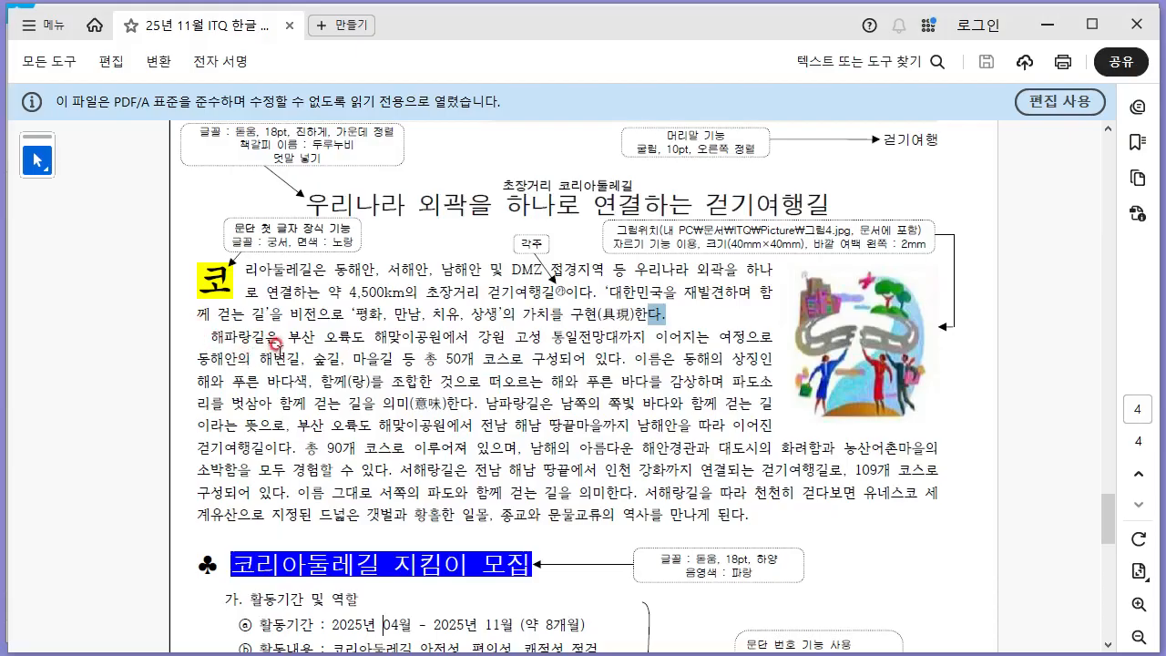
{"action": "key", "text": "alt+Tab"}
{"action": "left_click", "coordinate": [176, 333]}
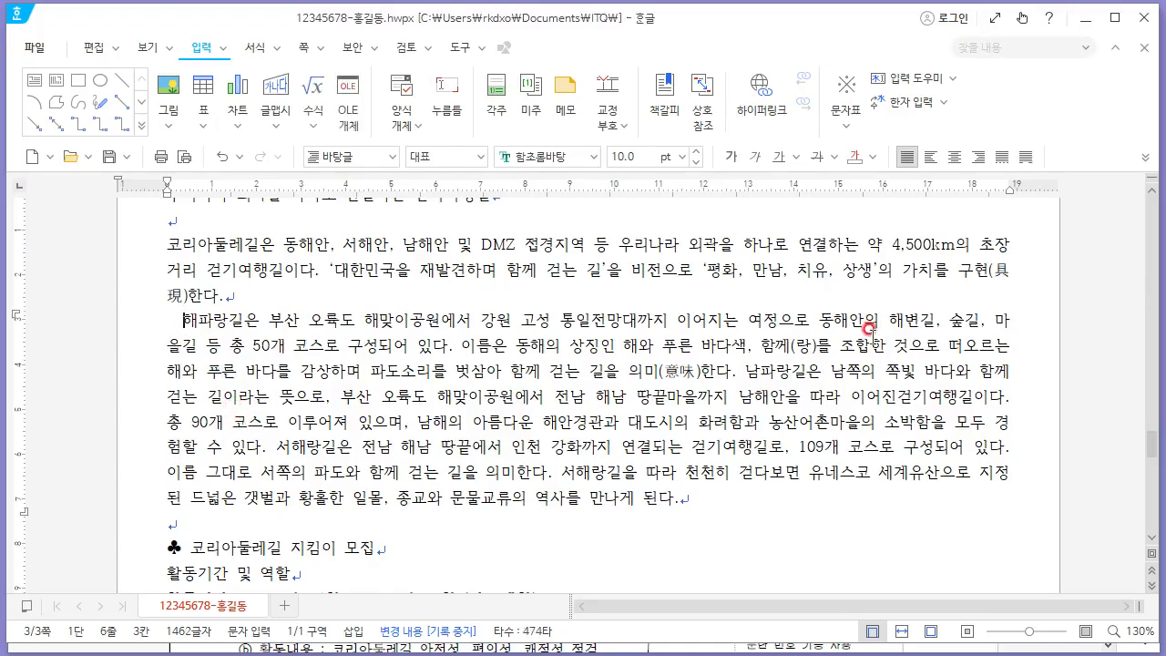
Check the body paragraphs against the exam PDF and look over the 코리아둘레길 지킴이 모집 section and course table.
{"action": "left_click_drag", "start_coordinate": [991, 270], "coordinate": [707, 302]}
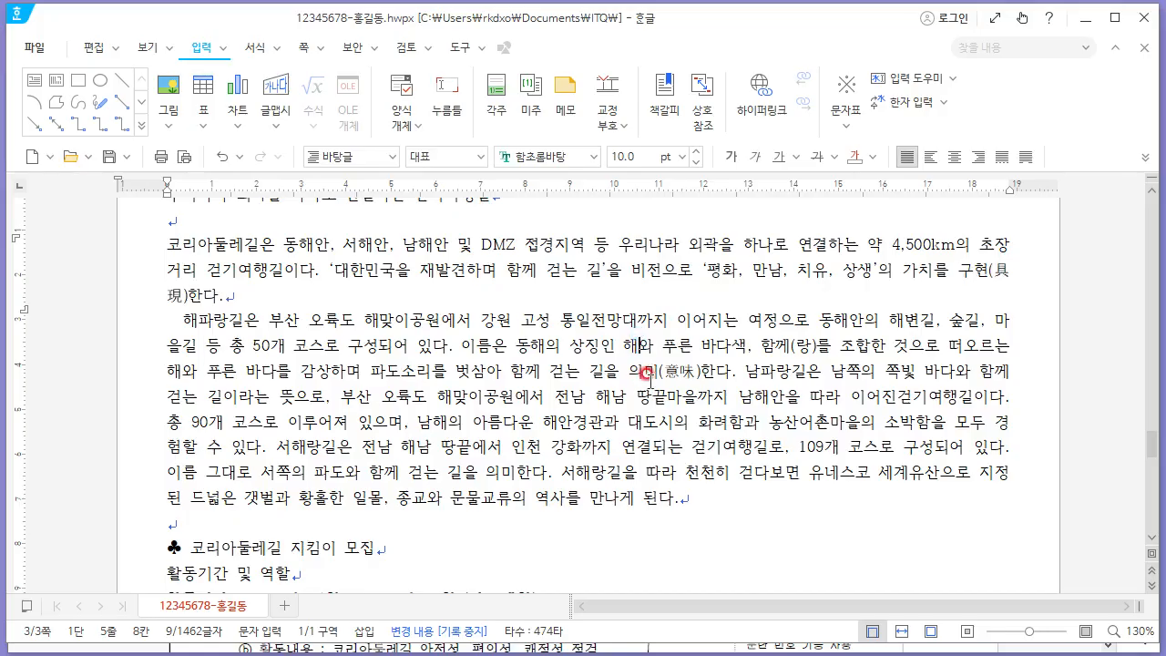
{"action": "key", "text": "alt+Tab"}
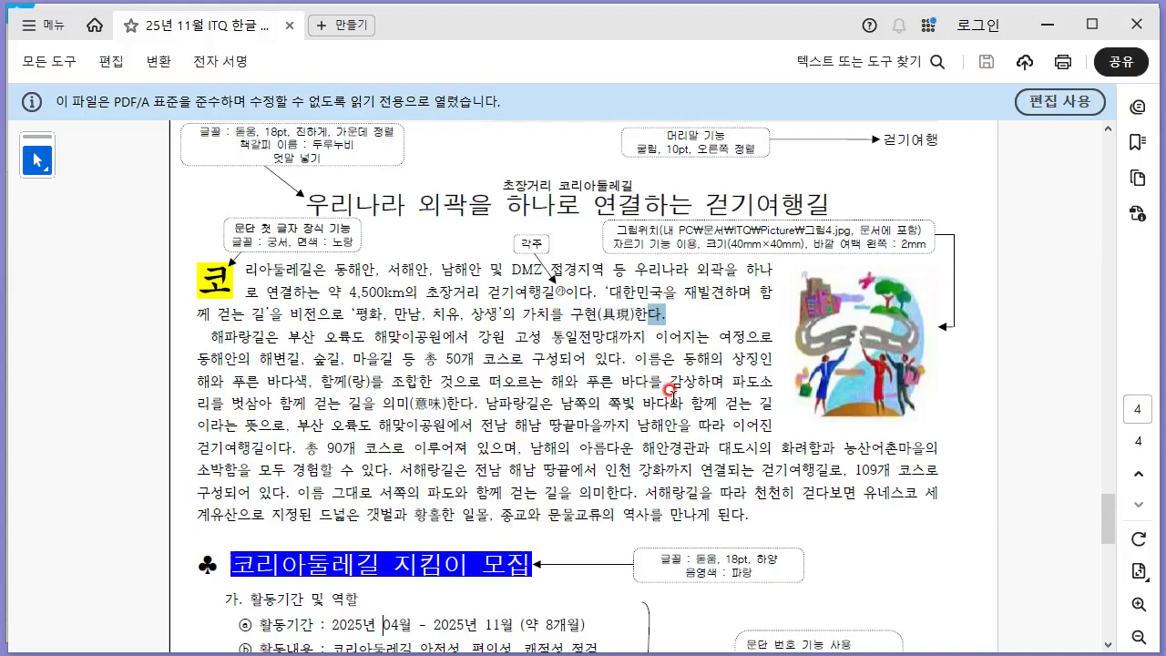
{"action": "key", "text": "alt+Tab"}
{"action": "scroll", "coordinate": [674, 398], "scroll_direction": "down", "scroll_amount": 2}
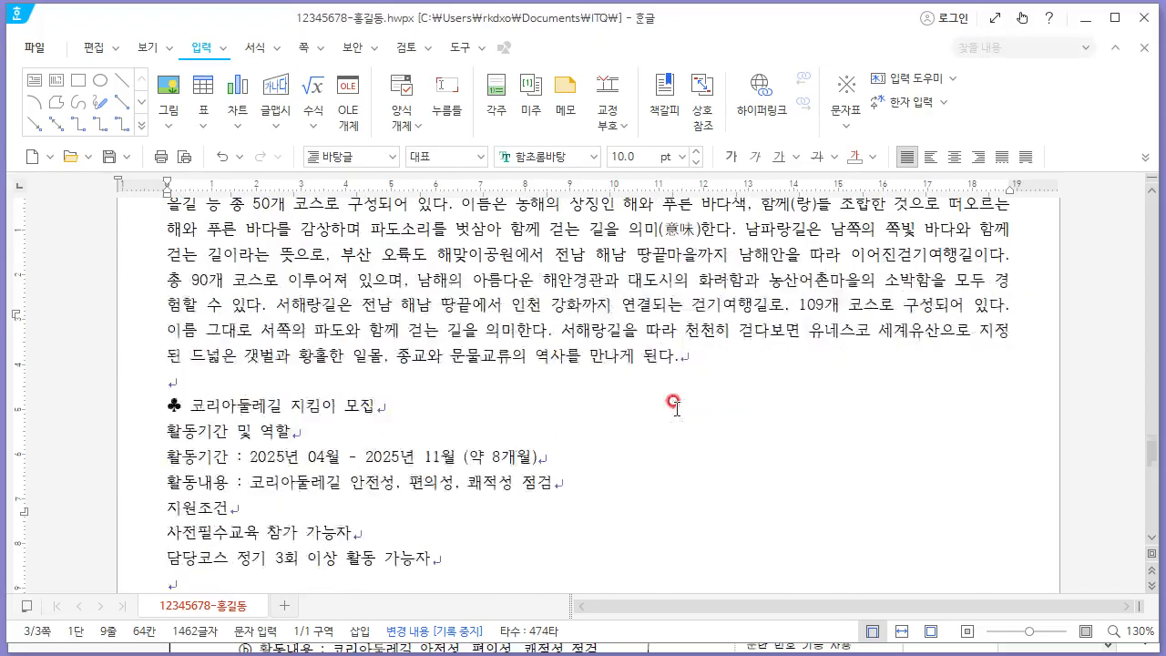
{"action": "scroll", "coordinate": [674, 404], "scroll_direction": "down", "scroll_amount": 2}
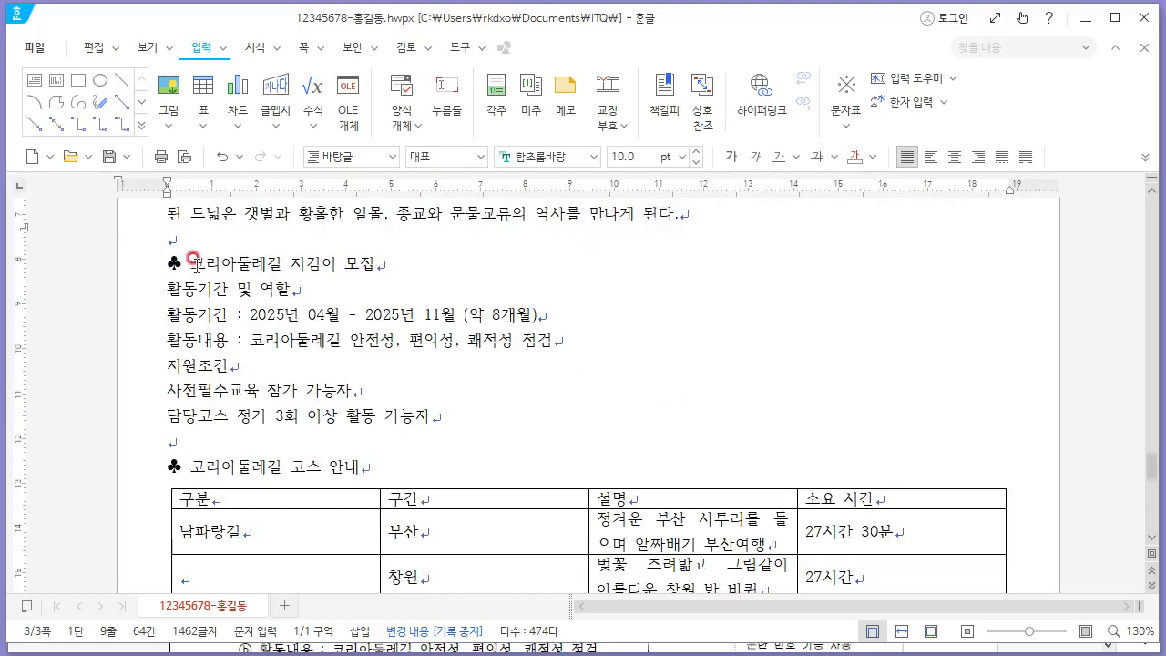
Compare the 코리아둘레길 지킴이 모집 section's heading symbol and list lines with the exam PDF.
{"action": "left_click_drag", "start_coordinate": [180, 260], "coordinate": [162, 262]}
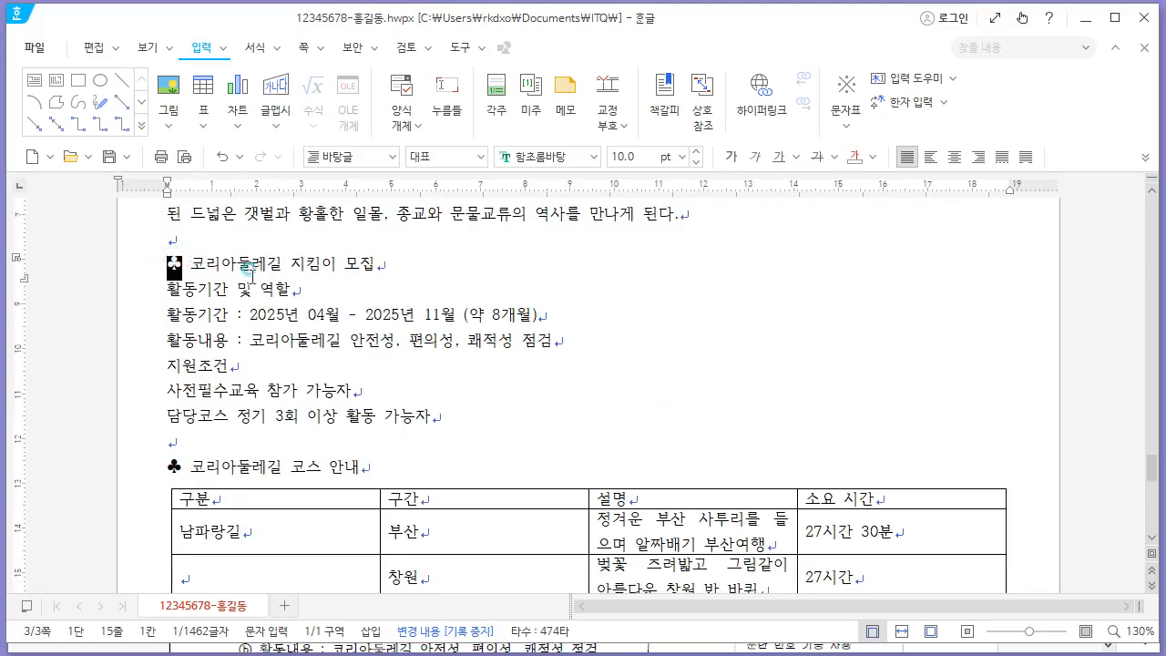
{"action": "key", "text": "alt+Tab"}
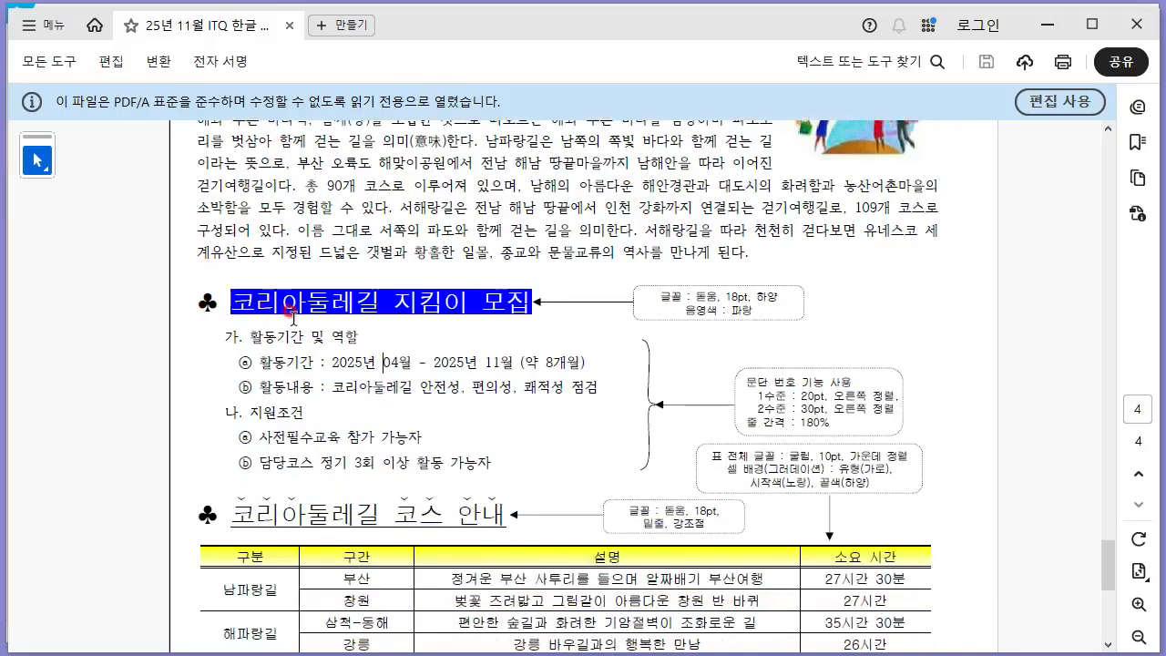
{"action": "key", "text": "alt+Tab"}
{"action": "left_click_drag", "start_coordinate": [226, 280], "coordinate": [239, 415]}
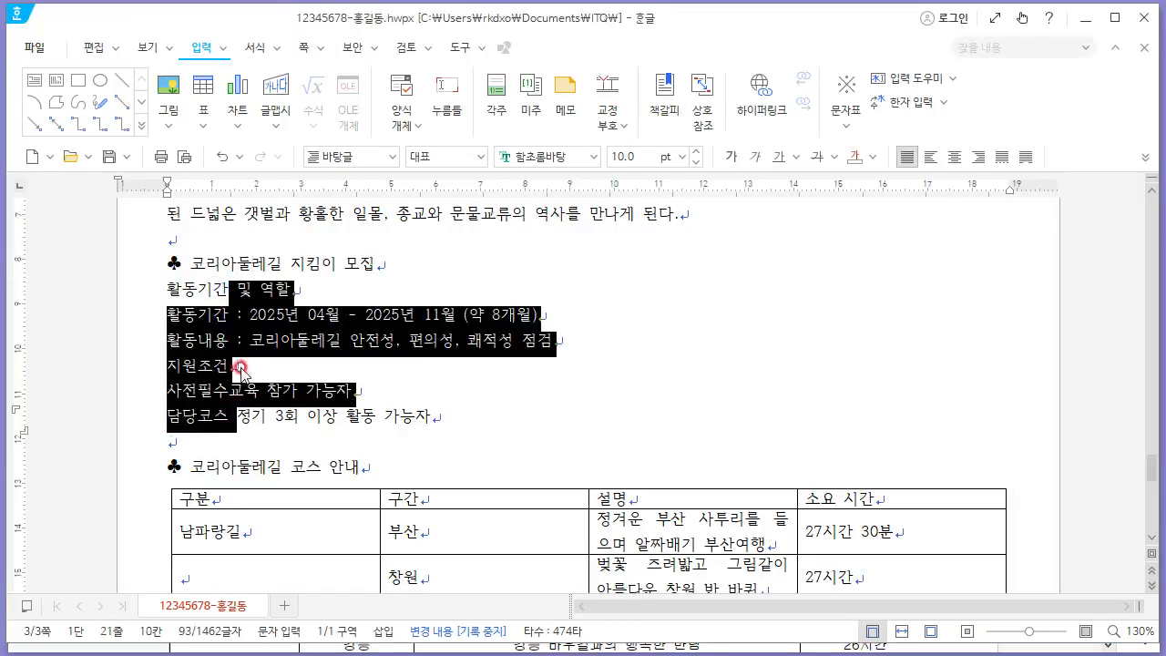
{"action": "left_click", "coordinate": [273, 396]}
{"action": "key", "text": "alt+Tab"}
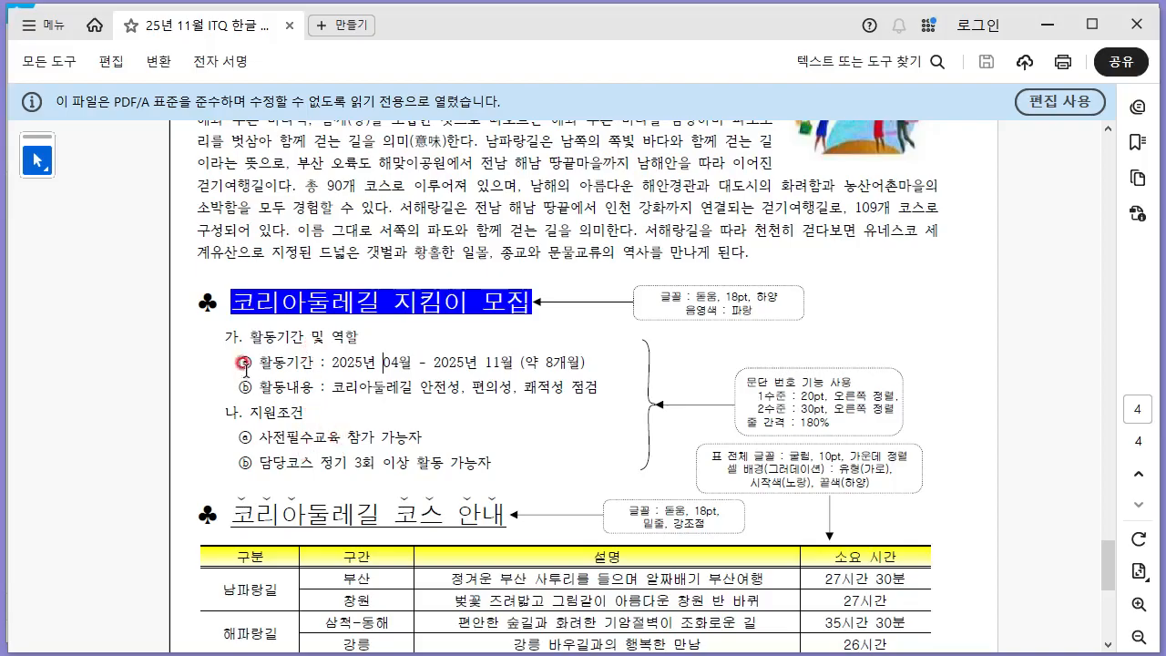
{"action": "scroll", "coordinate": [374, 374], "scroll_direction": "down", "scroll_amount": 5}
{"action": "key", "text": "alt+Tab"}
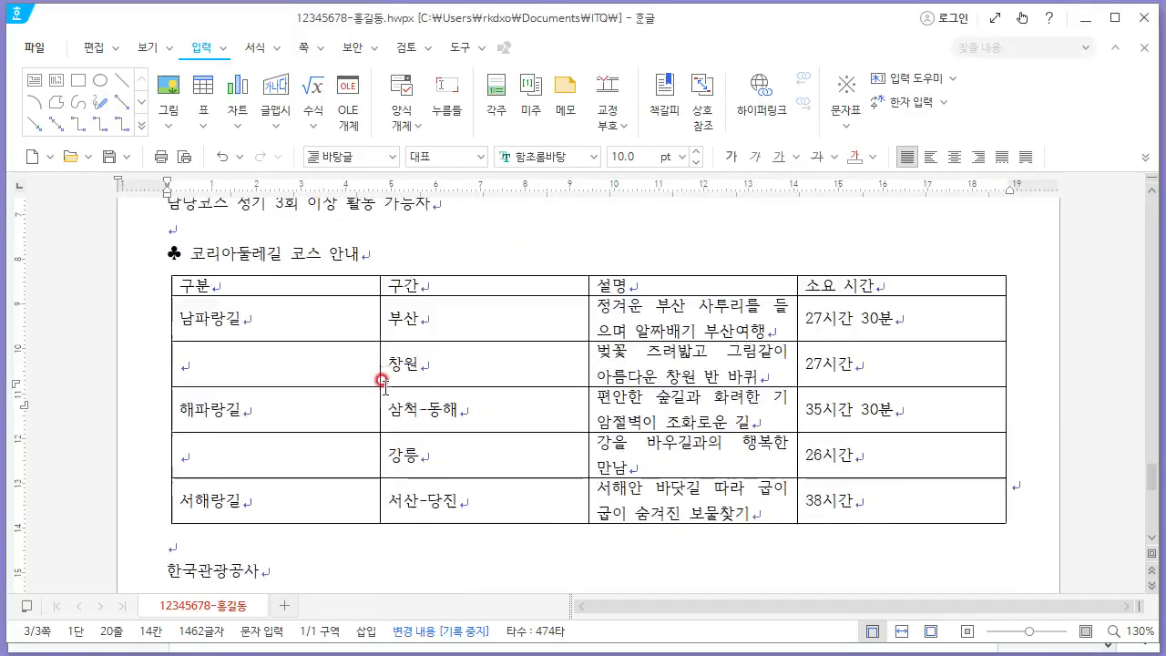
Compare the 코리아둘레길 코스 안내 heading, its course table and the 한국관광공사 line with the exam PDF.
{"action": "scroll", "coordinate": [384, 381], "scroll_direction": "down", "scroll_amount": 2}
{"action": "scroll", "coordinate": [384, 385], "scroll_direction": "up", "scroll_amount": 2}
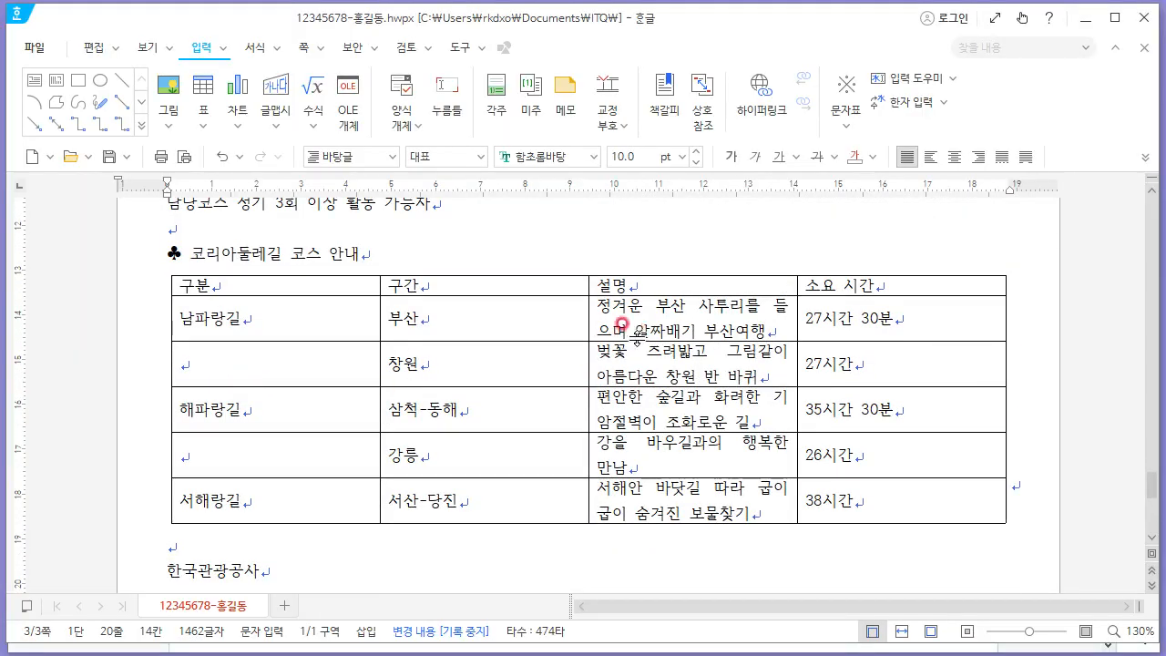
{"action": "left_click_drag", "start_coordinate": [168, 256], "coordinate": [380, 251]}
{"action": "left_click", "coordinate": [308, 259]}
{"action": "key", "text": "alt+Tab"}
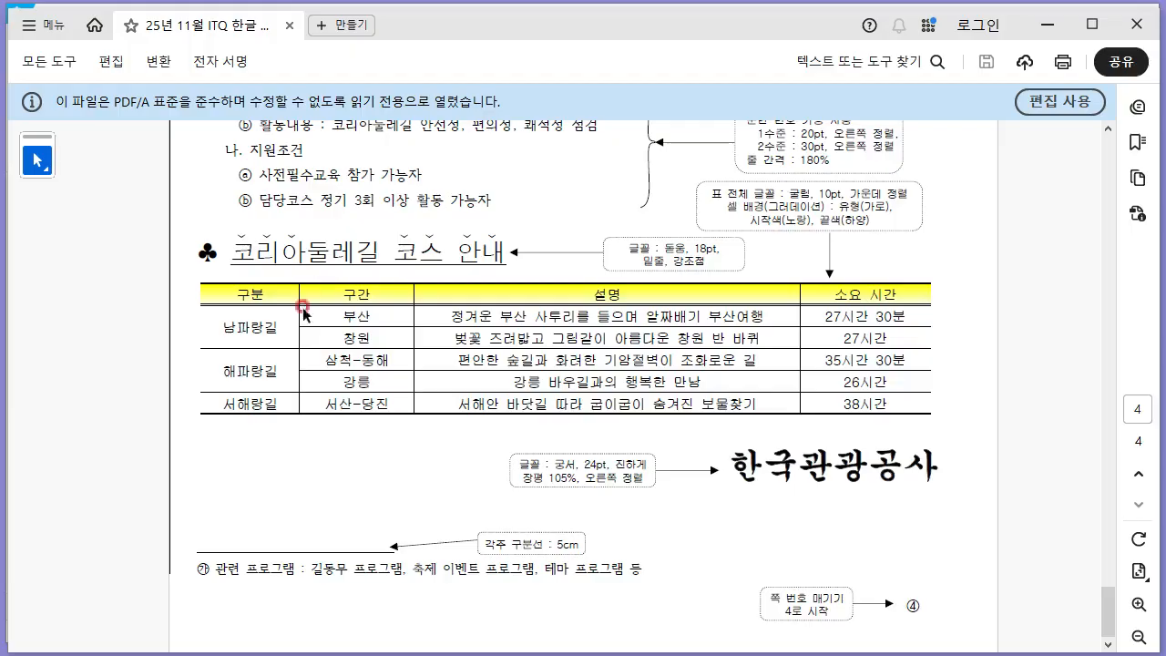
{"action": "key", "text": "alt+Tab"}
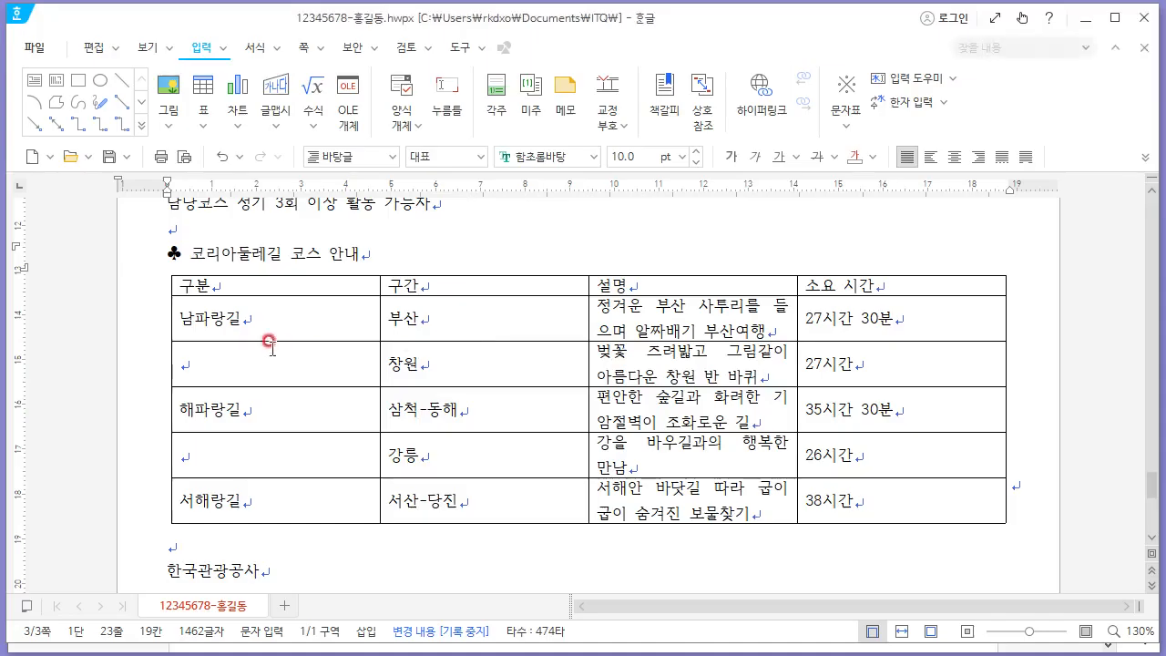
{"action": "scroll", "coordinate": [620, 385], "scroll_direction": "down", "scroll_amount": 5}
{"action": "left_click_drag", "start_coordinate": [182, 429], "coordinate": [356, 435]}
{"action": "key", "text": "alt+Tab"}
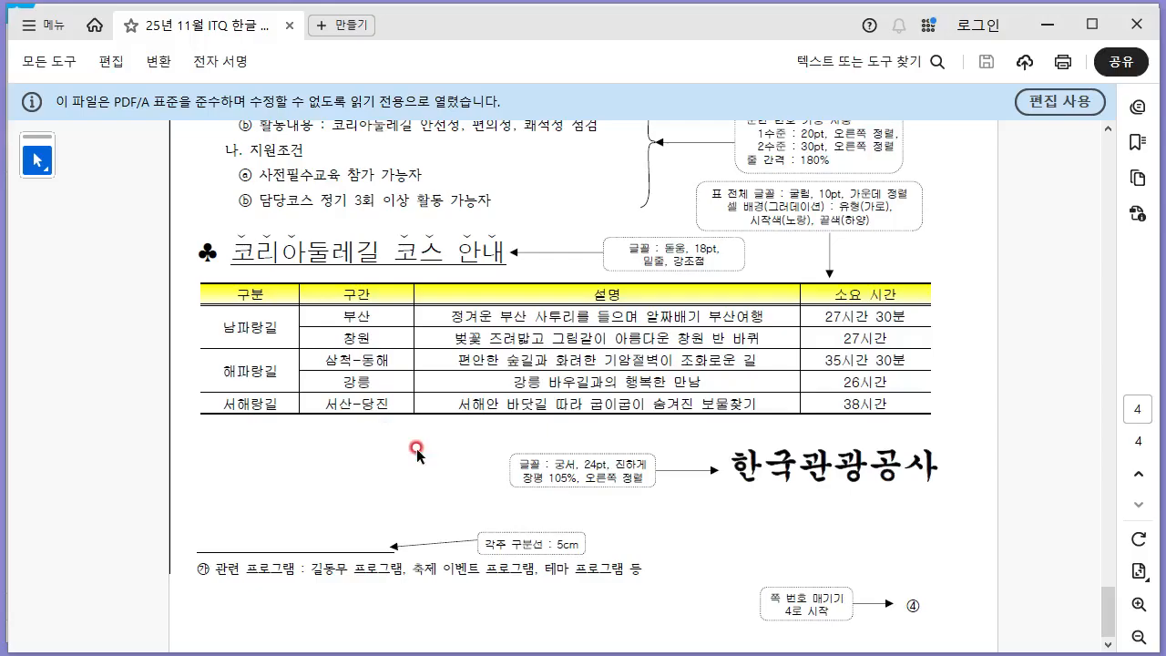
{"action": "scroll", "coordinate": [416, 447], "scroll_direction": "up", "scroll_amount": 3}
{"action": "key", "text": "alt+Tab"}
{"action": "scroll", "coordinate": [562, 446], "scroll_direction": "up", "scroll_amount": 3}
{"action": "scroll", "coordinate": [562, 443], "scroll_direction": "up", "scroll_amount": 15}
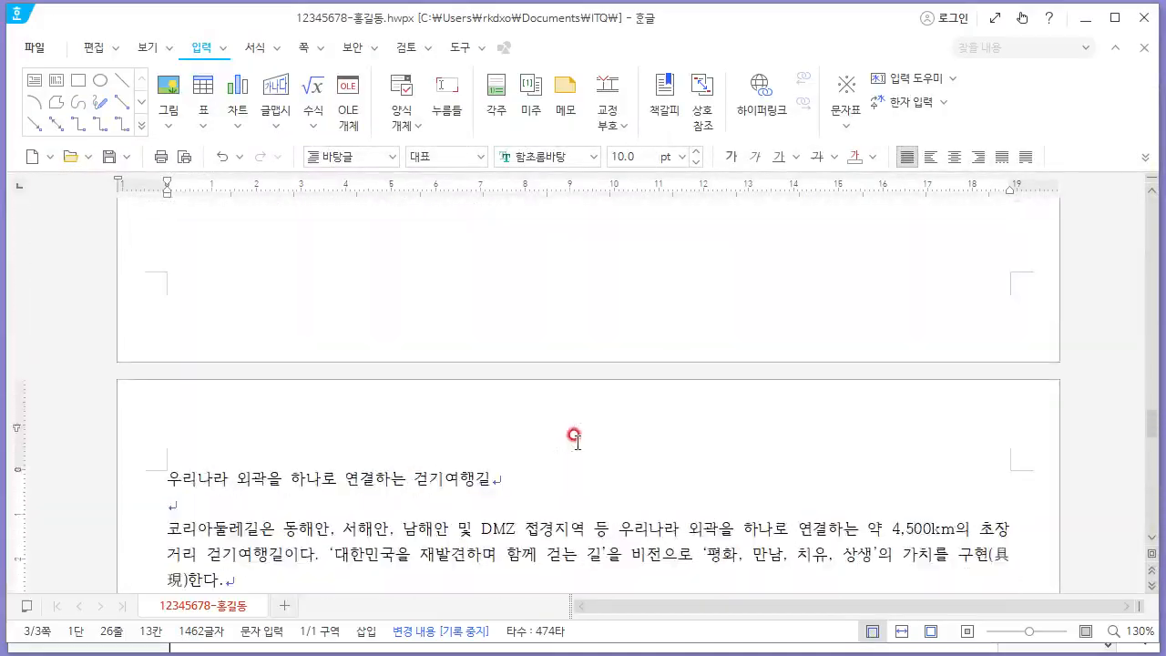
{"action": "scroll", "coordinate": [567, 438], "scroll_direction": "down", "scroll_amount": 16}
{"action": "scroll", "coordinate": [568, 469], "scroll_direction": "up", "scroll_amount": 9}
{"action": "scroll", "coordinate": [546, 474], "scroll_direction": "up", "scroll_amount": 1}
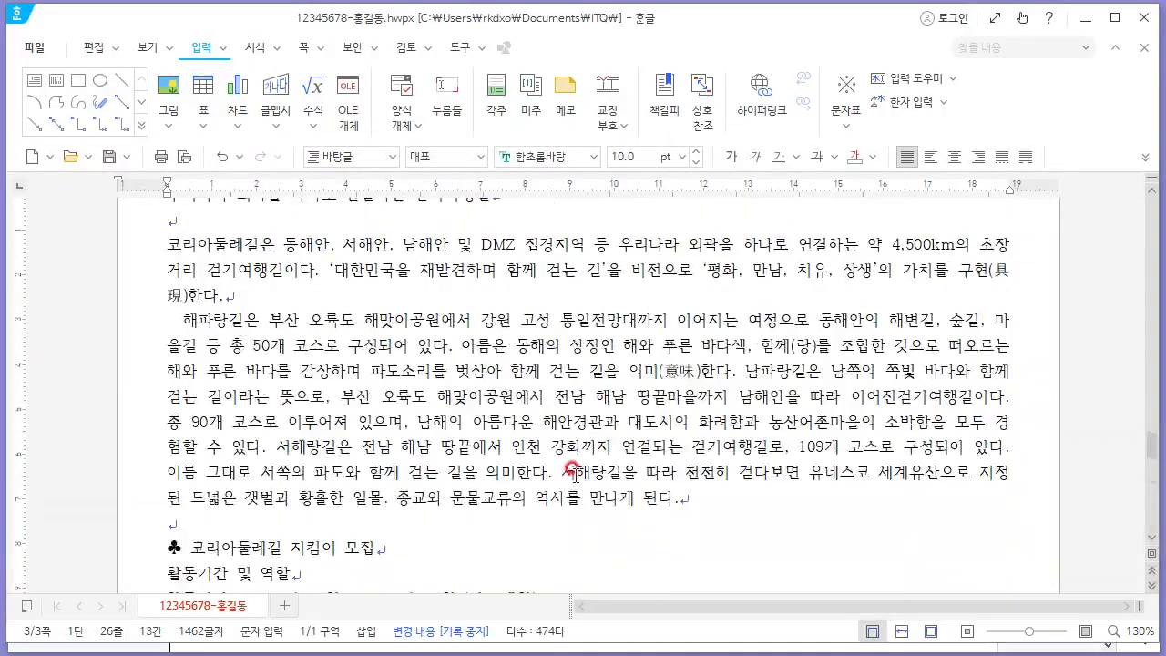
{"action": "scroll", "coordinate": [528, 486], "scroll_direction": "down", "scroll_amount": 14}
{"action": "scroll", "coordinate": [558, 490], "scroll_direction": "up", "scroll_amount": 6}
{"action": "scroll", "coordinate": [558, 490], "scroll_direction": "up", "scroll_amount": 11}
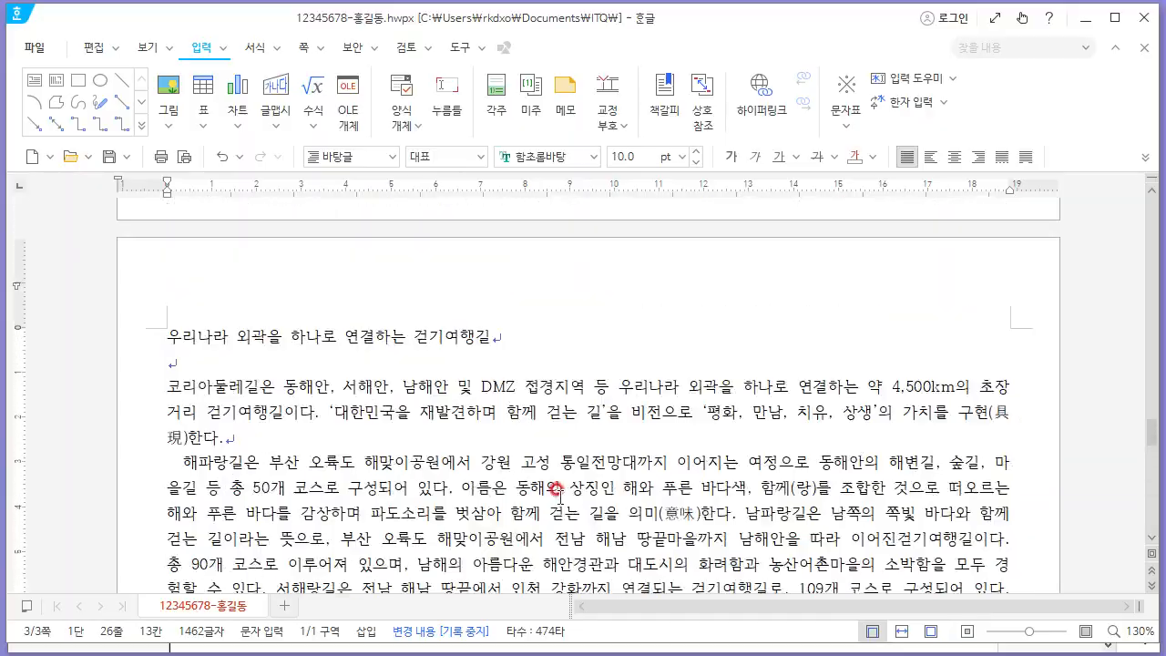
{"action": "scroll", "coordinate": [554, 427], "scroll_direction": "down", "scroll_amount": 12}
{"action": "scroll", "coordinate": [546, 502], "scroll_direction": "up", "scroll_amount": 9}
{"action": "scroll", "coordinate": [569, 507], "scroll_direction": "up", "scroll_amount": 4}
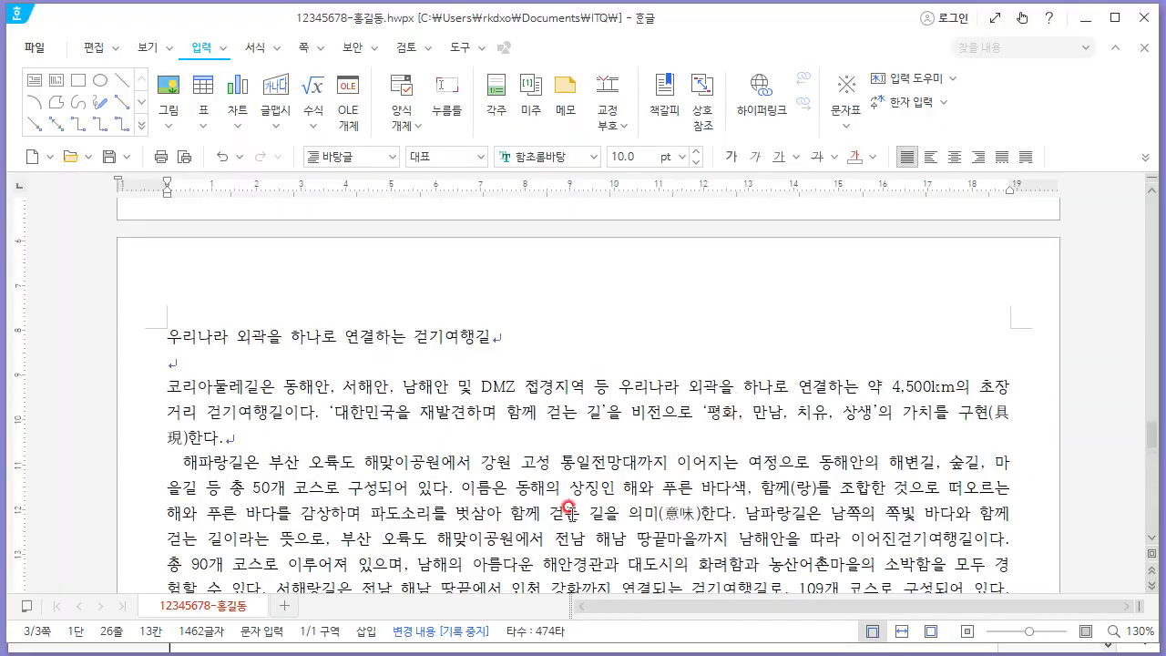
{"action": "scroll", "coordinate": [473, 419], "scroll_direction": "down", "scroll_amount": 3}
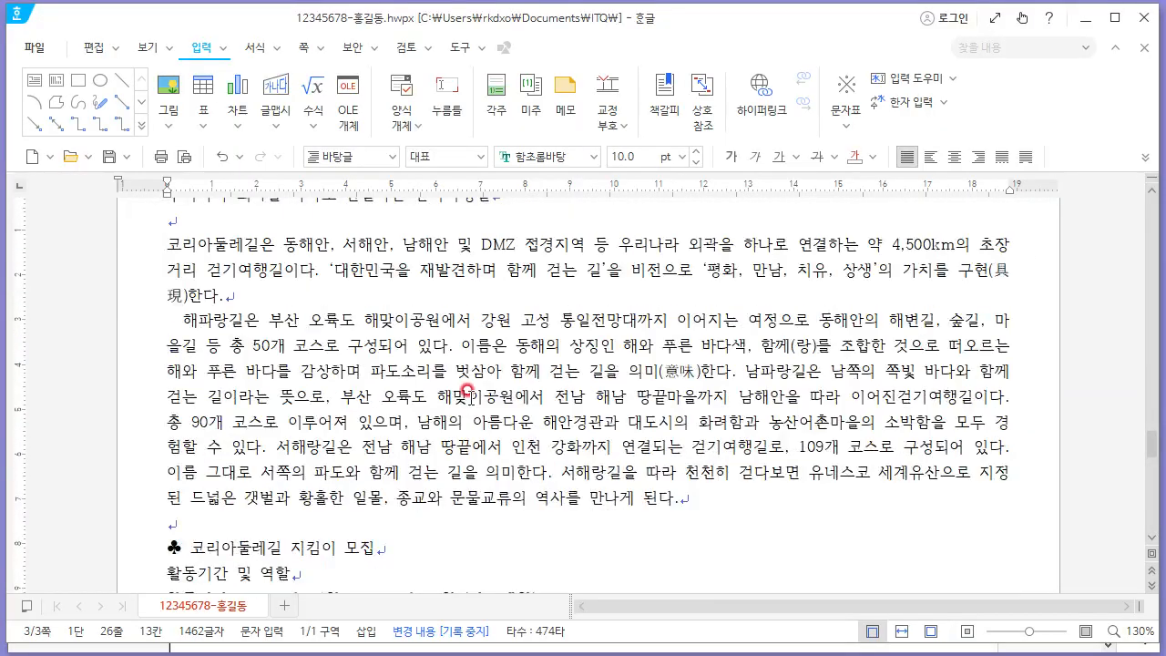
{"action": "scroll", "coordinate": [466, 390], "scroll_direction": "up", "scroll_amount": 3}
{"action": "scroll", "coordinate": [471, 387], "scroll_direction": "down", "scroll_amount": 3}
{"action": "scroll", "coordinate": [474, 364], "scroll_direction": "up", "scroll_amount": 3}
Format the title "우리나라 외곽을 하나로 연결하는 걷기여행길" as centred, bold 돋움 at 18 pt, per the exam PDF.
{"action": "key", "text": "alt+Tab"}
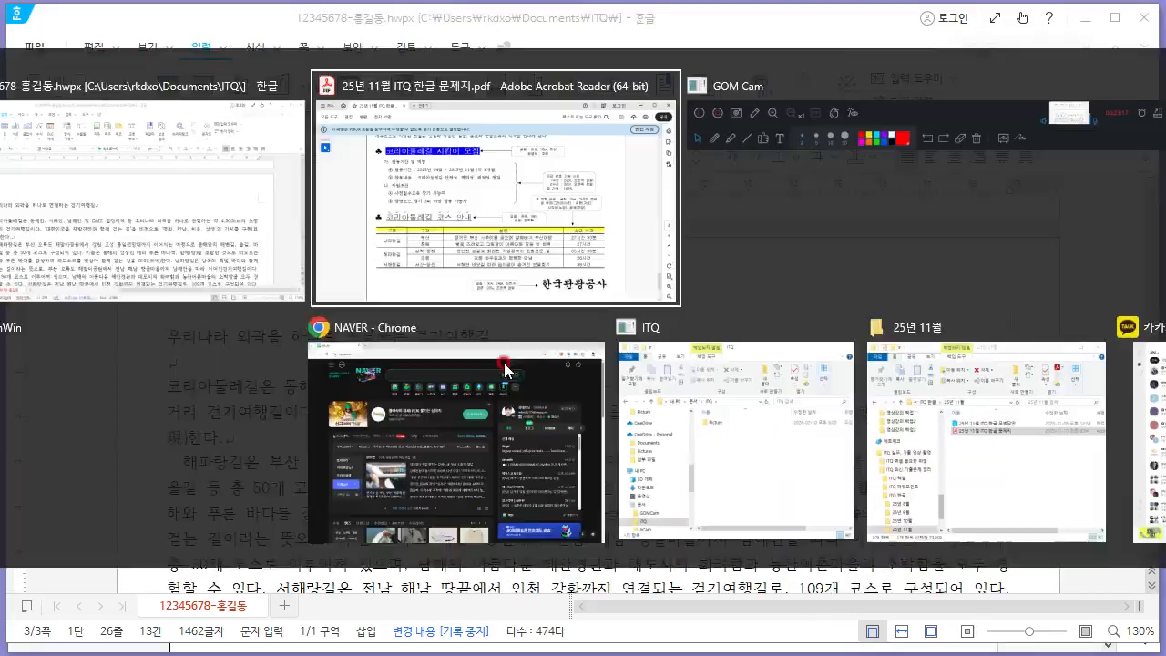
{"action": "scroll", "coordinate": [517, 351], "scroll_direction": "up", "scroll_amount": 8}
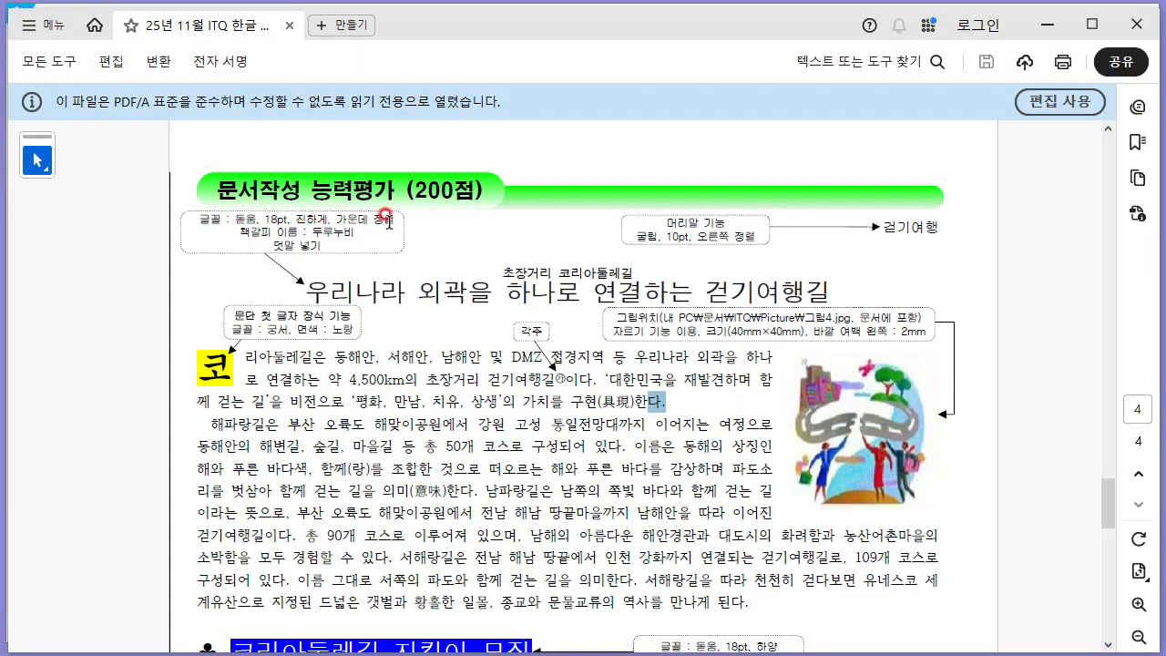
{"action": "key", "text": "alt+Tab"}
{"action": "left_click_drag", "start_coordinate": [492, 339], "coordinate": [167, 339]}
{"action": "left_click", "coordinate": [954, 157]}
{"action": "left_click", "coordinate": [554, 158]}
{"action": "type", "text": "돋움"}
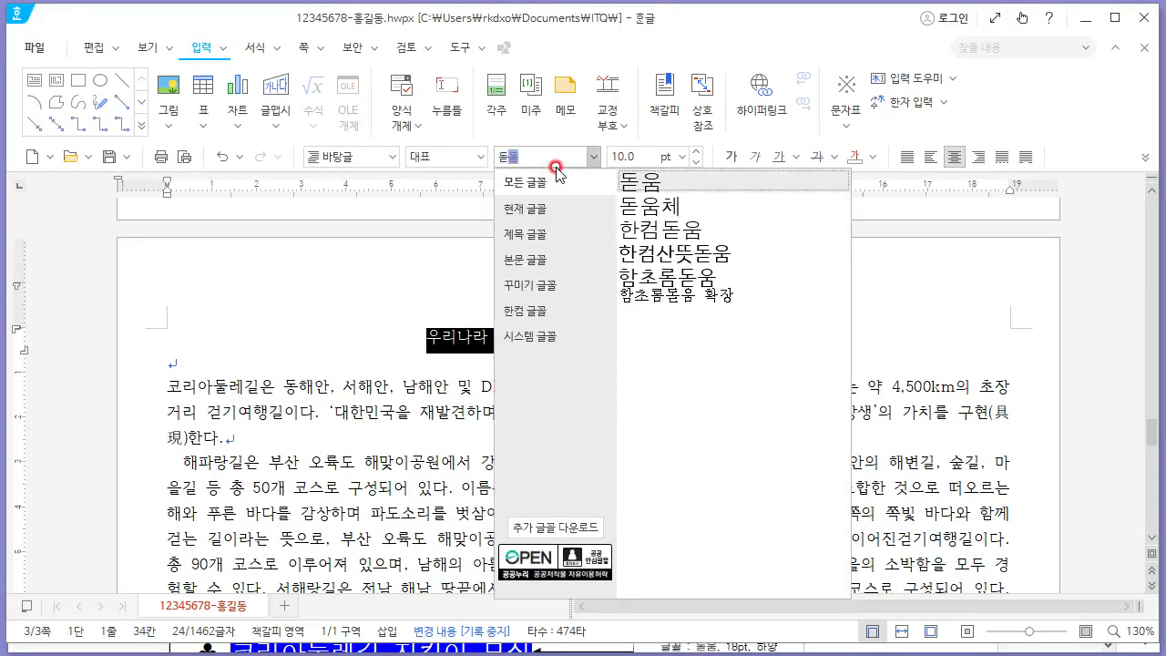
{"action": "key", "text": "Tab"}
{"action": "type", "text": "18"}
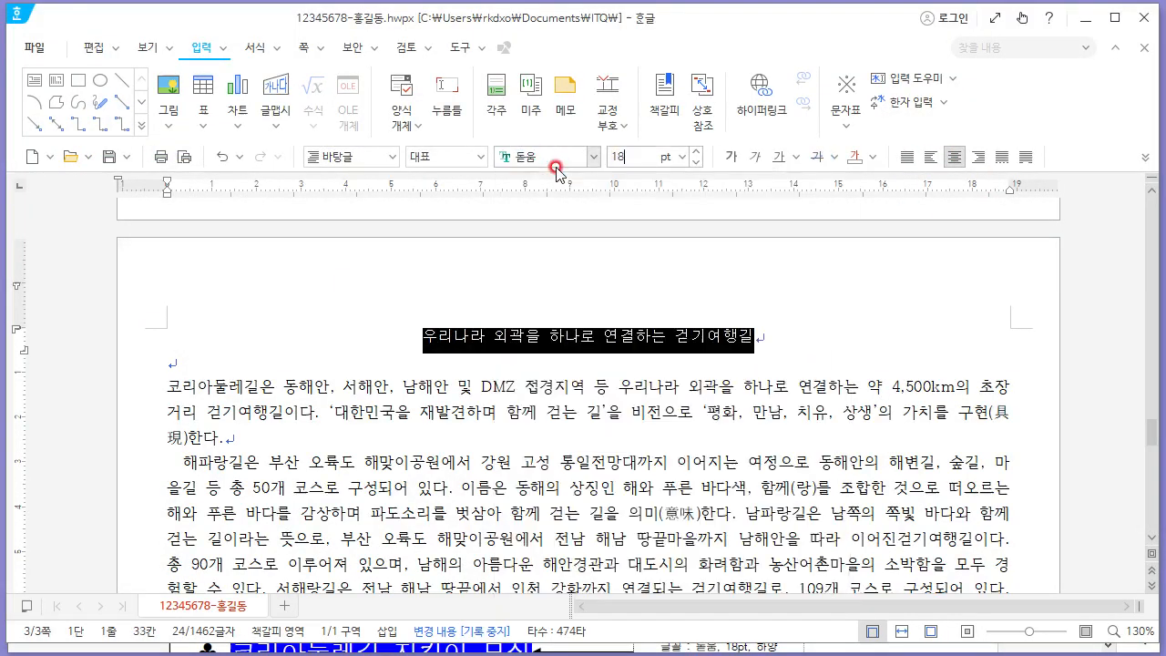
{"action": "left_click", "coordinate": [733, 159]}
{"action": "left_click", "coordinate": [788, 371]}
{"action": "left_click", "coordinate": [879, 356]}
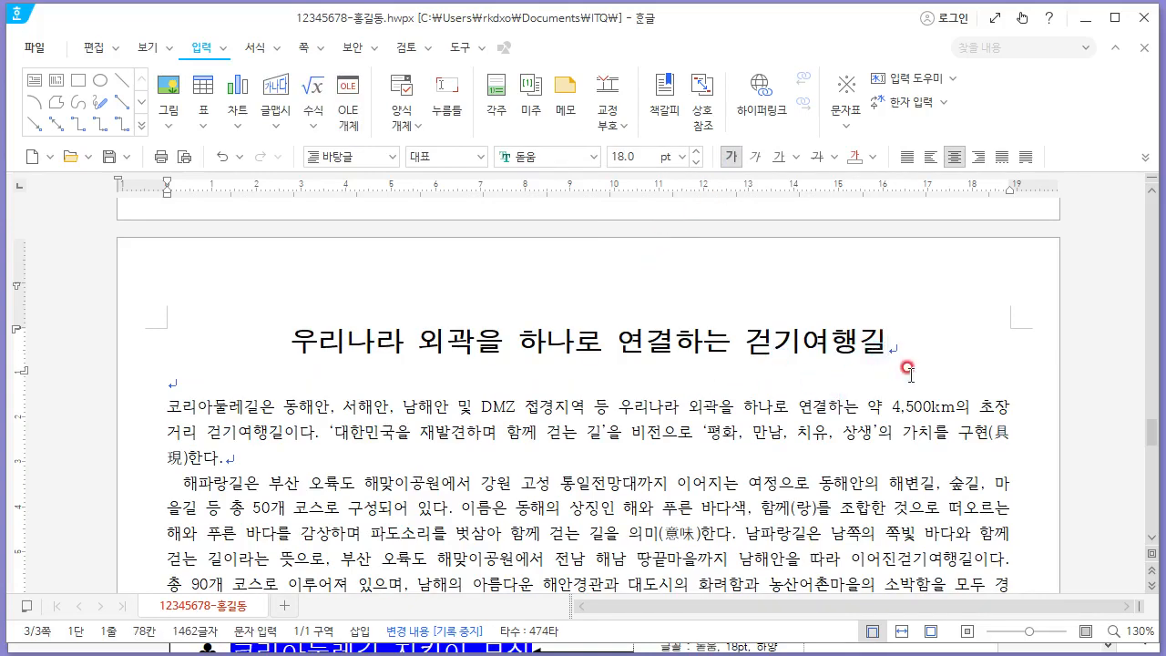
Add the ruby text (덧말) "초장거리 코리아둘레길" above the page title, as given in the exam PDF.
{"action": "key", "text": "alt+Tab"}
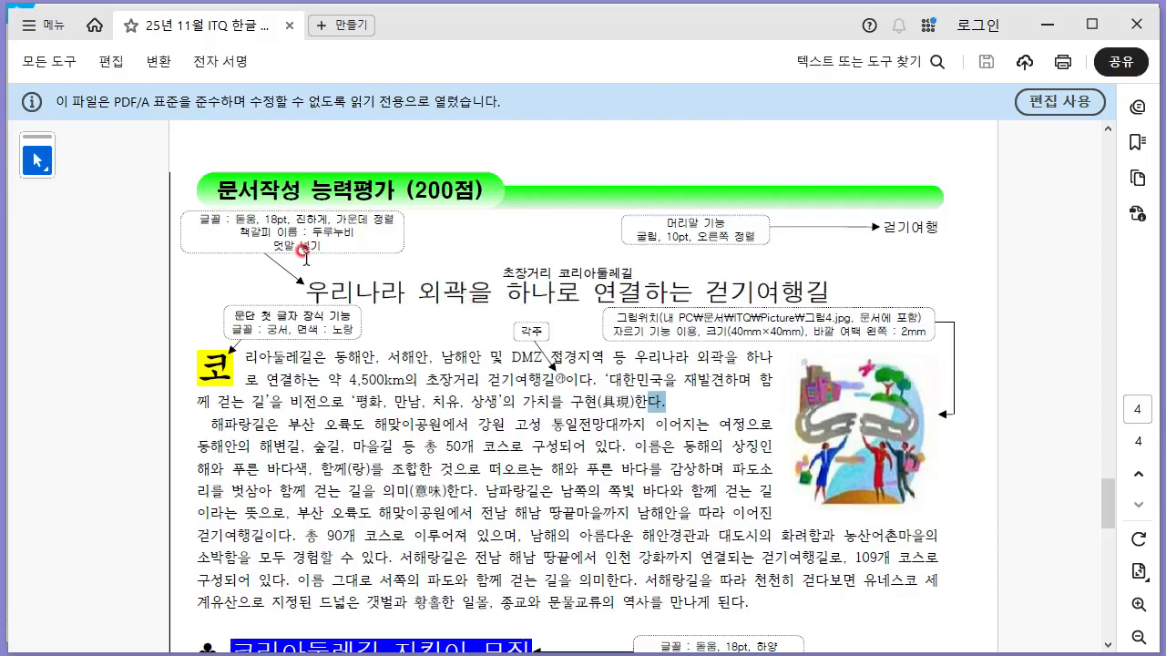
{"action": "key", "text": "alt+Tab"}
{"action": "left_click_drag", "start_coordinate": [289, 337], "coordinate": [902, 331]}
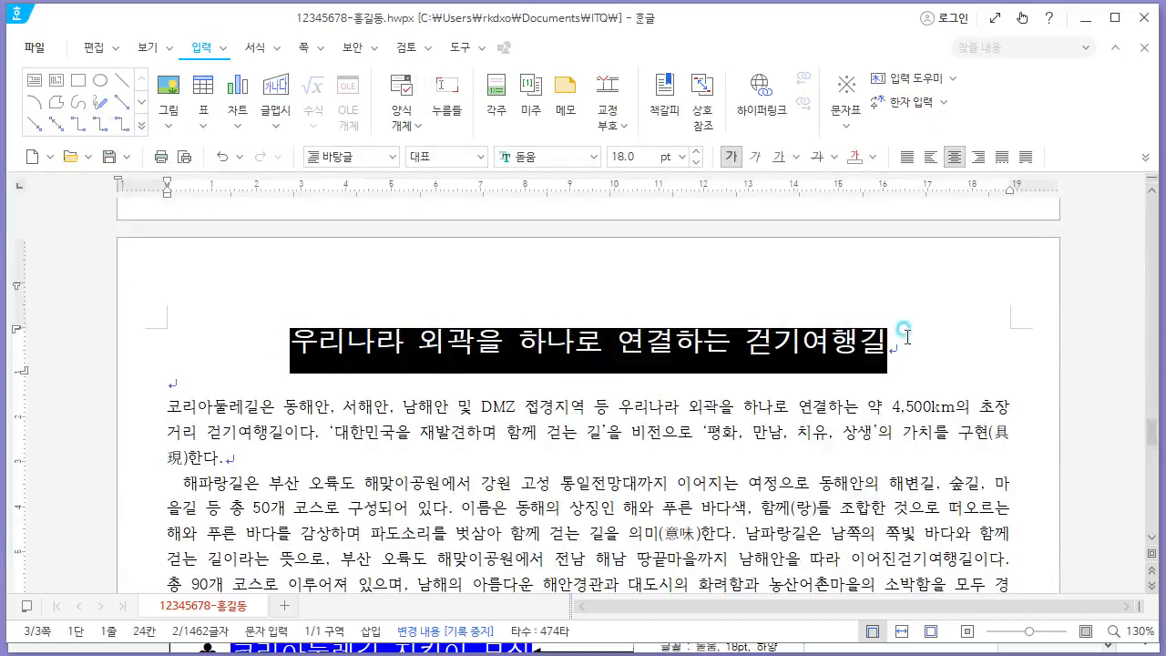
{"action": "right_click", "coordinate": [405, 343]}
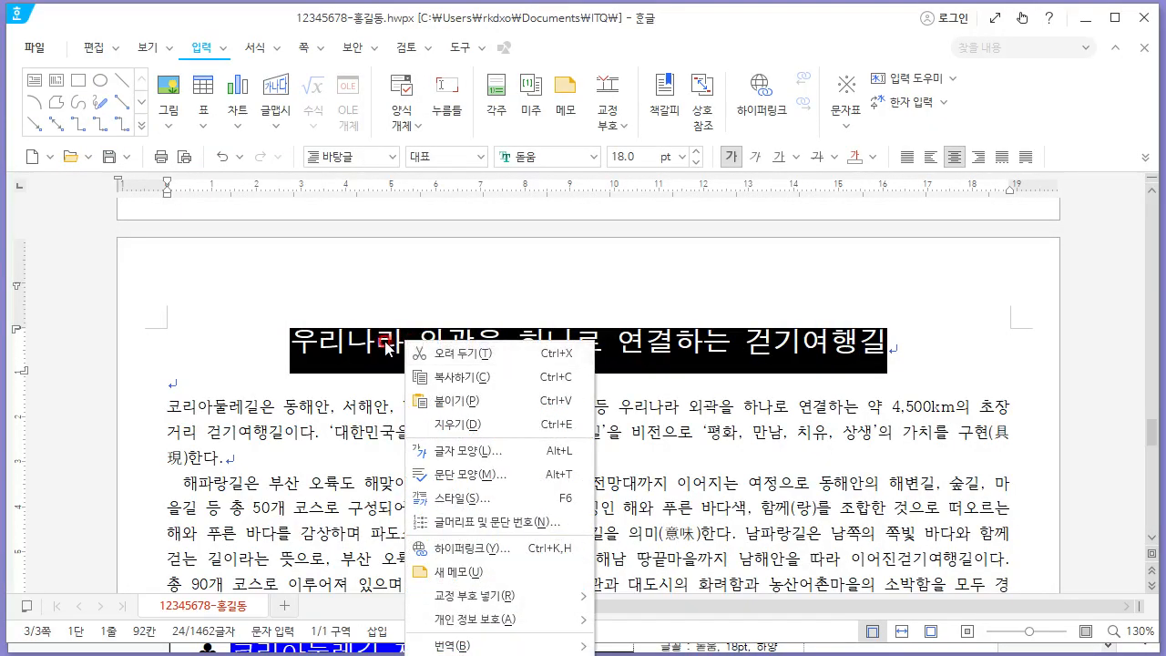
{"action": "left_click", "coordinate": [386, 342]}
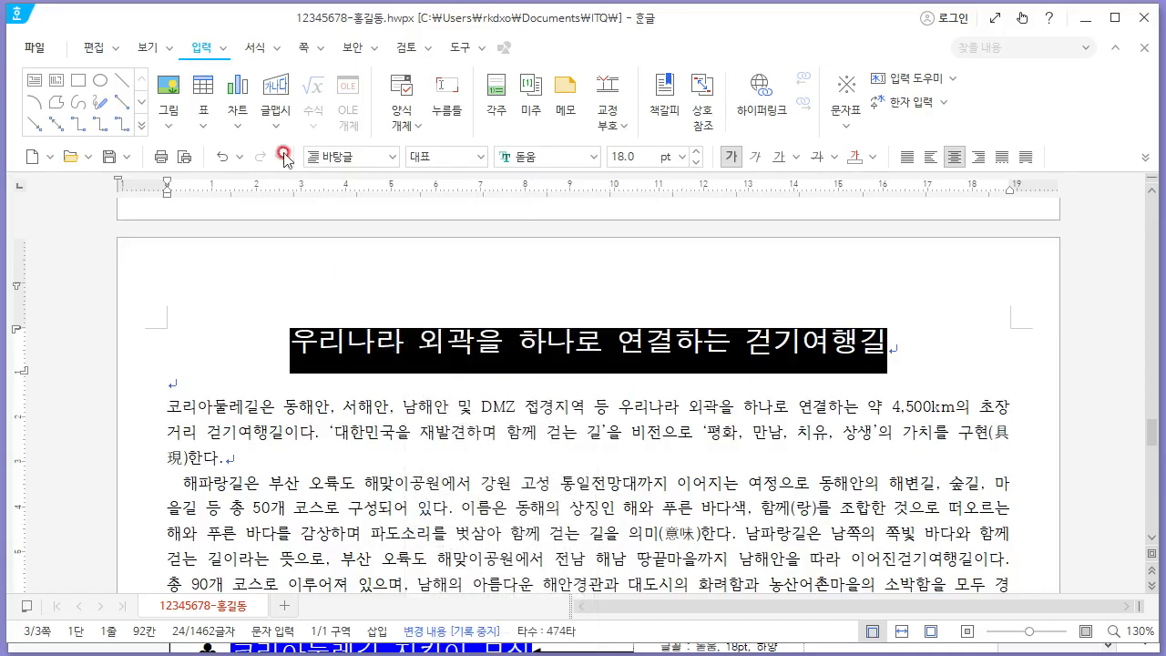
{"action": "left_click", "coordinate": [223, 48]}
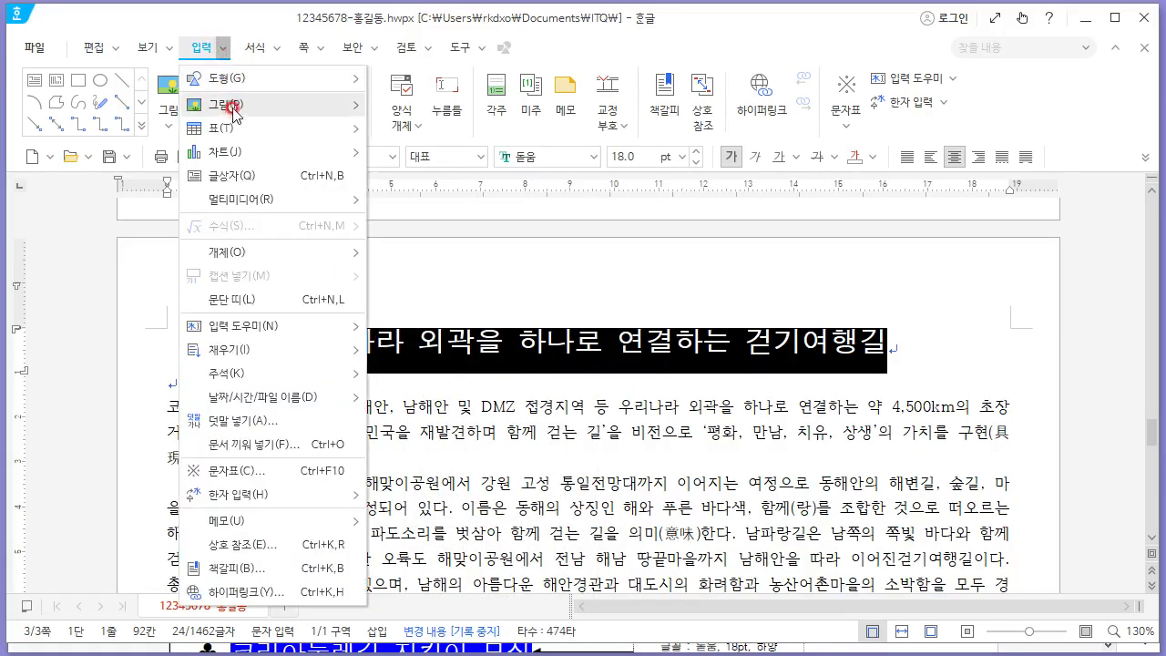
{"action": "left_click", "coordinate": [259, 424]}
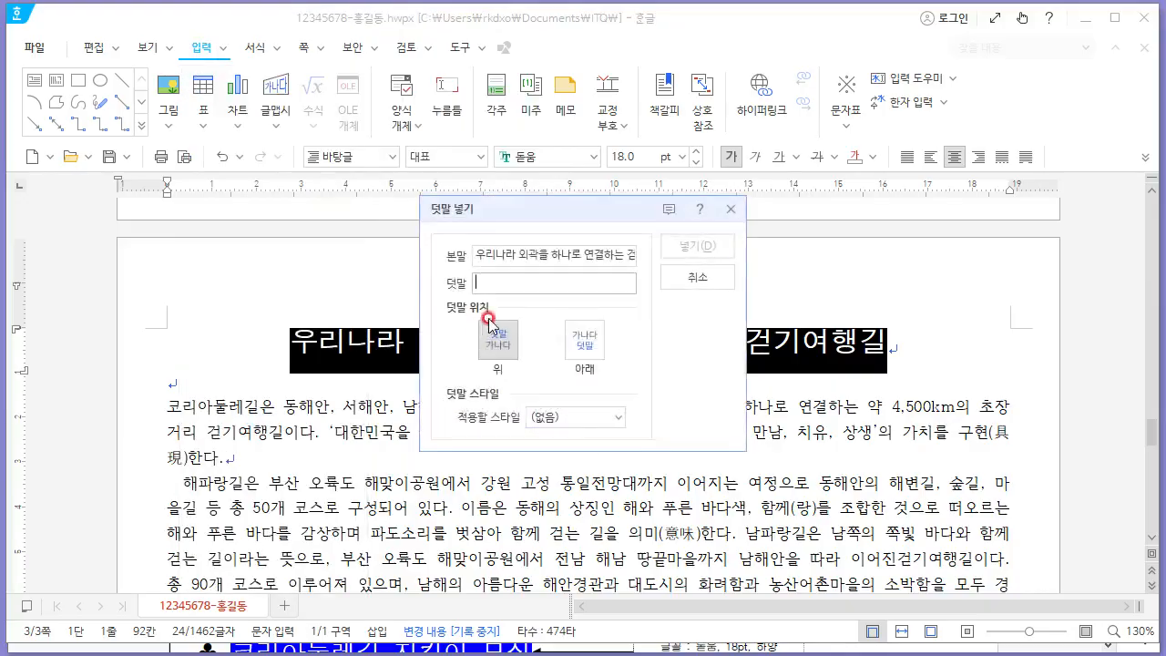
{"action": "key", "text": "alt+Tab"}
{"action": "key", "text": "alt+Tab"}
{"action": "type", "text": "초장거"}
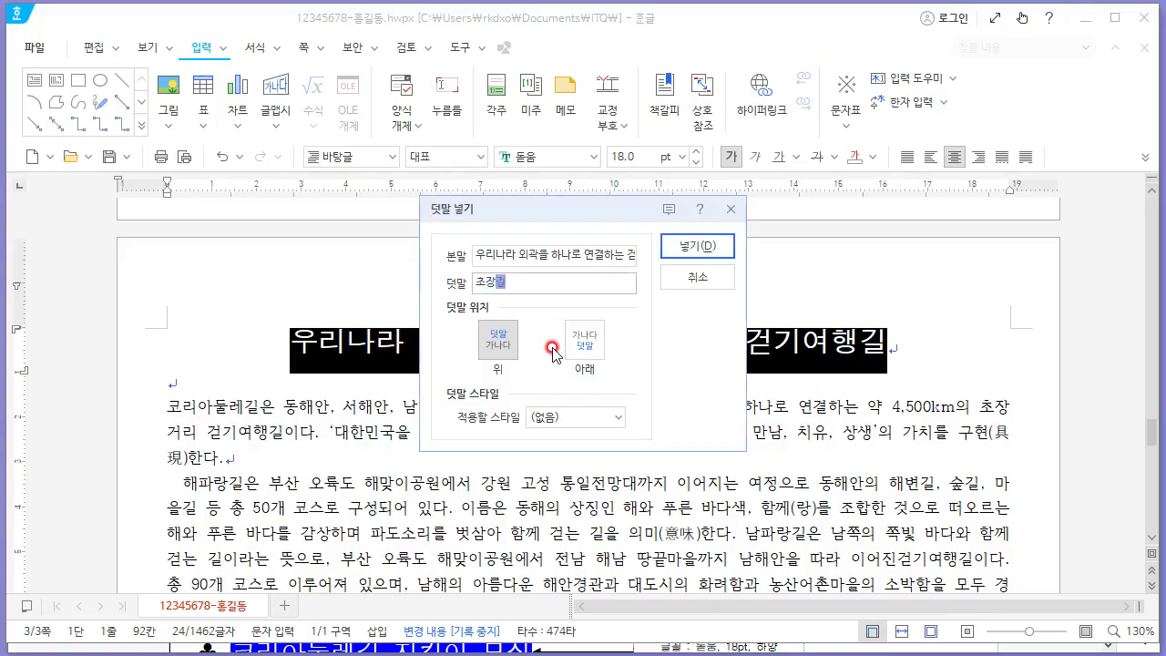
{"action": "type", "text": "리"}
{"action": "key", "text": "alt+Tab"}
{"action": "key", "text": "alt+Tab"}
{"action": "type", "text": "코리"}
{"action": "left_click", "coordinate": [700, 242]}
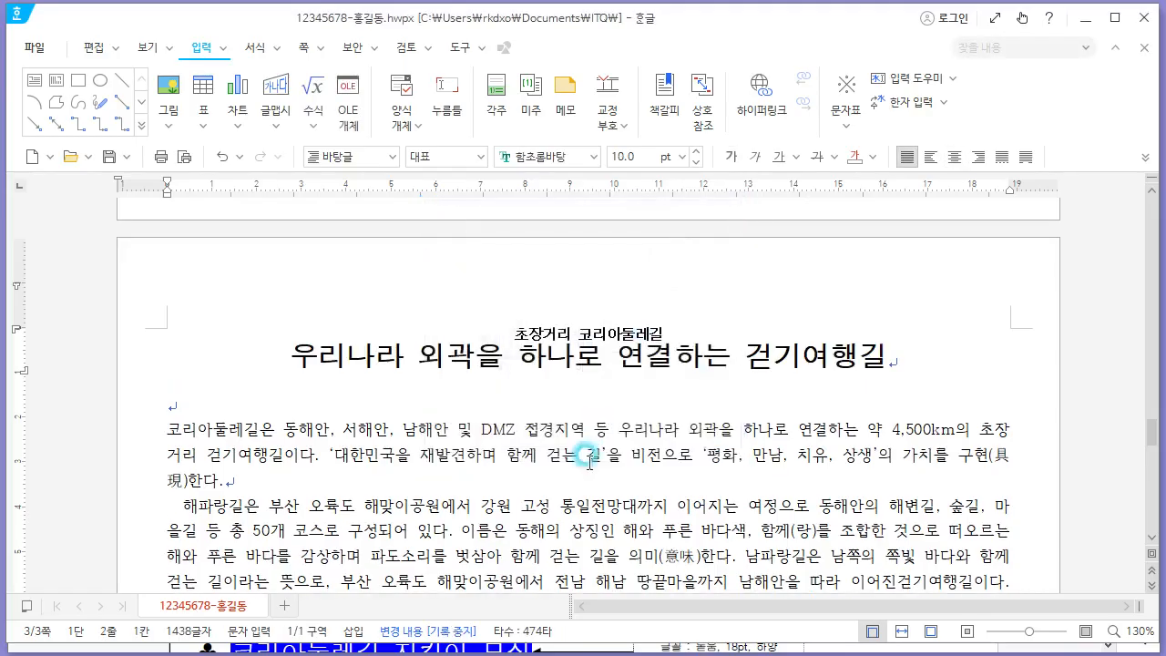
Insert a header on both odd and even pages without a preset layout, containing the text "걷기여행", per the exam PDF.
{"action": "key", "text": "alt+Tab"}
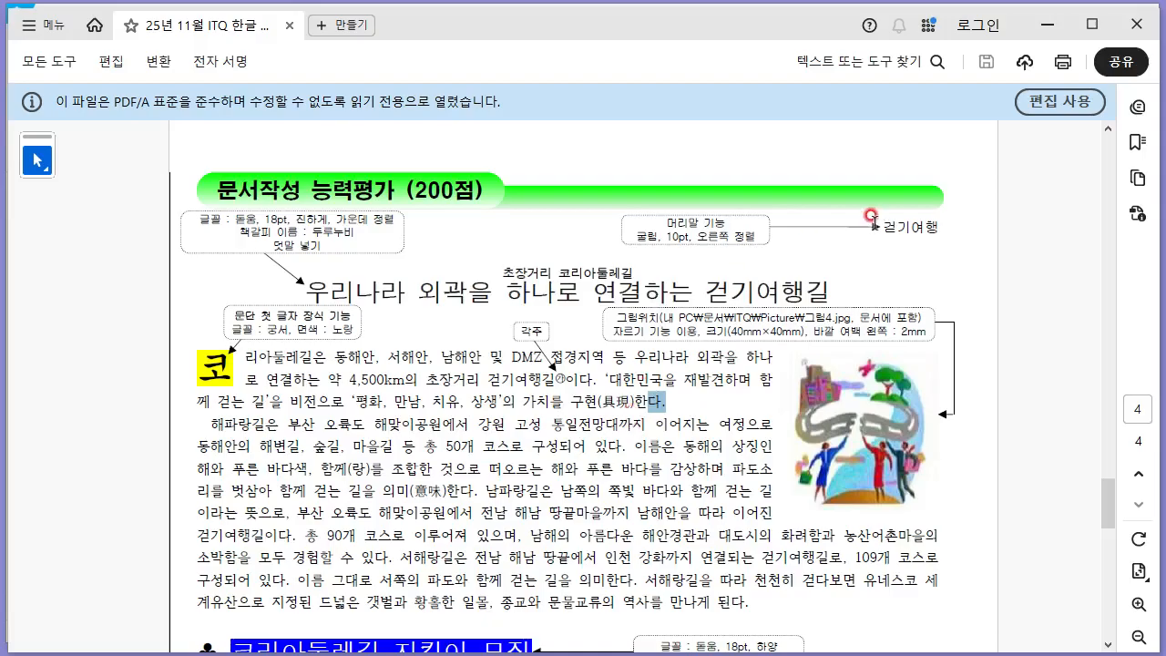
{"action": "key", "text": "alt+Tab"}
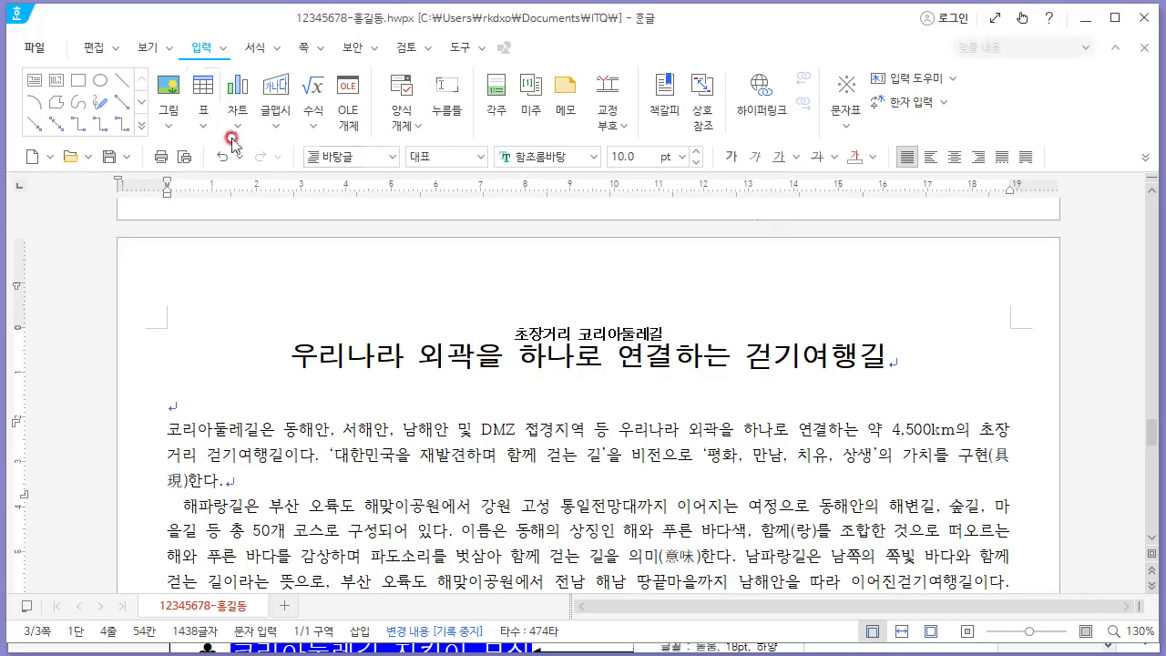
{"action": "left_click", "coordinate": [305, 50]}
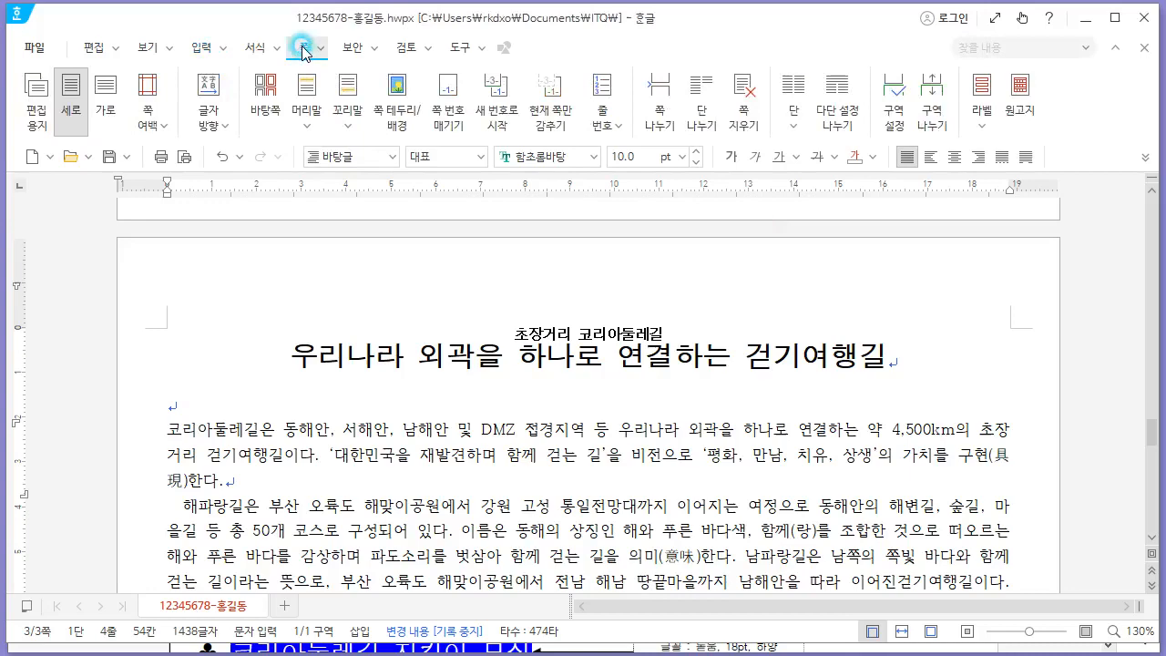
{"action": "left_click", "coordinate": [307, 109]}
{"action": "mouse_move", "coordinate": [325, 151]}
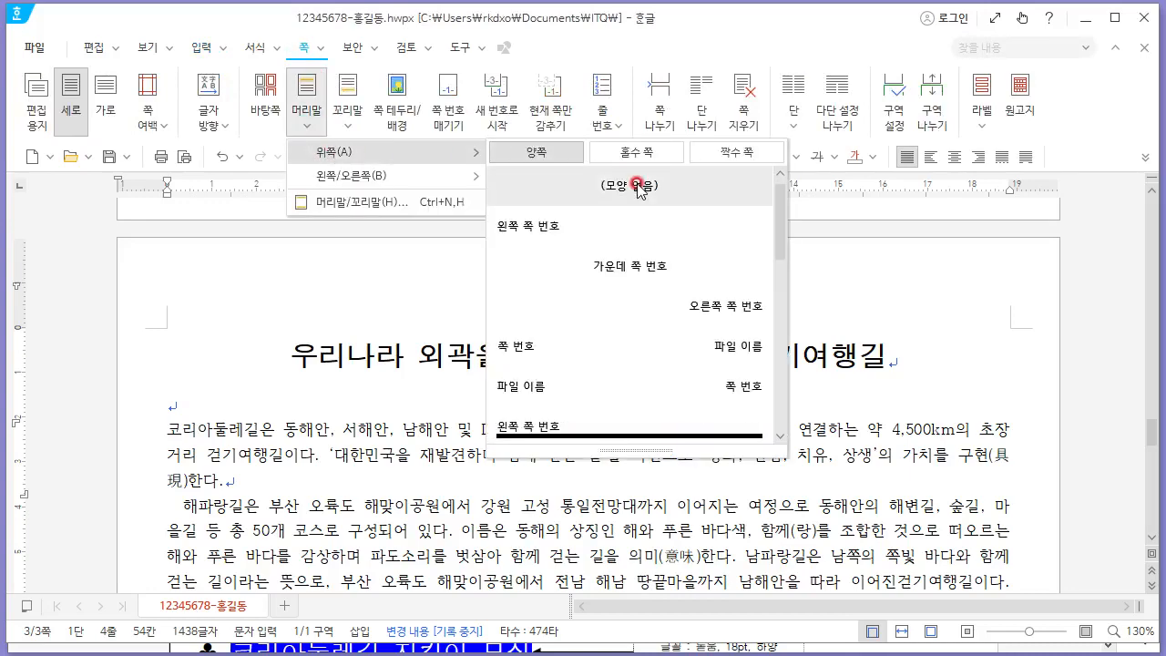
{"action": "left_click", "coordinate": [638, 188]}
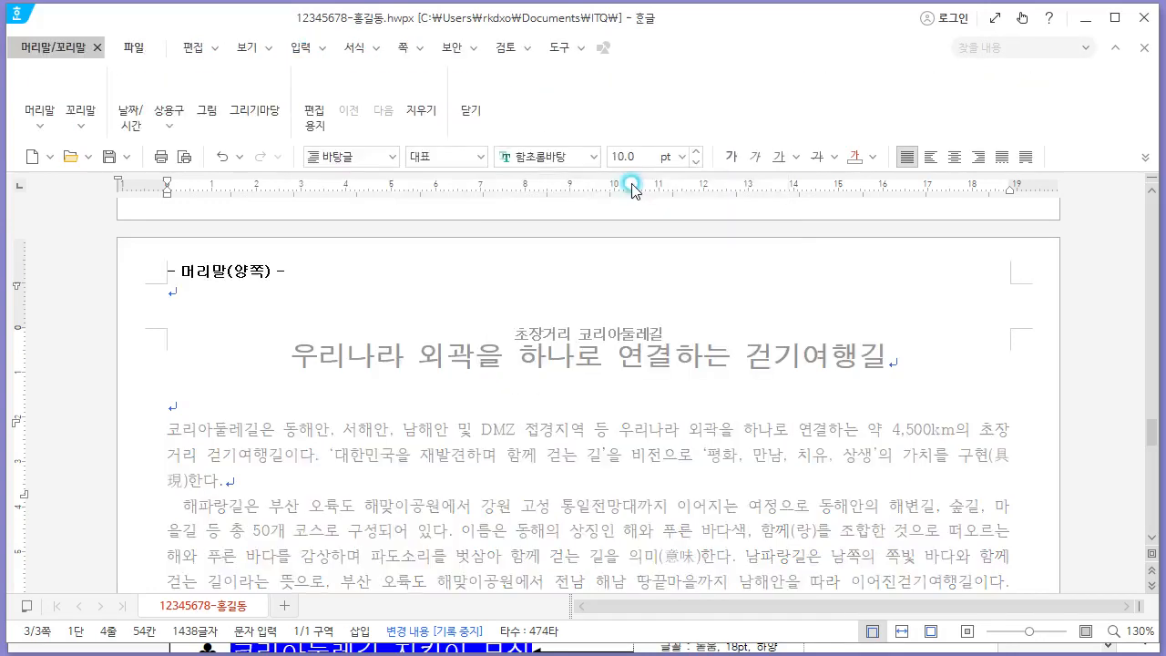
{"action": "key", "text": "alt+Tab"}
{"action": "key", "text": "alt+Tab"}
{"action": "type", "text": "걷기"}
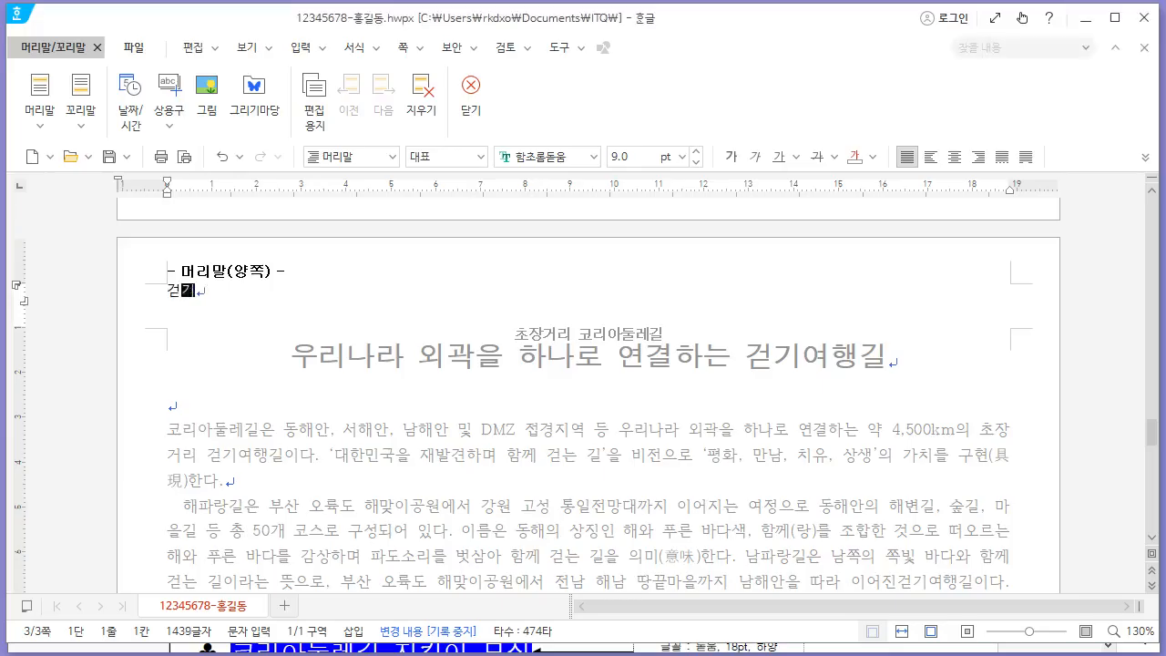
{"action": "type", "text": "여행"}
Right-align the header text "걷기여행", set its font to 굴림, and finish editing the header.
{"action": "left_click", "coordinate": [978, 157]}
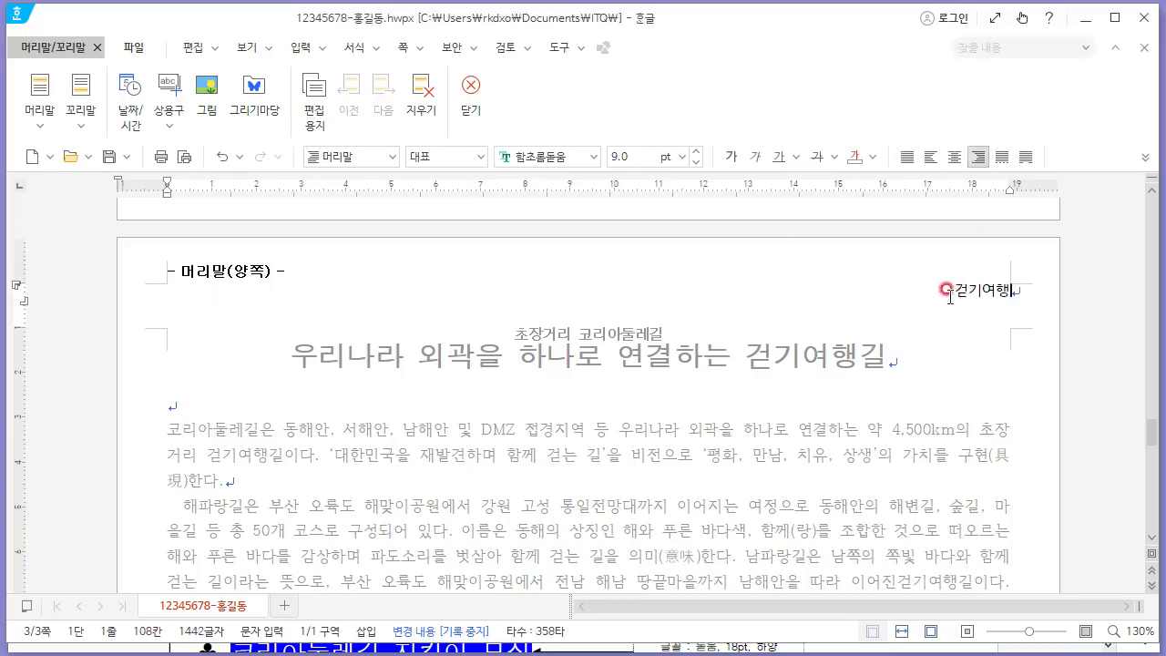
{"action": "key", "text": "alt+Tab"}
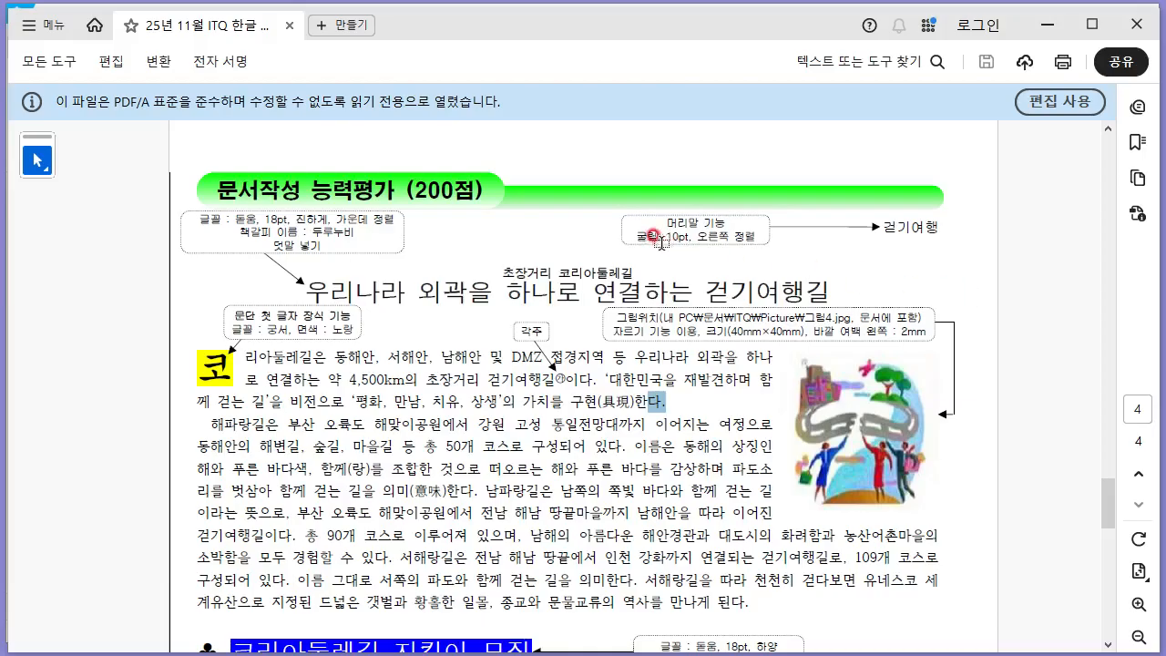
{"action": "key", "text": "alt+Tab"}
{"action": "left_click", "coordinate": [559, 150]}
{"action": "type", "text": "굴림"}
{"action": "key", "text": "Return"}
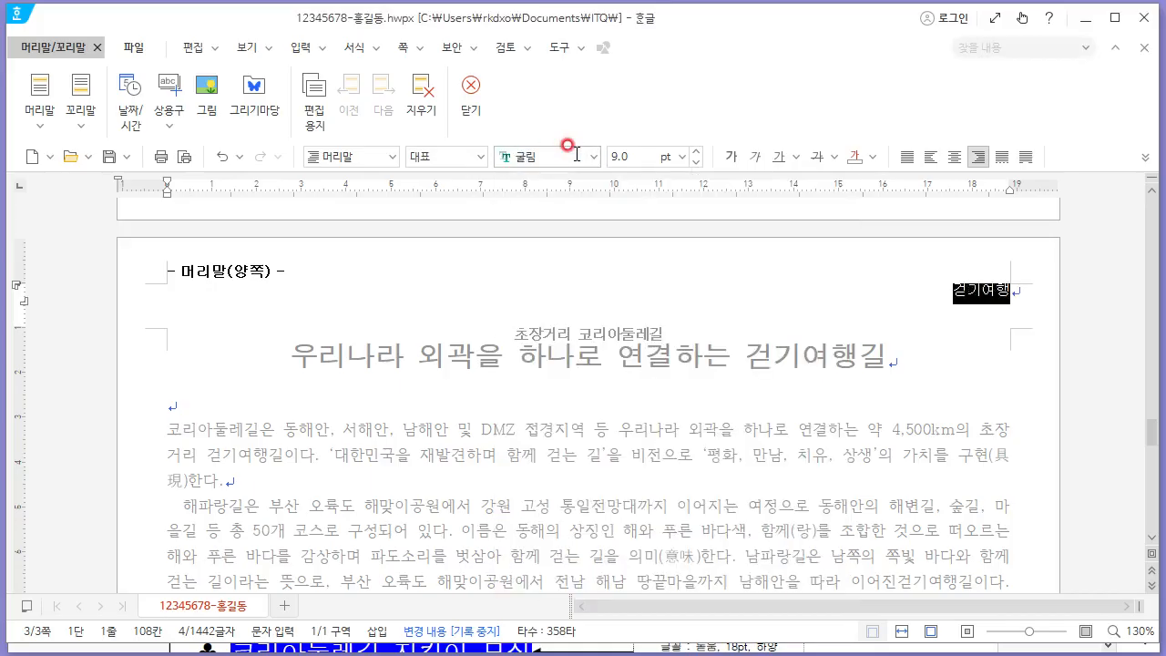
{"action": "left_click", "coordinate": [473, 102]}
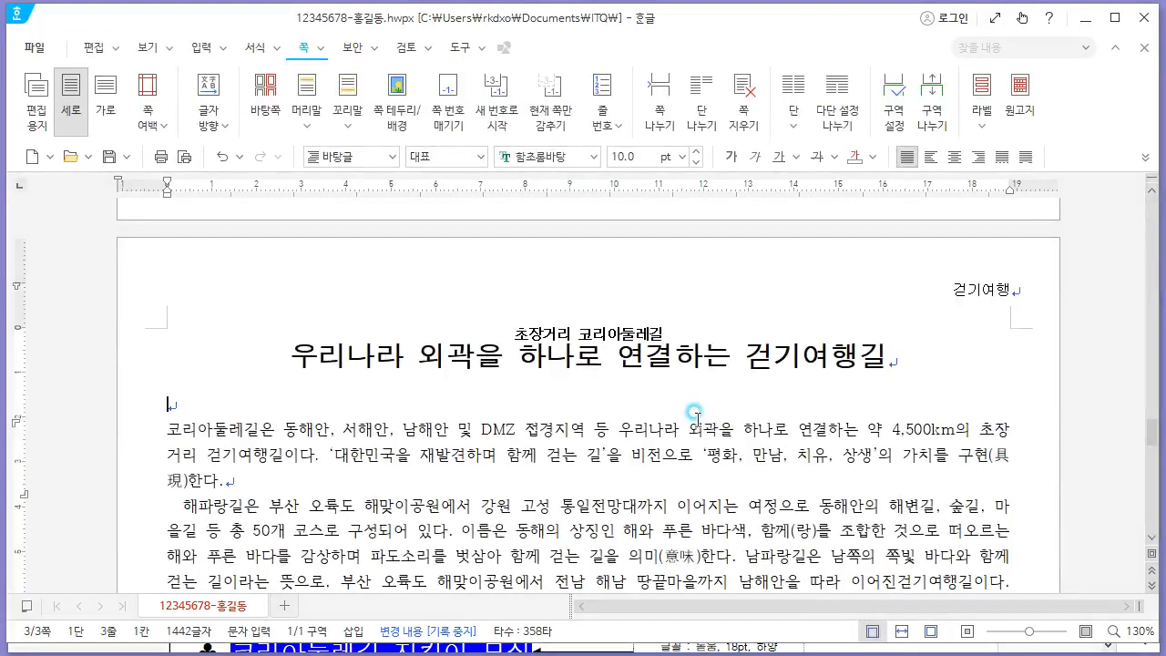
Start the paragraph first-letter decoration (문단 첫 글자 장식) on the first body paragraph and choose the two-line shape, as in the exam PDF.
{"action": "left_click", "coordinate": [692, 403]}
{"action": "scroll", "coordinate": [692, 402], "scroll_direction": "down", "scroll_amount": 3}
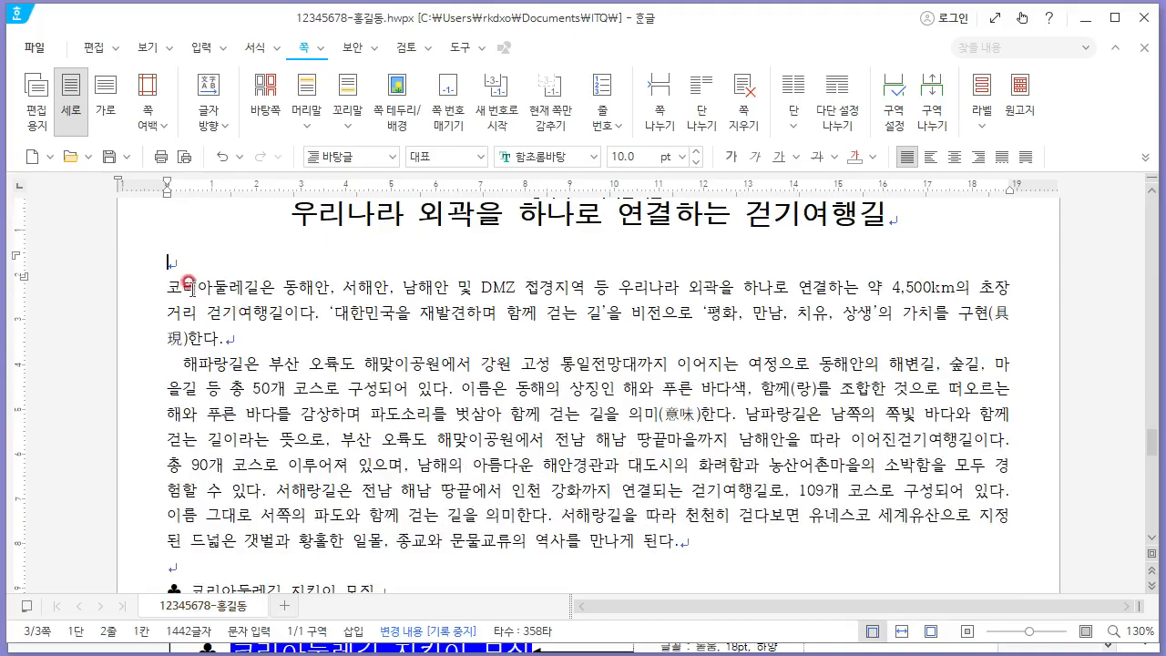
{"action": "left_click", "coordinate": [195, 341]}
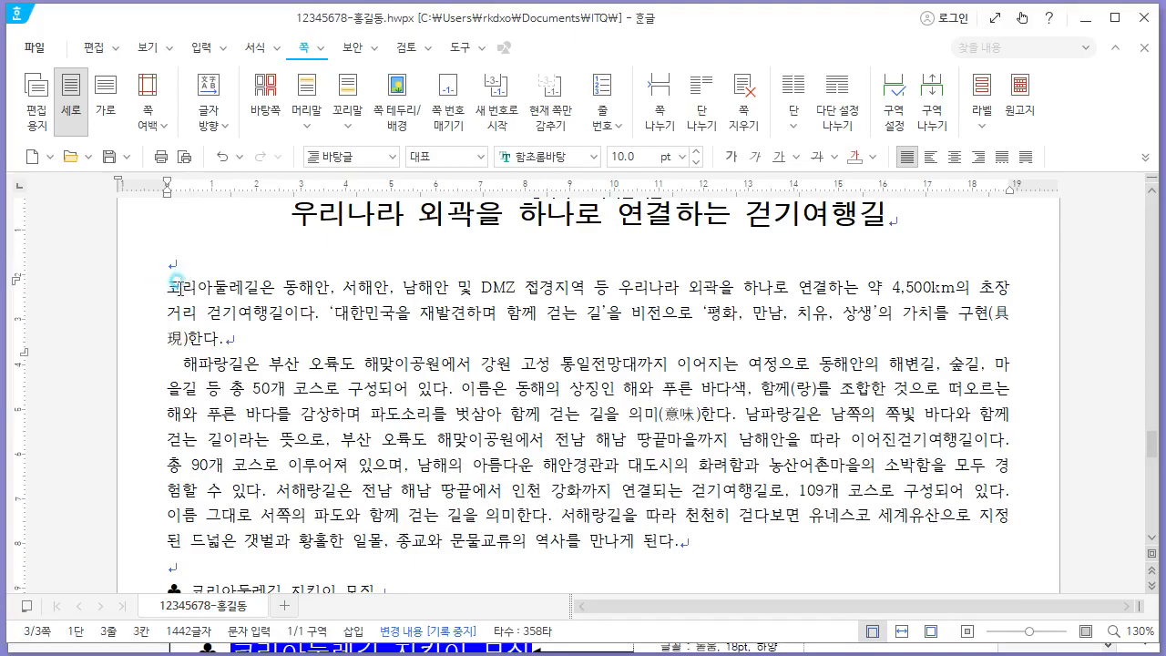
{"action": "left_click", "coordinate": [274, 53]}
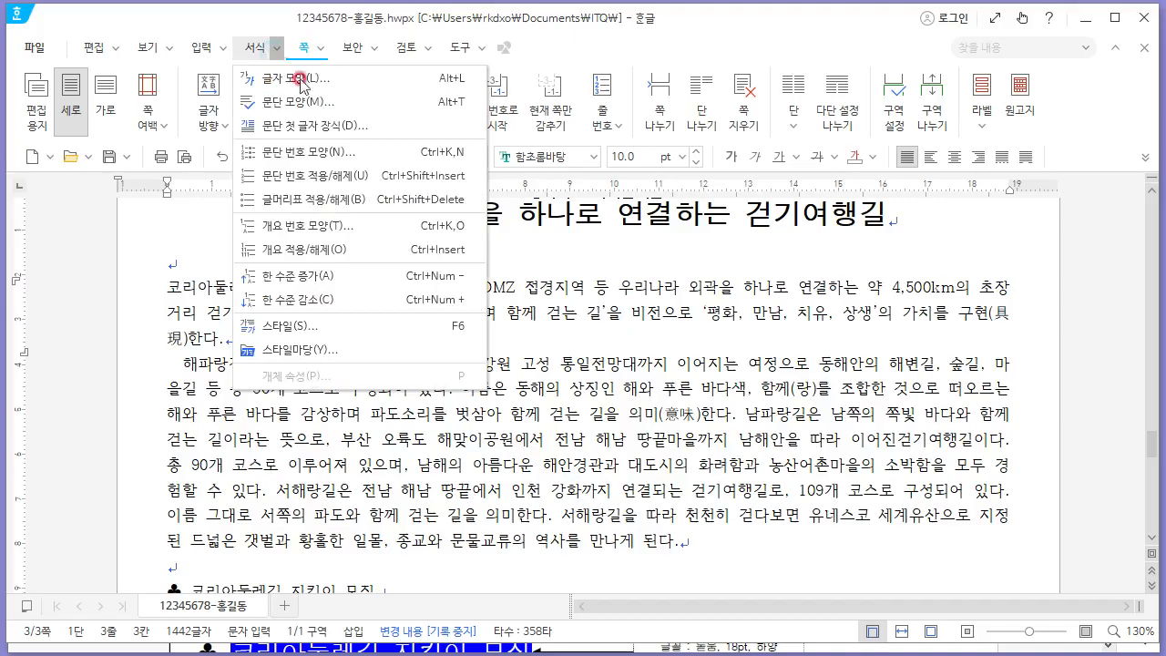
{"action": "left_click", "coordinate": [334, 132]}
{"action": "key", "text": "alt+Tab"}
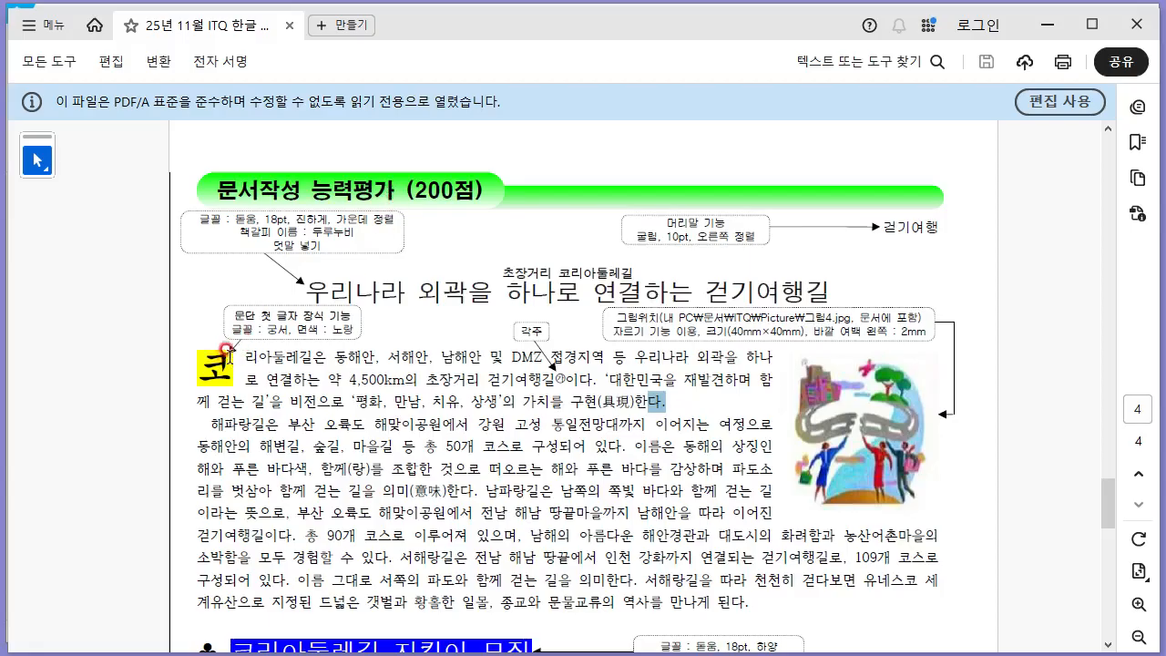
{"action": "key", "text": "alt+Tab"}
{"action": "left_click", "coordinate": [470, 237]}
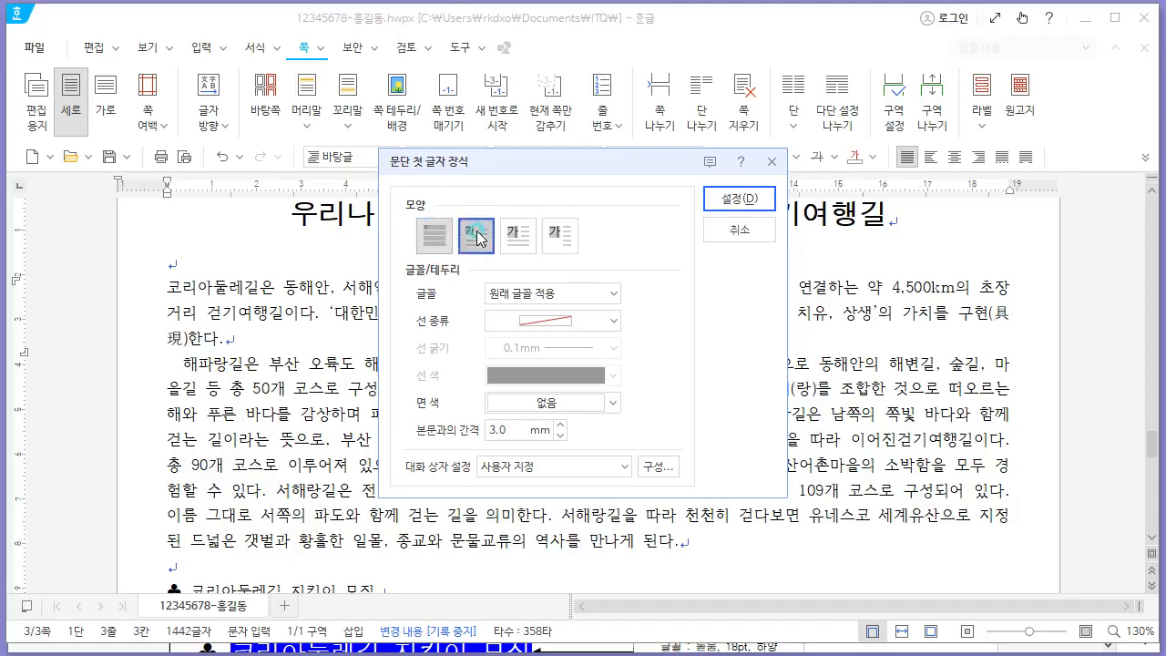
{"action": "key", "text": "alt+Tab"}
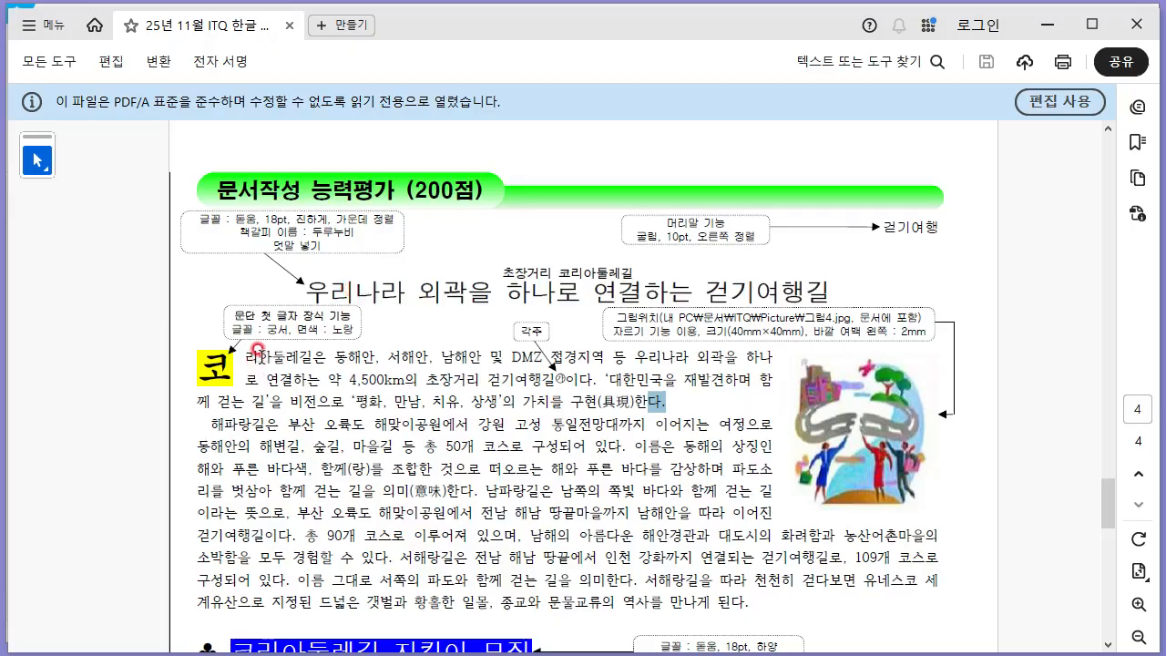
{"action": "key", "text": "alt+Tab"}
{"action": "key", "text": "alt+Tab"}
{"action": "key", "text": "alt+Tab"}
Set the drop cap's font to 궁서 and its face colour to yellow, and apply the decoration.
{"action": "left_click", "coordinate": [613, 293]}
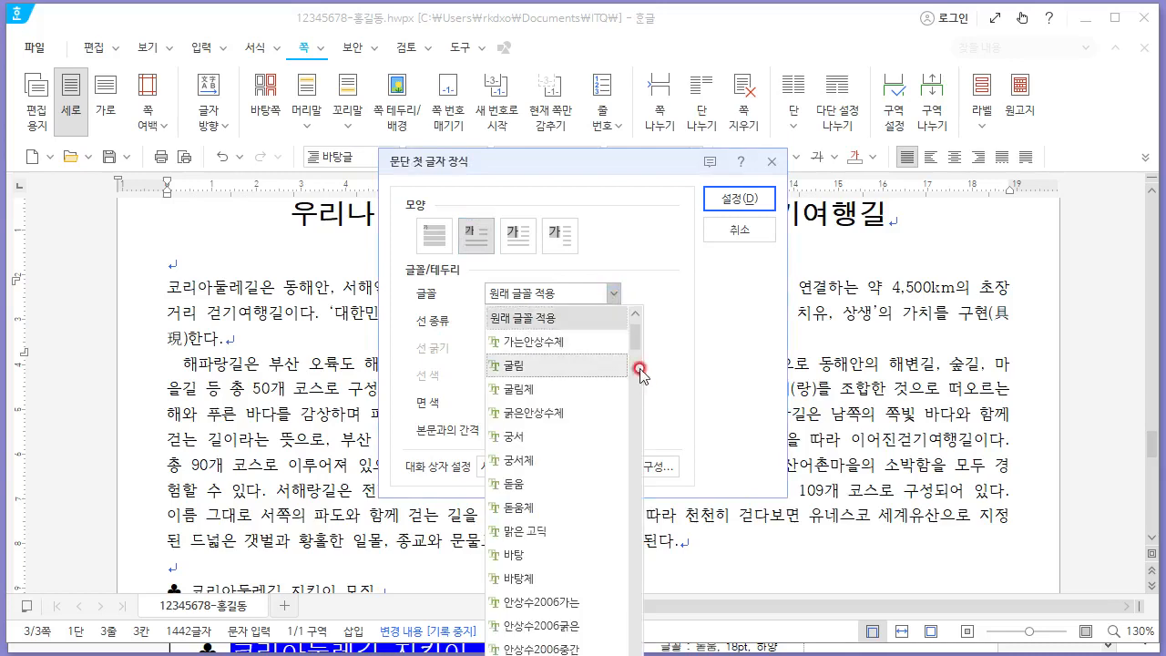
{"action": "left_click", "coordinate": [523, 436]}
{"action": "left_click", "coordinate": [537, 401]}
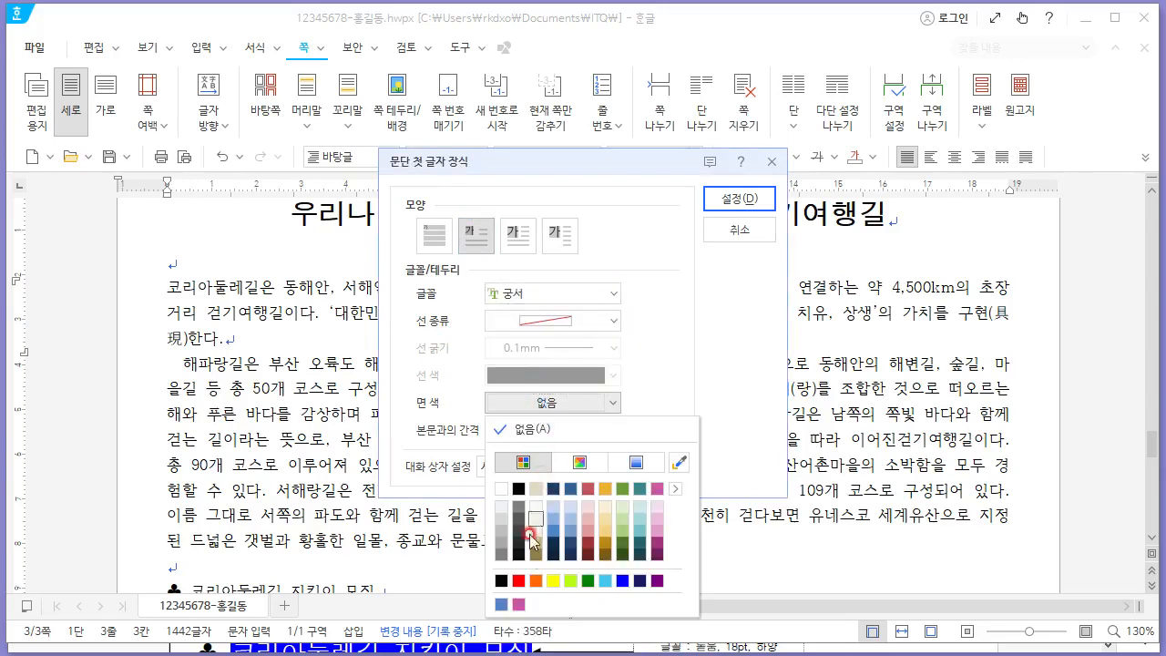
{"action": "left_click", "coordinate": [553, 581]}
{"action": "left_click", "coordinate": [739, 198]}
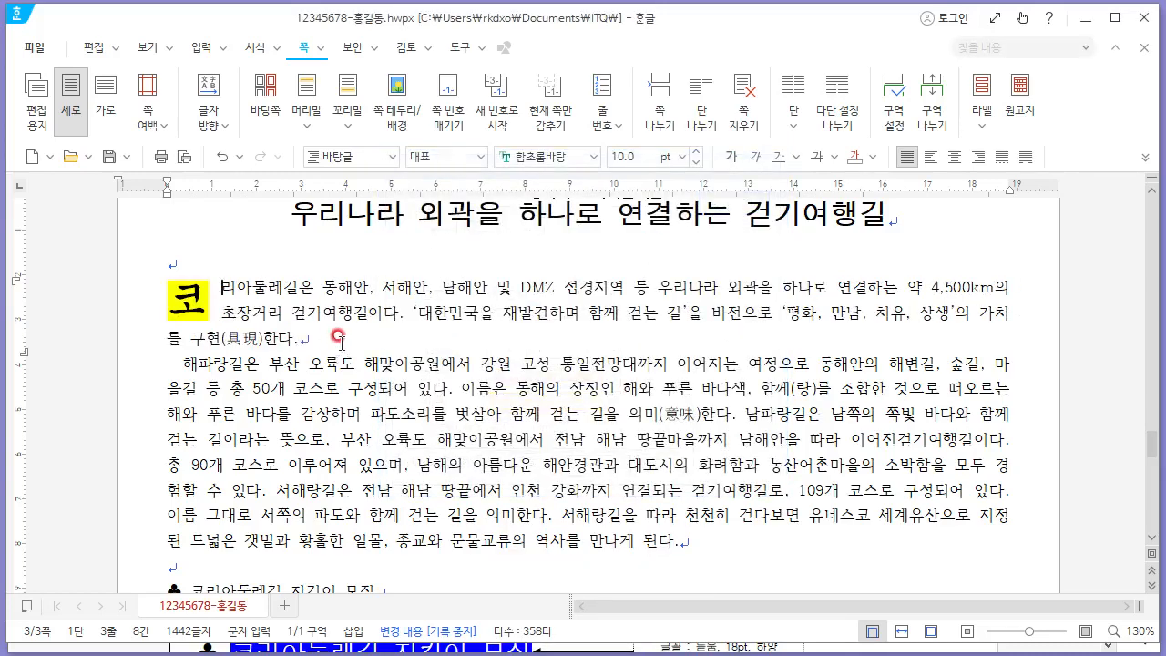
Insert a footnote directly after "걷기여행길" in the first body paragraph, at the place marked in the exam PDF.
{"action": "key", "text": "alt+Tab"}
{"action": "scroll", "coordinate": [383, 324], "scroll_direction": "down", "scroll_amount": 2}
{"action": "left_click", "coordinate": [493, 291]}
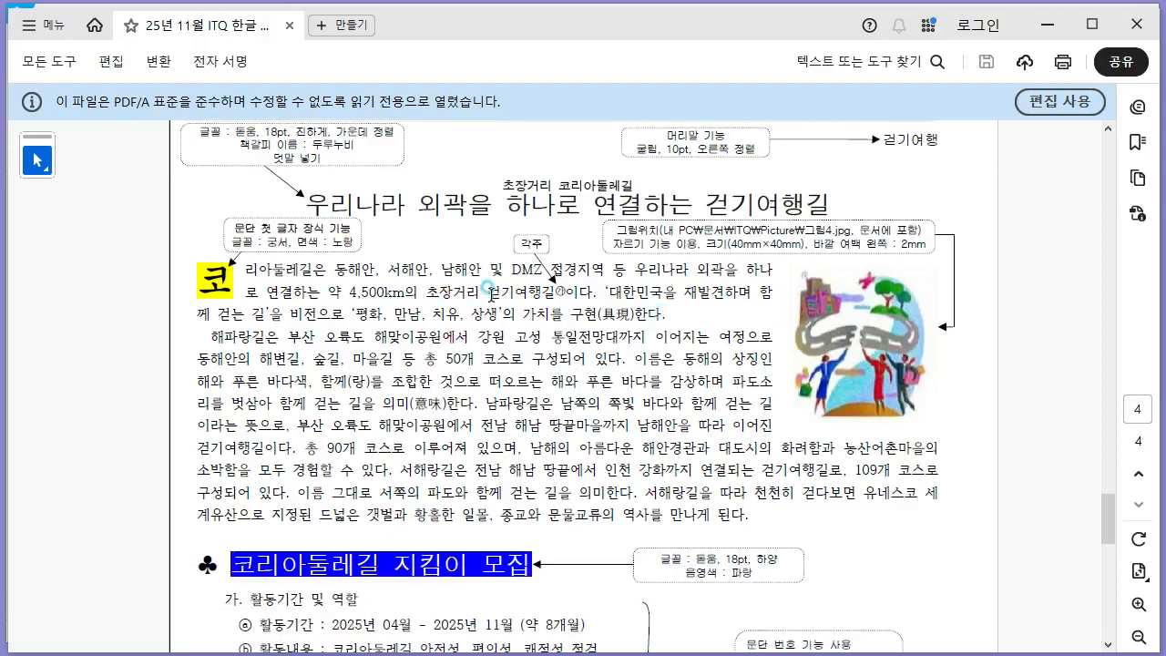
{"action": "key", "text": "alt+Tab"}
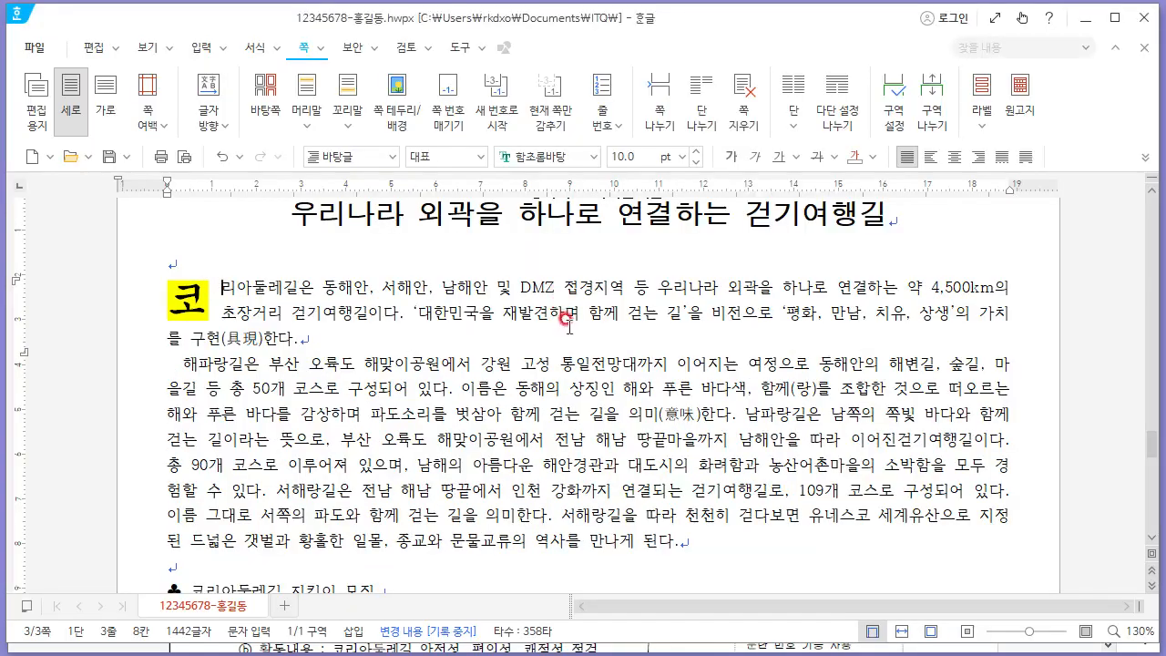
{"action": "left_click", "coordinate": [366, 311]}
{"action": "left_click", "coordinate": [373, 338]}
{"action": "left_click", "coordinate": [206, 53]}
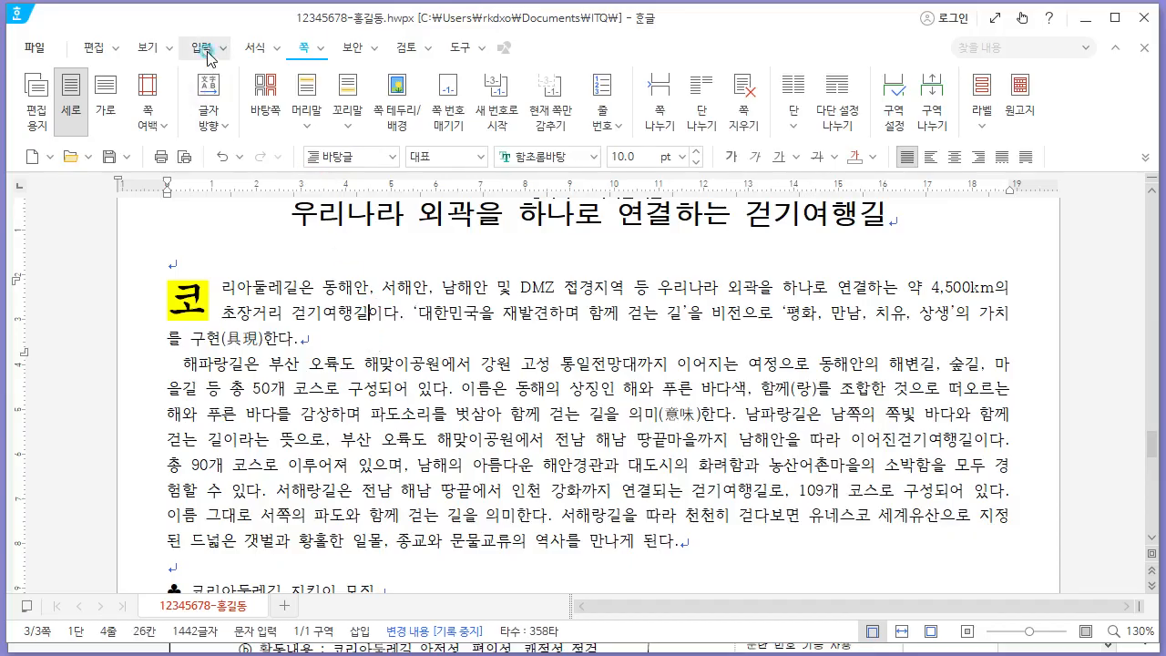
{"action": "left_click", "coordinate": [492, 122]}
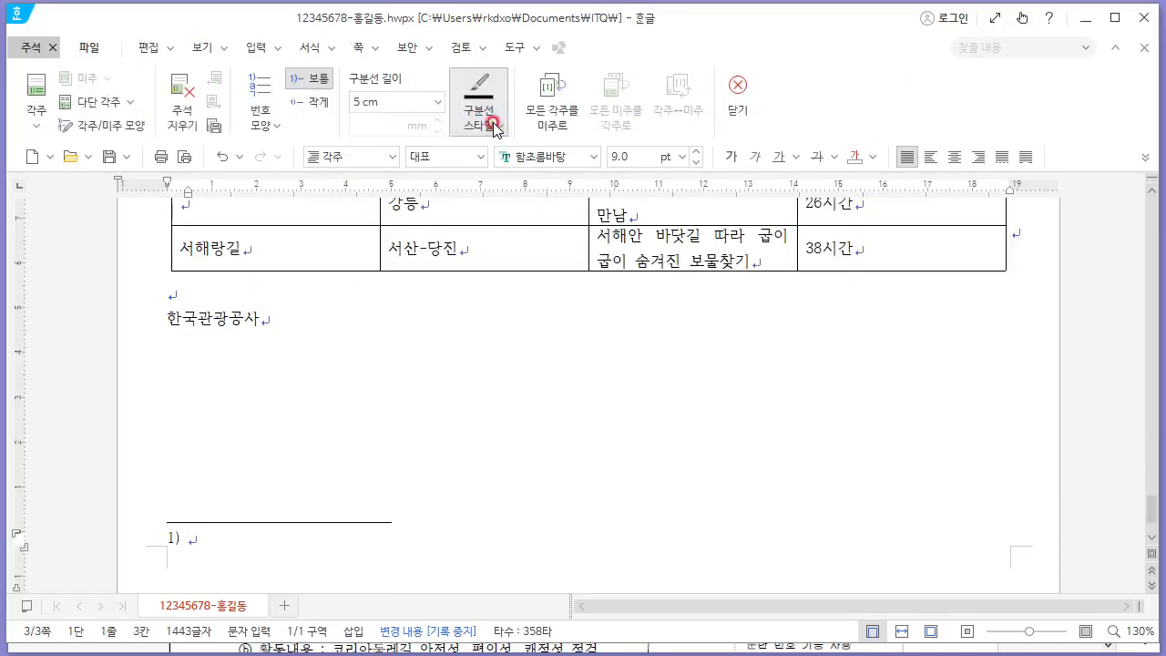
Change the footnote number format to the circled ㉮, ㉯, ㉰ style shown in the exam PDF.
{"action": "key", "text": "alt+Tab"}
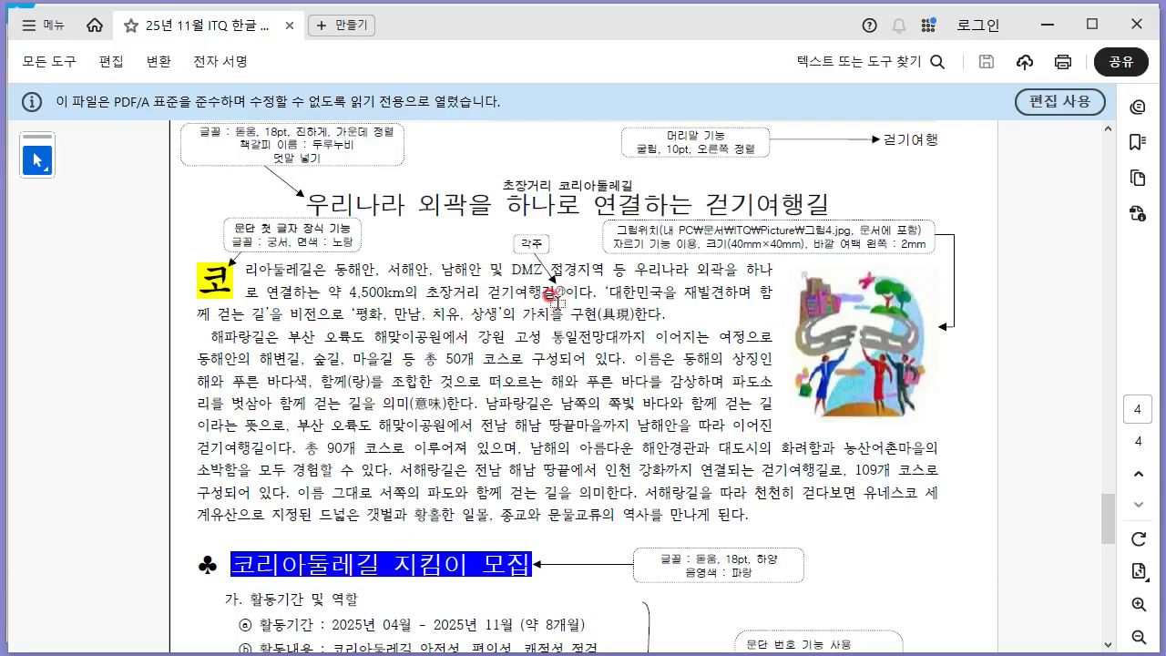
{"action": "key", "text": "alt+Tab"}
{"action": "left_click", "coordinate": [262, 118]}
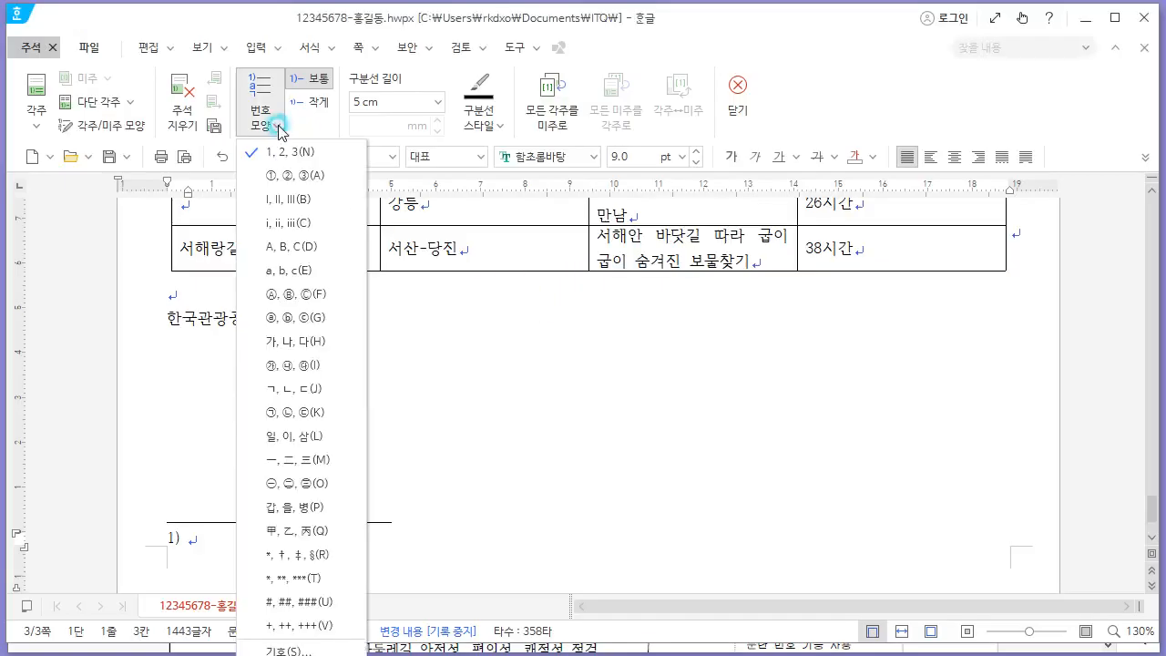
{"action": "left_click", "coordinate": [301, 365]}
{"action": "scroll", "coordinate": [247, 474], "scroll_direction": "down", "scroll_amount": 1}
Begin the footnote text with "관련 프로그램 : 길동무 프로그램," as given in the exam PDF.
{"action": "key", "text": "alt+Tab"}
{"action": "scroll", "coordinate": [383, 447], "scroll_direction": "down", "scroll_amount": 5}
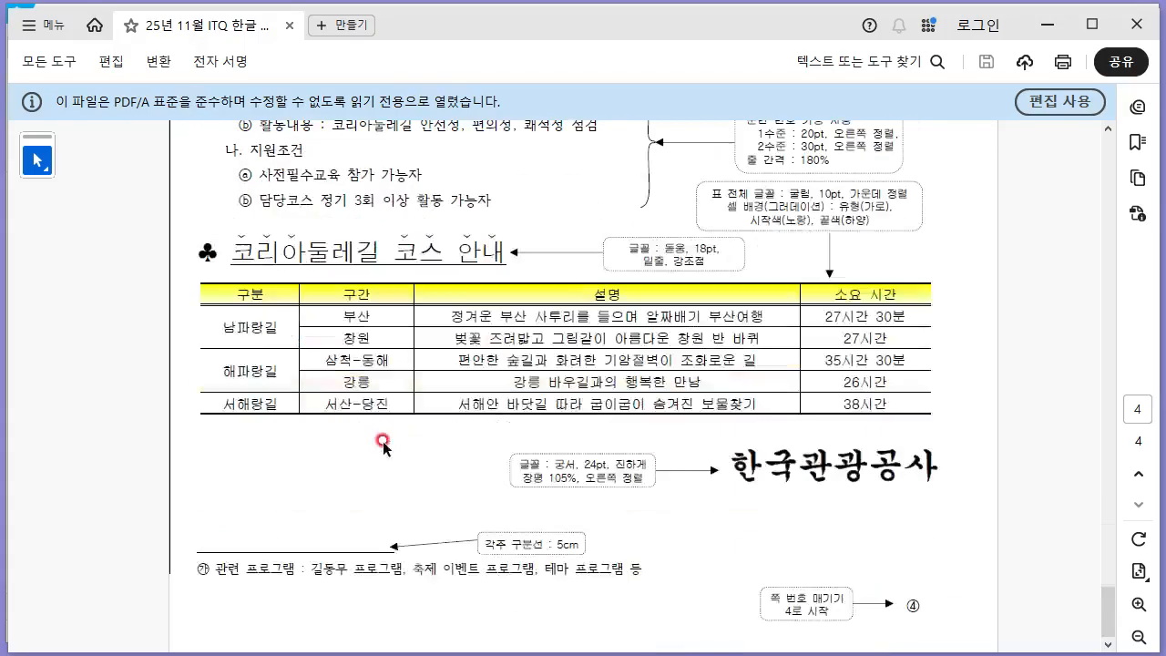
{"action": "key", "text": "alt+Tab"}
{"action": "type", "text": "고"}
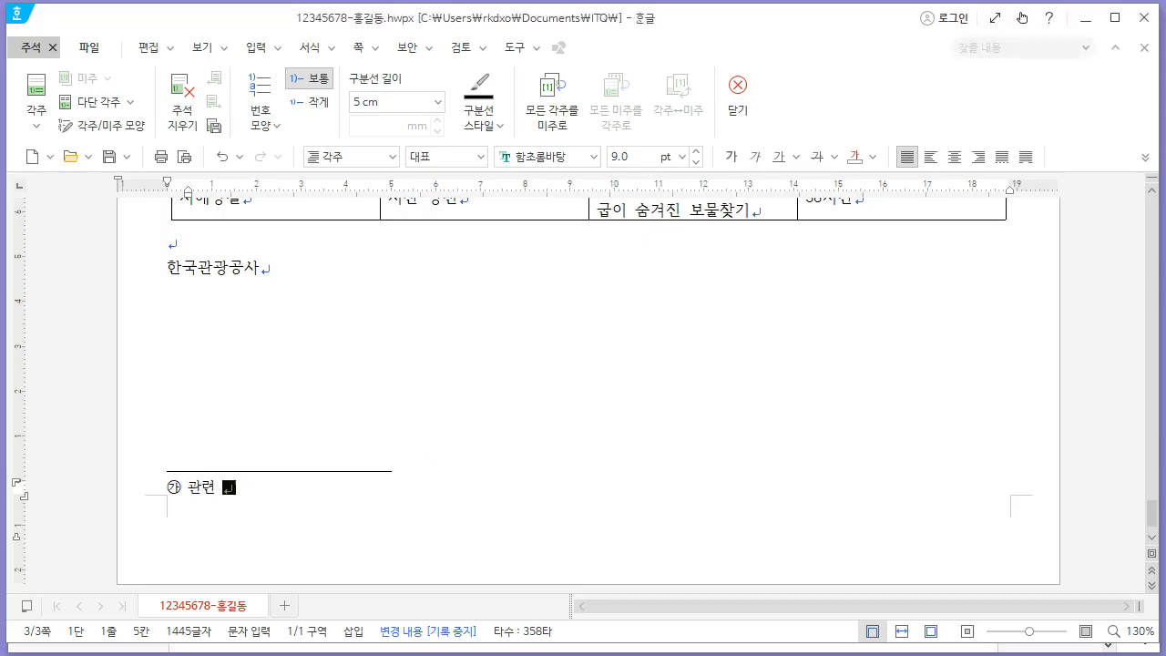
{"action": "type", "text": "프로그램 :"}
{"action": "key", "text": "alt+Tab"}
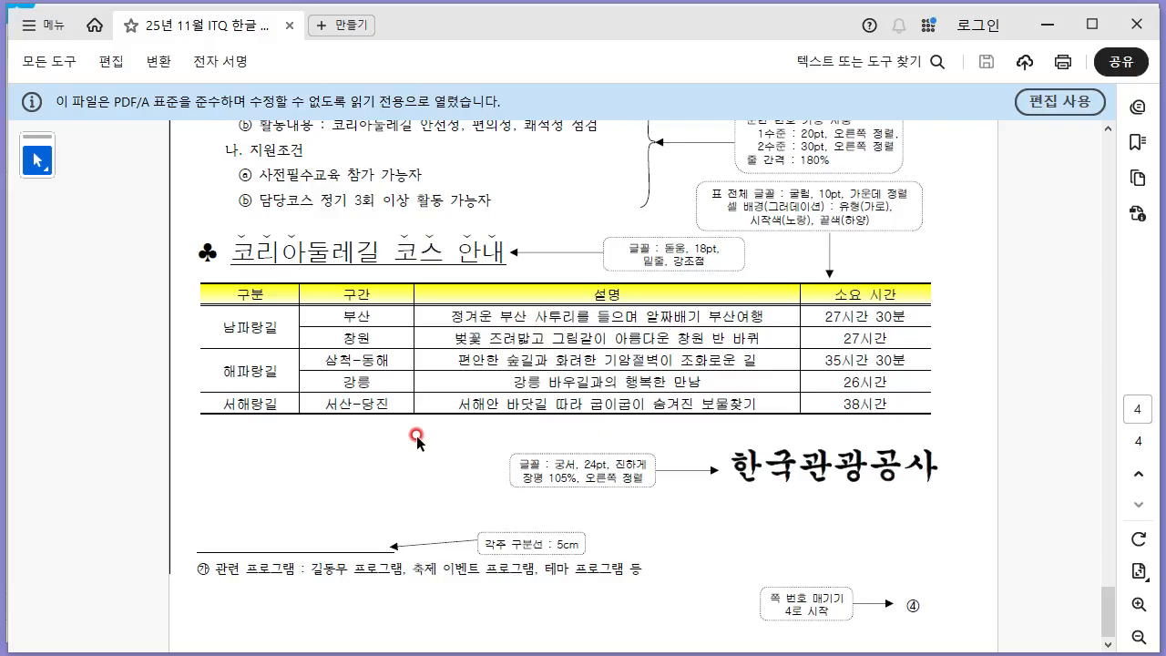
{"action": "key", "text": "alt+Tab"}
{"action": "type", "text": "길동무 프록"}
{"action": "type", "text": "그램, ㅊ"}
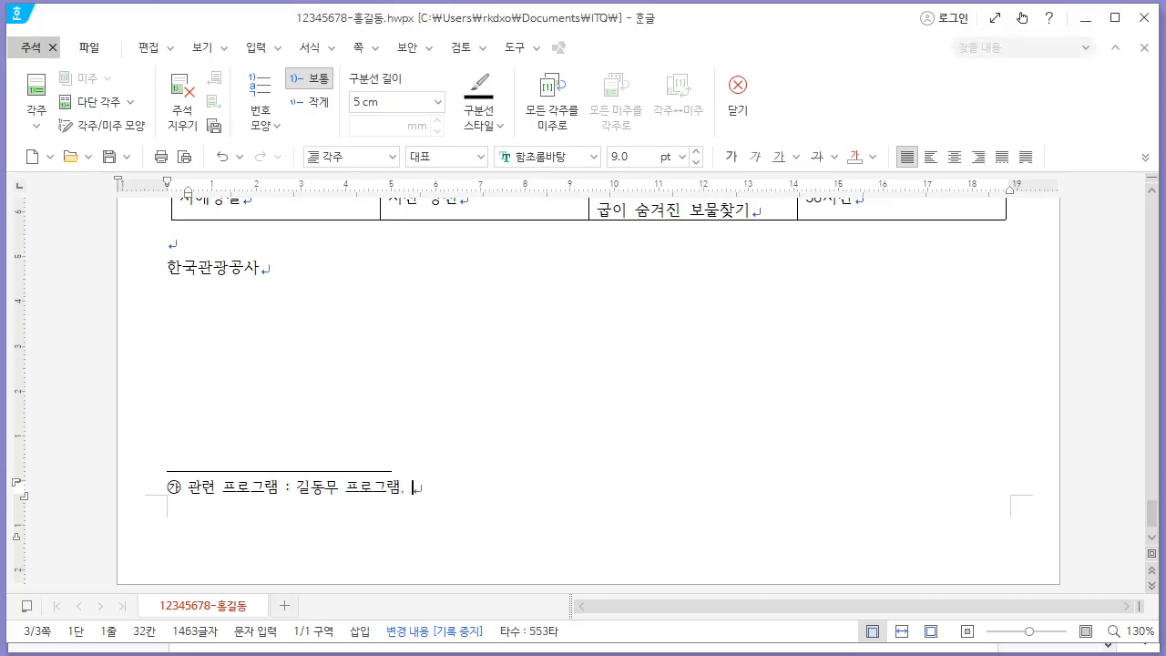
Complete the footnote text with "축제 이벤트 프로그램, 테마 프로그램 등" and check the divider length against the exam PDF.
{"action": "key", "text": "alt+Tab"}
{"action": "key", "text": "alt+Tab"}
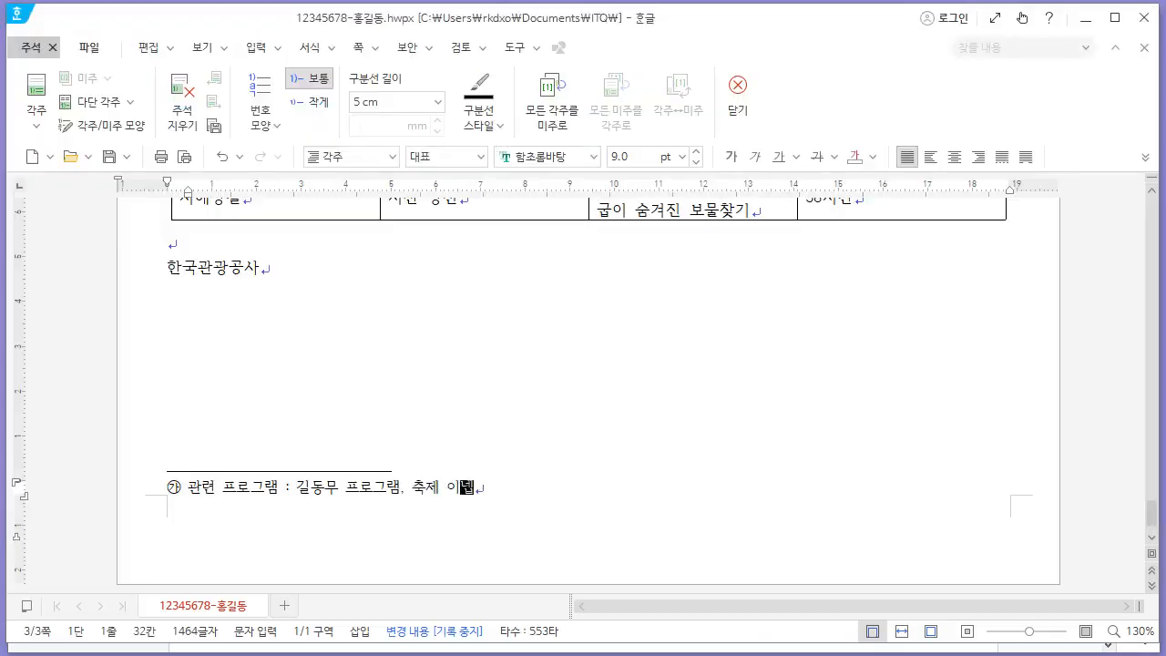
{"action": "key", "text": "alt+Tab"}
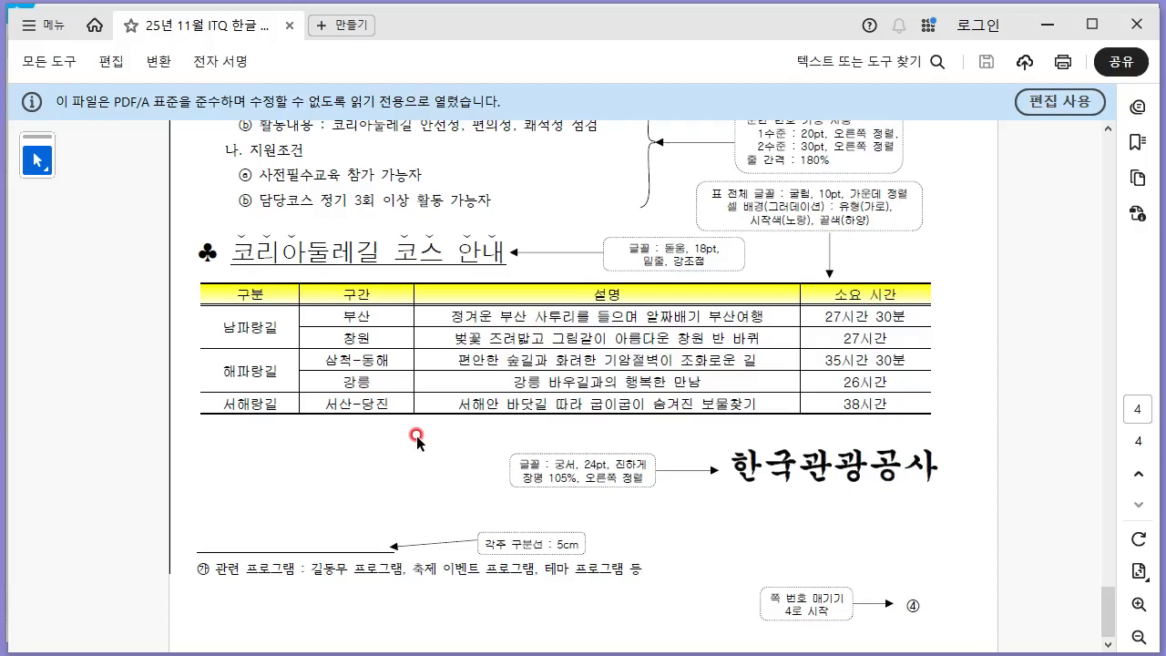
{"action": "key", "text": "alt+Tab"}
{"action": "type", "text": "프로그램,"}
{"action": "key", "text": "alt+Tab"}
{"action": "key", "text": "alt+Tab"}
{"action": "type", "text": "테마 프로그램"}
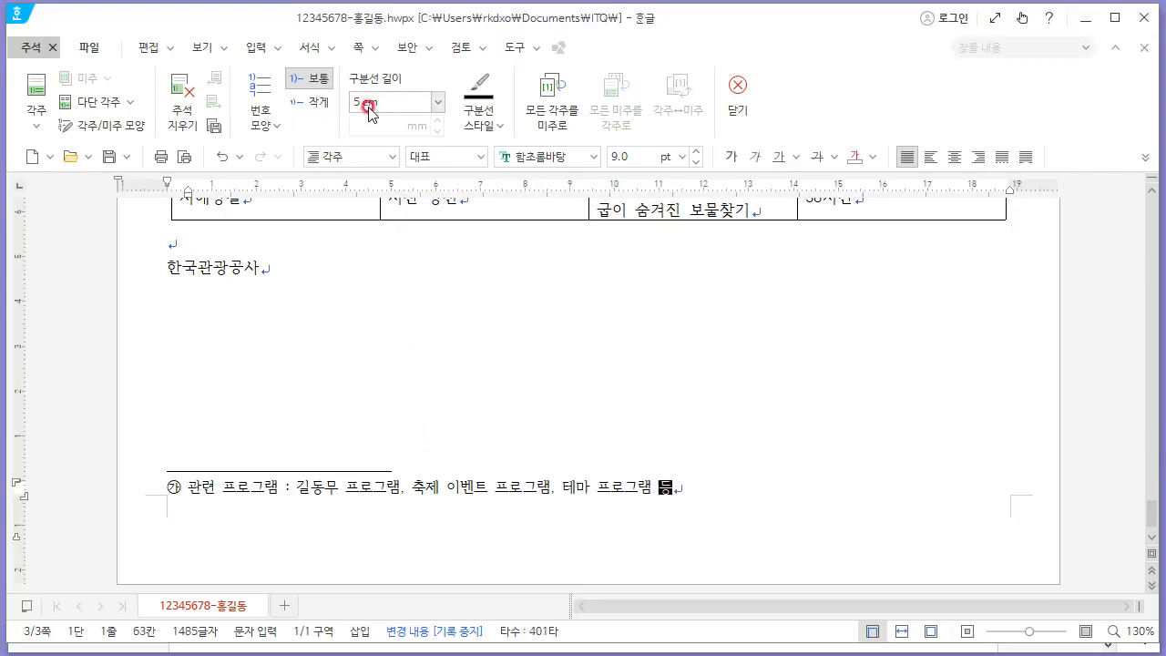
{"action": "key", "text": "alt+Tab"}
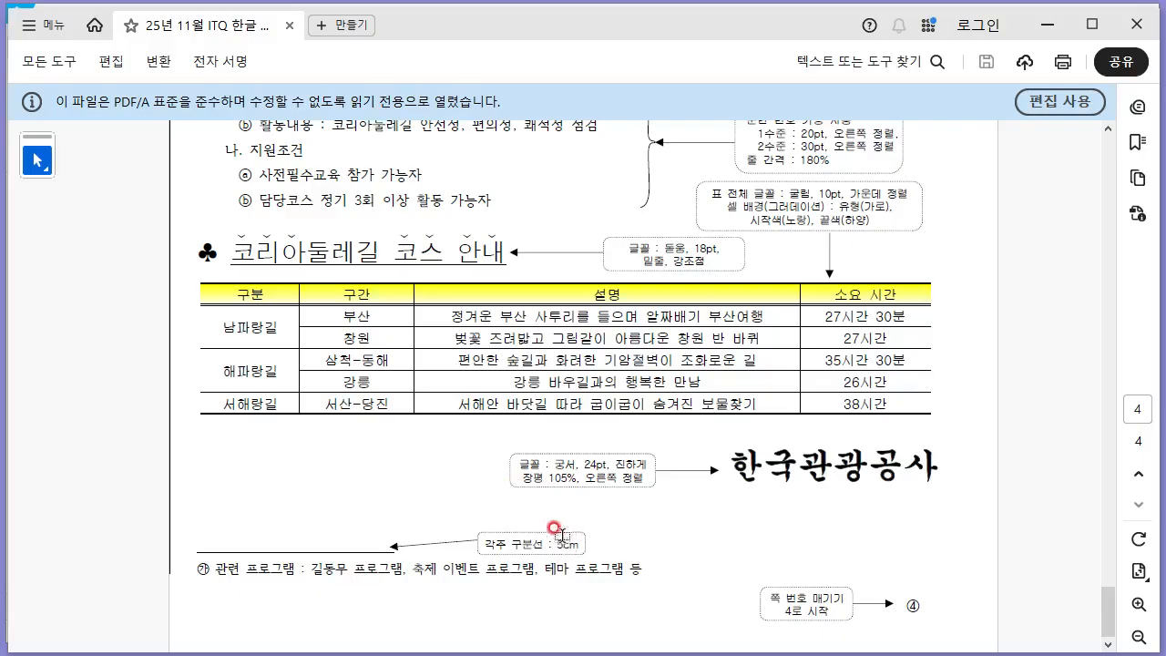
{"action": "key", "text": "alt+Tab"}
Insert the picture 그림4 from the ITQ Picture folder beside the first body paragraphs at about 34 × 44 mm.
{"action": "scroll", "coordinate": [546, 407], "scroll_direction": "up", "scroll_amount": 8}
{"action": "key", "text": "alt+Tab"}
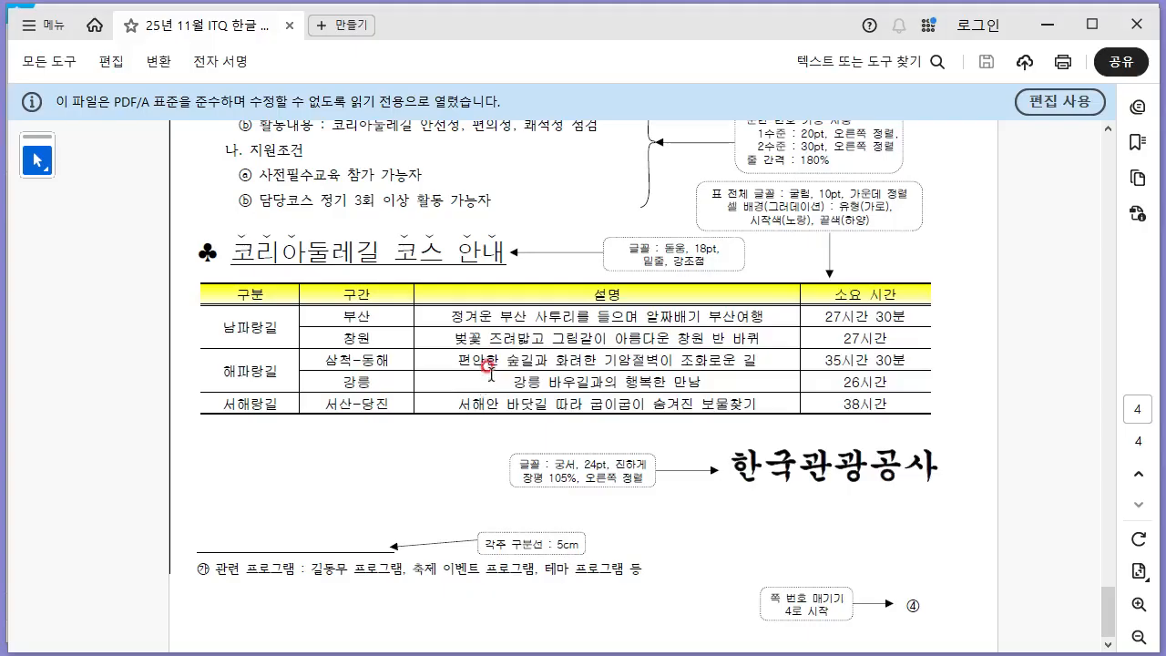
{"action": "scroll", "coordinate": [489, 366], "scroll_direction": "up", "scroll_amount": 6}
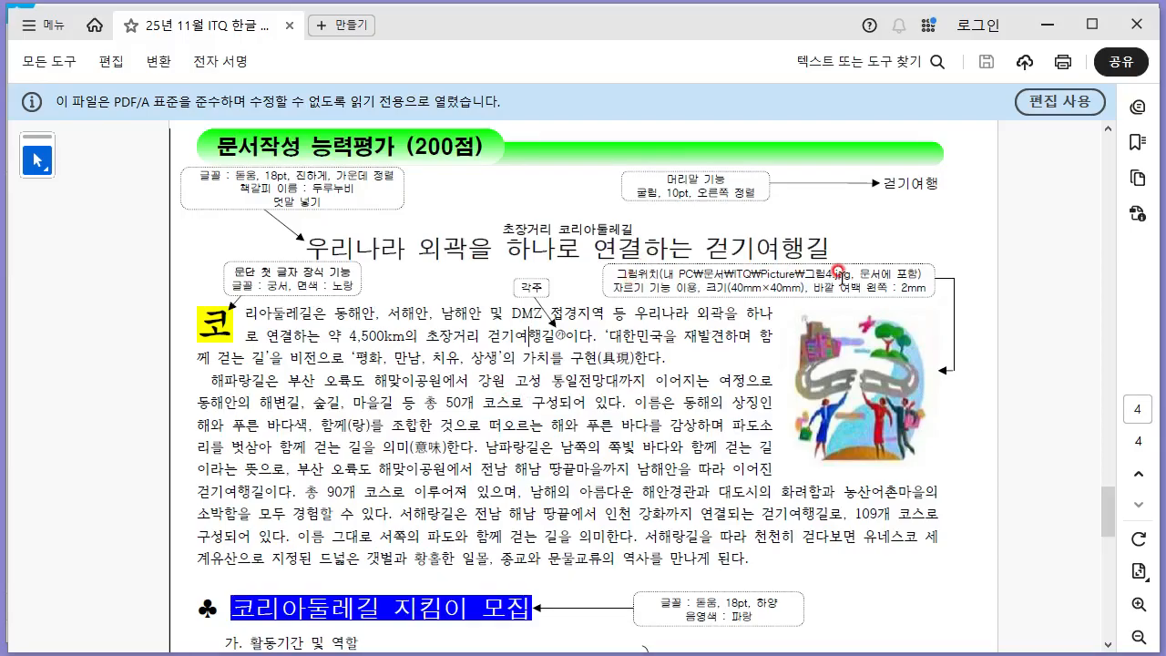
{"action": "key", "text": "alt+Tab"}
{"action": "left_click", "coordinate": [168, 114]}
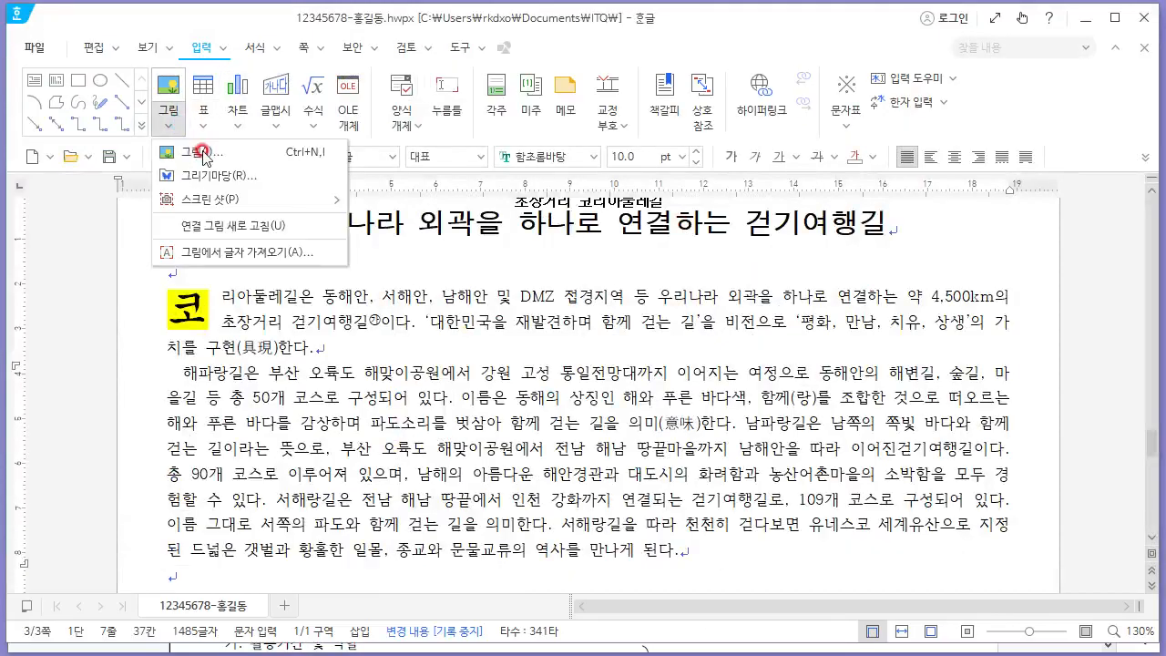
{"action": "left_click", "coordinate": [202, 155]}
{"action": "left_click", "coordinate": [606, 154]}
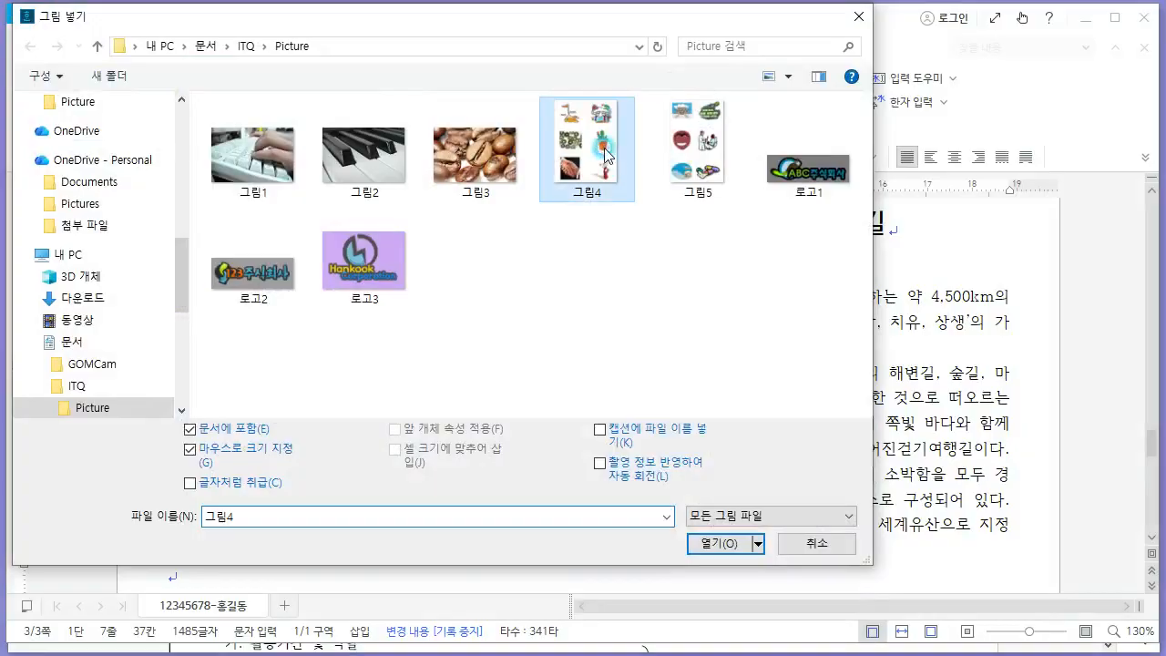
{"action": "left_click", "coordinate": [719, 543]}
{"action": "left_click_drag", "start_coordinate": [854, 294], "coordinate": [1005, 492]}
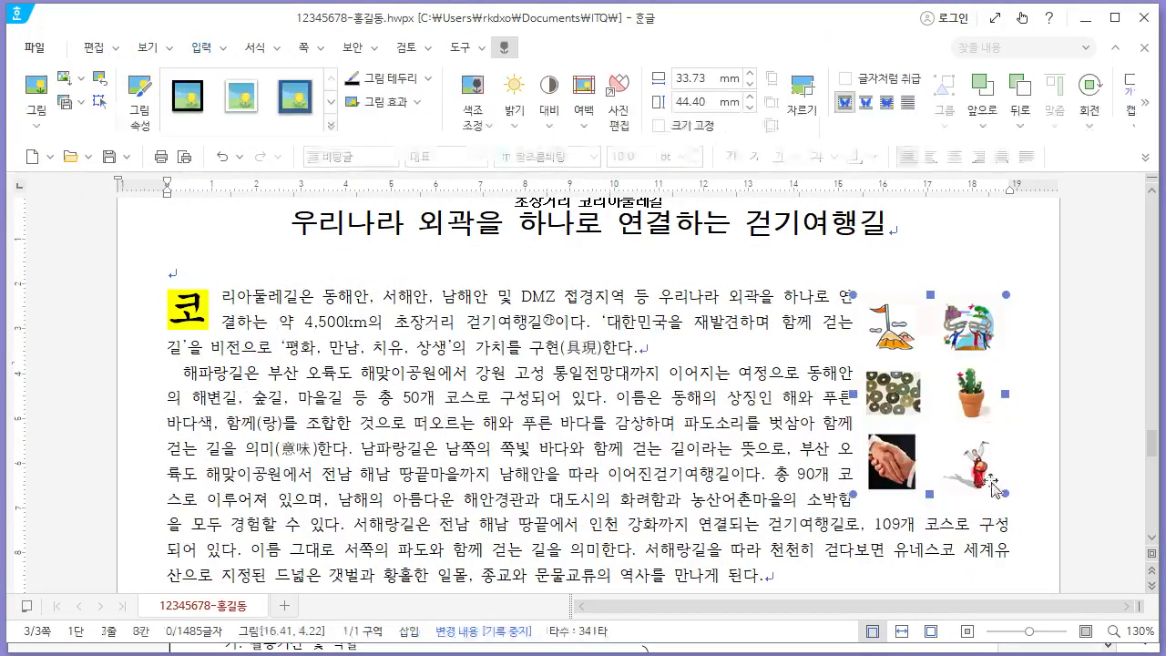
Crop the picture to the upper-right illustration of people joining a broken road, as in the exam PDF.
{"action": "left_click", "coordinate": [801, 113]}
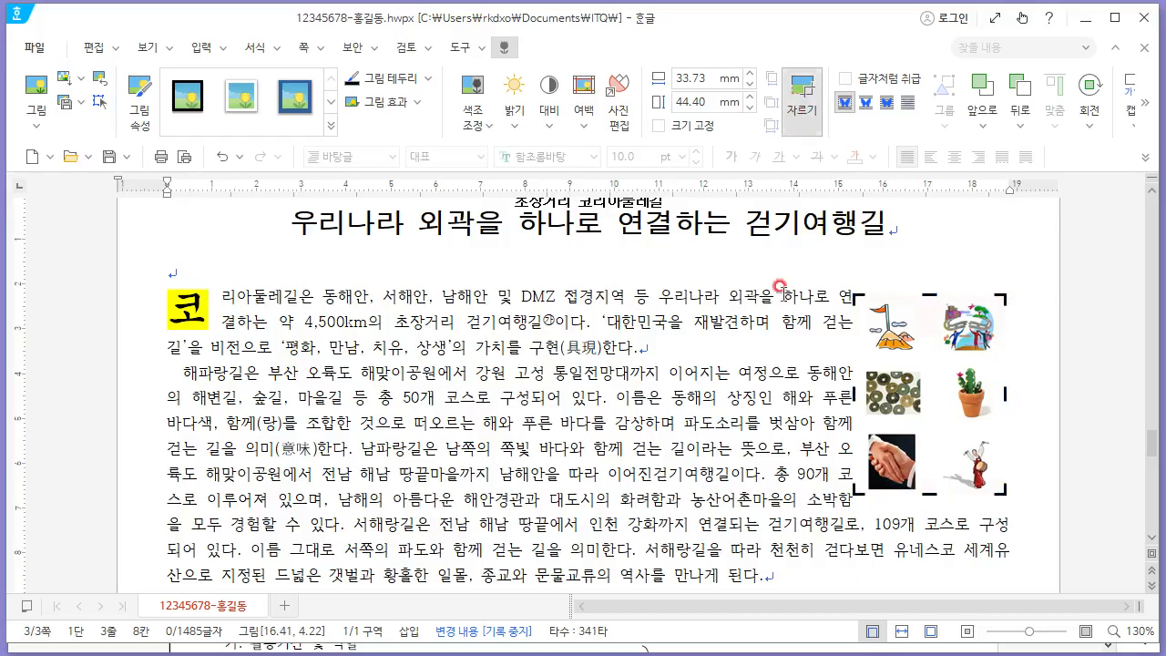
{"action": "key", "text": "alt+Tab"}
{"action": "key", "text": "alt+Tab"}
{"action": "left_click_drag", "start_coordinate": [914, 481], "coordinate": [912, 337]}
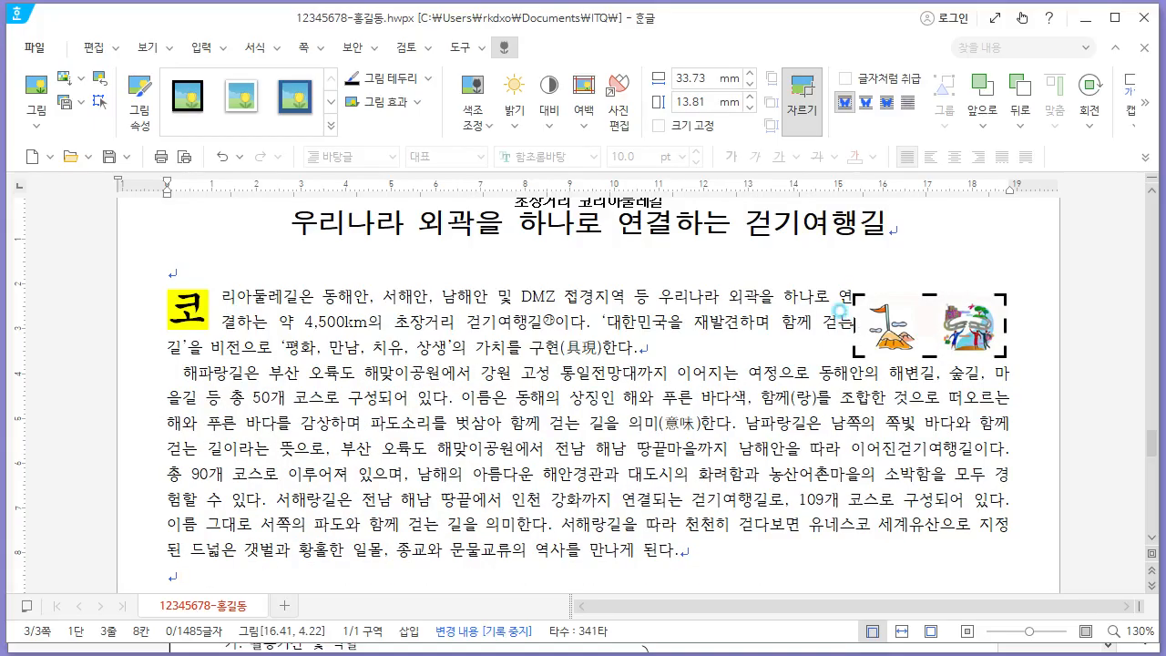
{"action": "left_click_drag", "start_coordinate": [840, 309], "coordinate": [939, 309]}
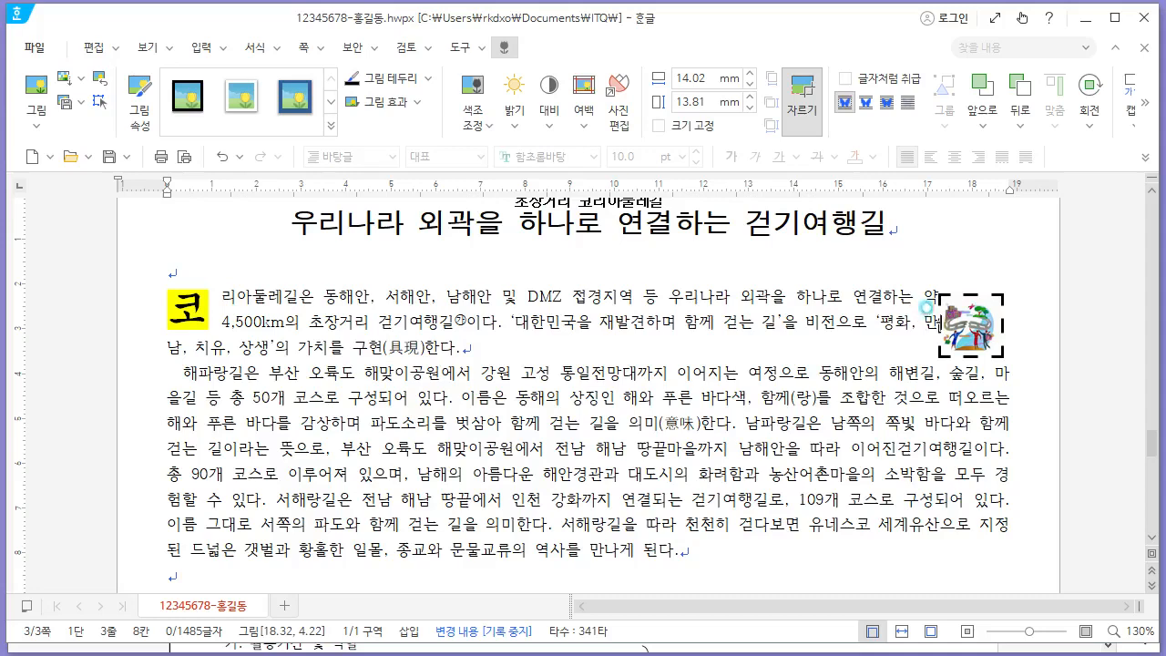
{"action": "left_click", "coordinate": [661, 393]}
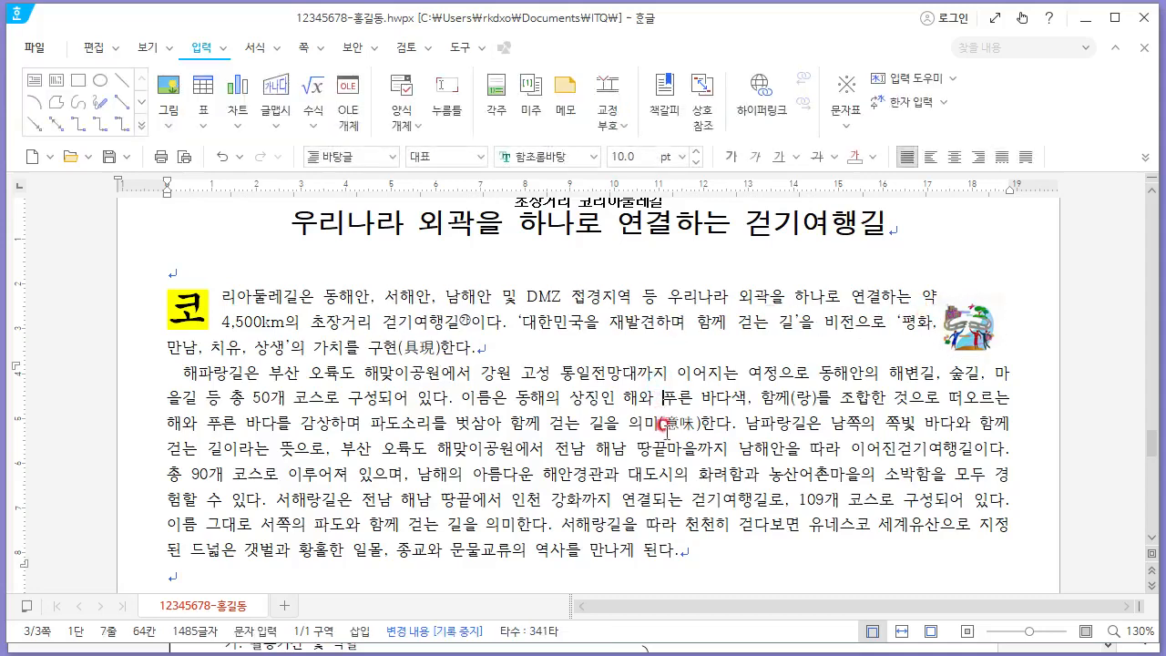
Set the cropped picture's width and height to 40 mm and lock its size, as specified in the exam PDF.
{"action": "right_click", "coordinate": [960, 321]}
{"action": "left_click", "coordinate": [1008, 338]}
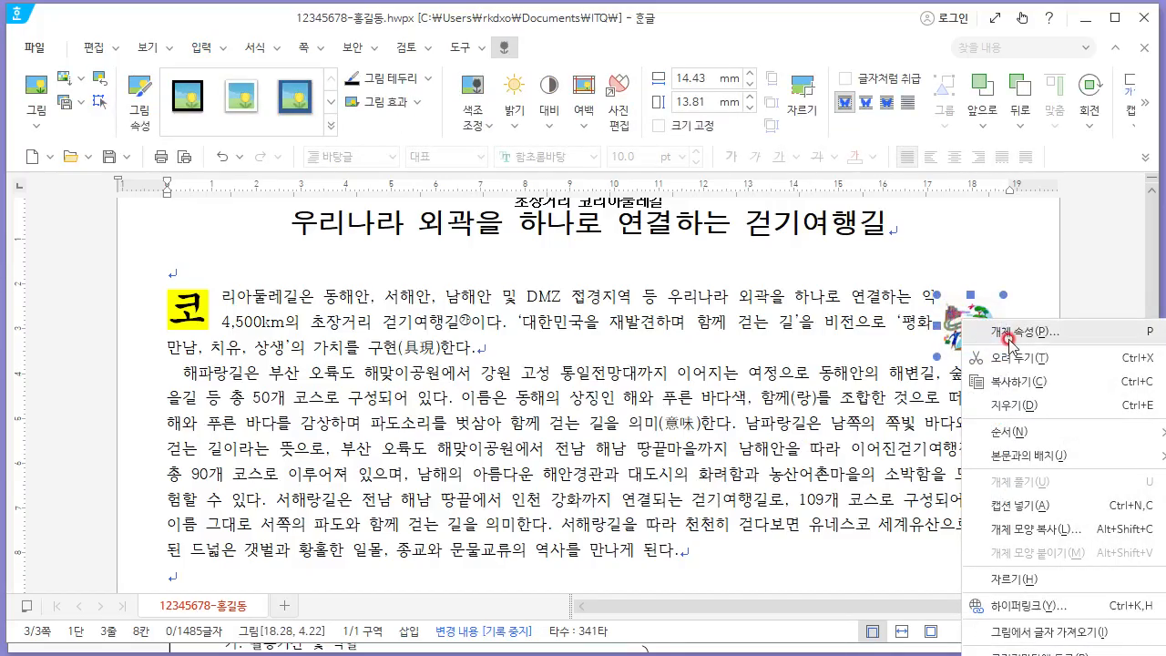
{"action": "left_click", "coordinate": [1009, 340]}
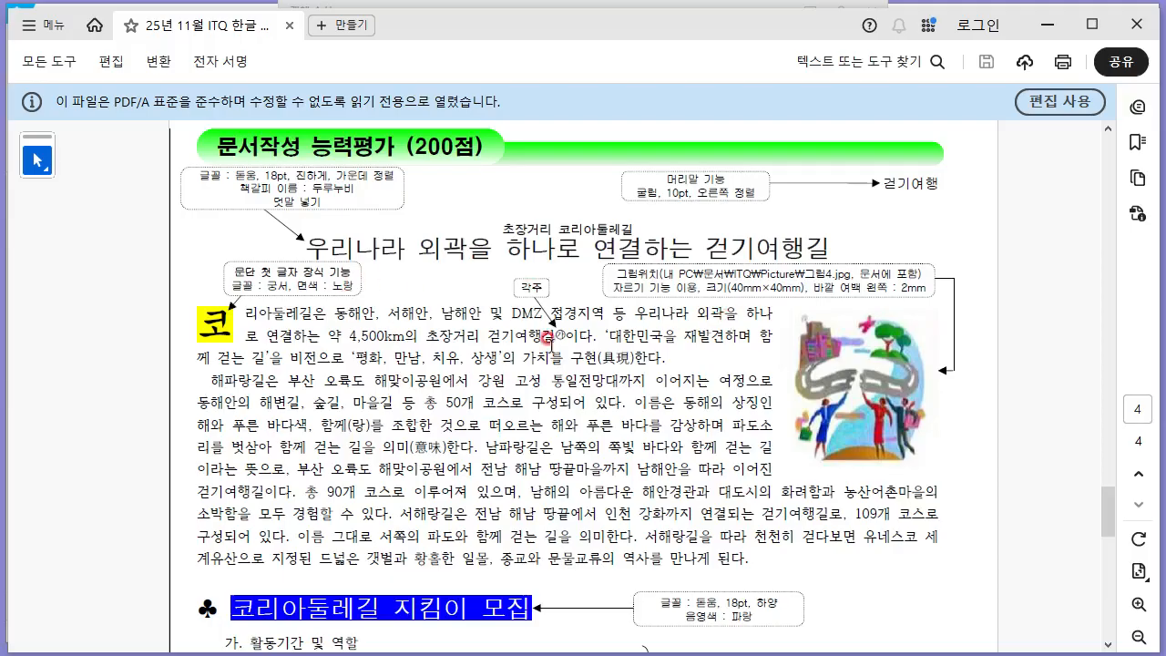
{"action": "key", "text": "alt+Tab"}
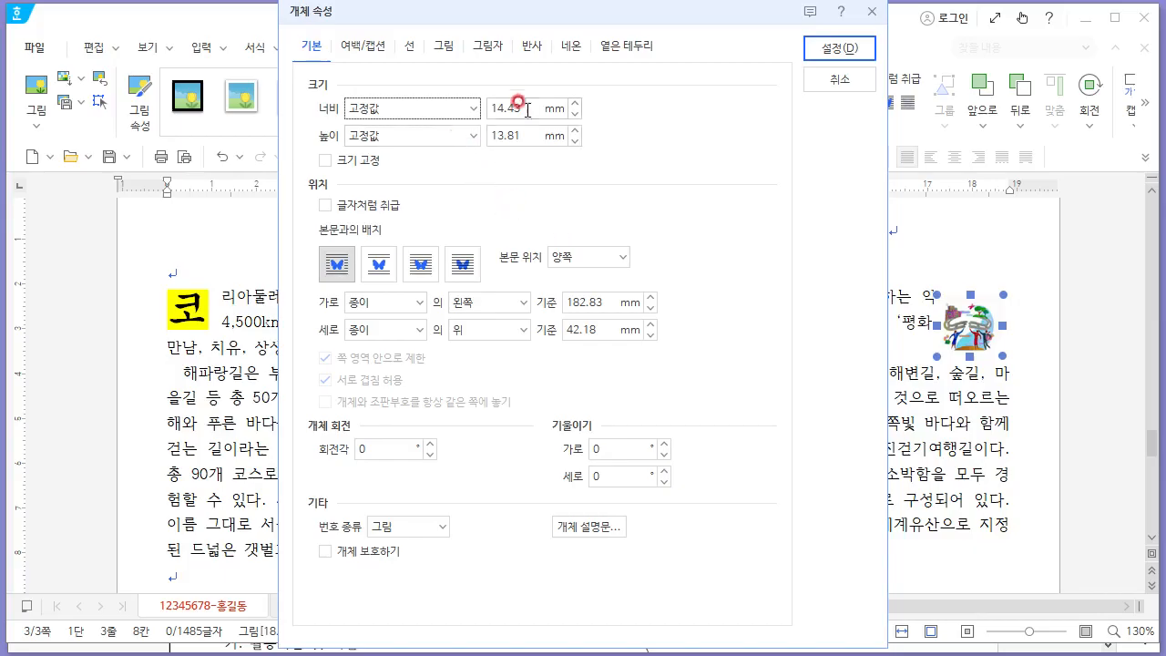
{"action": "left_click_drag", "start_coordinate": [524, 108], "coordinate": [437, 104]}
{"action": "key", "text": "Tab"}
{"action": "key", "text": "Tab"}
{"action": "type", "text": "40"}
{"action": "key", "text": "Tab"}
{"action": "key", "text": "space"}
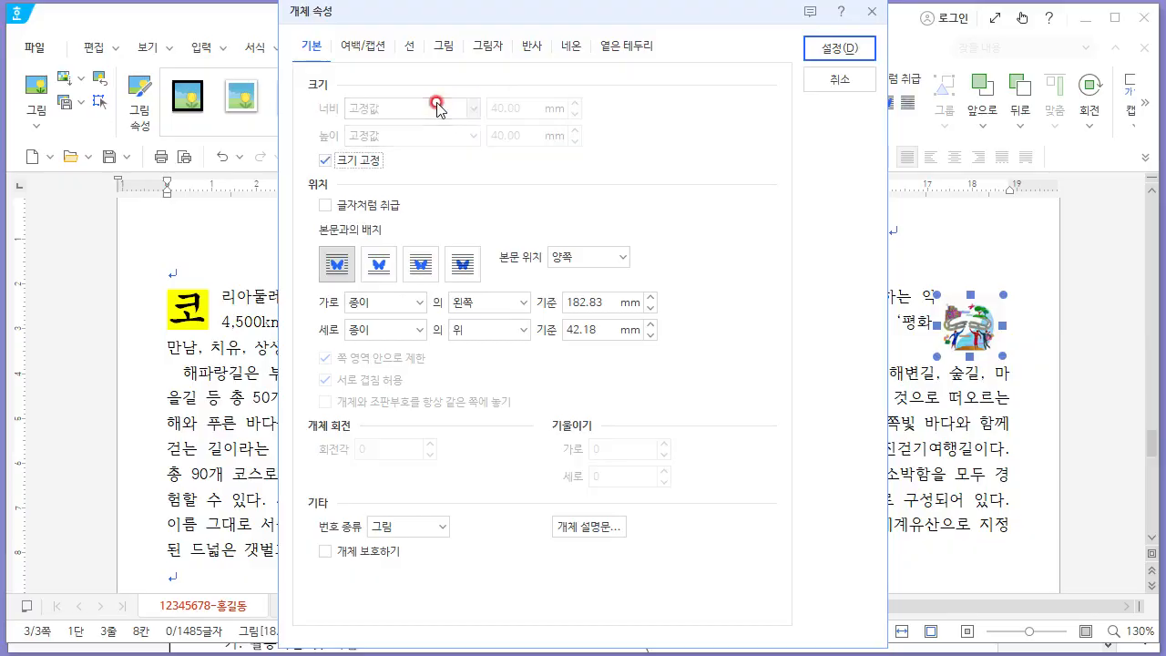
{"action": "key", "text": "alt+Tab"}
{"action": "key", "text": "alt+Tab"}
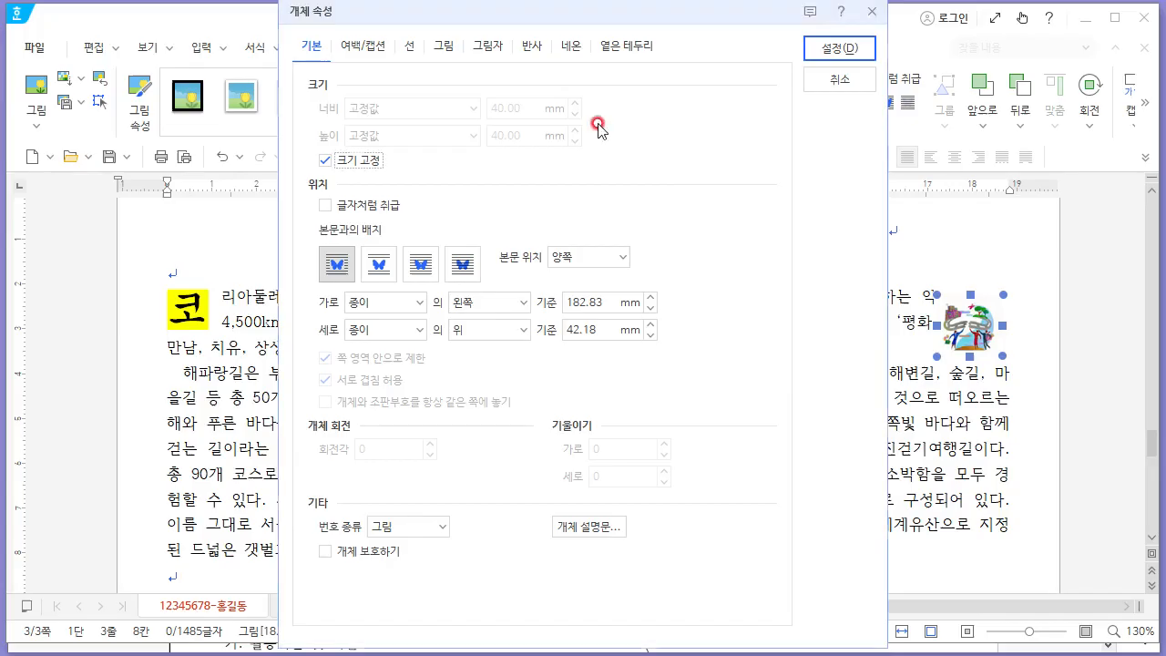
Set the picture's left outer margin to 2 mm and apply the object properties.
{"action": "left_click", "coordinate": [359, 50]}
{"action": "left_click_drag", "start_coordinate": [401, 108], "coordinate": [358, 108]}
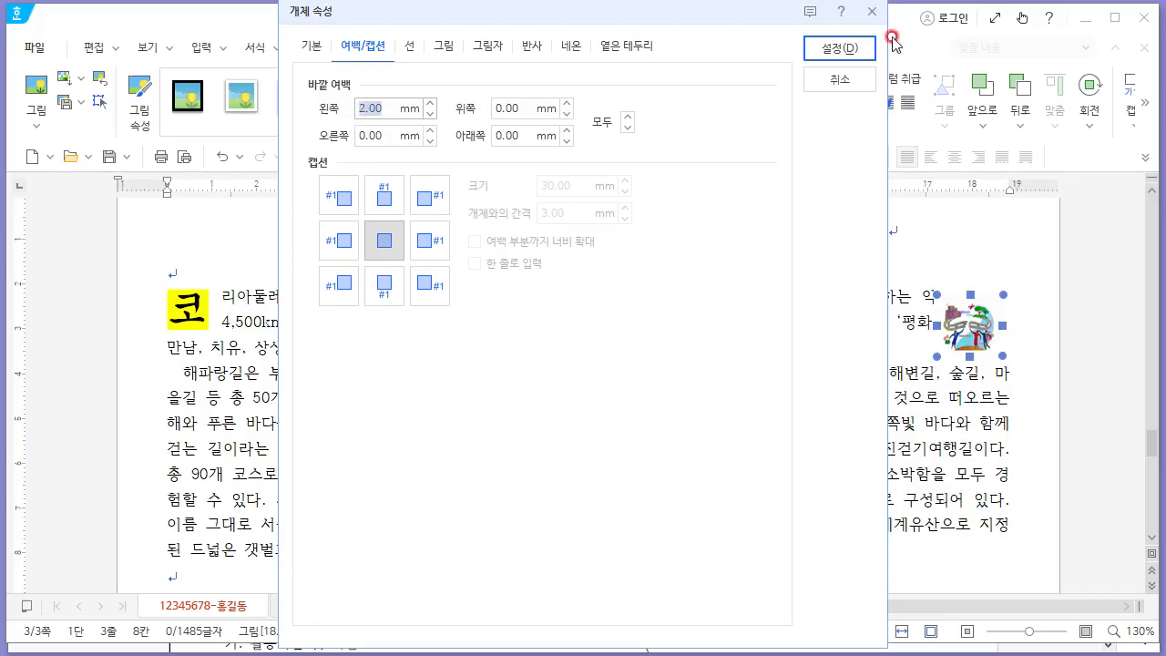
{"action": "left_click", "coordinate": [839, 48]}
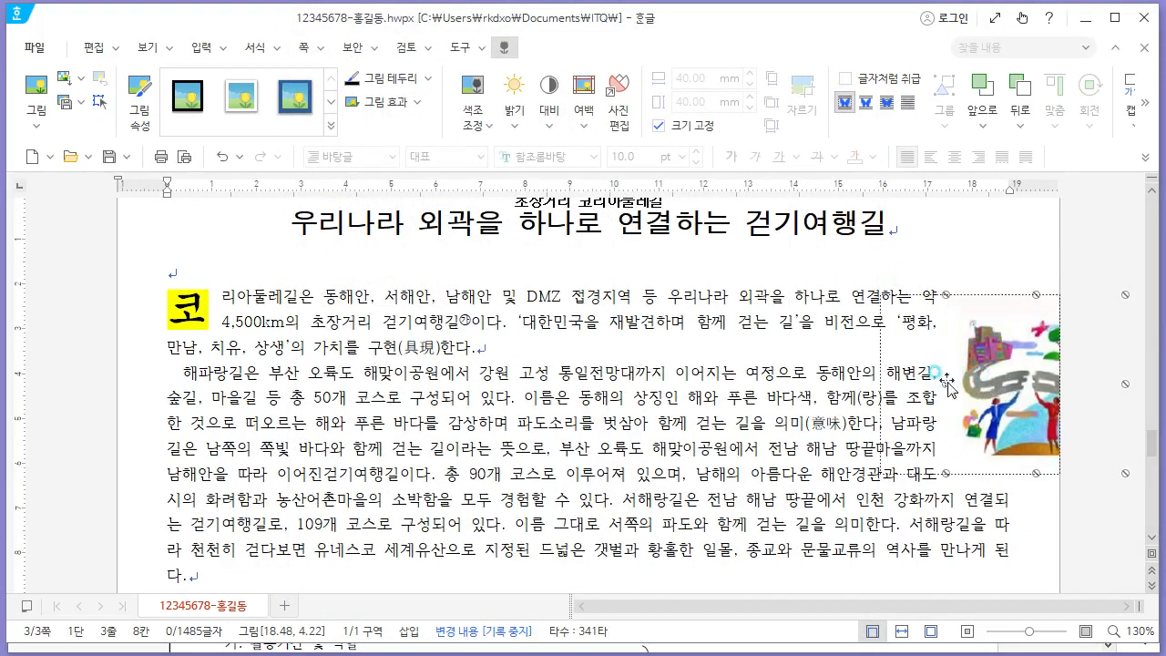
Move the picture flush with the body text's right margin and compare the line breaks beside it with the exam PDF.
{"action": "left_click_drag", "start_coordinate": [948, 385], "coordinate": [888, 382]}
{"action": "key", "text": "alt+Tab"}
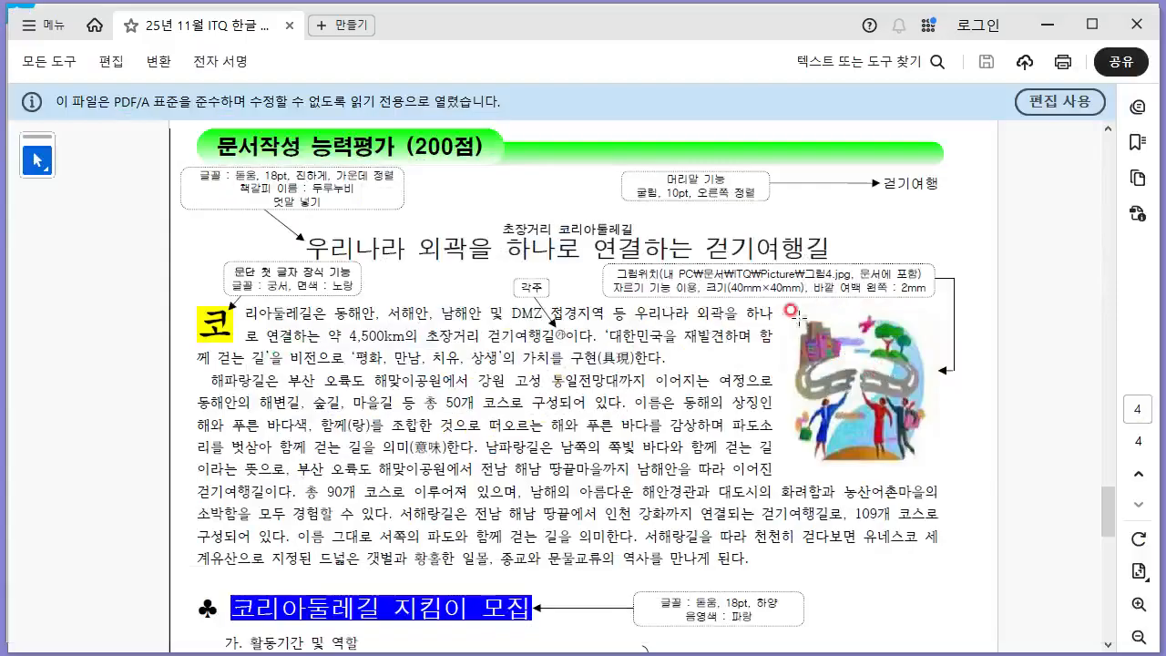
{"action": "key", "text": "alt+Tab"}
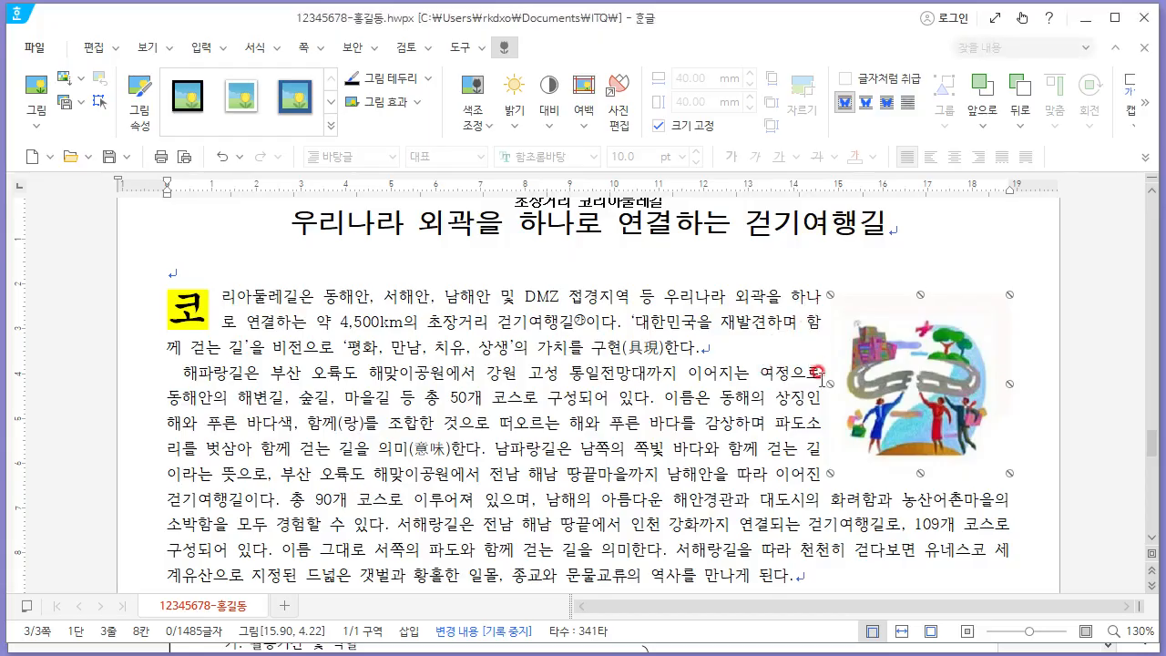
{"action": "key", "text": "alt+Tab"}
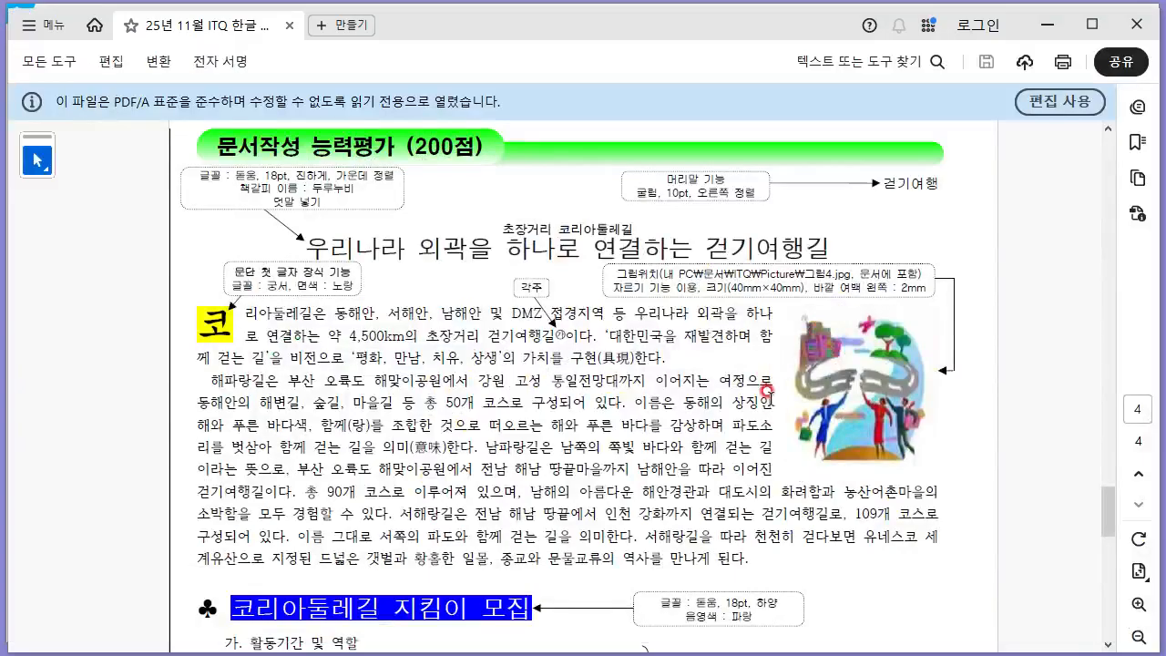
{"action": "key", "text": "alt+Tab"}
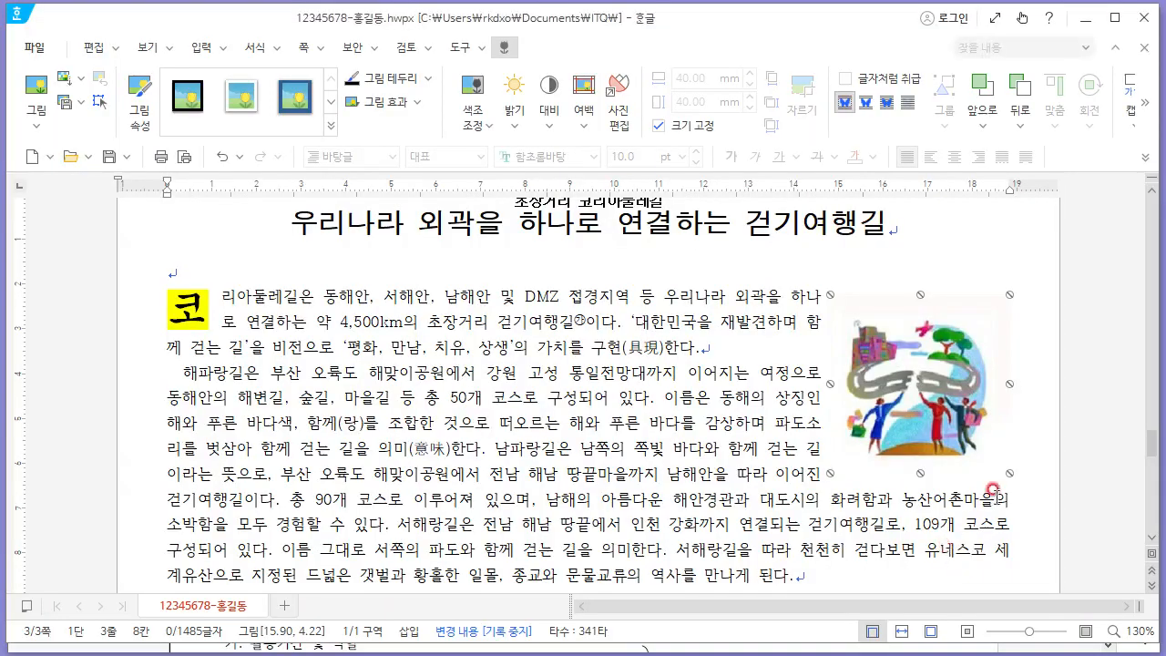
{"action": "left_click", "coordinate": [900, 535]}
{"action": "scroll", "coordinate": [467, 429], "scroll_direction": "down", "scroll_amount": 1}
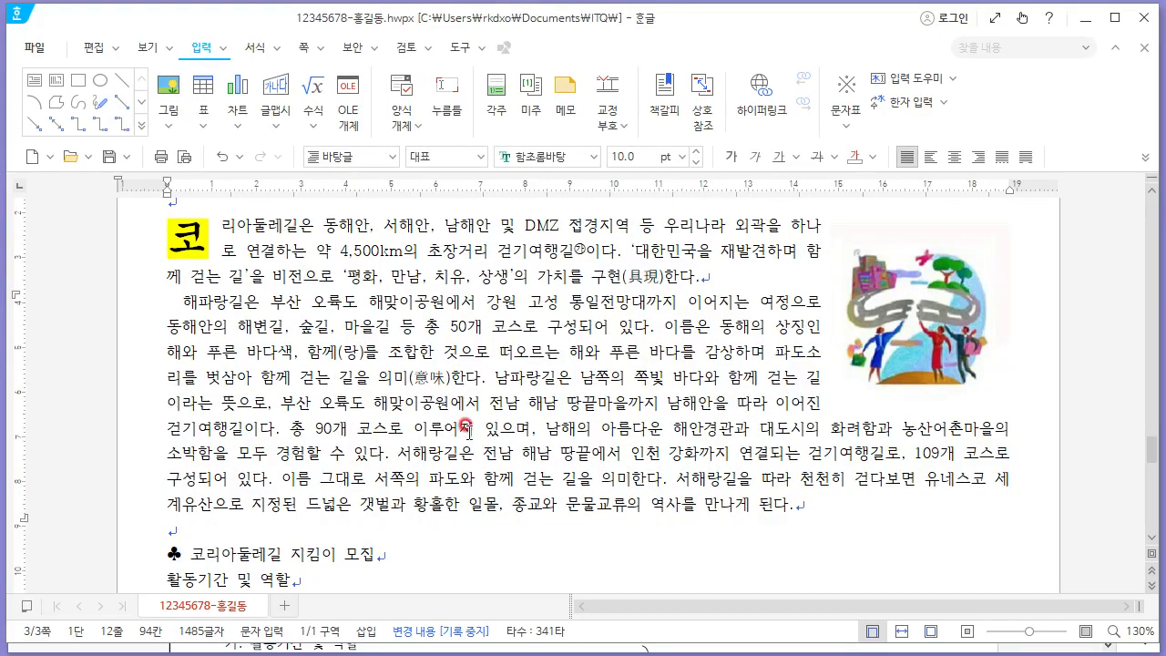
{"action": "left_click", "coordinate": [472, 361]}
Set the heading line "♣ 코리아둘레길 지킴이 모집" to 돋움, 18 pt, as specified in the exam PDF.
{"action": "key", "text": "alt+Tab"}
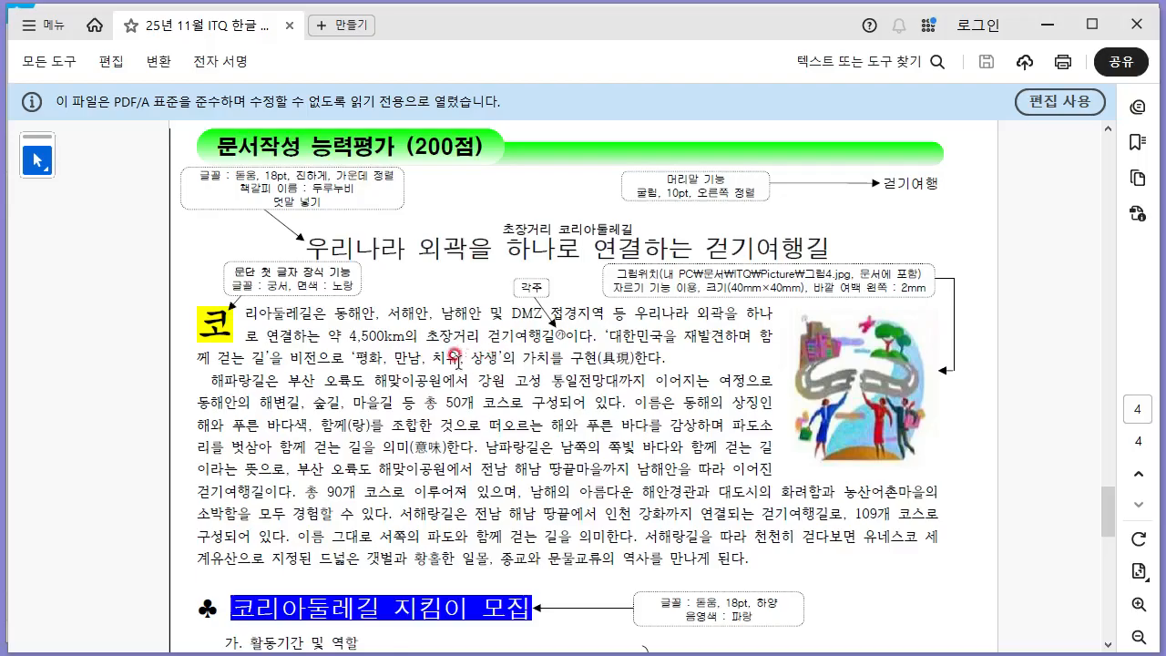
{"action": "scroll", "coordinate": [597, 369], "scroll_direction": "down", "scroll_amount": 5}
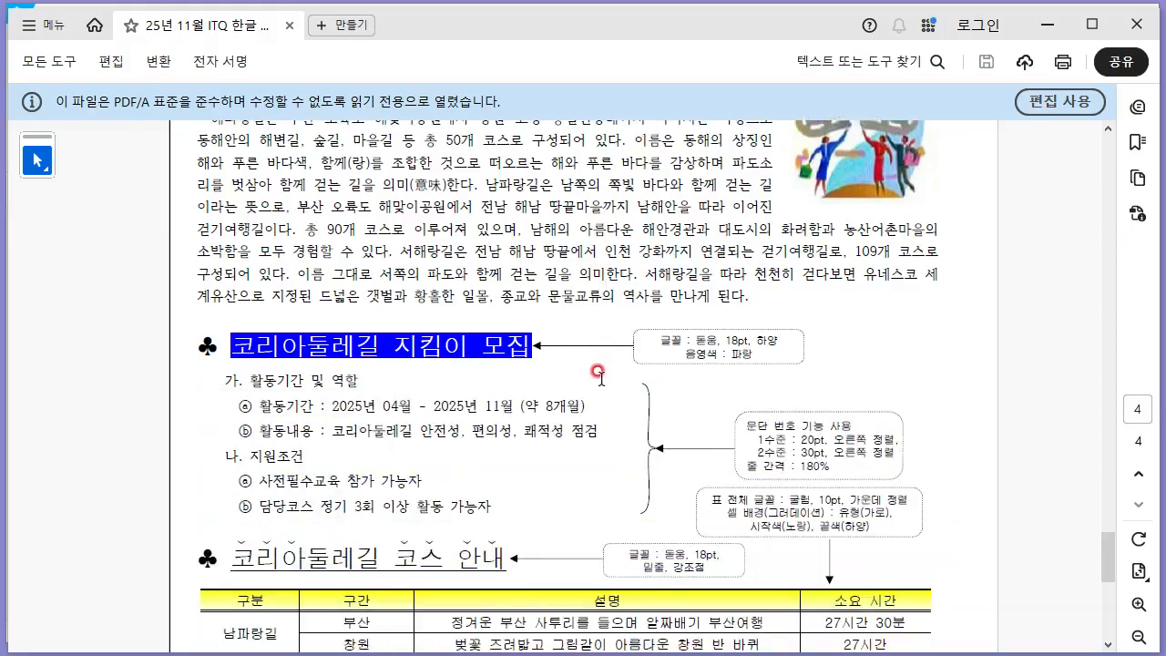
{"action": "key", "text": "alt+Tab"}
{"action": "scroll", "coordinate": [357, 364], "scroll_direction": "down", "scroll_amount": 5}
{"action": "scroll", "coordinate": [360, 369], "scroll_direction": "up", "scroll_amount": 2}
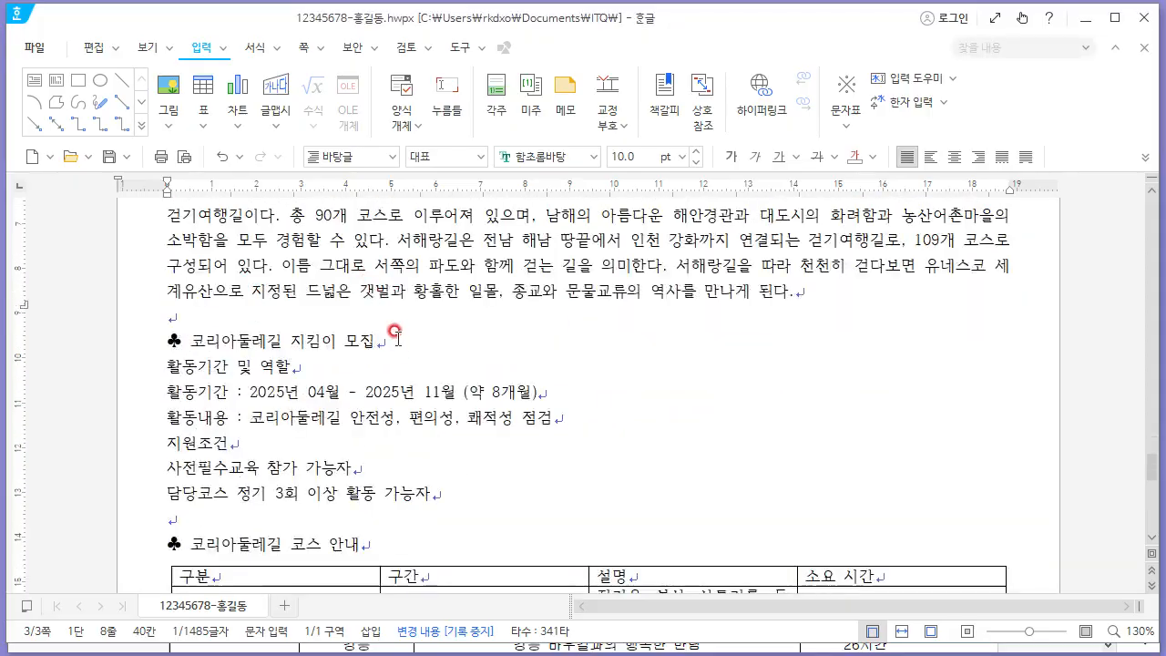
{"action": "left_click_drag", "start_coordinate": [395, 334], "coordinate": [161, 335]}
{"action": "key", "text": "alt+Tab"}
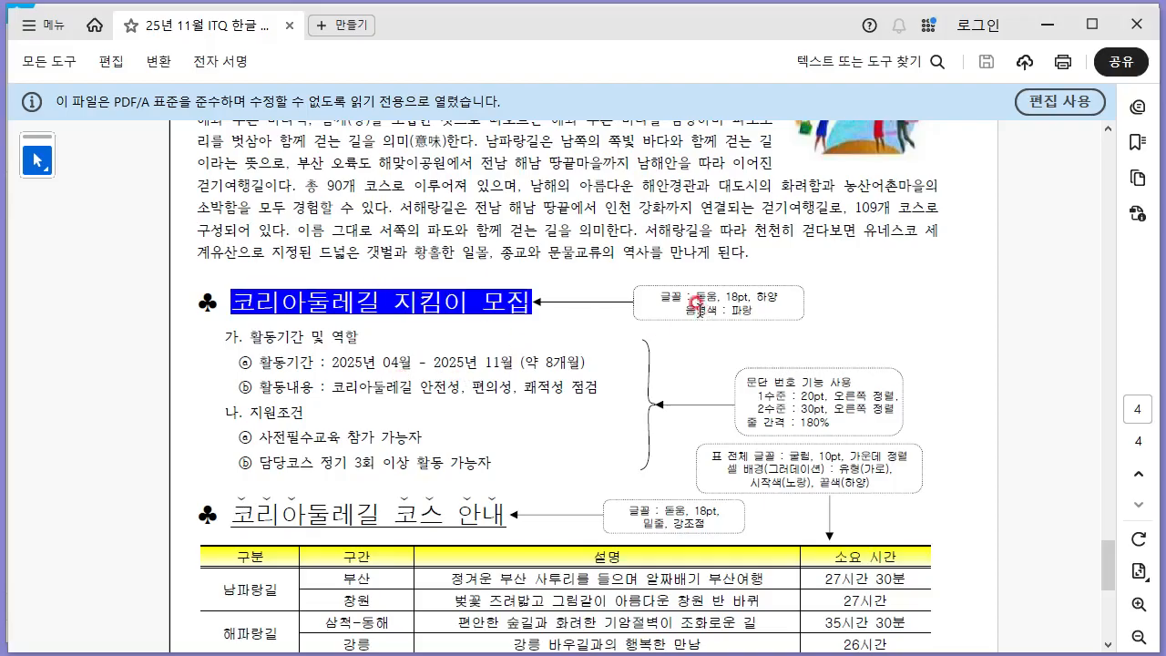
{"action": "key", "text": "alt+Tab"}
{"action": "left_click", "coordinate": [547, 156]}
{"action": "type", "text": "돋움"}
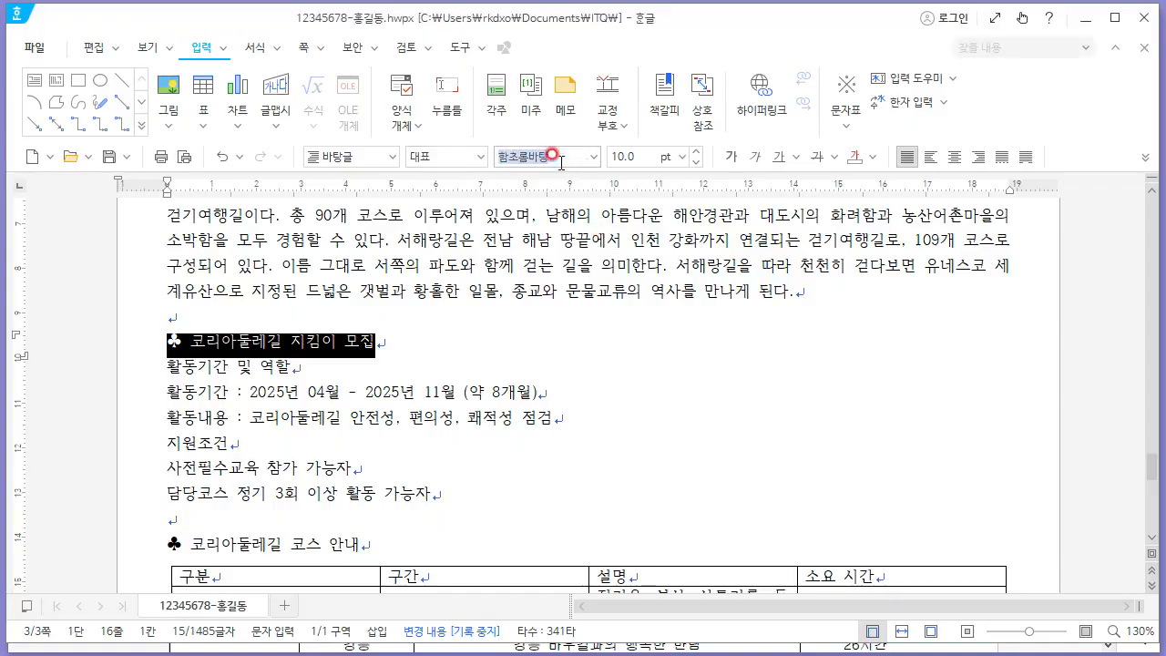
{"action": "key", "text": "Tab"}
{"action": "type", "text": "18"}
{"action": "key", "text": "Return"}
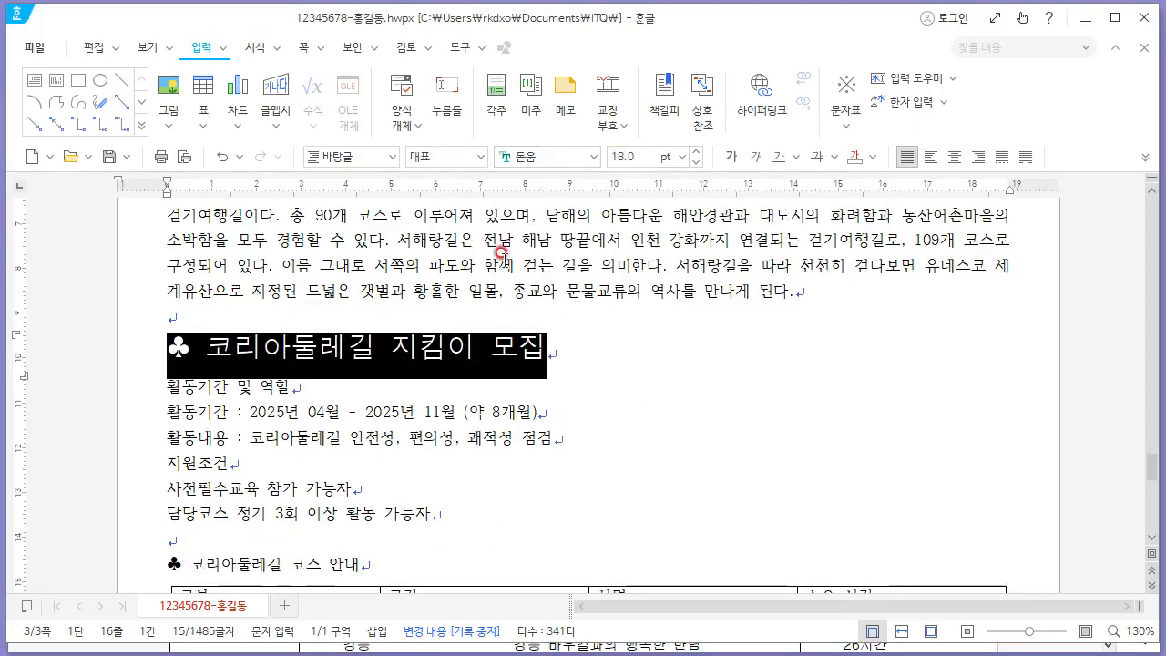
Give the heading text "코리아둘레길 지킴이 모집", without the ♣ symbol, a white font color and blue shading.
{"action": "left_click", "coordinate": [321, 345]}
{"action": "left_click_drag", "start_coordinate": [212, 345], "coordinate": [547, 347]}
{"action": "right_click", "coordinate": [474, 351]}
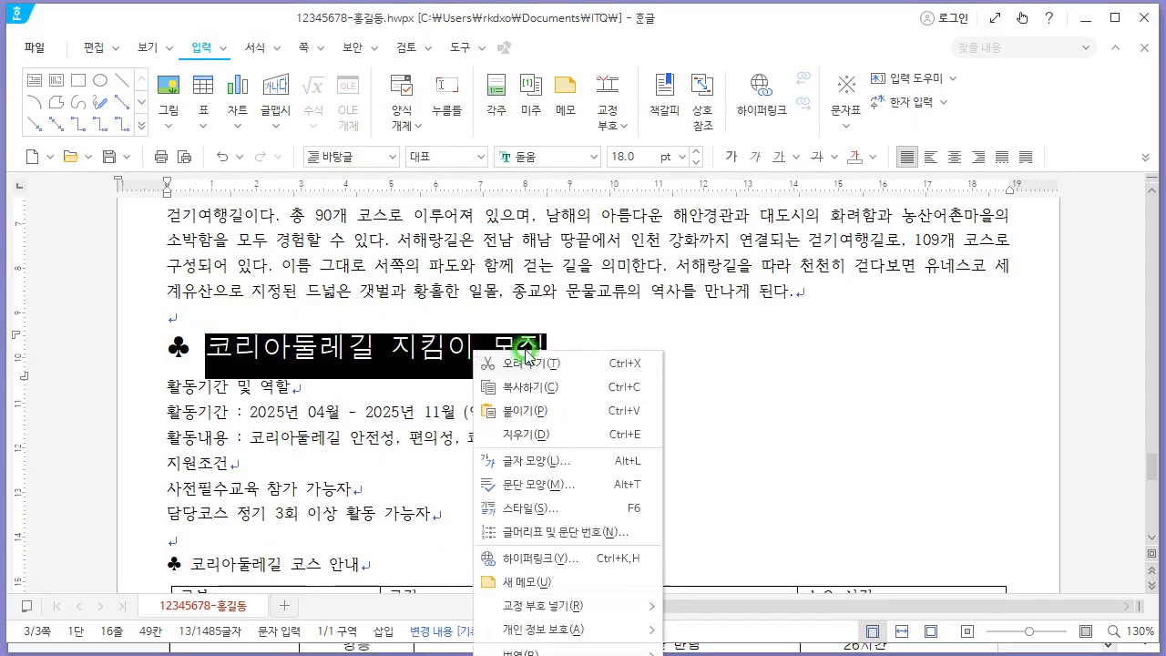
{"action": "left_click", "coordinate": [593, 464]}
{"action": "key", "text": "alt+Tab"}
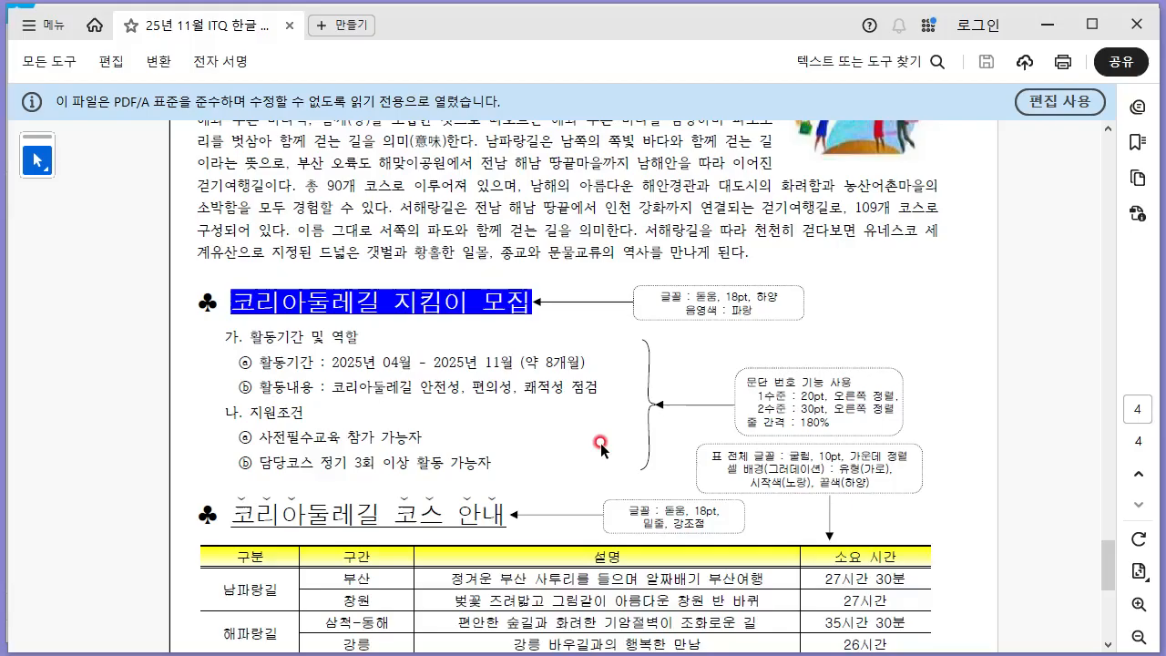
{"action": "key", "text": "alt+Tab"}
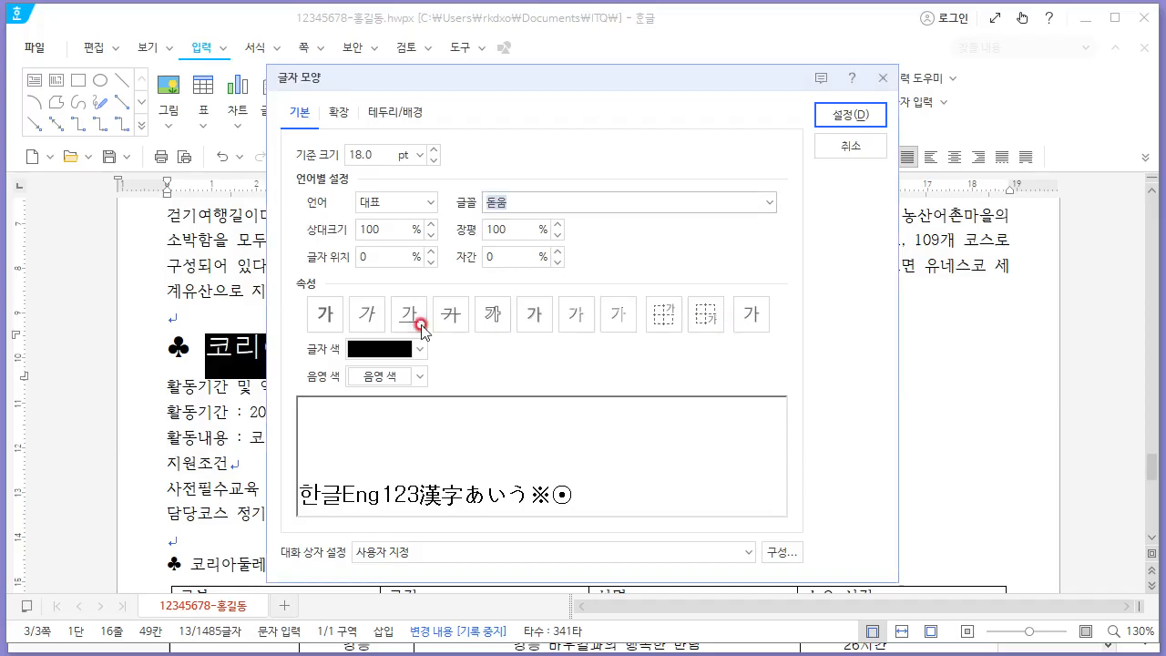
{"action": "left_click", "coordinate": [385, 349]}
{"action": "left_click", "coordinate": [360, 417]}
{"action": "left_click", "coordinate": [419, 376]}
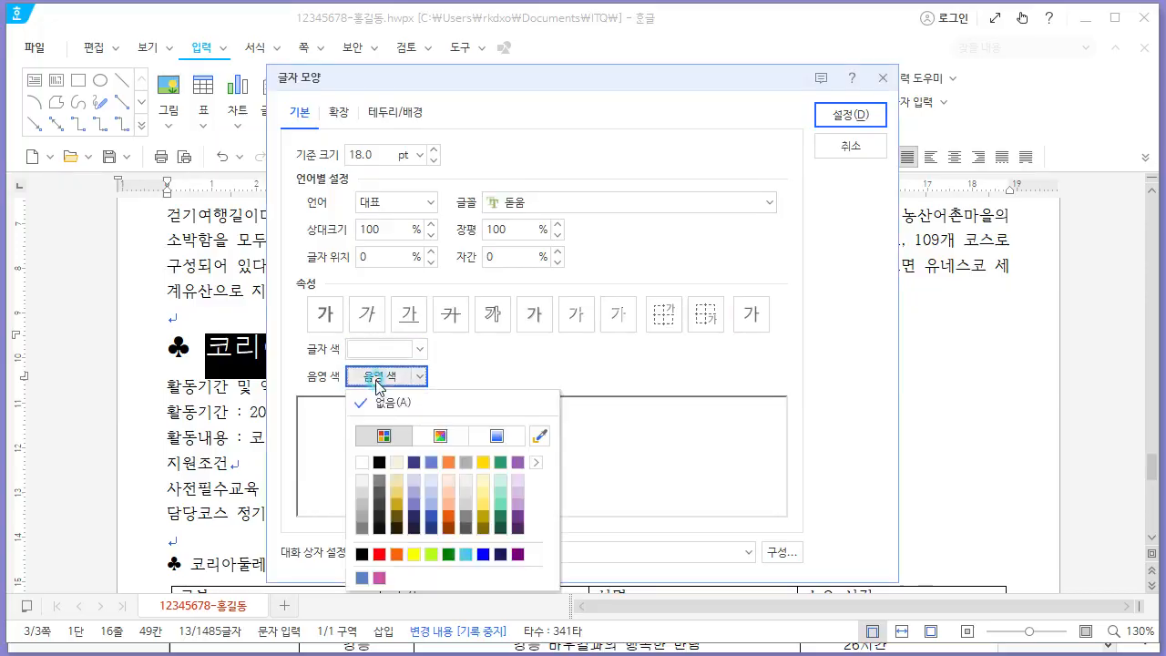
{"action": "left_click", "coordinate": [483, 553]}
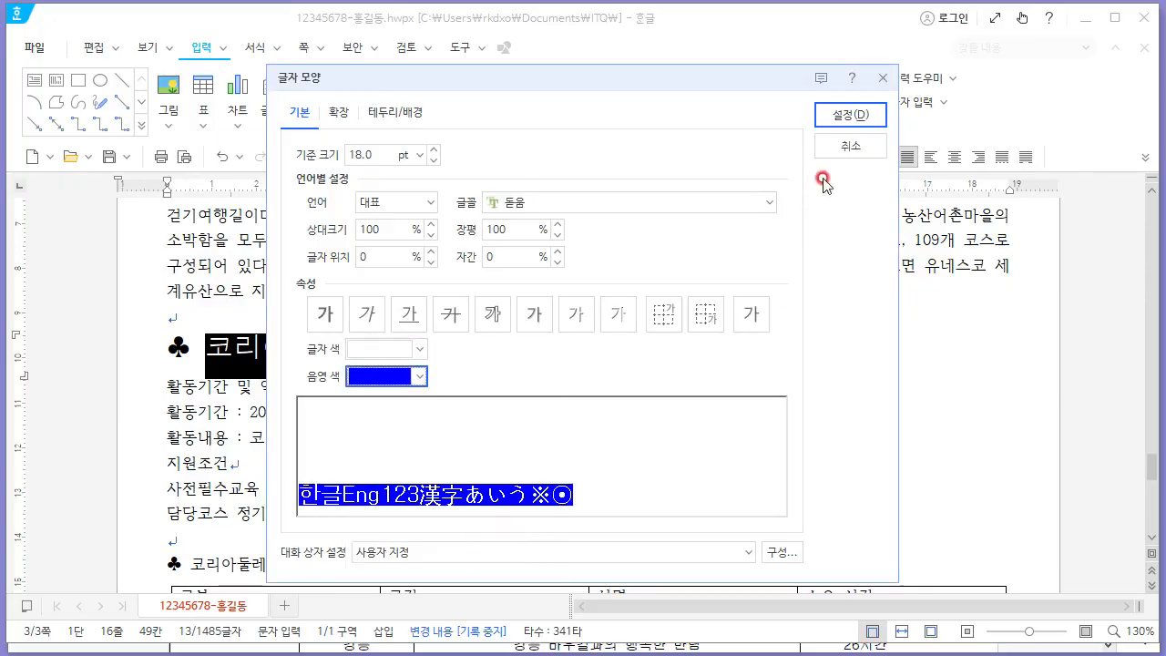
{"action": "left_click", "coordinate": [847, 116]}
Check the list requirements in the exam PDF and start a custom paragraph number definition based on the "1. 가. 1) 가)" format.
{"action": "scroll", "coordinate": [469, 272], "scroll_direction": "down", "scroll_amount": 3}
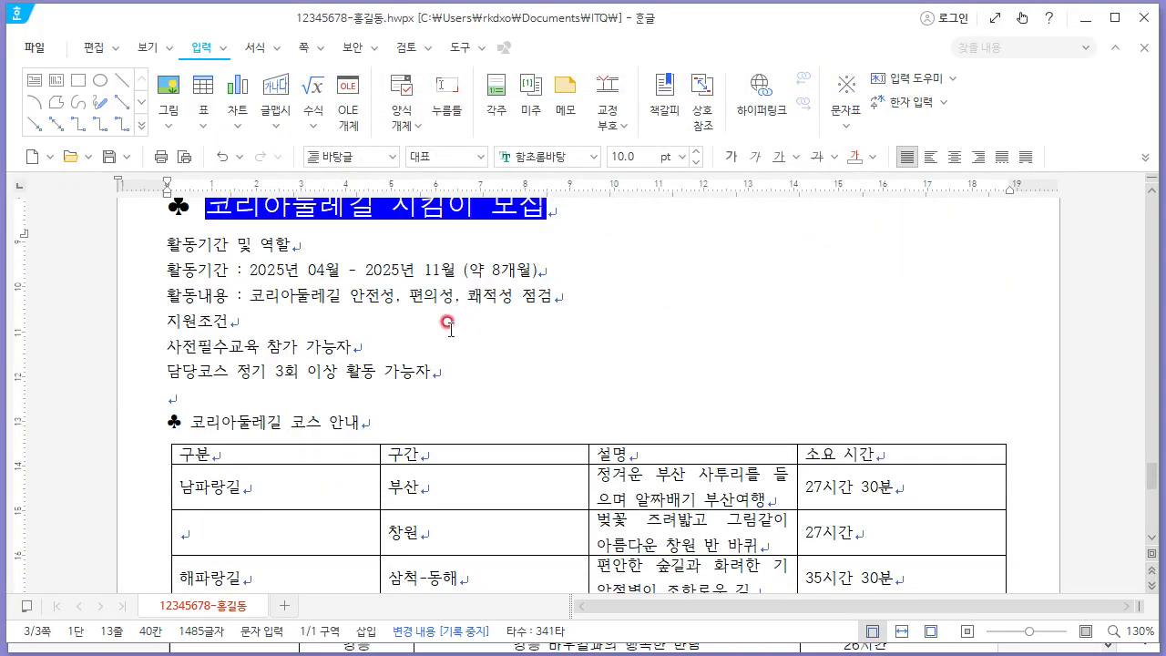
{"action": "key", "text": "alt+Tab"}
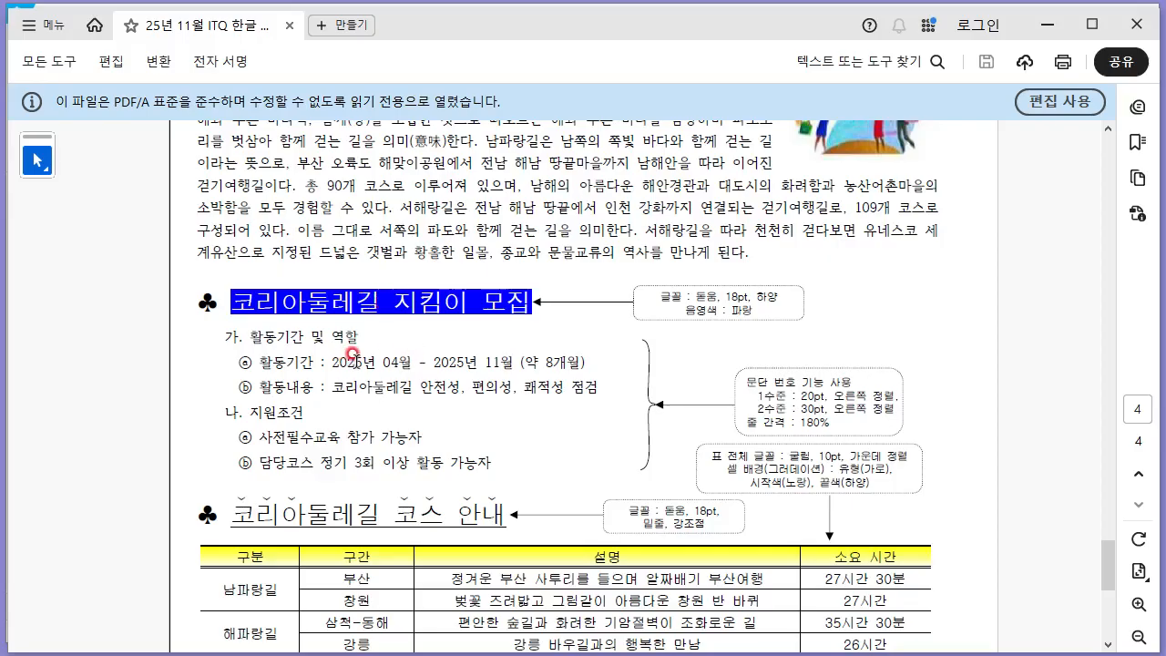
{"action": "key", "text": "alt+Tab"}
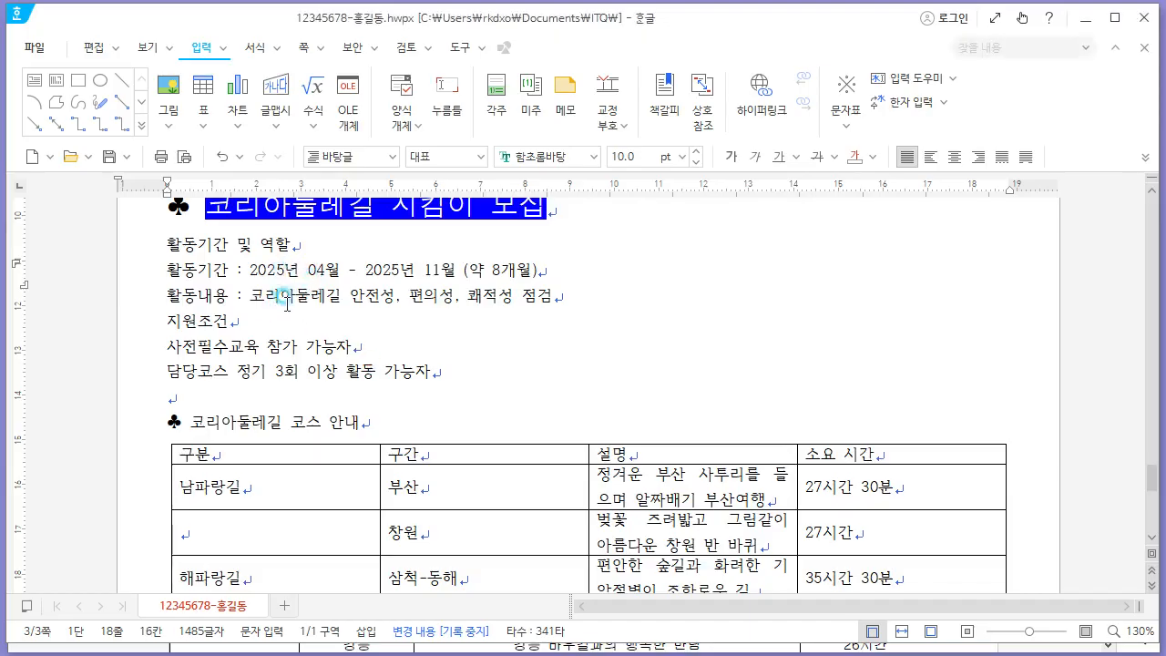
{"action": "left_click", "coordinate": [246, 46]}
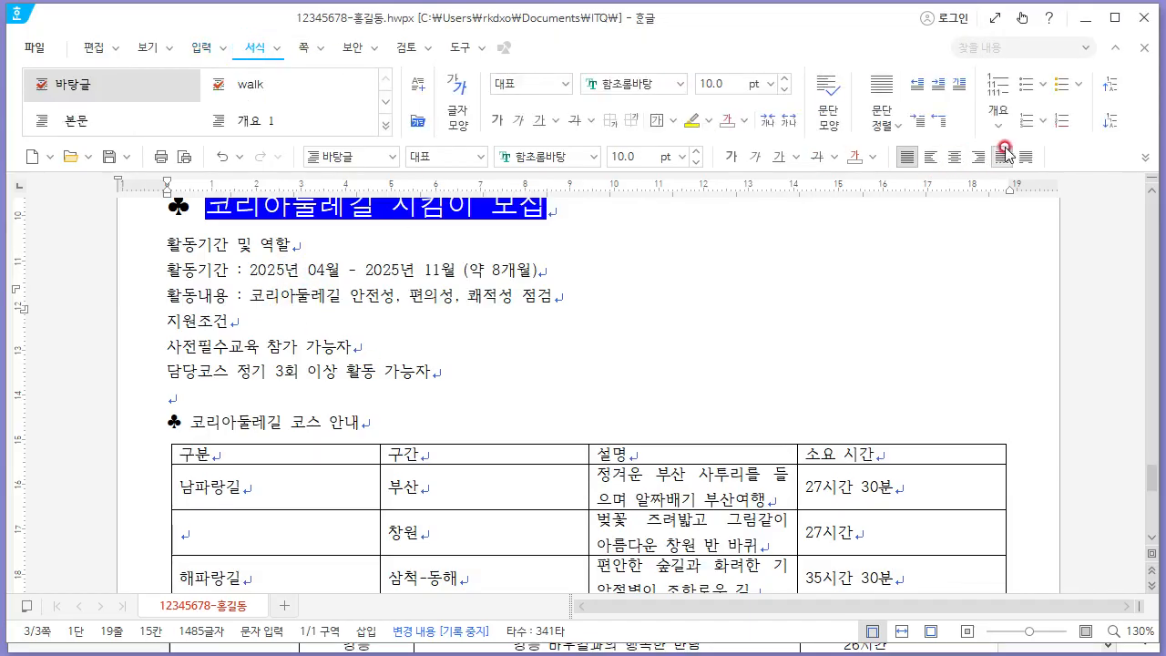
{"action": "left_click", "coordinate": [1041, 122]}
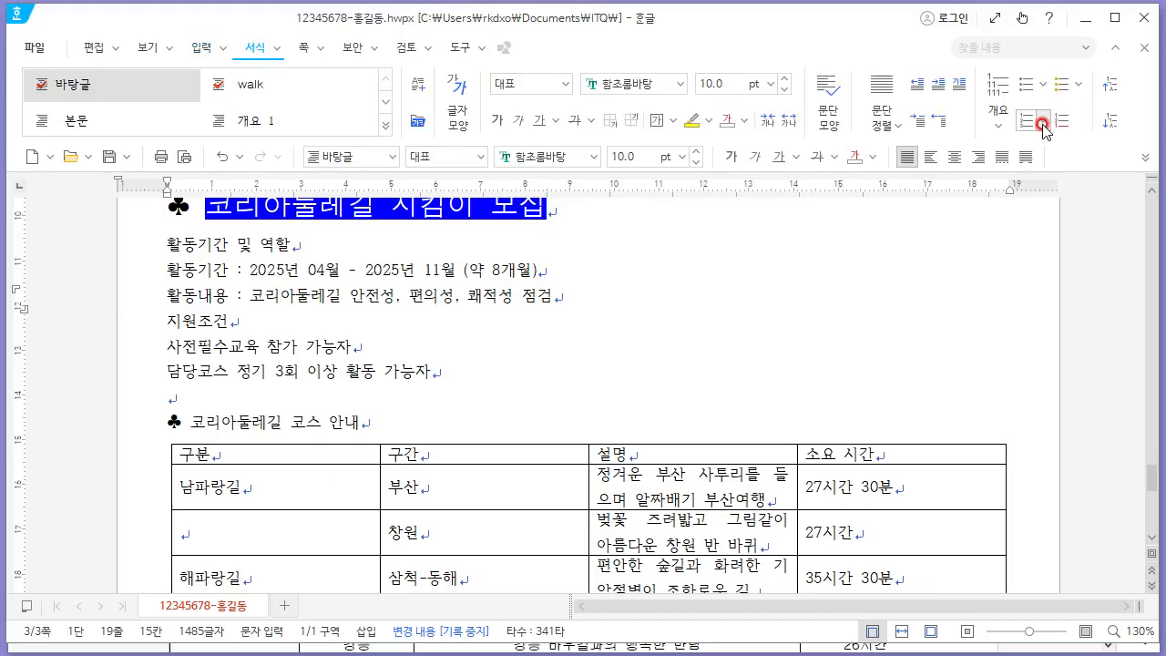
{"action": "left_click", "coordinate": [1071, 482]}
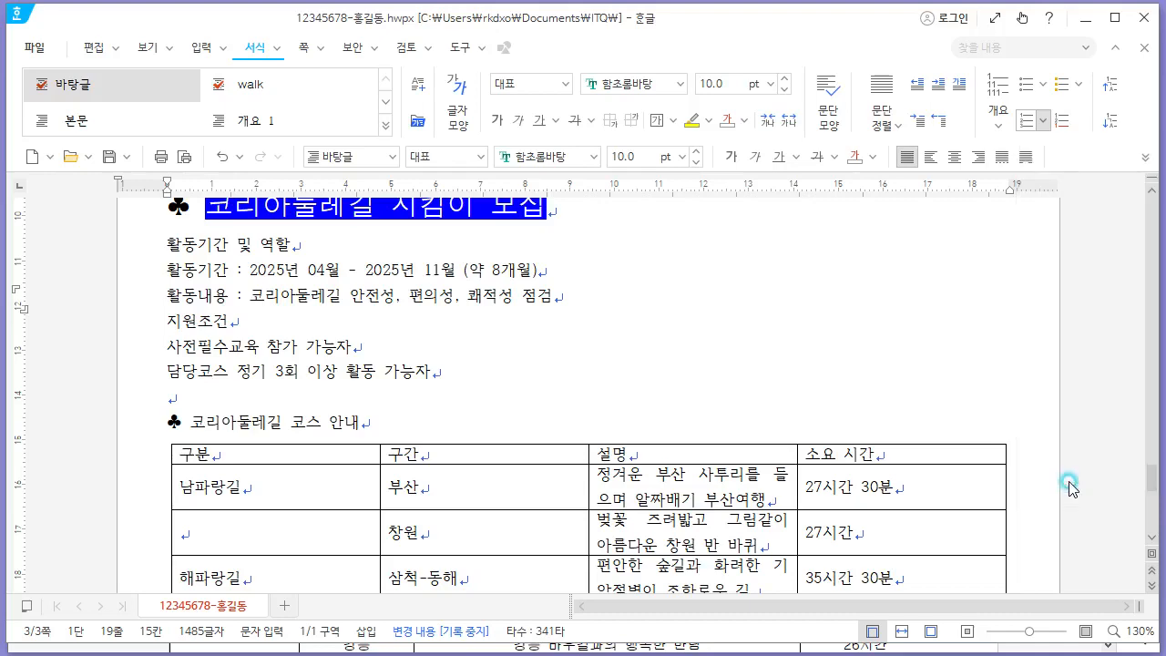
{"action": "left_click", "coordinate": [492, 186]}
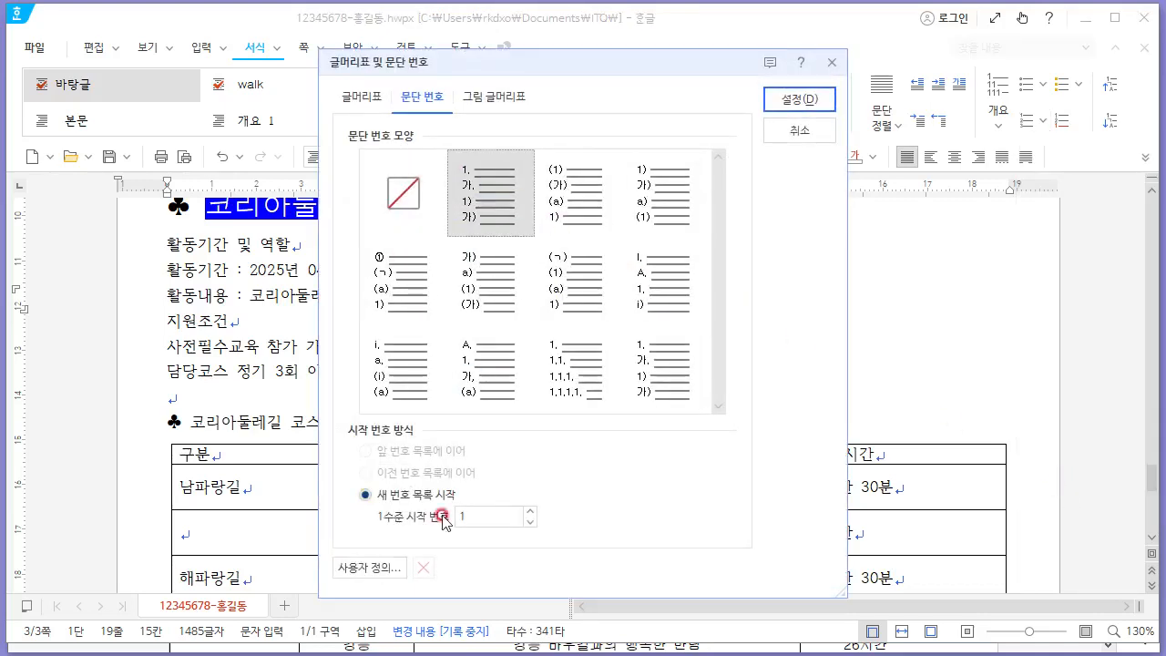
{"action": "left_click", "coordinate": [366, 568]}
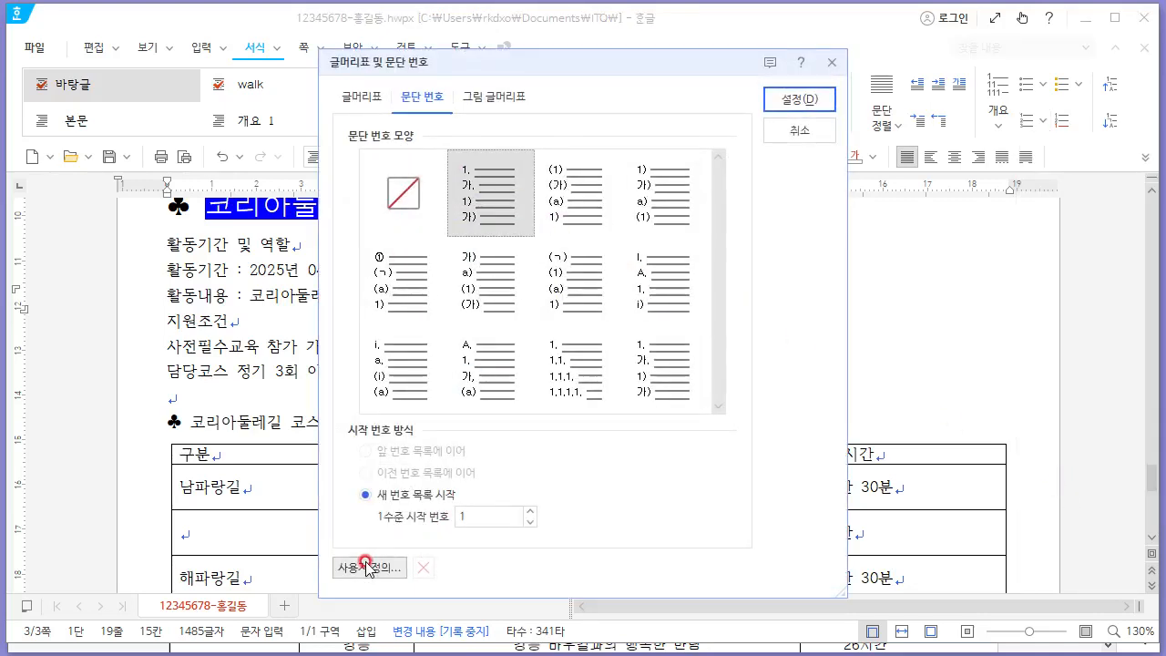
{"action": "left_click", "coordinate": [367, 566]}
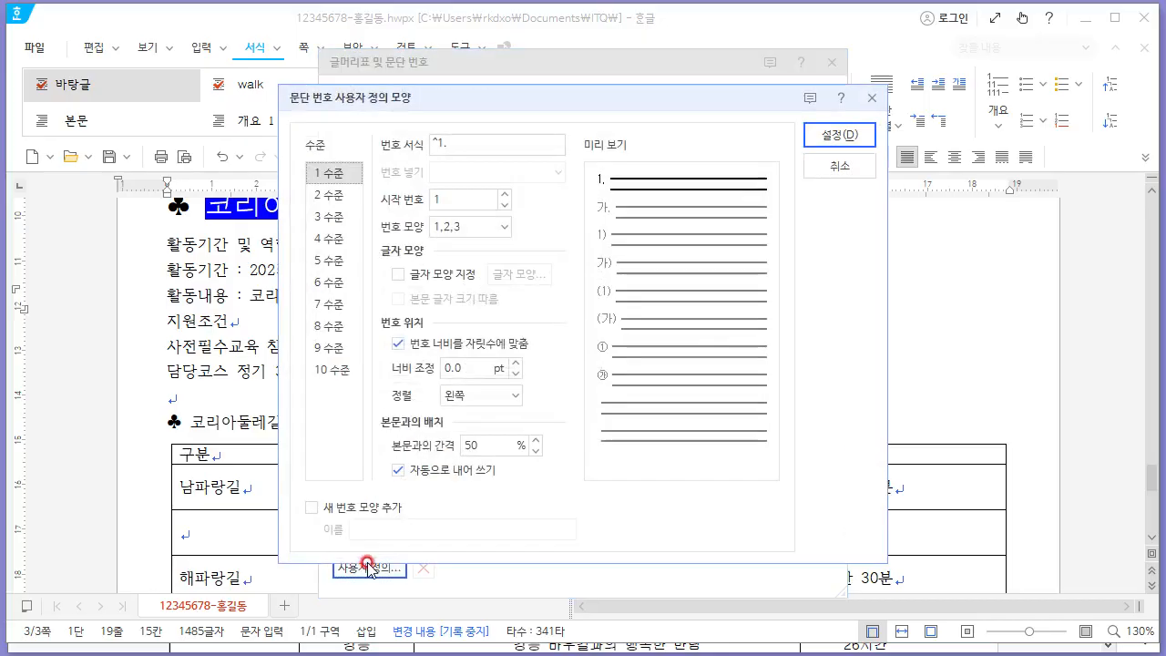
Define level 1 of the custom numbering as 가,나,다 with a 20 pt width adjustment and right alignment, per the exam PDF.
{"action": "key", "text": "alt+Tab"}
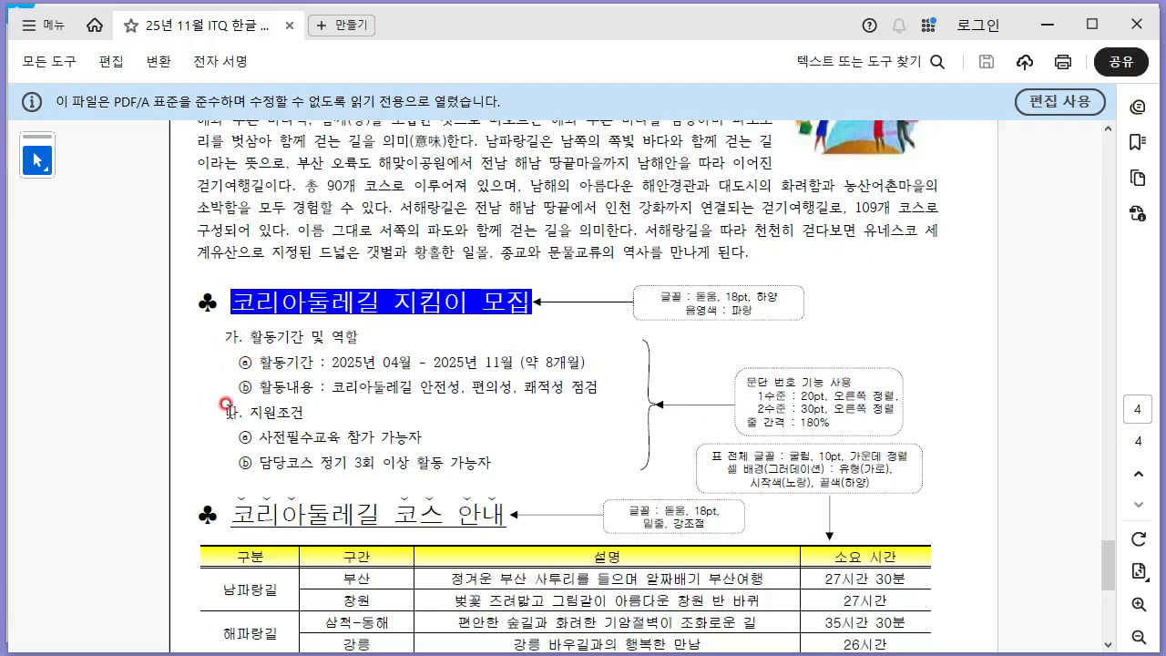
{"action": "key", "text": "alt+Tab"}
{"action": "left_click", "coordinate": [503, 227]}
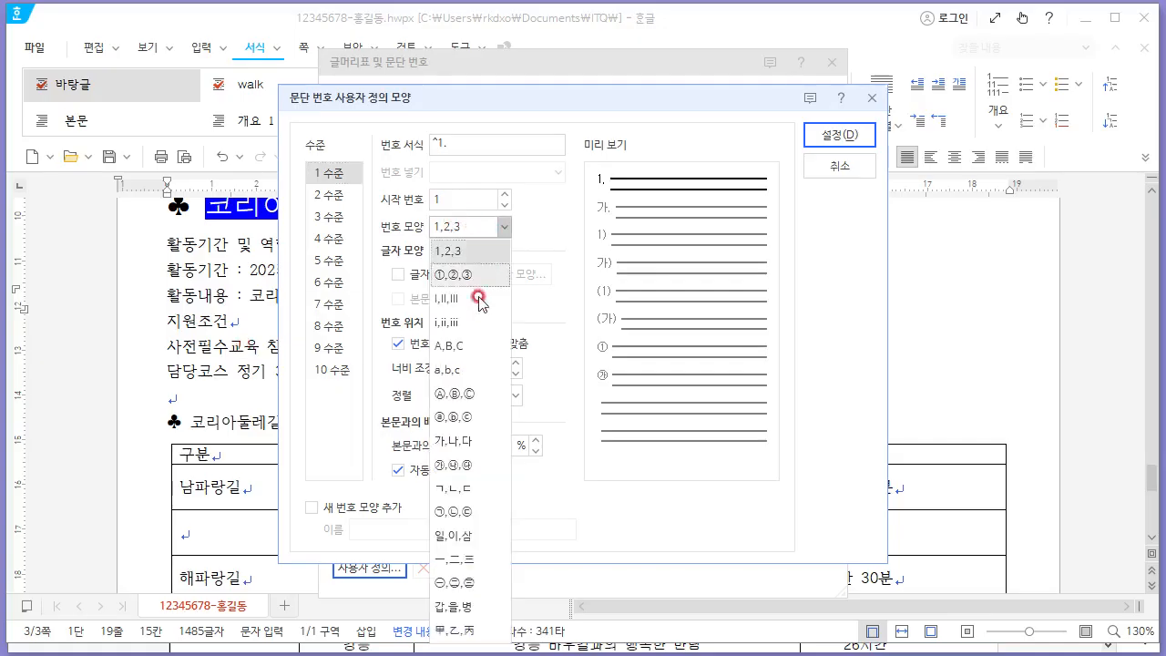
{"action": "left_click", "coordinate": [466, 441]}
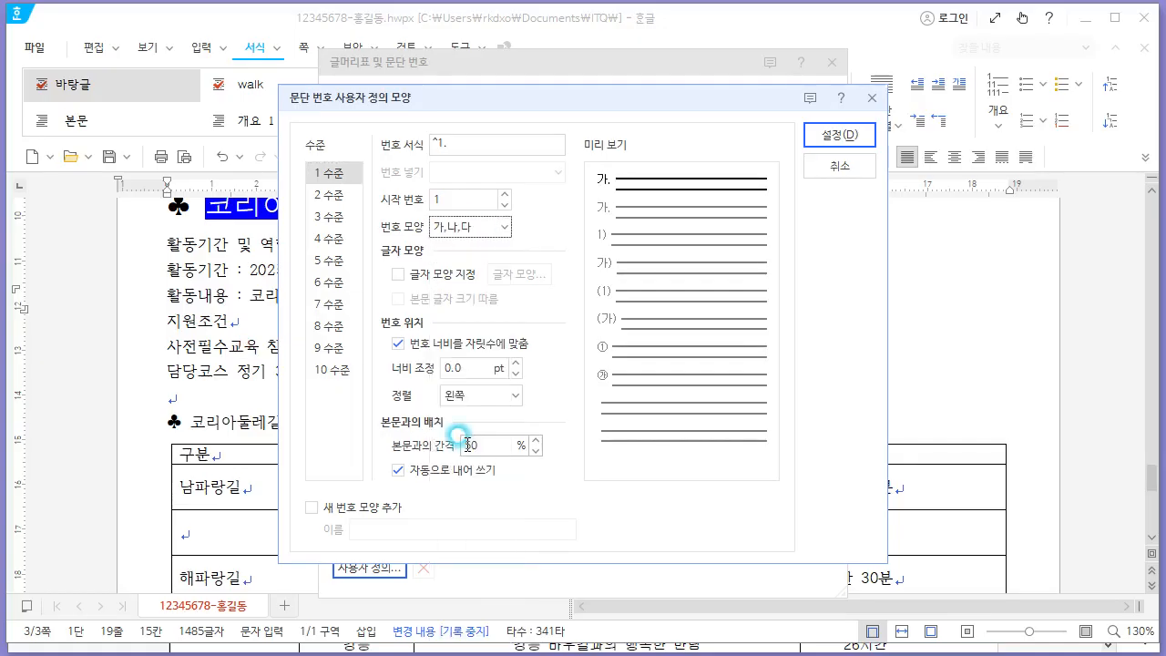
{"action": "left_click", "coordinate": [469, 367]}
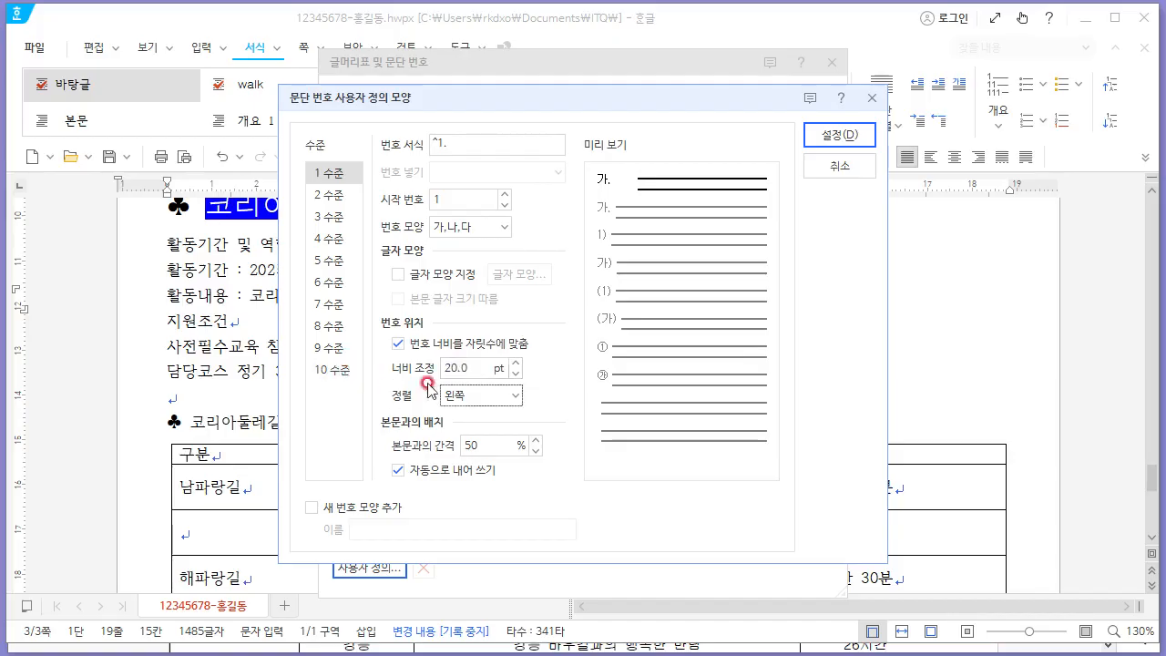
{"action": "left_click", "coordinate": [510, 394]}
{"action": "left_click", "coordinate": [494, 463]}
{"action": "key", "text": "alt+Tab"}
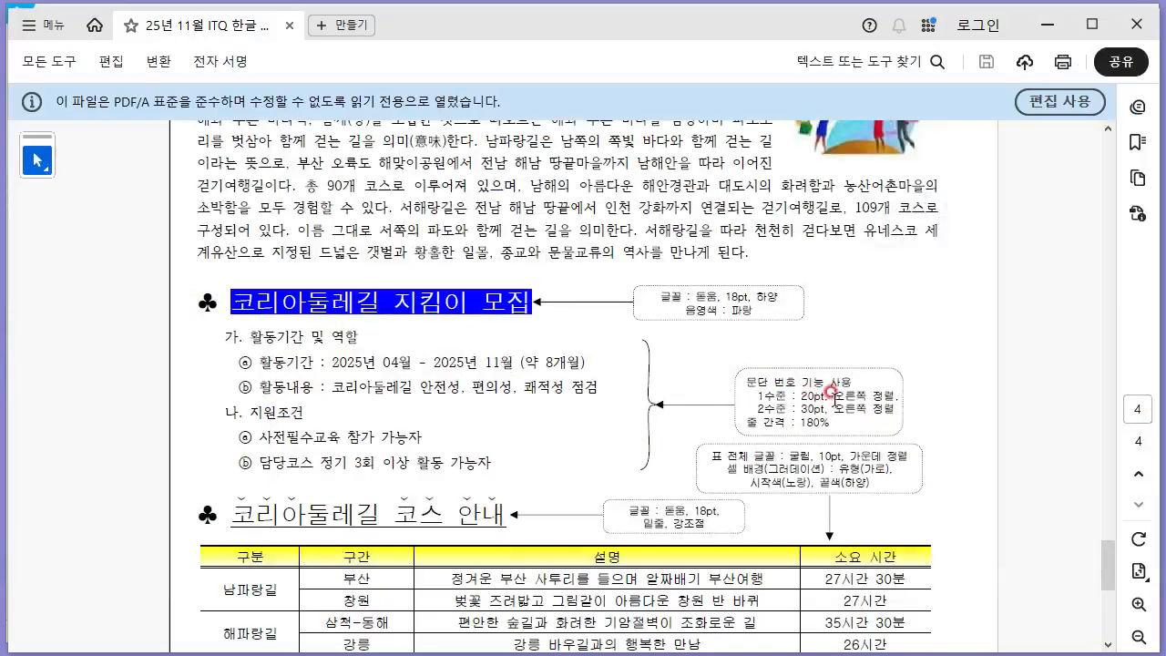
{"action": "key", "text": "alt+Tab"}
Define level 2 of the custom numbering as ⓐ,ⓑ,ⓒ with a 30 pt width adjustment and right alignment, and save the definition.
{"action": "left_click", "coordinate": [328, 197]}
{"action": "key", "text": "alt+Tab"}
{"action": "key", "text": "alt+Tab"}
{"action": "left_click", "coordinate": [474, 227]}
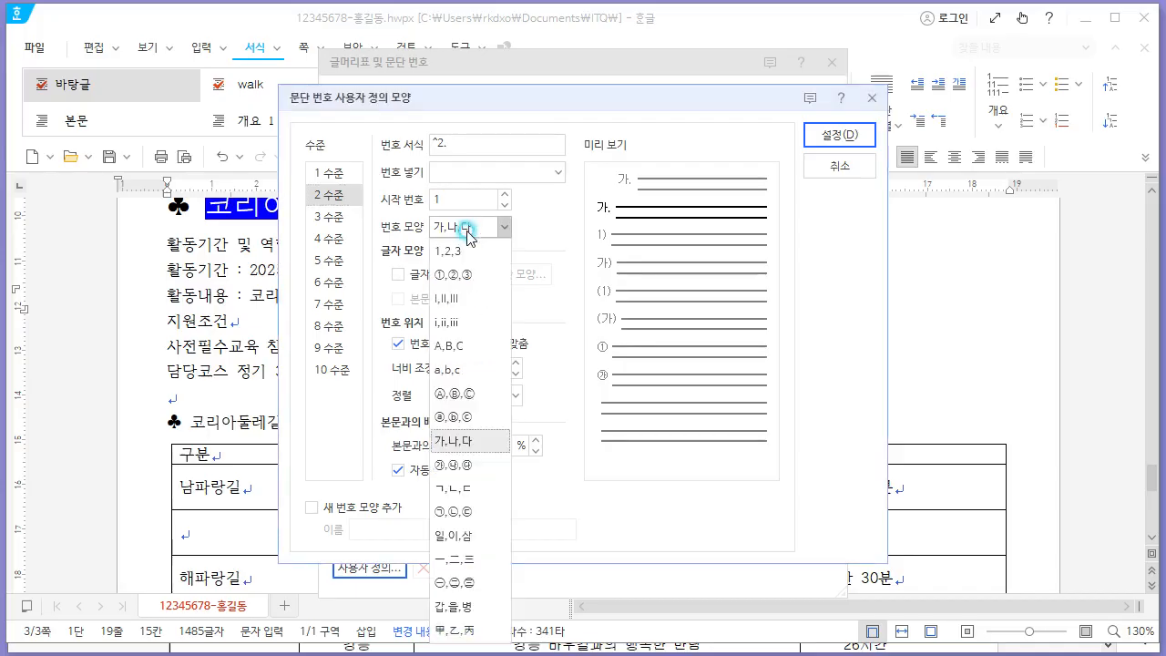
{"action": "left_click", "coordinate": [462, 419]}
{"action": "left_click", "coordinate": [466, 368]}
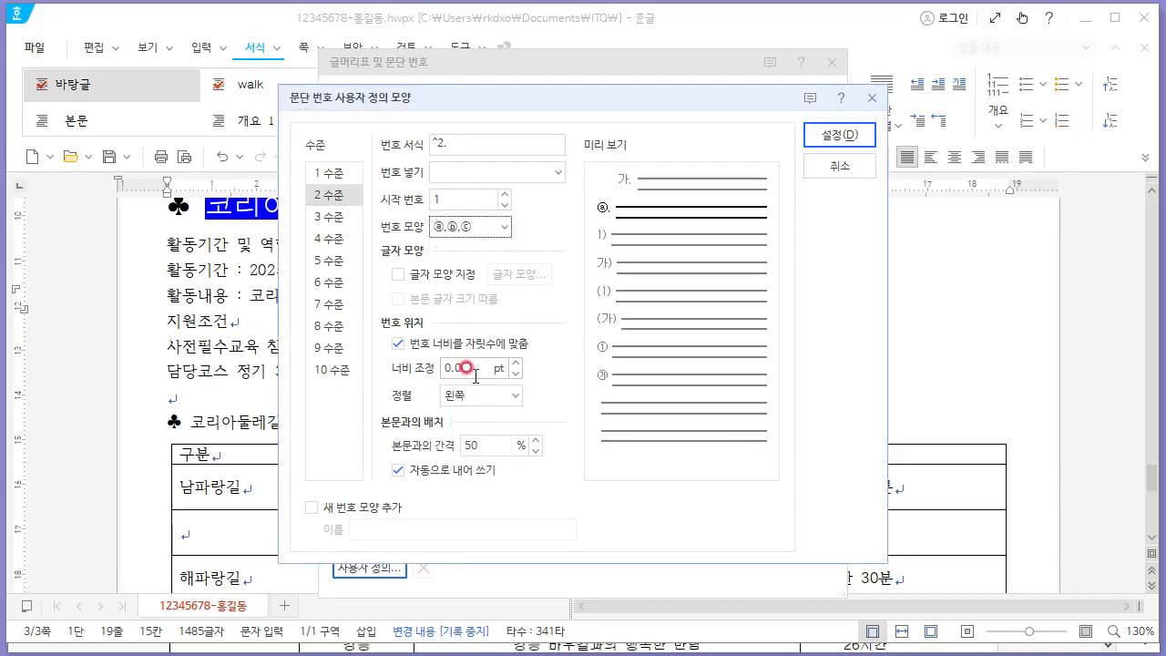
{"action": "type", "text": "30"}
{"action": "left_click", "coordinate": [506, 395]}
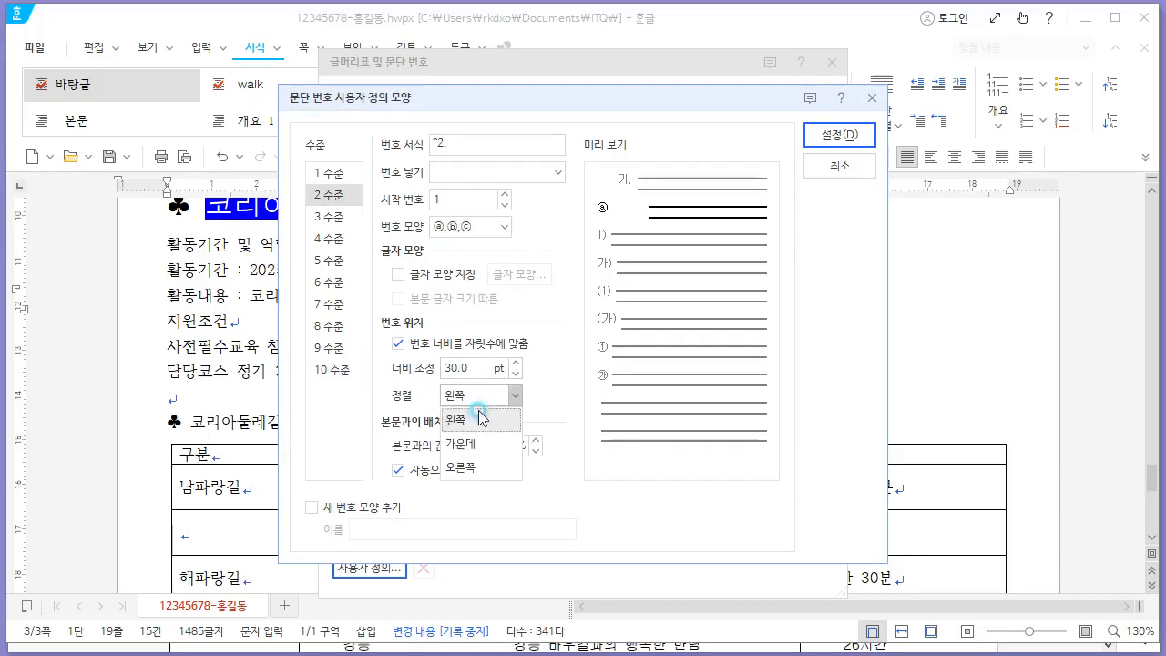
{"action": "left_click", "coordinate": [481, 468]}
{"action": "key", "text": "alt+Tab"}
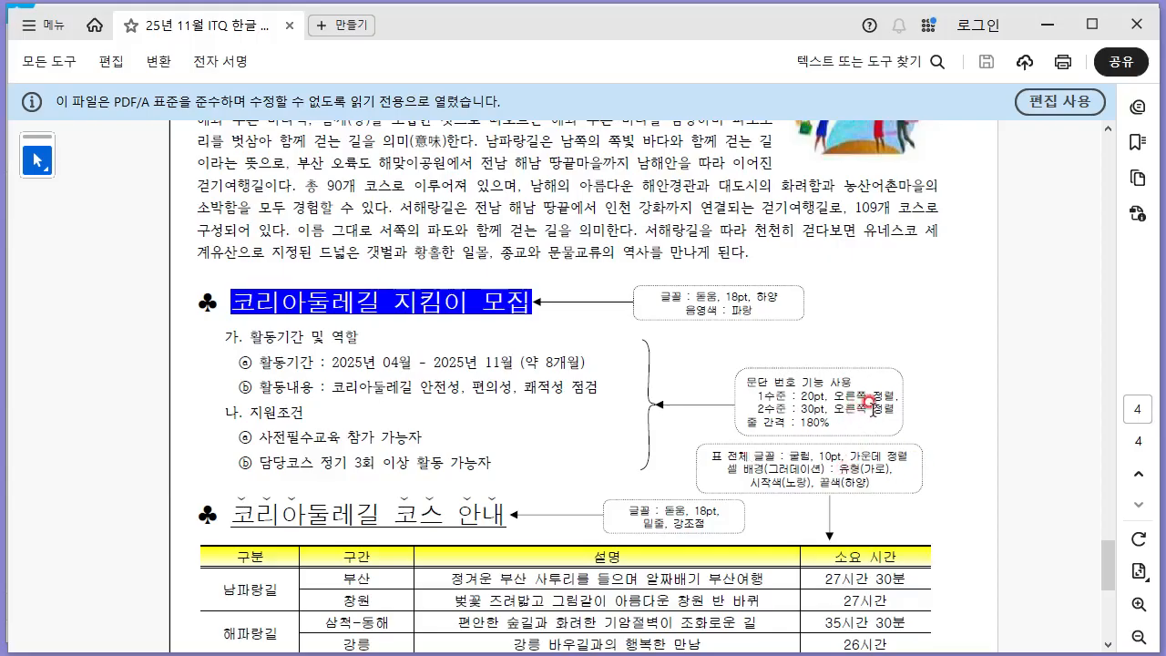
{"action": "key", "text": "alt+Tab"}
{"action": "left_click", "coordinate": [837, 136]}
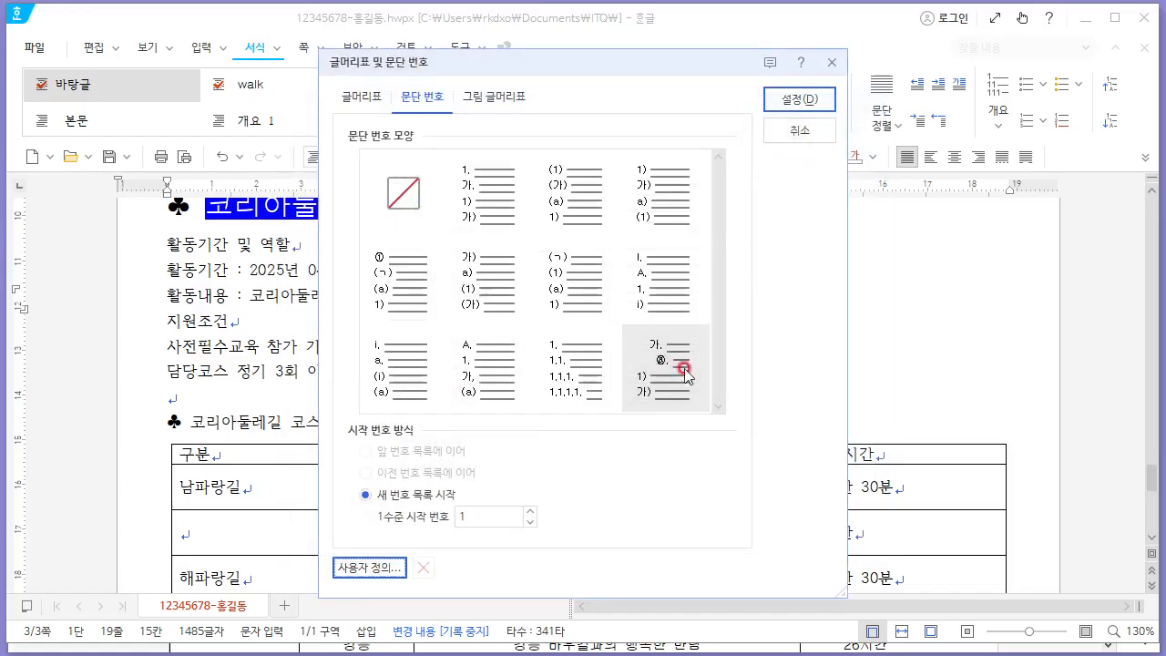
{"action": "left_click", "coordinate": [807, 132]}
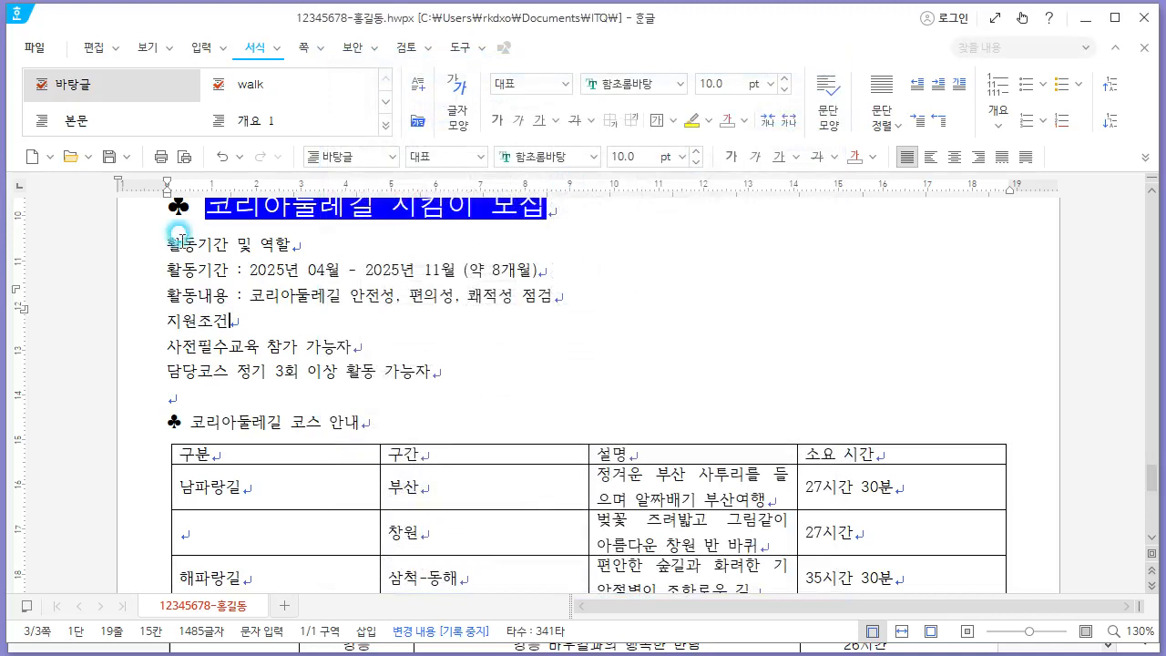
Apply the custom 가./ⓐ. paragraph numbering to the six lines from "활동기간 및 역할" to "담당코스 정기 3회 이상 활동 가능자".
{"action": "left_click_drag", "start_coordinate": [162, 242], "coordinate": [442, 374]}
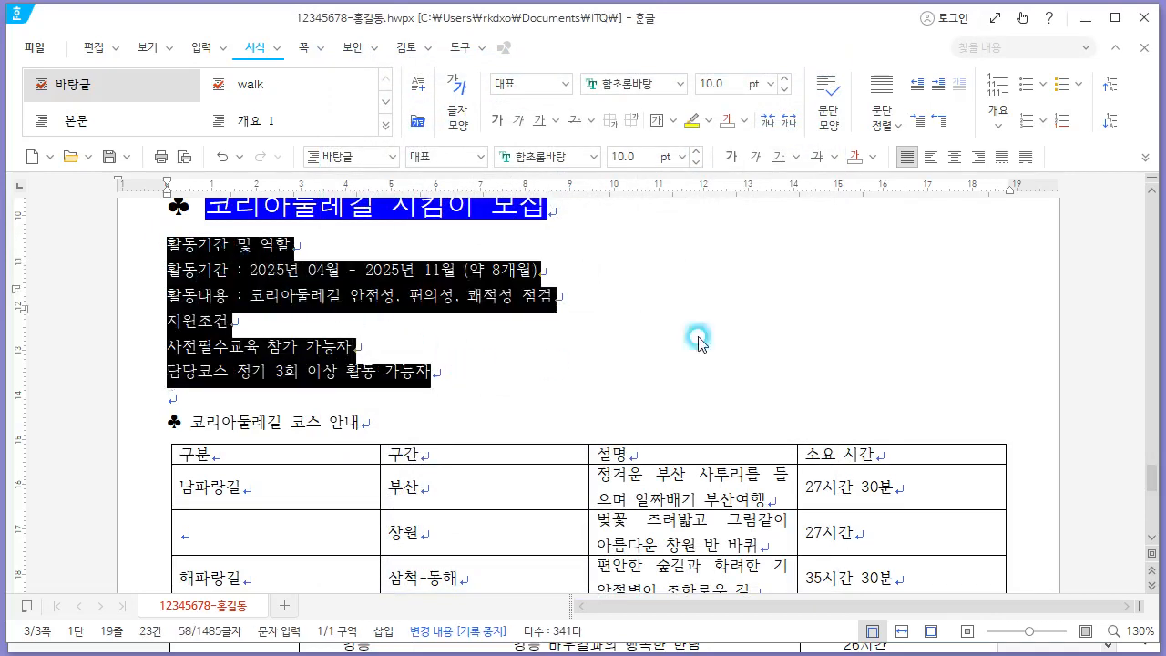
{"action": "left_click", "coordinate": [1042, 119]}
{"action": "left_click", "coordinate": [1094, 480]}
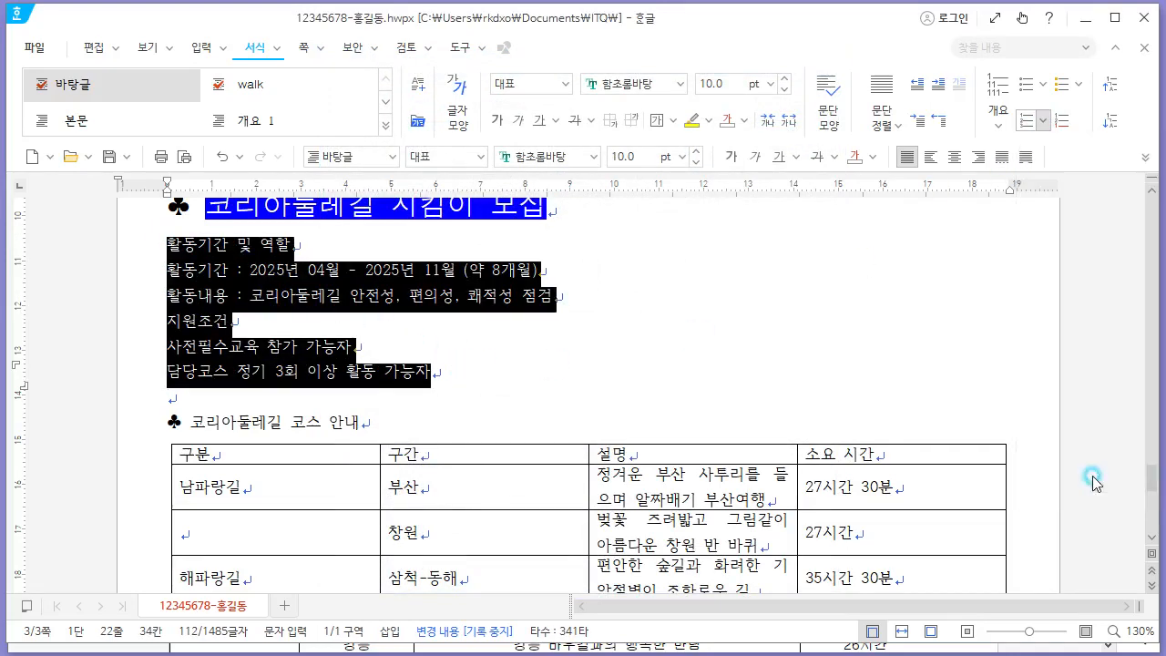
{"action": "left_click", "coordinate": [685, 355]}
{"action": "left_click", "coordinate": [799, 98]}
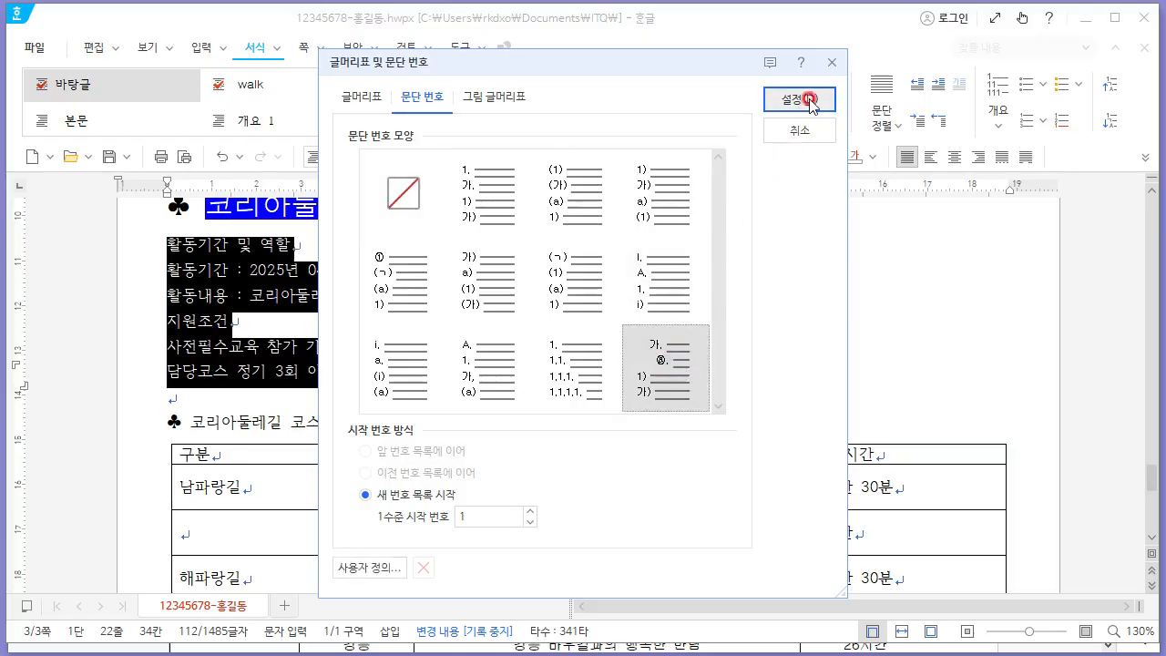
{"action": "left_click", "coordinate": [450, 253]}
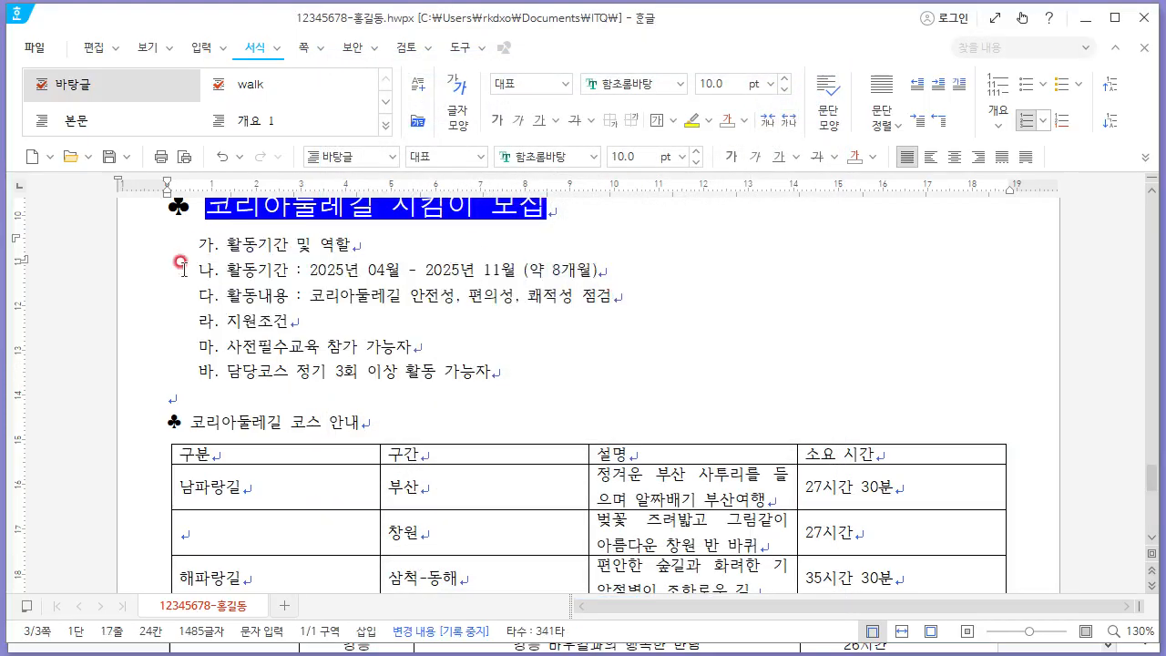
Demote the two lines under "활동기간 및 역할" and the two lines under "지원조건" to numbering level 2.
{"action": "left_click_drag", "start_coordinate": [633, 296], "coordinate": [188, 260]}
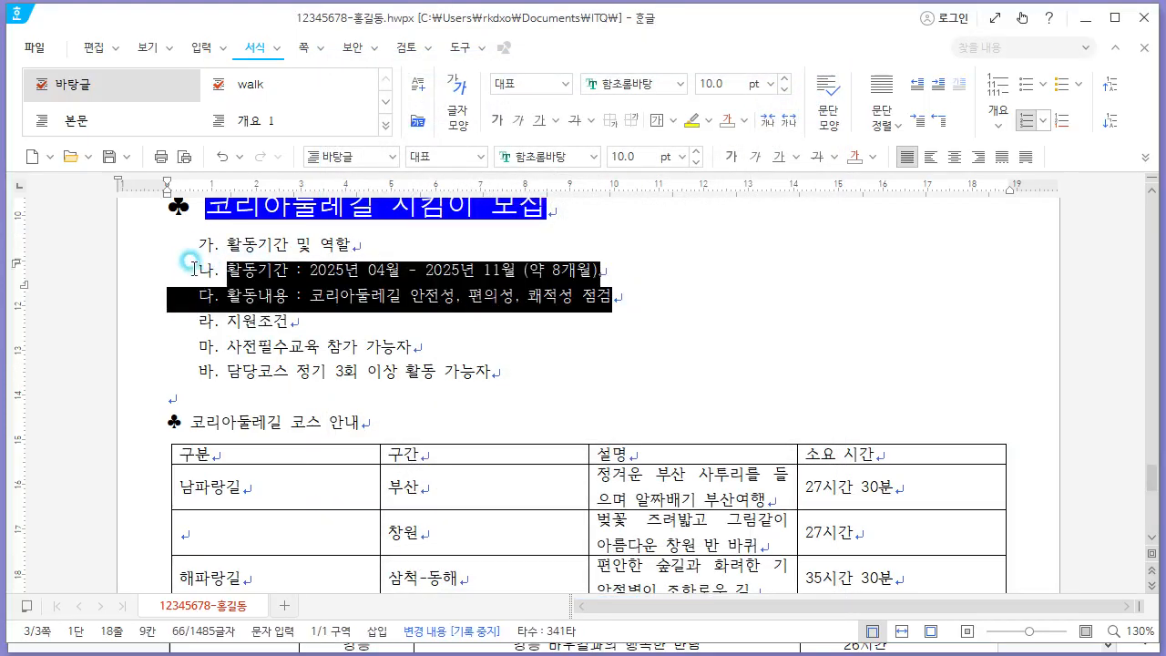
{"action": "left_click", "coordinate": [1095, 123]}
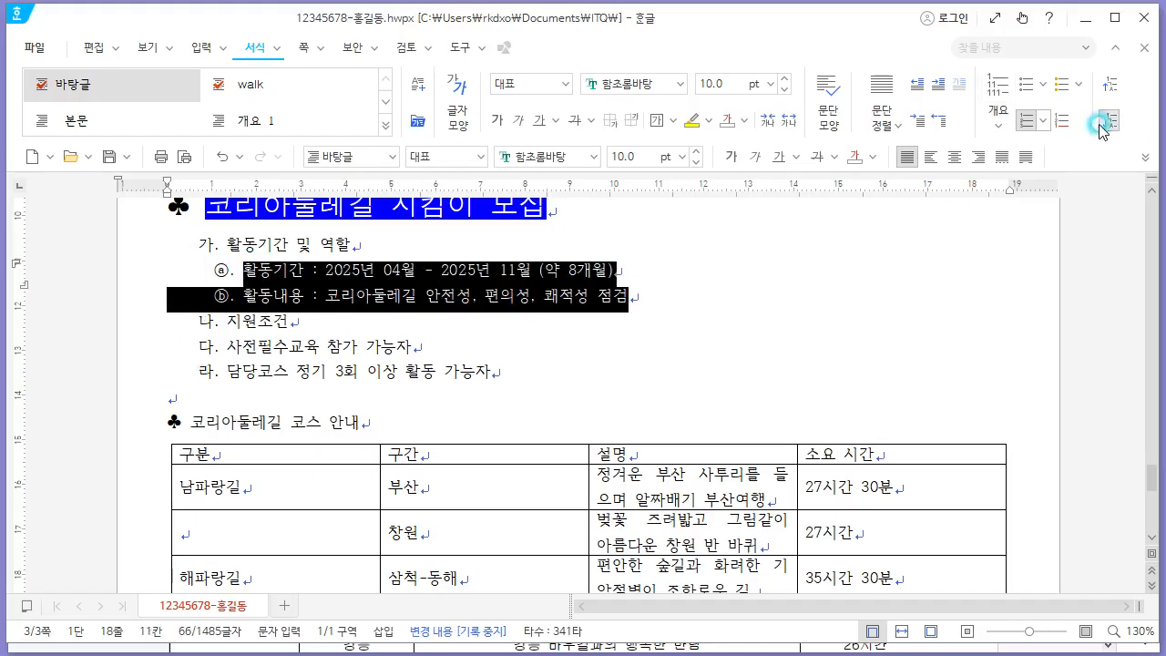
{"action": "left_click_drag", "start_coordinate": [533, 364], "coordinate": [223, 348]}
{"action": "left_click", "coordinate": [1110, 120]}
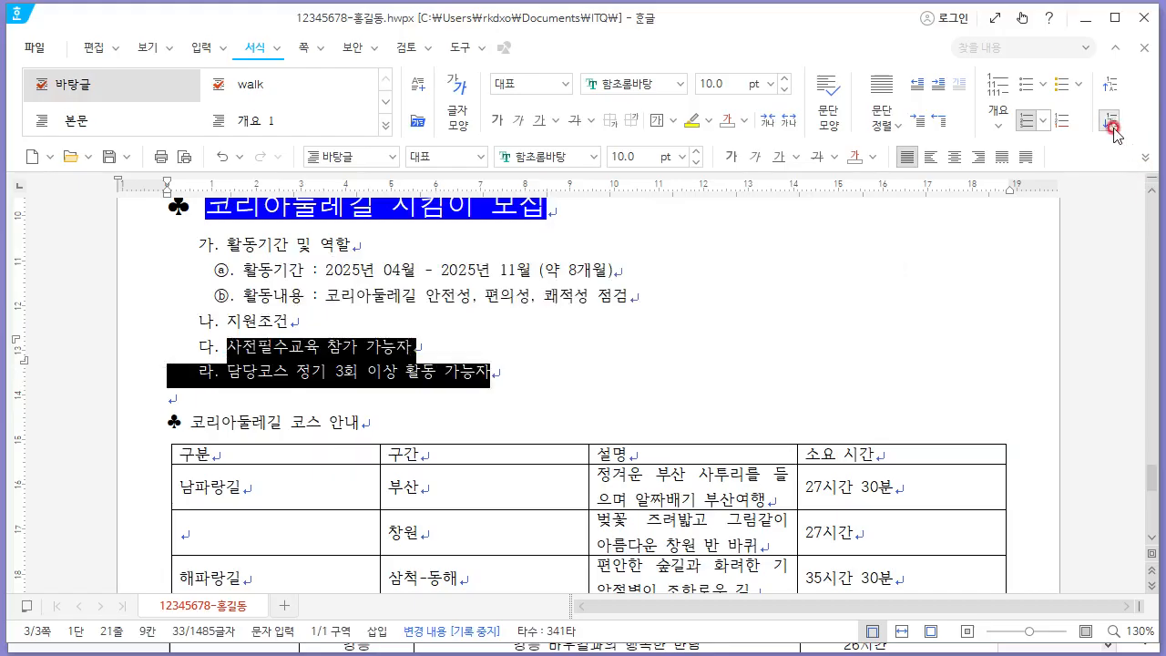
Set the line spacing of all six numbered list lines to 180%.
{"action": "left_click_drag", "start_coordinate": [518, 372], "coordinate": [227, 244]}
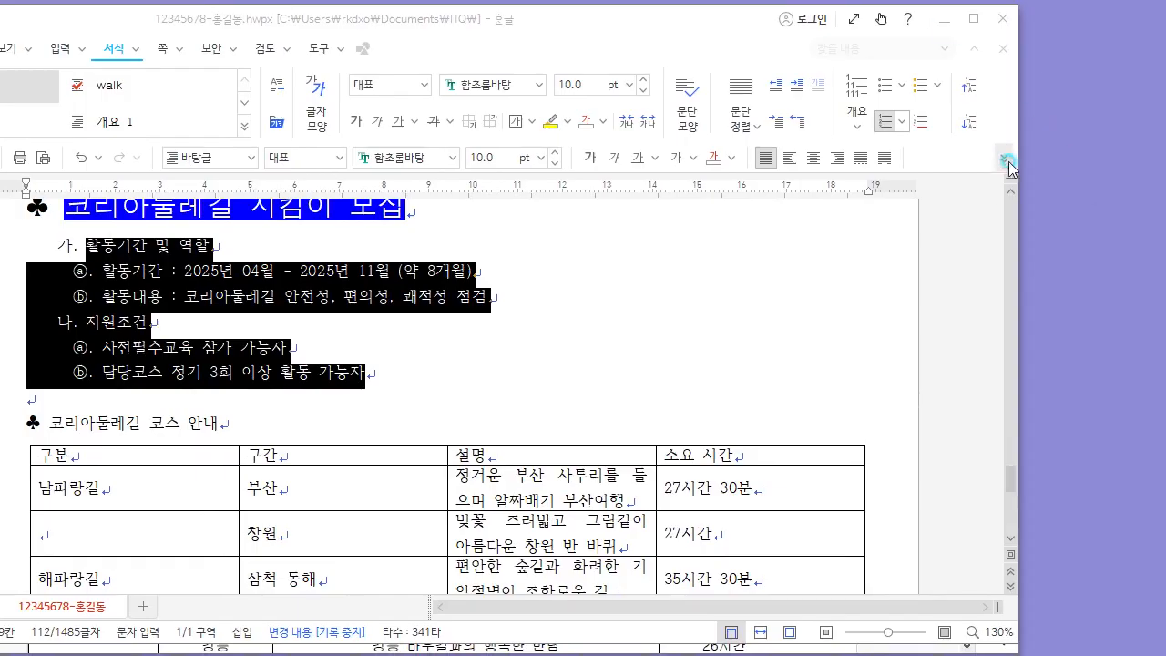
{"action": "left_click", "coordinate": [1006, 162]}
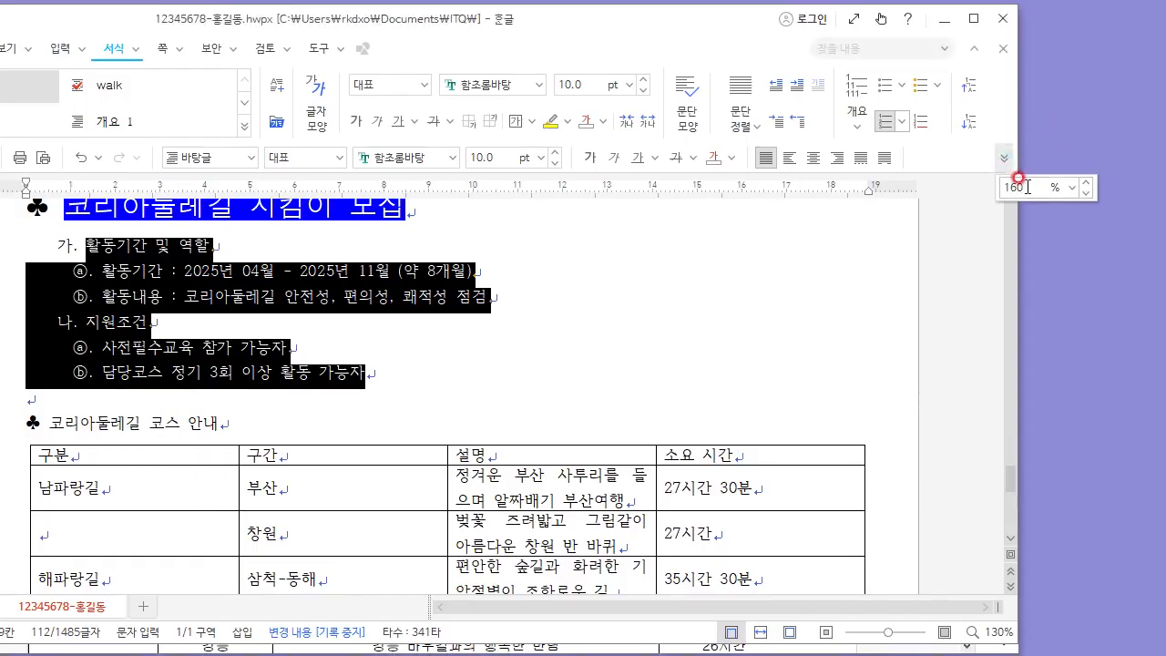
{"action": "type", "text": "180"}
{"action": "key", "text": "Return"}
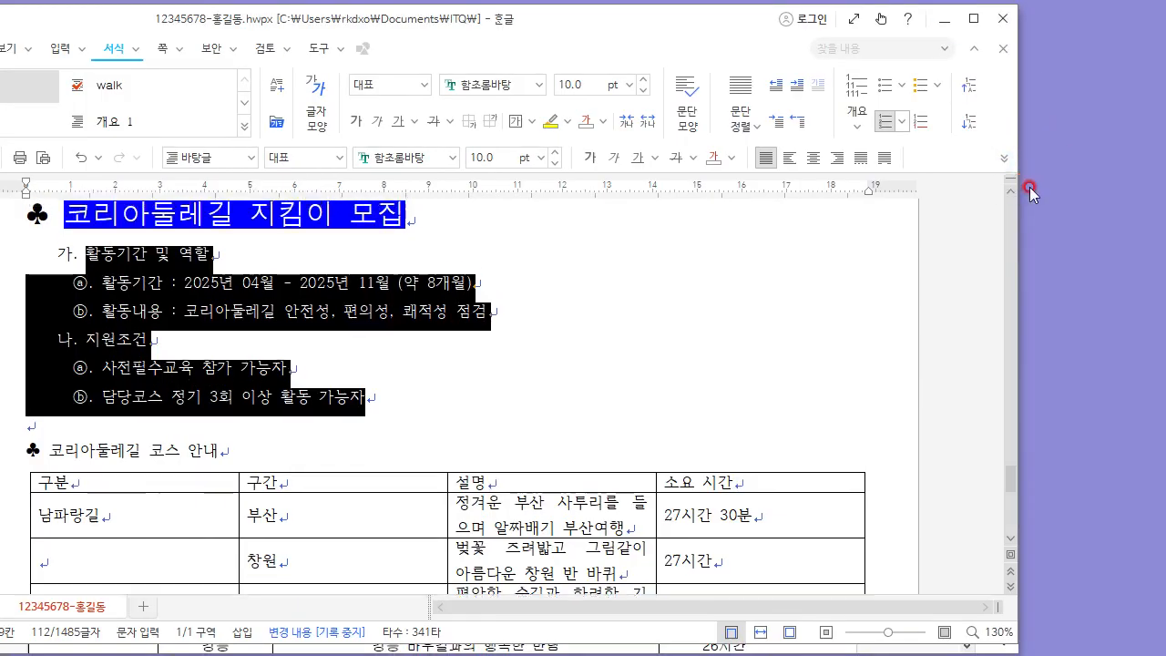
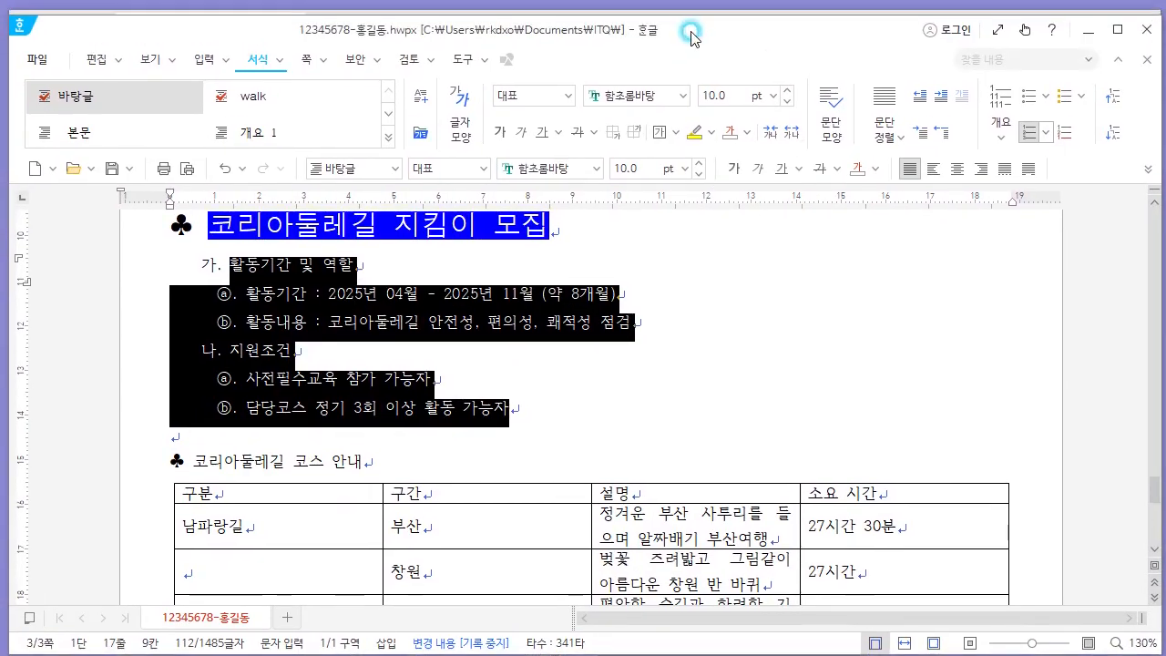
Set the heading line "♣ 코리아둘레길 코스 안내" to 돋움, 18 pt, as specified in the exam PDF.
{"action": "key", "text": "alt+Tab"}
{"action": "left_click_drag", "start_coordinate": [505, 36], "coordinate": [507, 30]}
{"action": "scroll", "coordinate": [609, 358], "scroll_direction": "down", "scroll_amount": 1}
{"action": "scroll", "coordinate": [610, 358], "scroll_direction": "down", "scroll_amount": 2}
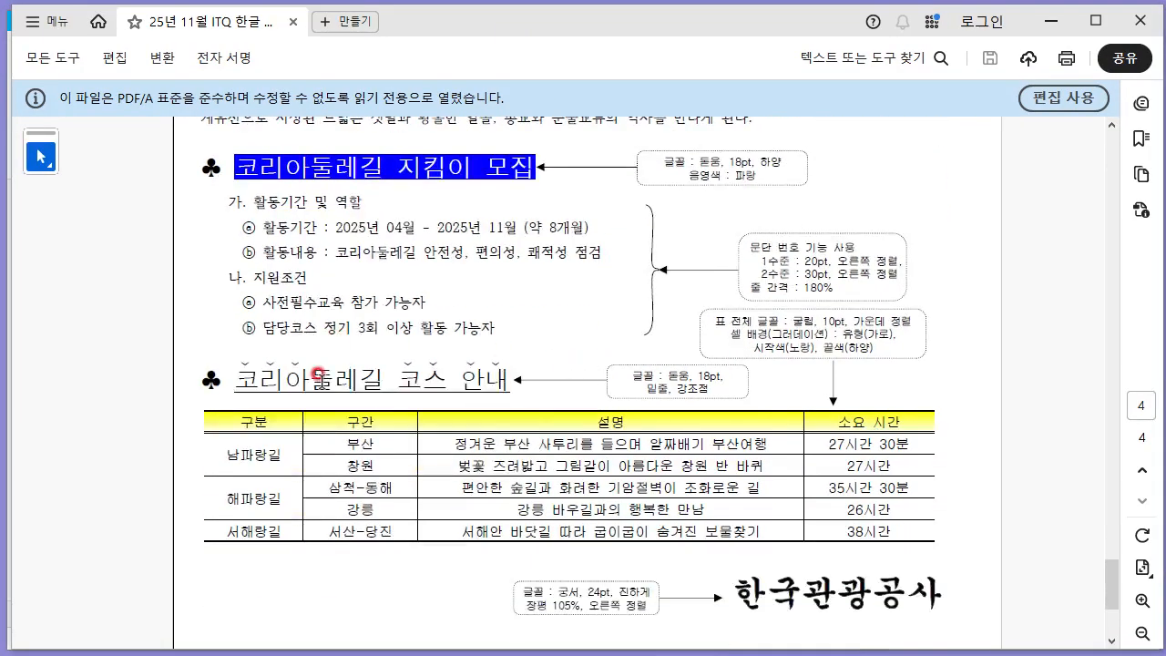
{"action": "key", "text": "alt+Tab"}
{"action": "scroll", "coordinate": [471, 404], "scroll_direction": "down", "scroll_amount": 1}
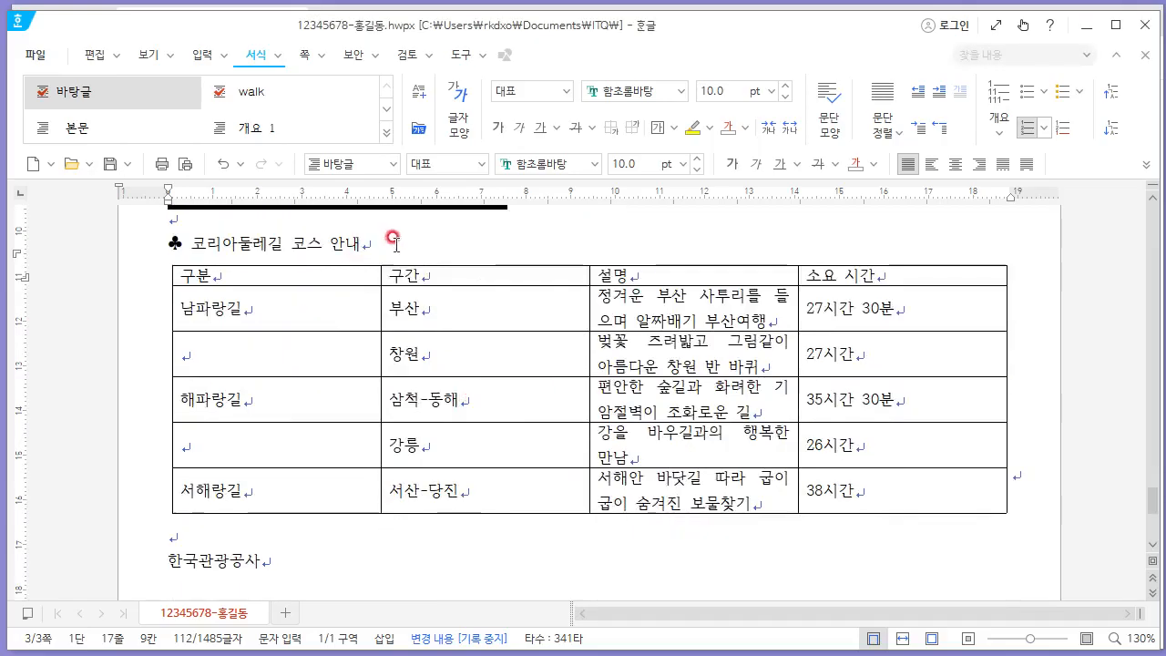
{"action": "left_click_drag", "start_coordinate": [461, 232], "coordinate": [164, 235]}
{"action": "scroll", "coordinate": [504, 243], "scroll_direction": "up", "scroll_amount": 1}
{"action": "left_click", "coordinate": [546, 164]}
{"action": "type", "text": "돋움"}
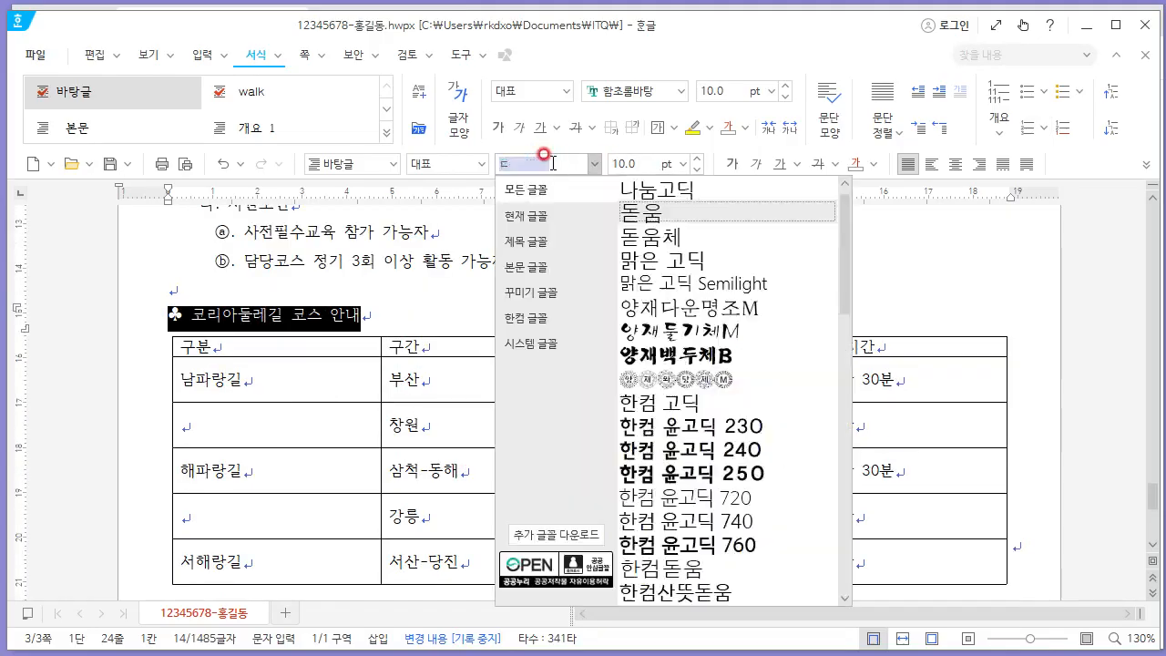
{"action": "key", "text": "Return"}
{"action": "type", "text": "18"}
{"action": "key", "text": "Return"}
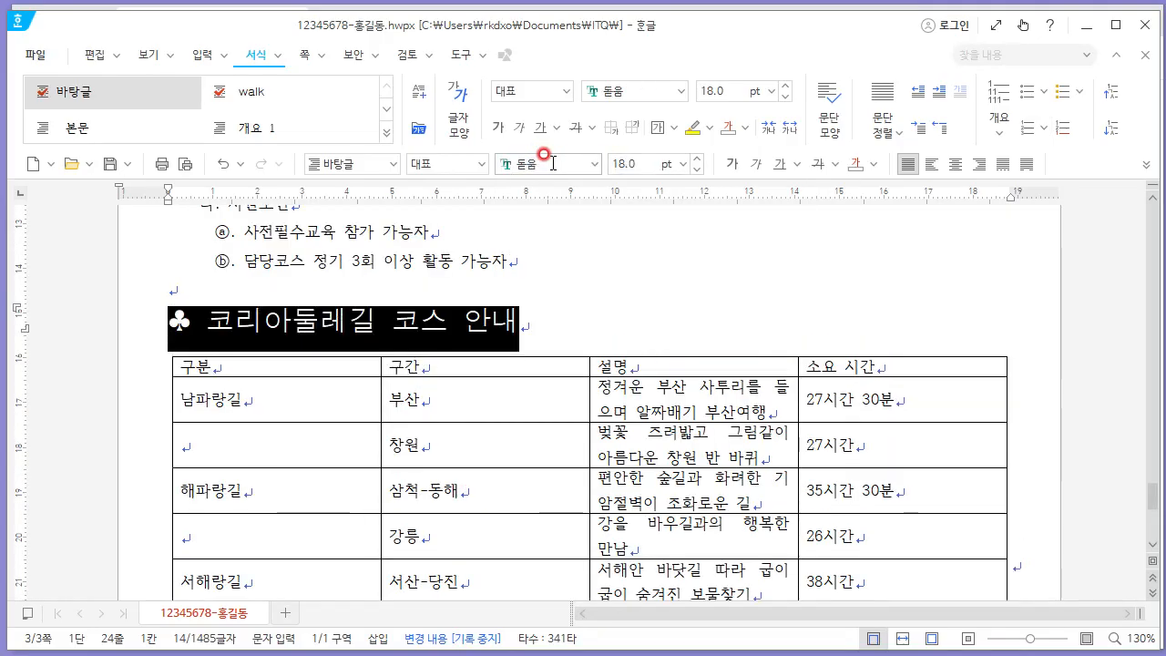
Underline the heading text "코리아둘레길 코스 안내", leaving out the ♣ symbol.
{"action": "left_click", "coordinate": [540, 306]}
{"action": "key", "text": "alt+Tab"}
{"action": "key", "text": "alt+Tab"}
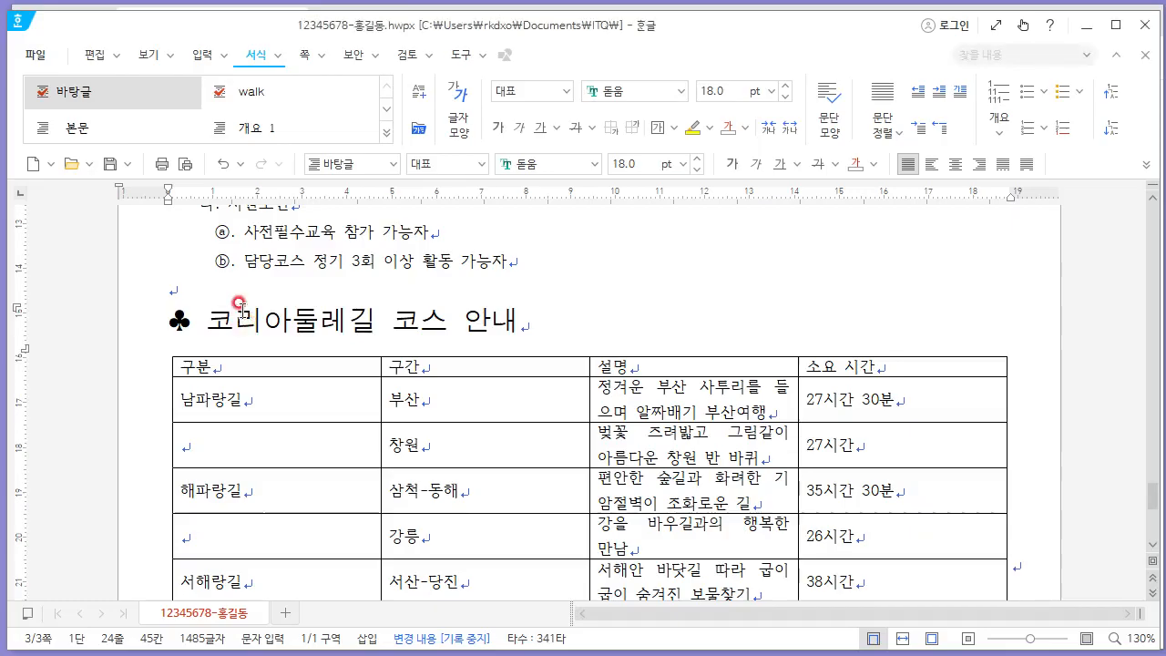
{"action": "left_click_drag", "start_coordinate": [204, 319], "coordinate": [554, 317]}
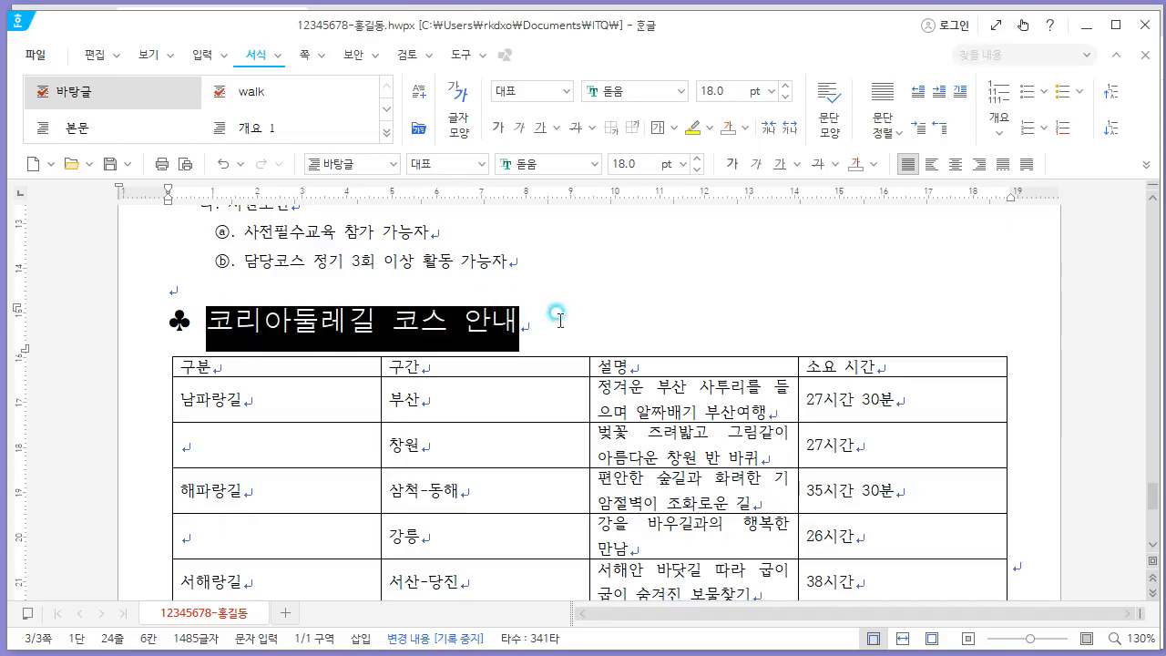
{"action": "left_click", "coordinate": [776, 165]}
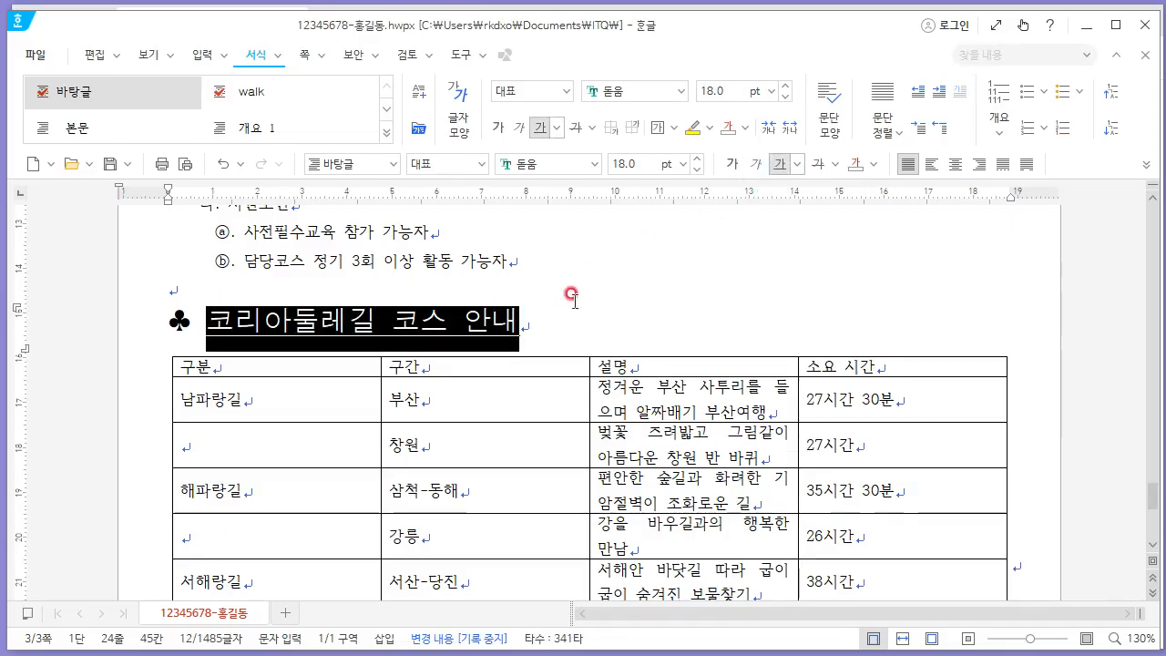
Add the v-shaped (ˇ) emphasis mark above "코리아" in the course heading, following the exam PDF.
{"action": "key", "text": "alt+Tab"}
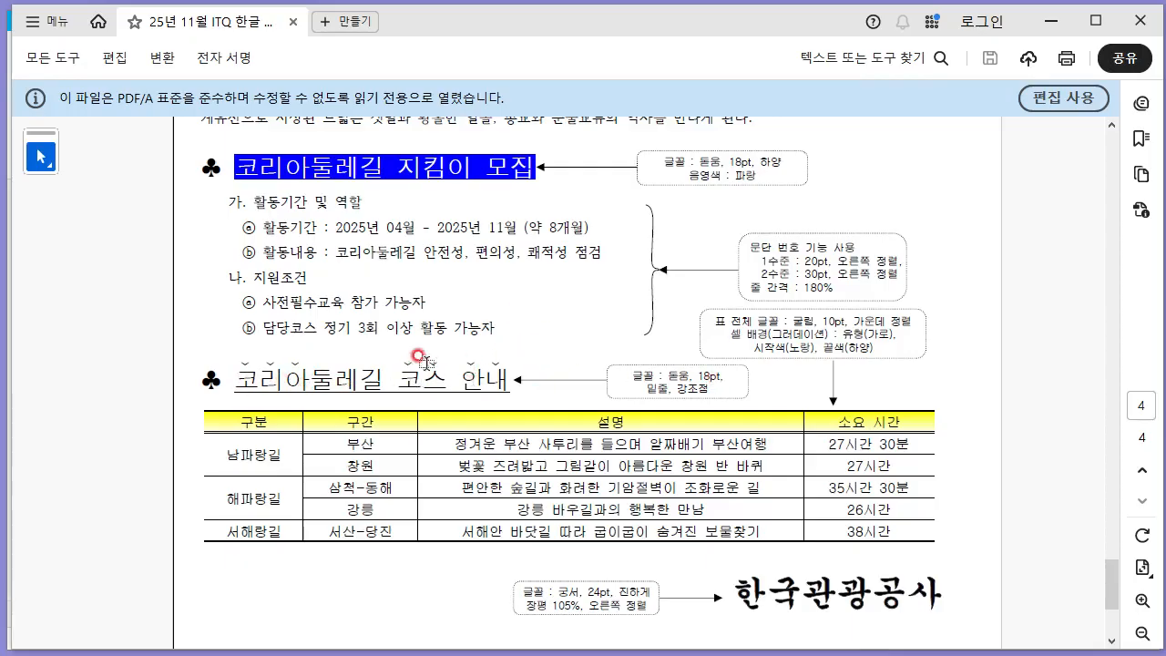
{"action": "key", "text": "alt+Tab"}
{"action": "left_click_drag", "start_coordinate": [206, 317], "coordinate": [267, 319]}
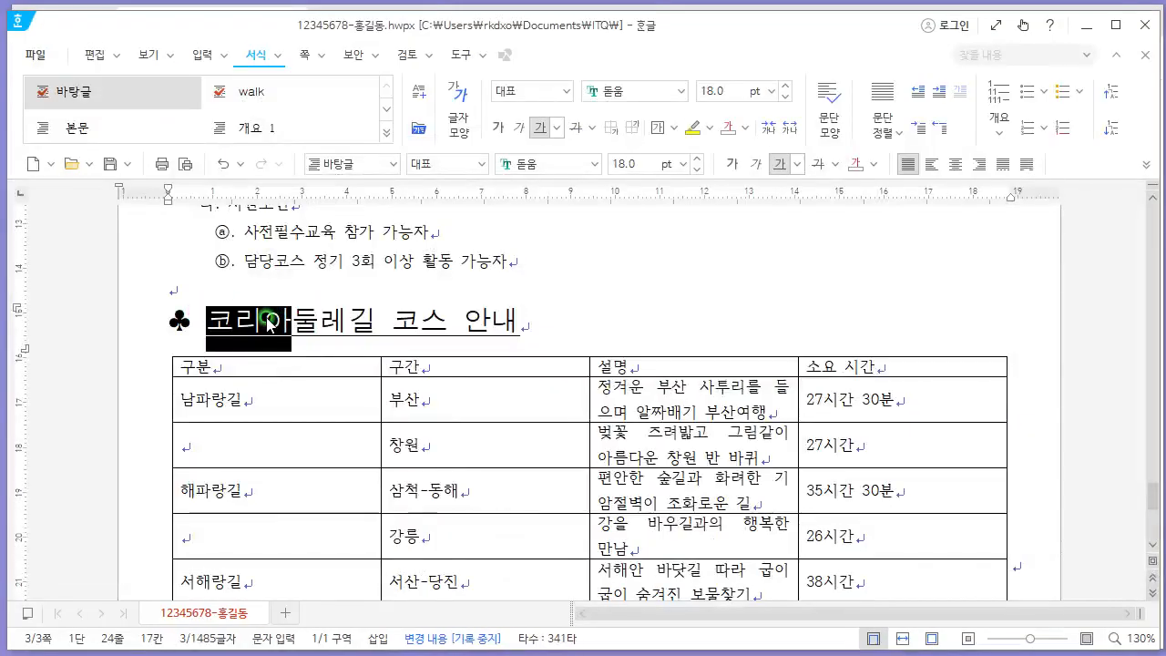
{"action": "right_click", "coordinate": [267, 319]}
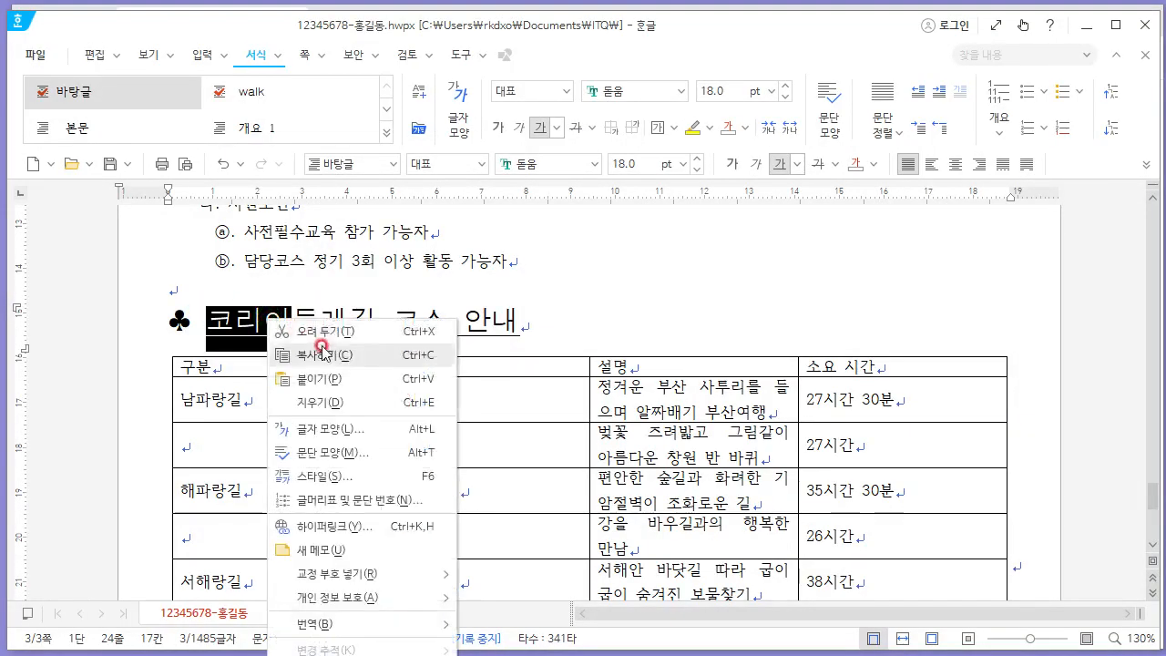
{"action": "left_click", "coordinate": [347, 432]}
{"action": "left_click", "coordinate": [337, 119]}
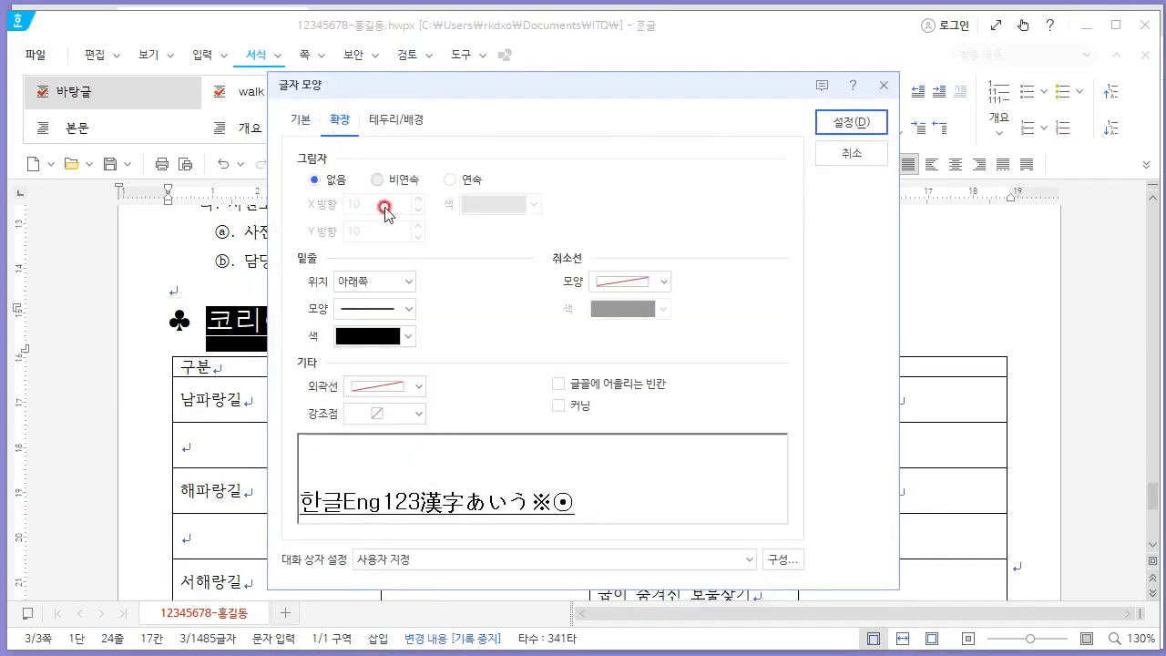
{"action": "left_click", "coordinate": [418, 415]}
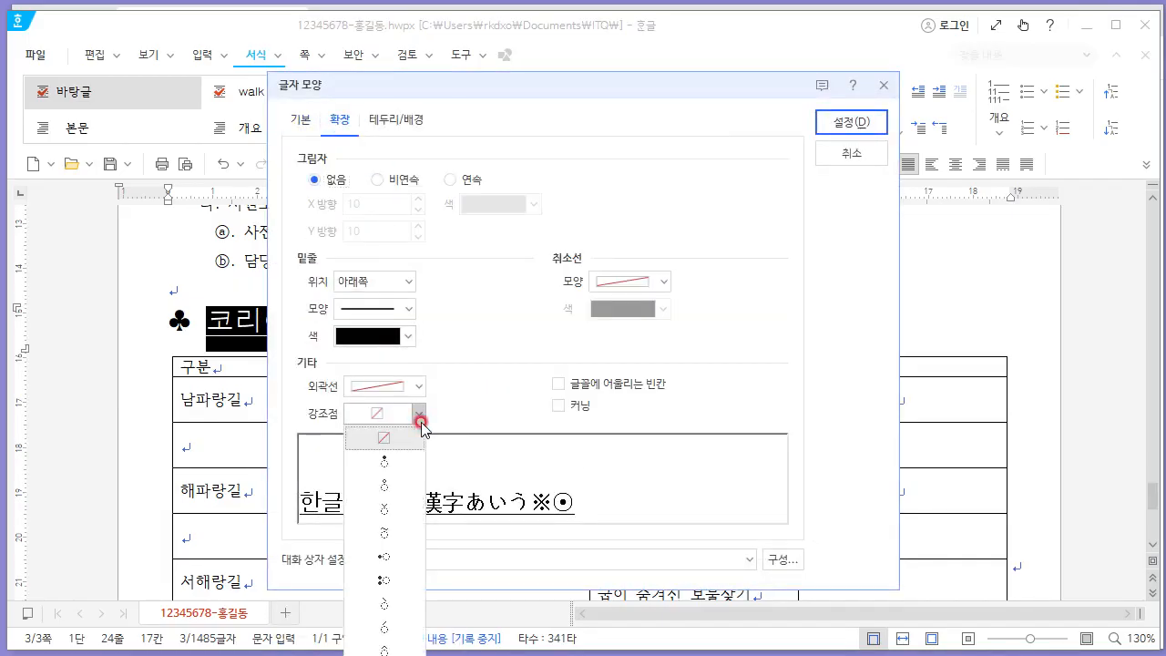
{"action": "left_click", "coordinate": [391, 508]}
{"action": "left_click", "coordinate": [851, 121]}
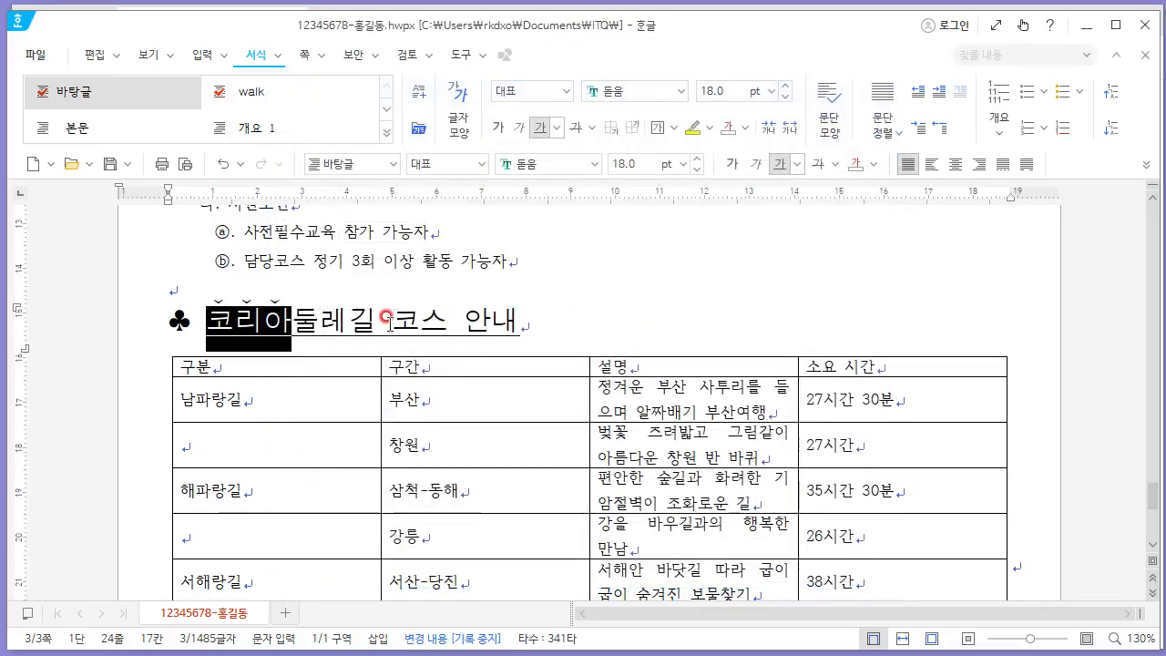
Add the same ˇ emphasis mark above "코스 안내" in the course heading, as shown in the exam PDF.
{"action": "left_click", "coordinate": [441, 322]}
{"action": "key", "text": "alt+Tab"}
{"action": "left_click", "coordinate": [459, 333]}
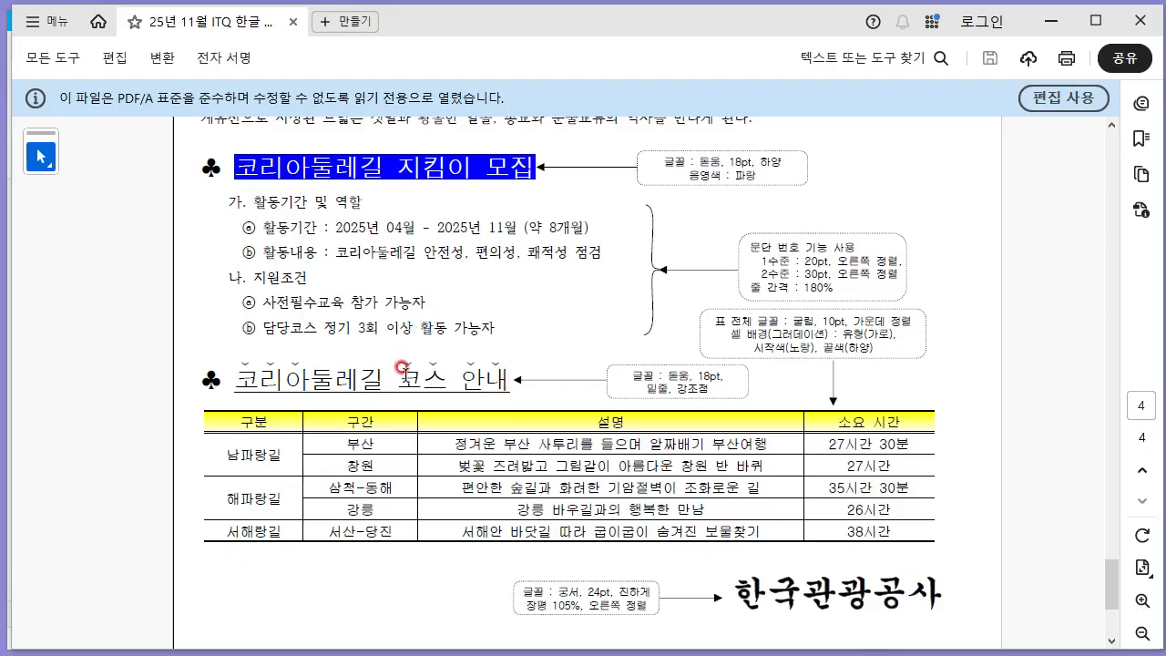
{"action": "key", "text": "alt+Tab"}
{"action": "left_click_drag", "start_coordinate": [392, 319], "coordinate": [519, 319]}
{"action": "right_click", "coordinate": [505, 324]}
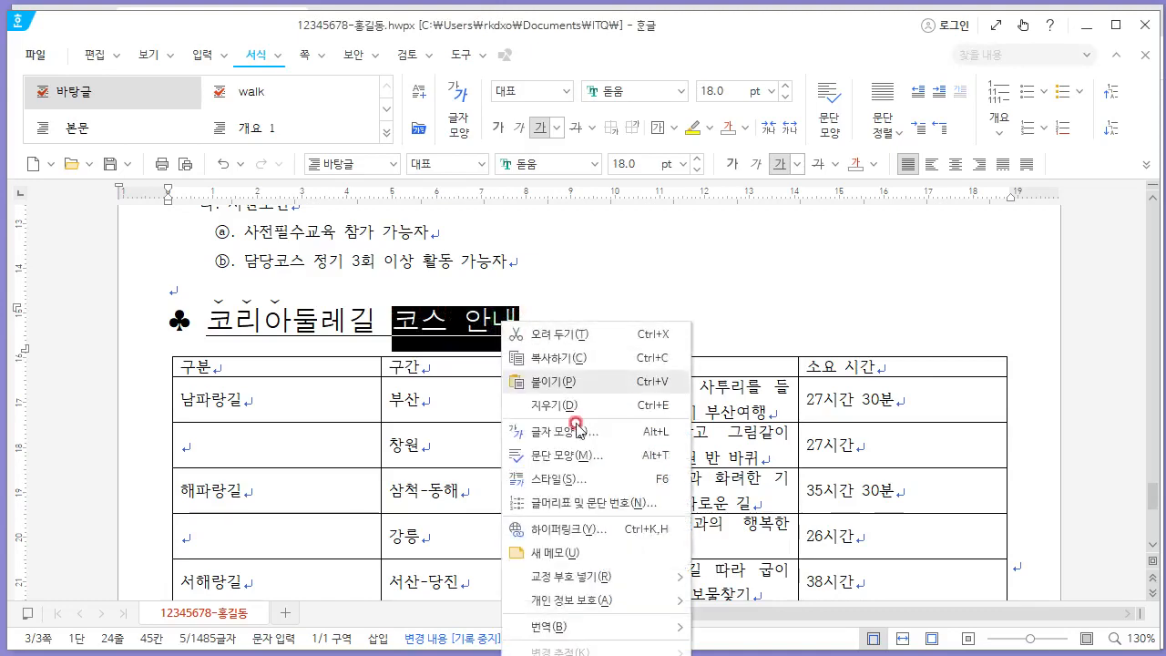
{"action": "left_click", "coordinate": [577, 429]}
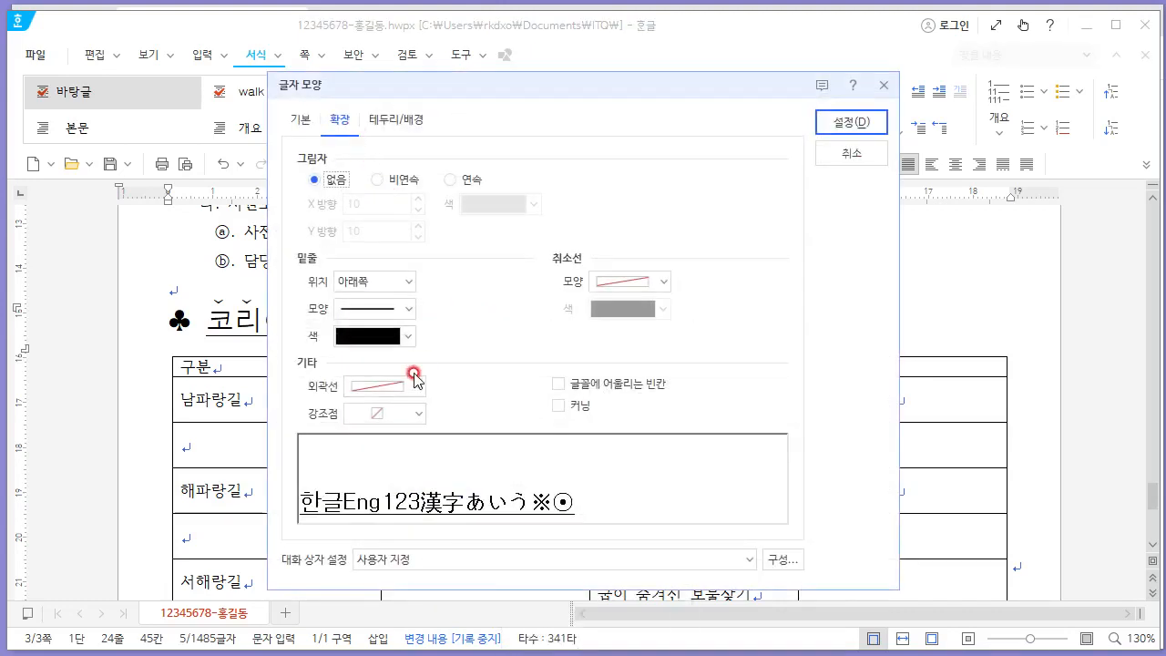
{"action": "left_click", "coordinate": [405, 413]}
{"action": "left_click", "coordinate": [411, 512]}
{"action": "left_click", "coordinate": [870, 122]}
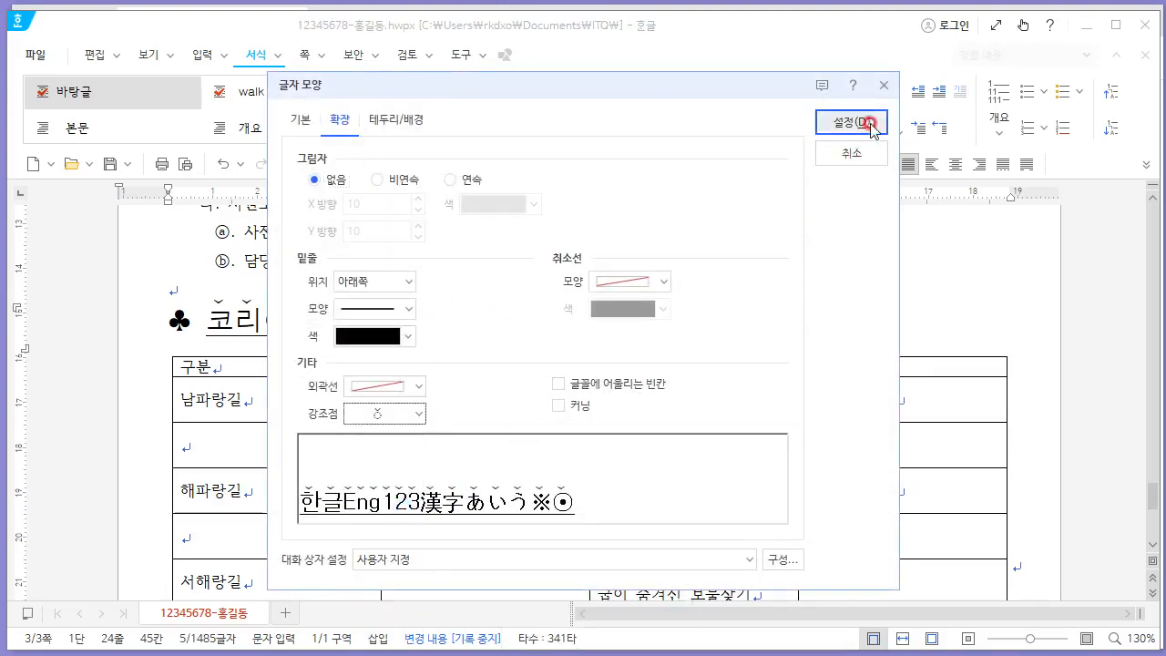
{"action": "left_click", "coordinate": [667, 322]}
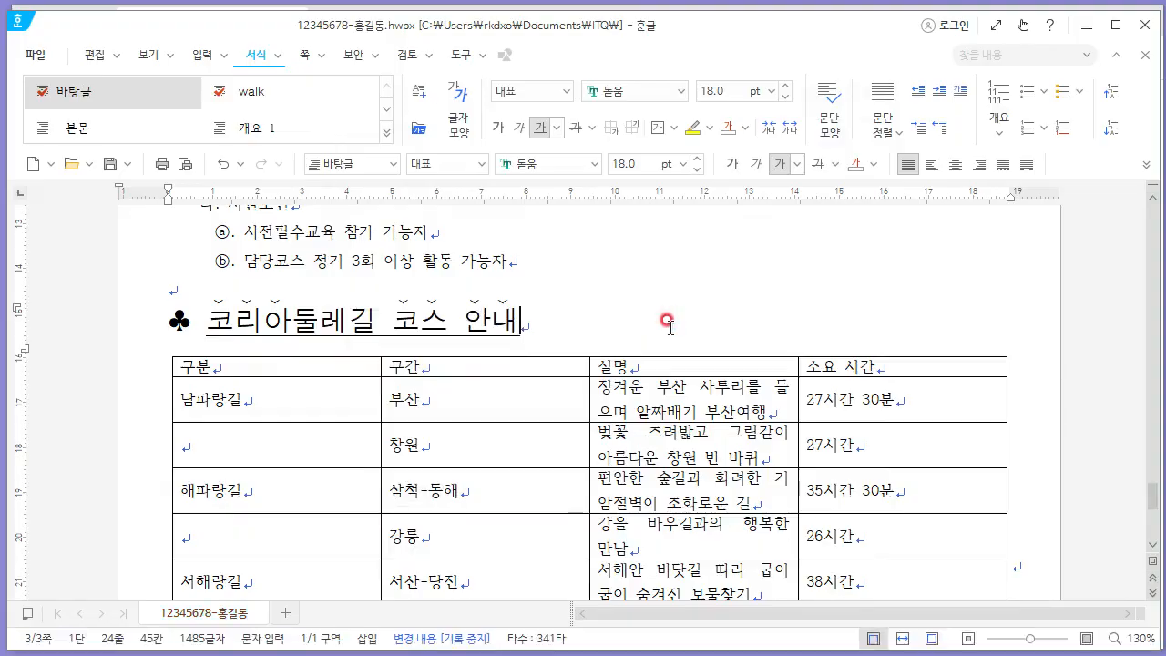
Merge the 남파랑길 and 해파랑길 cells with the empty cells beneath them, and narrow the 구분 and 구간 columns to fit their text.
{"action": "key", "text": "alt+Tab"}
{"action": "scroll", "coordinate": [592, 410], "scroll_direction": "down", "scroll_amount": 3}
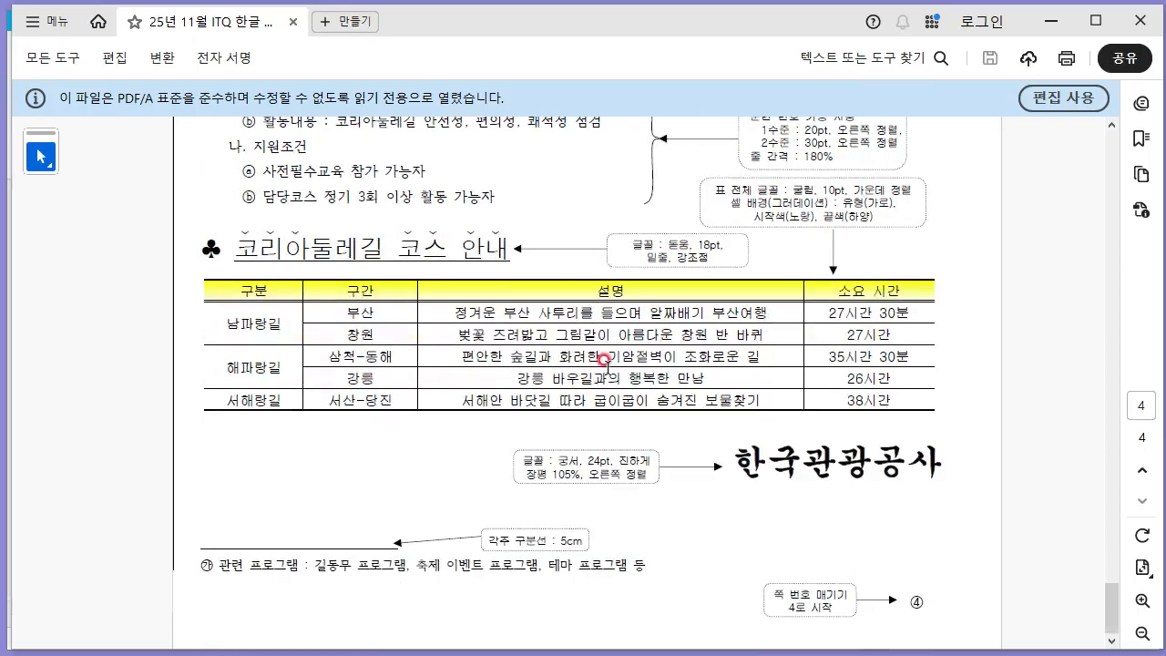
{"action": "key", "text": "alt+Tab"}
{"action": "scroll", "coordinate": [565, 364], "scroll_direction": "down", "scroll_amount": 3}
{"action": "scroll", "coordinate": [471, 382], "scroll_direction": "up", "scroll_amount": 2}
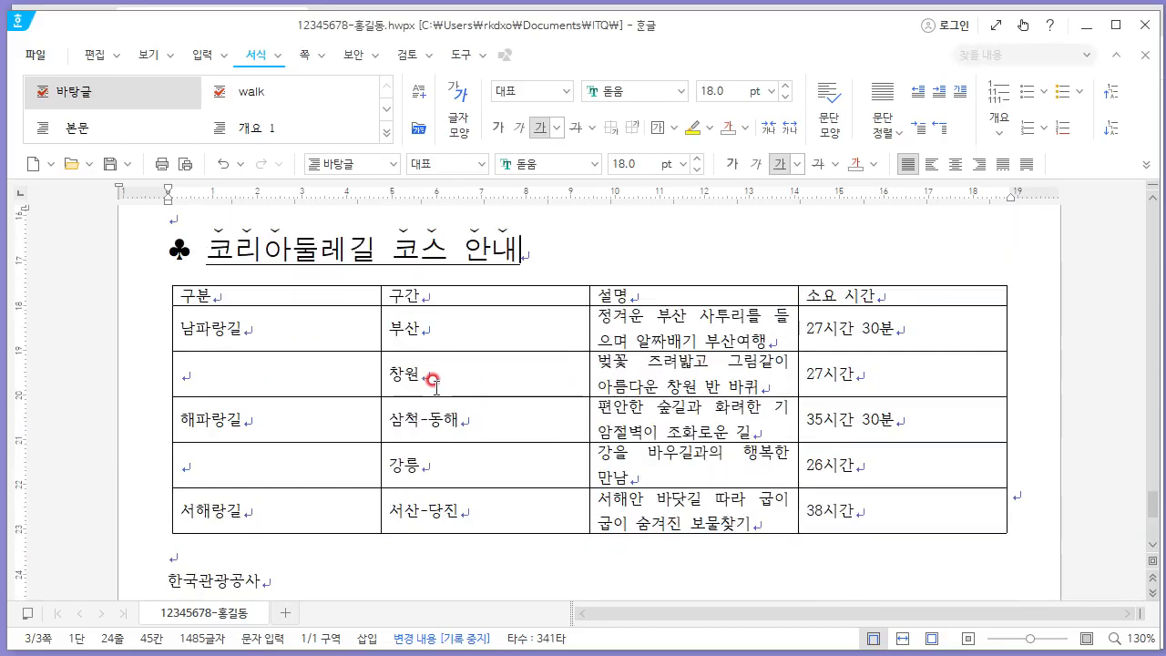
{"action": "scroll", "coordinate": [429, 383], "scroll_direction": "down", "scroll_amount": 2}
{"action": "scroll", "coordinate": [309, 284], "scroll_direction": "up", "scroll_amount": 2}
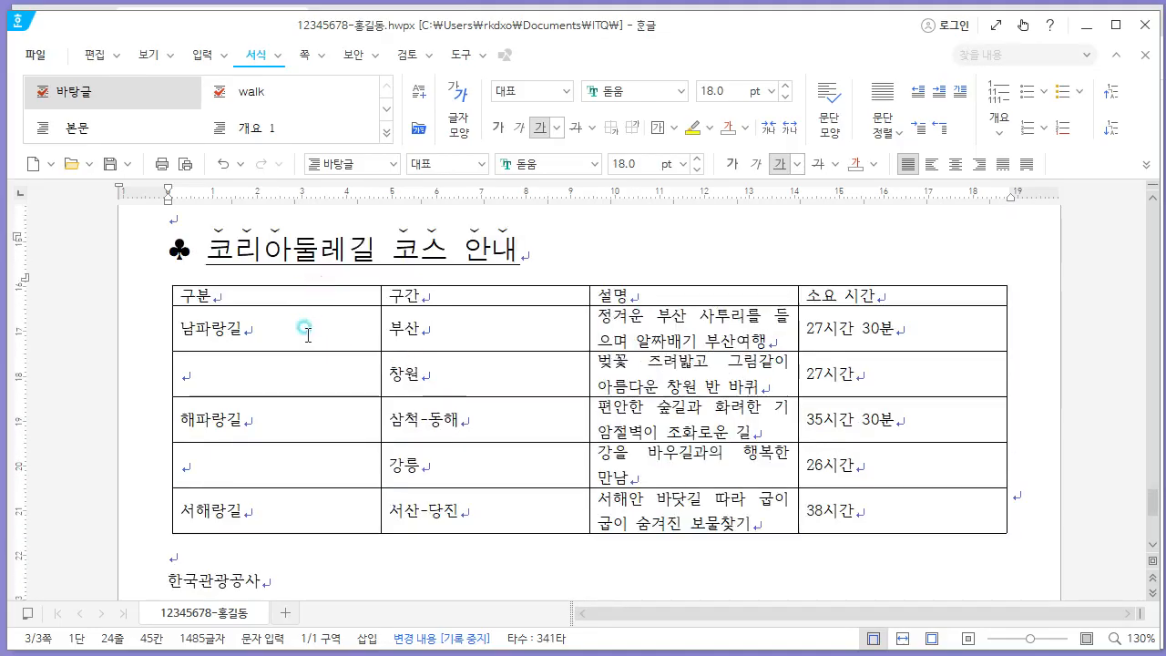
{"action": "left_click_drag", "start_coordinate": [308, 335], "coordinate": [303, 367]}
{"action": "key", "text": "m"}
{"action": "left_click_drag", "start_coordinate": [304, 417], "coordinate": [306, 455]}
{"action": "key", "text": "m"}
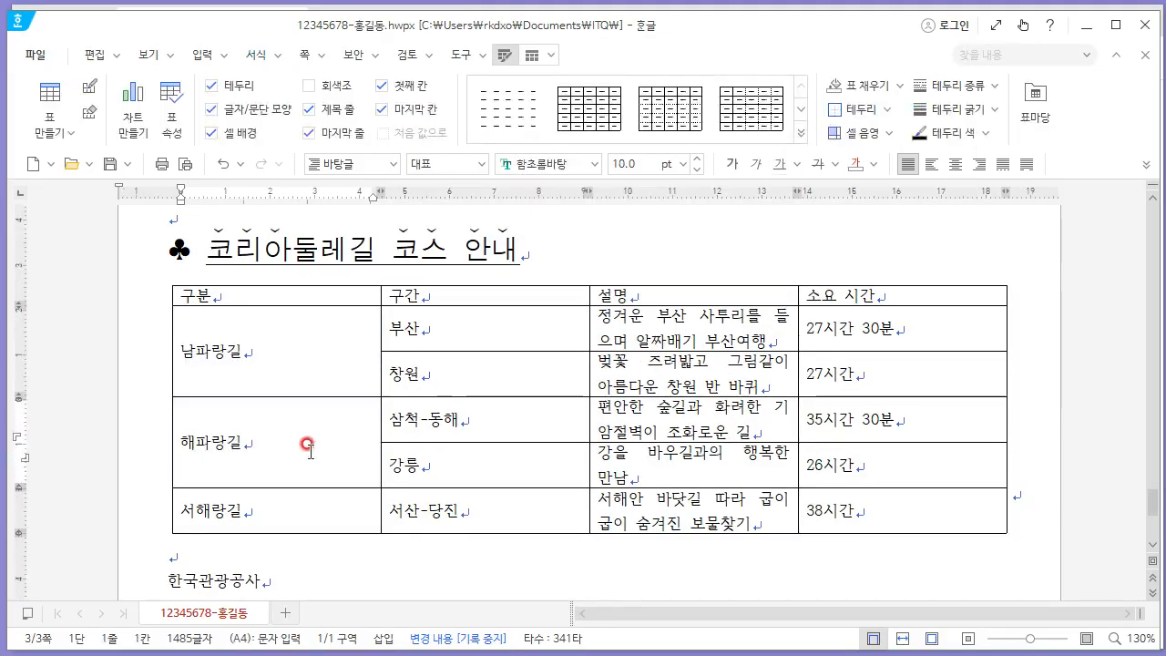
{"action": "left_click_drag", "start_coordinate": [381, 321], "coordinate": [260, 323]}
{"action": "left_click_drag", "start_coordinate": [587, 319], "coordinate": [356, 321]}
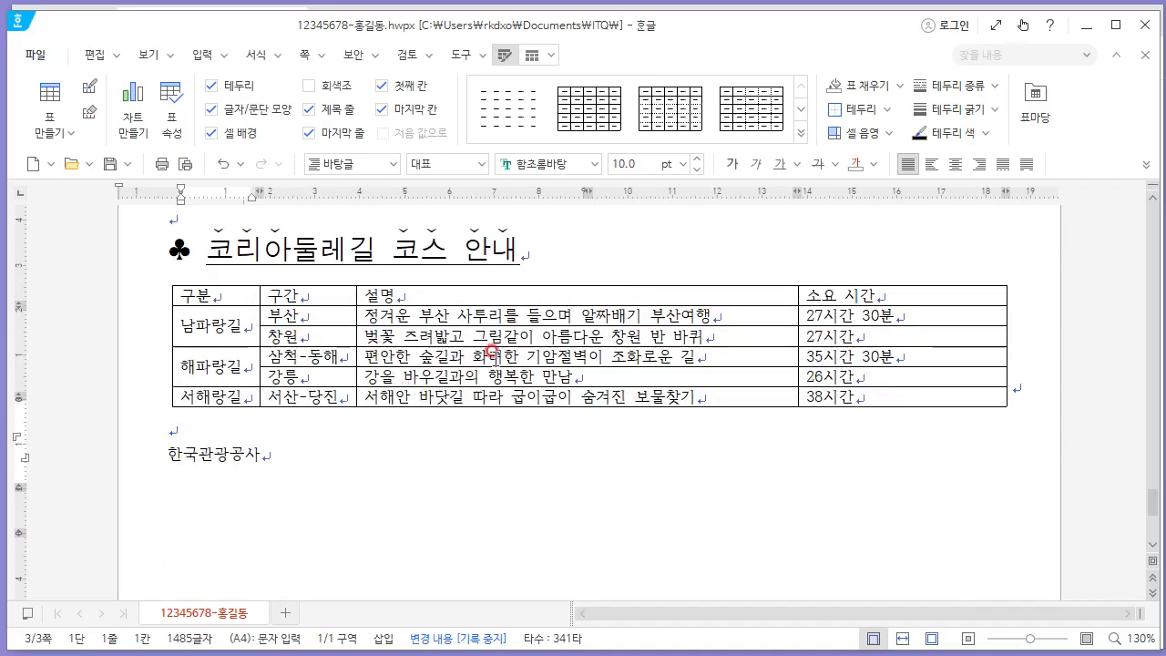
Set all text in the course table to the 굴림 font and centre it, per the exam PDF.
{"action": "key", "text": "alt+Tab"}
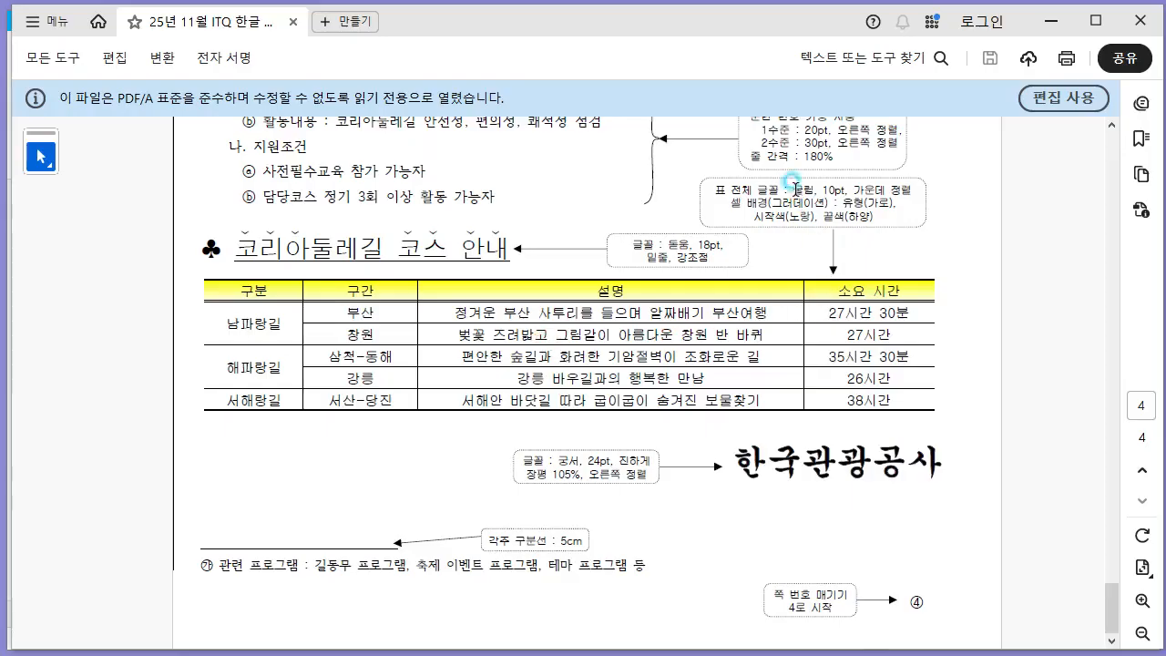
{"action": "key", "text": "alt+Tab"}
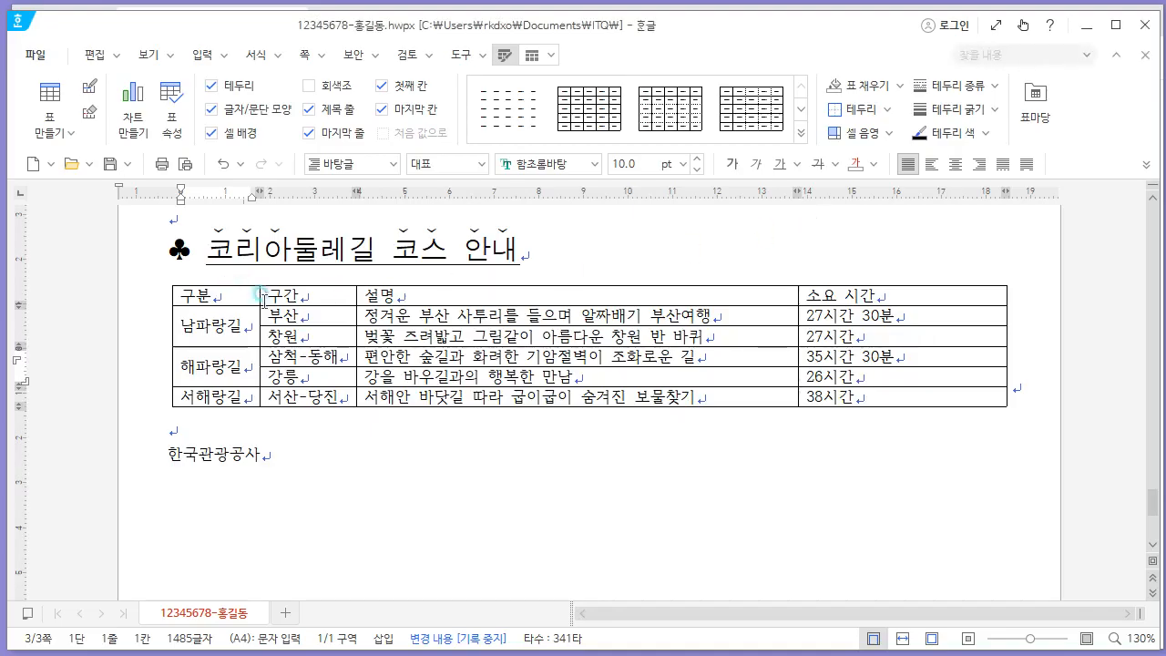
{"action": "left_click_drag", "start_coordinate": [263, 296], "coordinate": [898, 395]}
{"action": "left_click", "coordinate": [547, 159]}
{"action": "type", "text": "굴"}
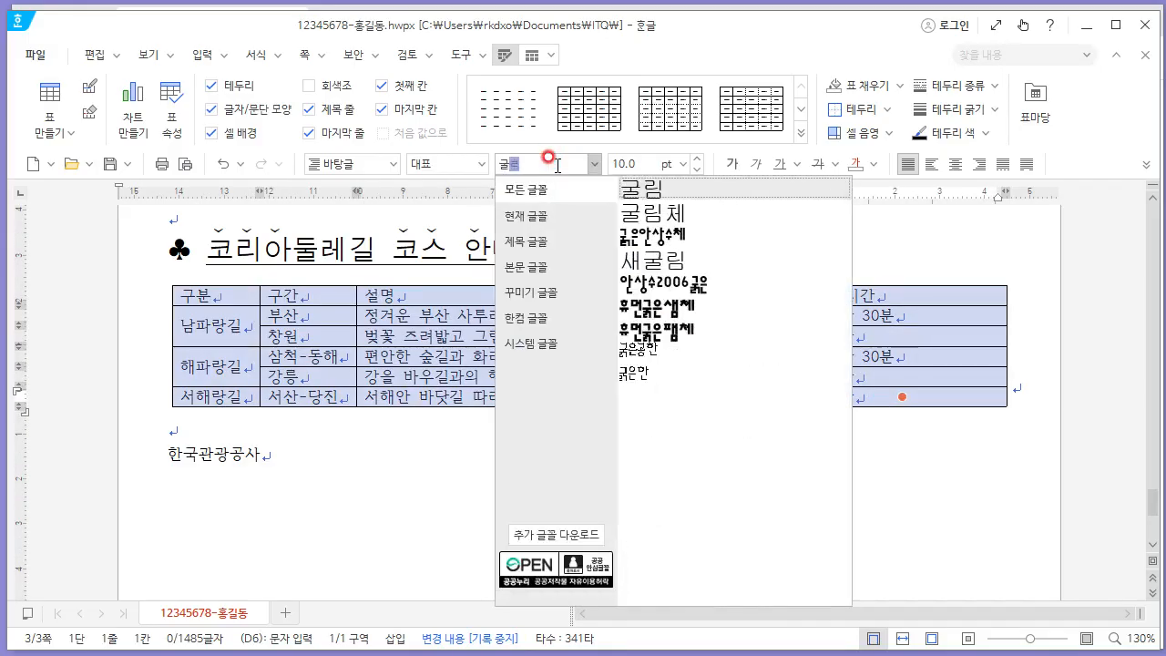
{"action": "key", "text": "Return"}
{"action": "left_click", "coordinate": [955, 164]}
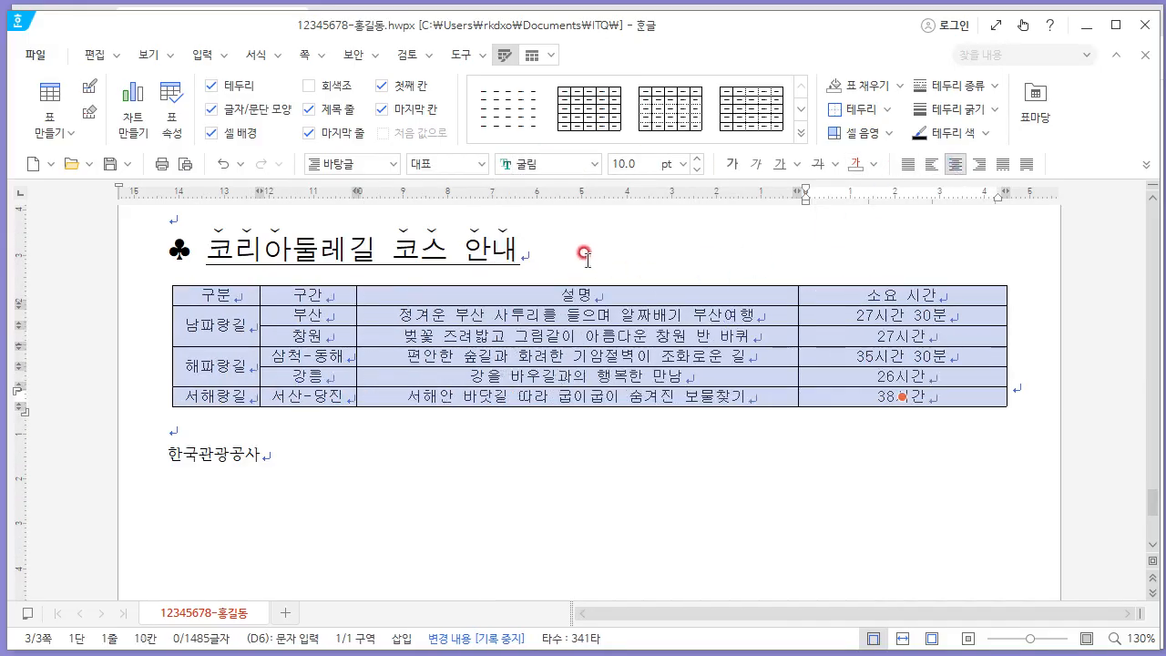
{"action": "left_click", "coordinate": [584, 254]}
Choose a gradient background of type 가로 for the table's header row, as the exam PDF specifies.
{"action": "key", "text": "alt+Tab"}
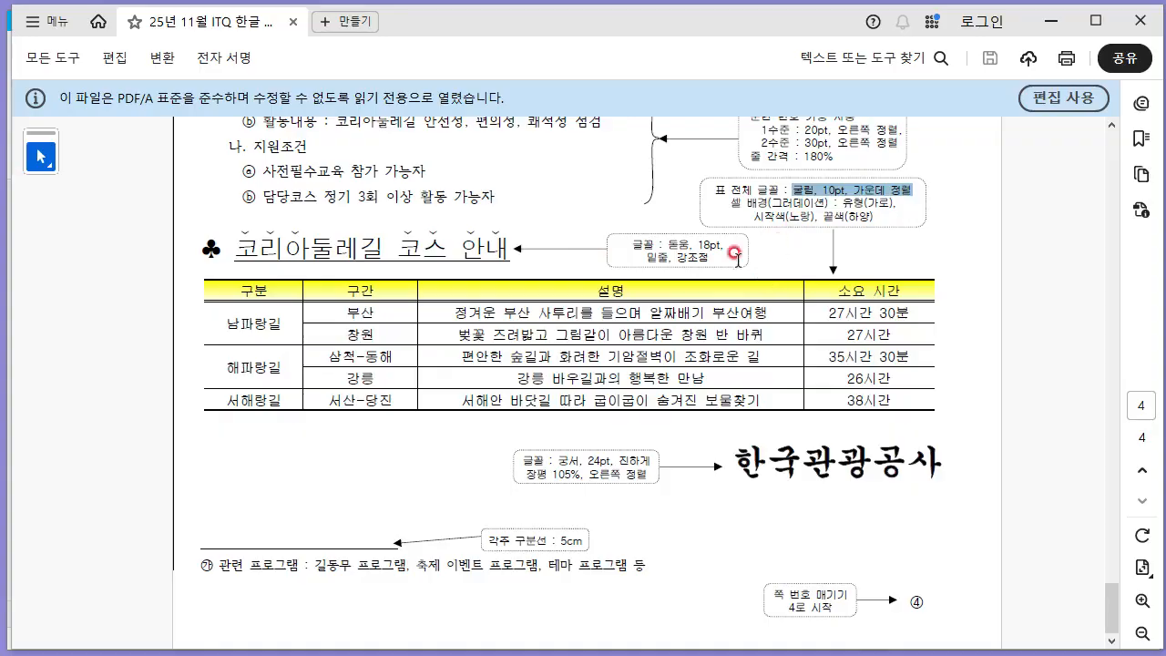
{"action": "key", "text": "alt+Tab"}
{"action": "left_click_drag", "start_coordinate": [229, 304], "coordinate": [820, 310]}
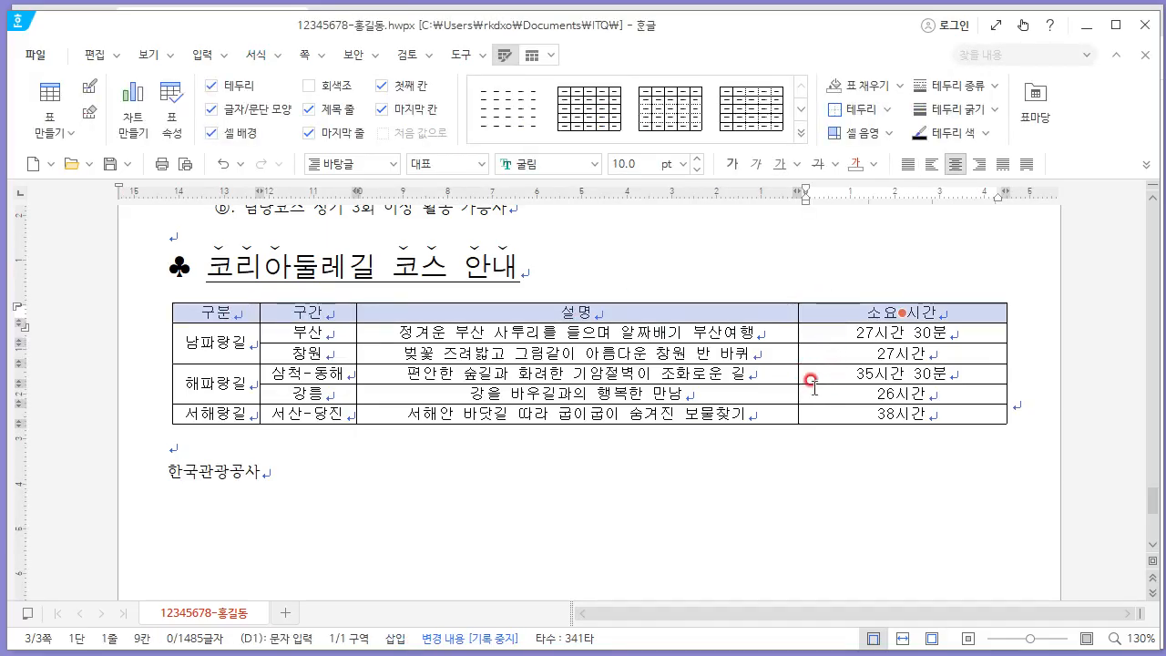
{"action": "key", "text": "l"}
{"action": "left_click", "coordinate": [373, 68]}
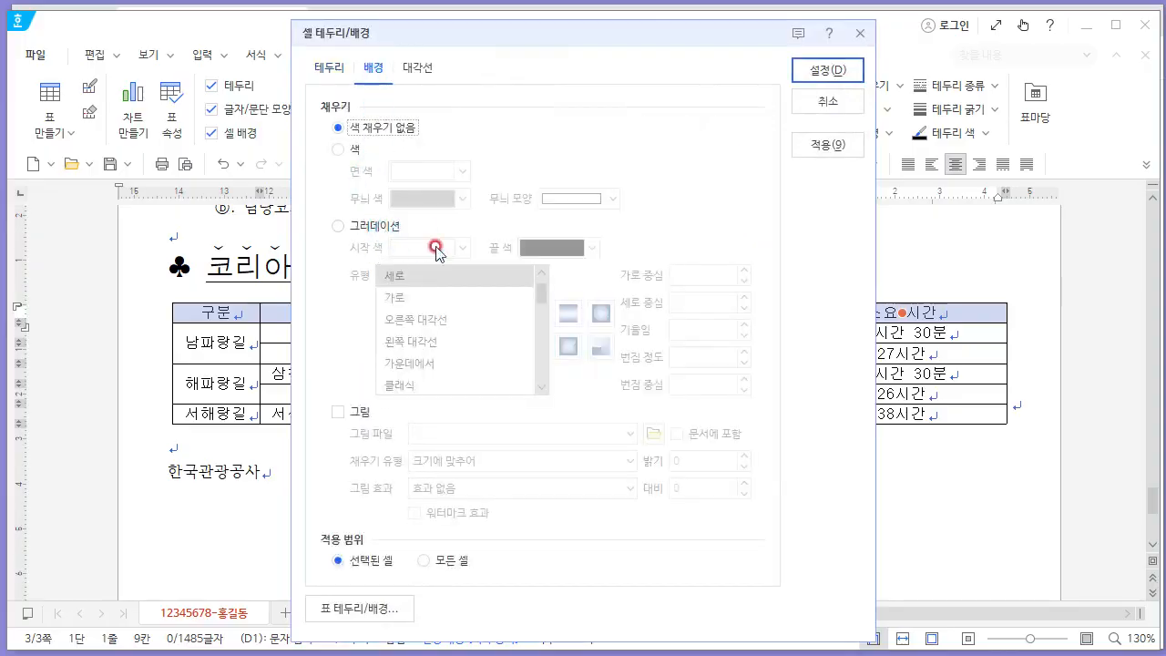
{"action": "left_click", "coordinate": [374, 226]}
{"action": "key", "text": "alt+Tab"}
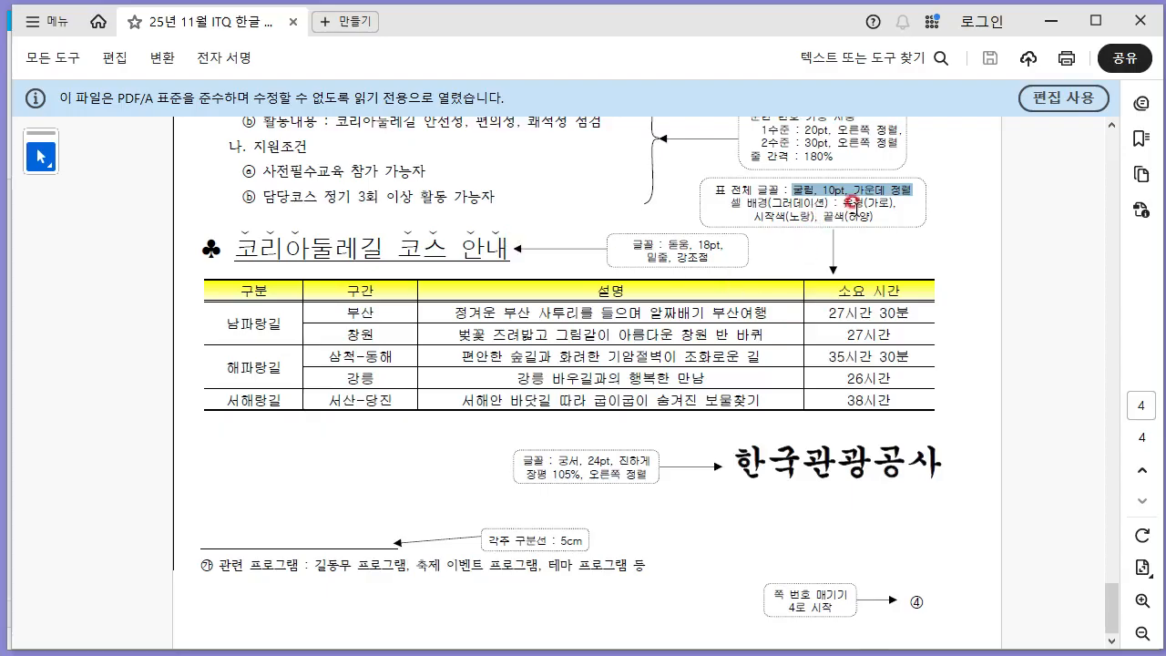
{"action": "key", "text": "alt+Tab"}
{"action": "left_click", "coordinate": [416, 300]}
Set the header row gradient's start colour to yellow and end colour to white, and apply the fill.
{"action": "key", "text": "alt+Tab"}
{"action": "key", "text": "alt+Tab"}
{"action": "left_click", "coordinate": [428, 248]}
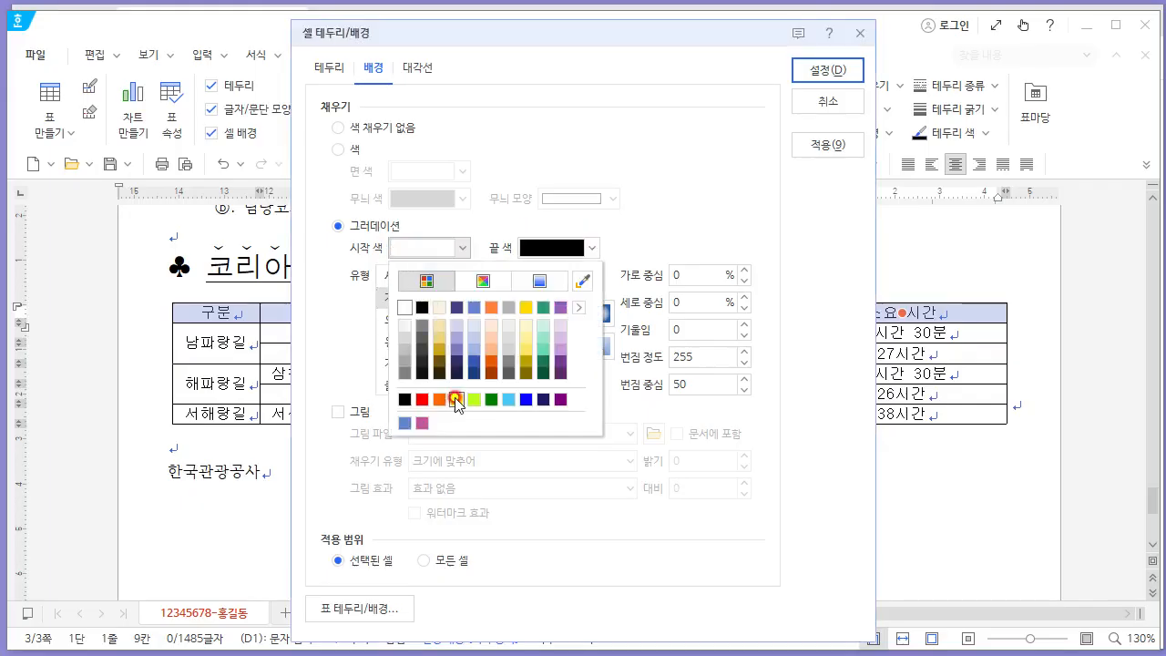
{"action": "left_click", "coordinate": [455, 398]}
{"action": "left_click", "coordinate": [551, 247]}
{"action": "left_click", "coordinate": [534, 308]}
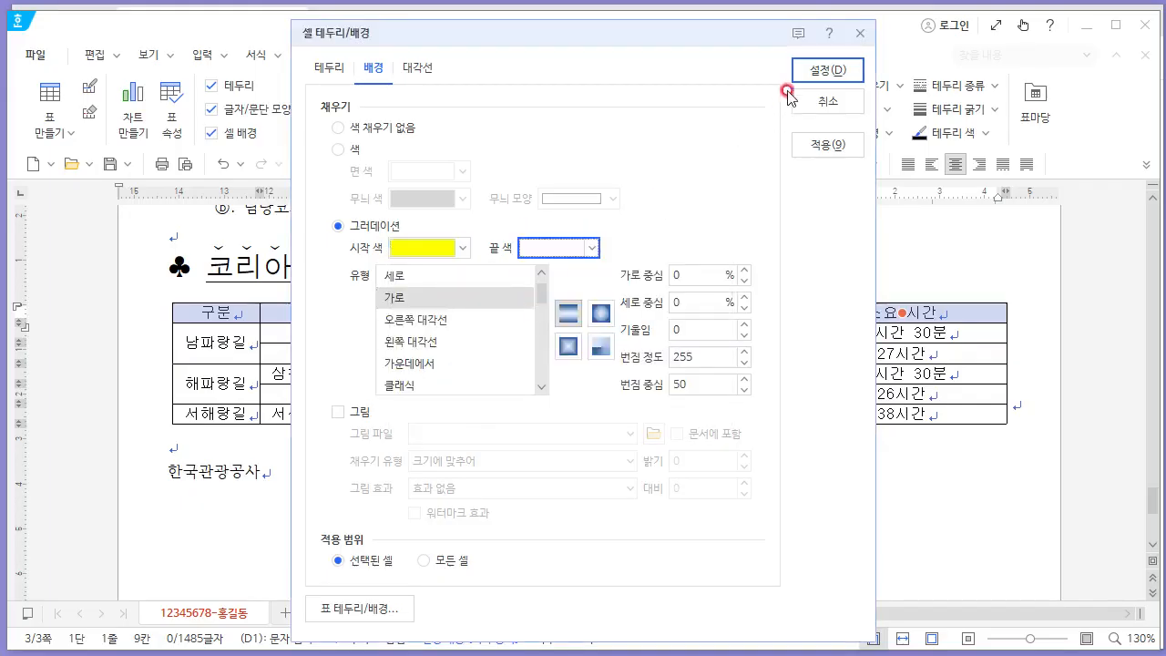
{"action": "left_click", "coordinate": [809, 71]}
{"action": "left_click", "coordinate": [656, 247]}
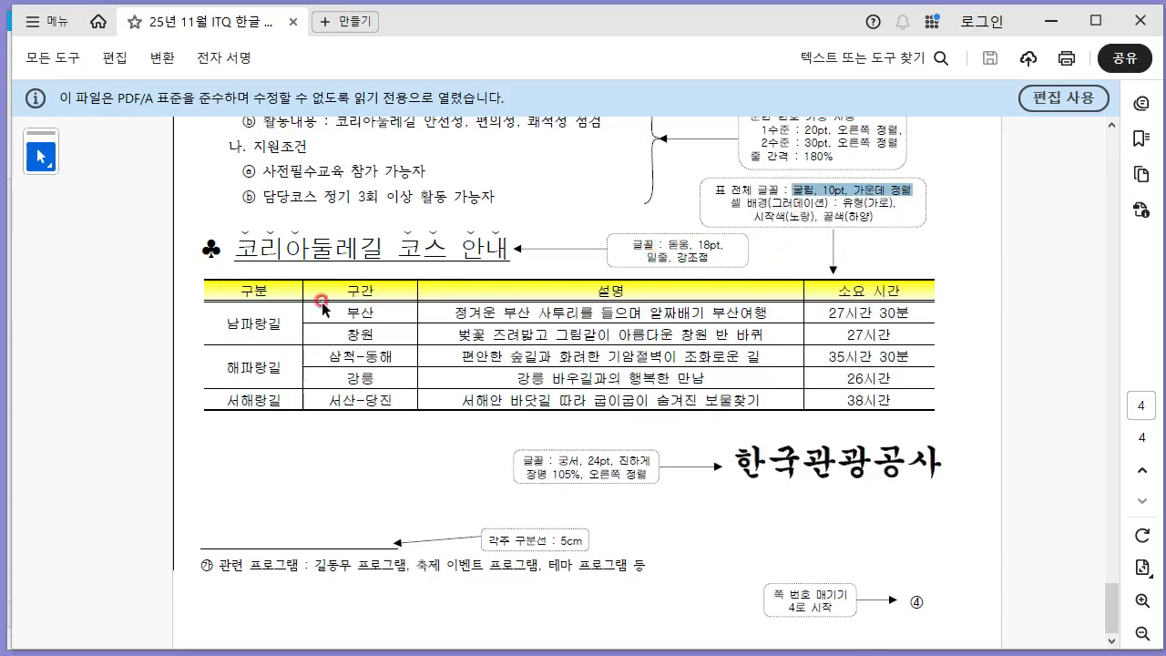
Check the table layout in the exam PDF and increase the height of all table rows by two increments.
{"action": "scroll", "coordinate": [381, 338], "scroll_direction": "up", "scroll_amount": 1}
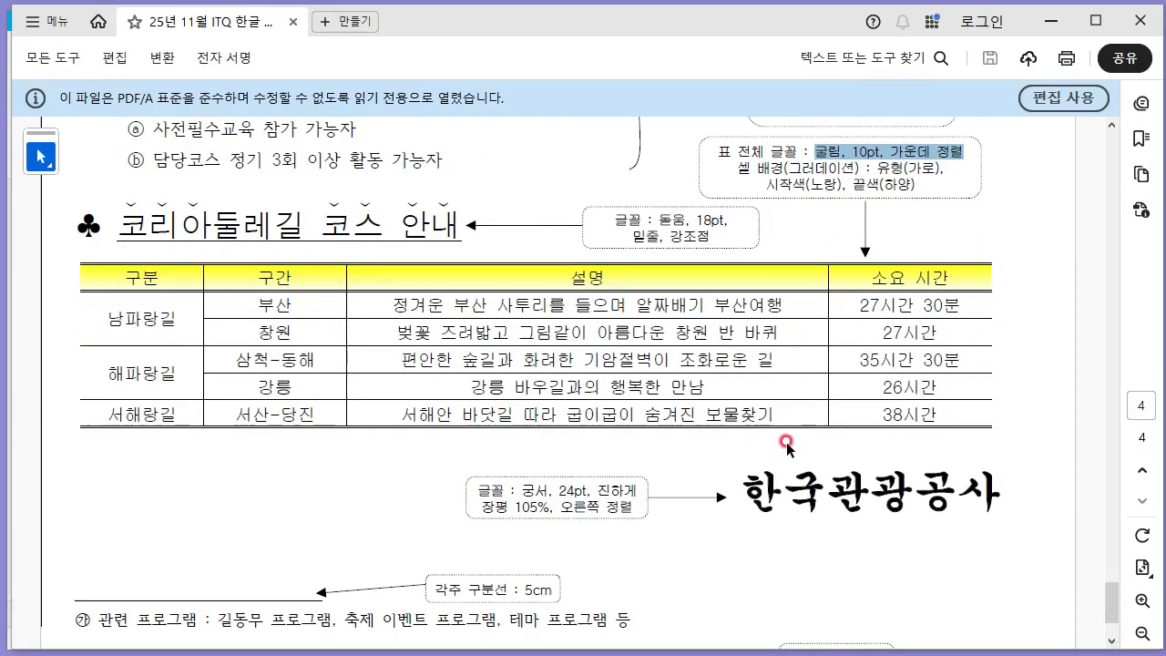
{"action": "key", "text": "alt+Tab"}
{"action": "left_click_drag", "start_coordinate": [206, 309], "coordinate": [902, 414]}
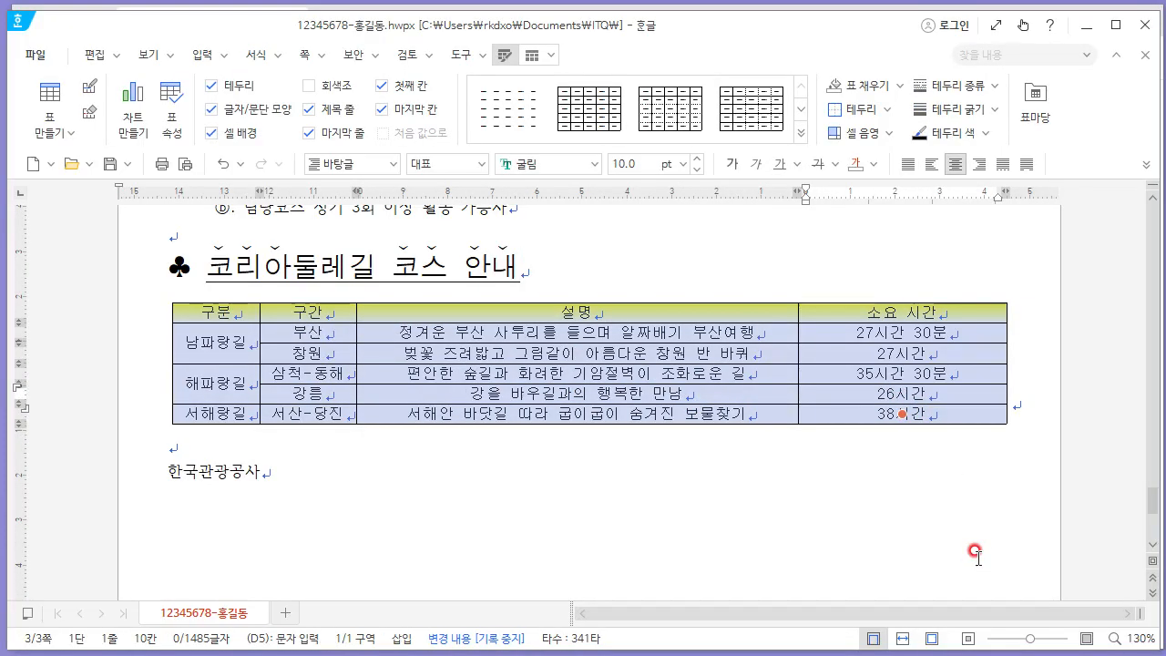
{"action": "key", "text": "ctrl+Down"}
{"action": "key", "text": "ctrl+Down"}
Apply a 0.5 mm double line to the outside borders of the whole course table.
{"action": "left_click", "coordinate": [326, 317]}
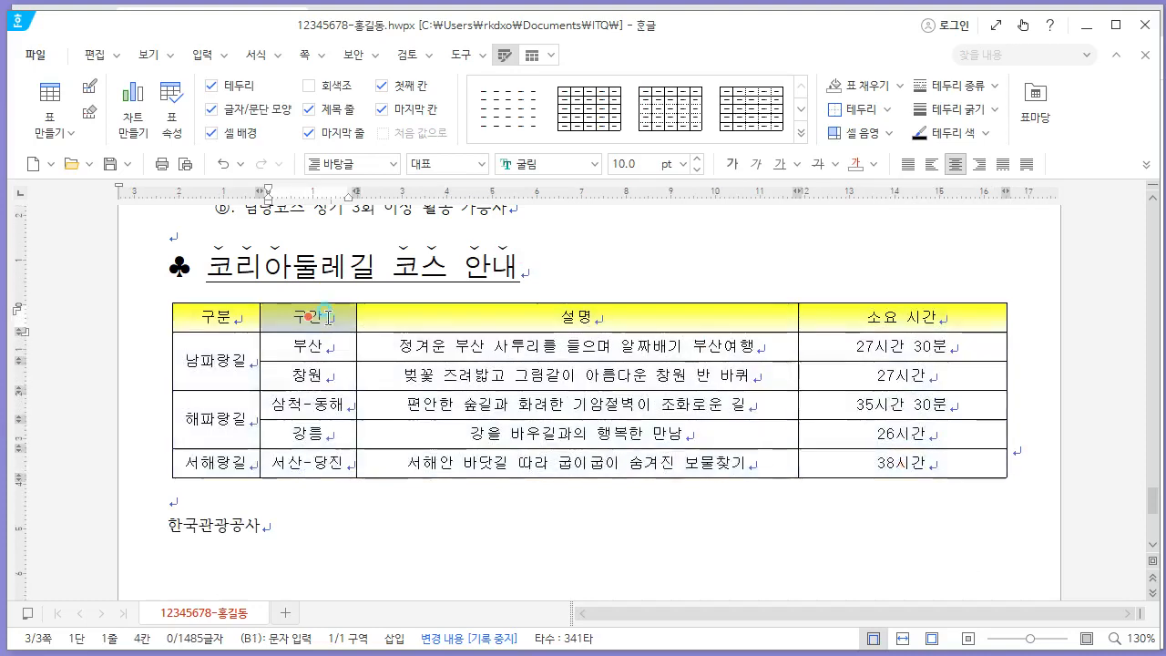
{"action": "left_click_drag", "start_coordinate": [326, 317], "coordinate": [913, 466]}
{"action": "key", "text": "l"}
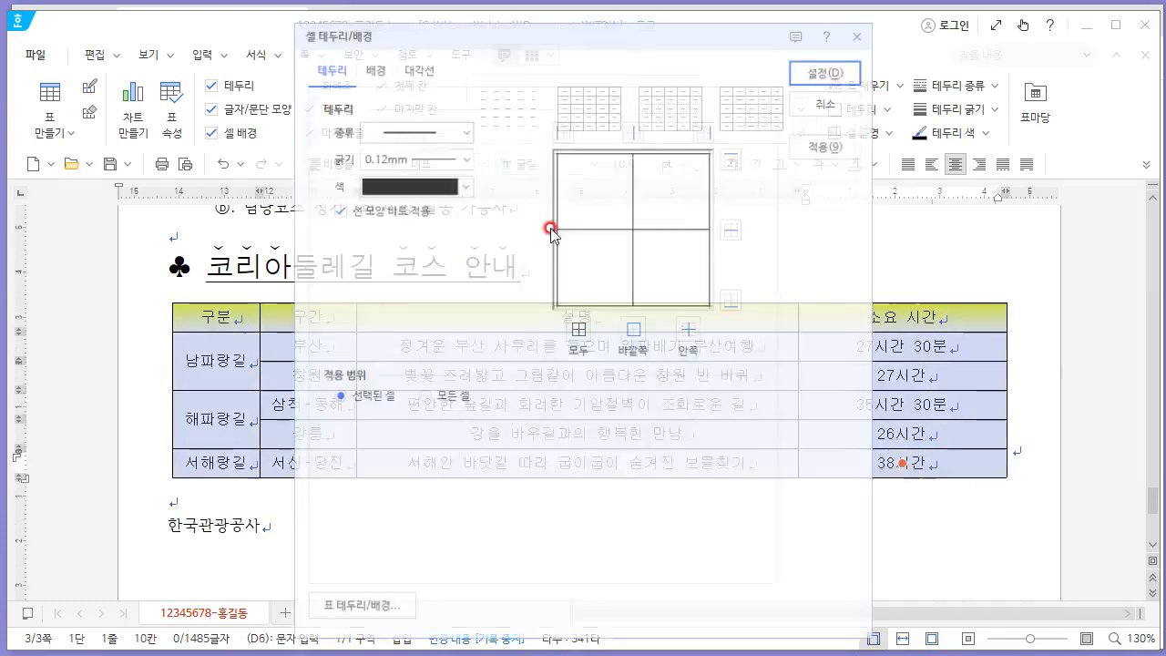
{"action": "left_click", "coordinate": [446, 130]}
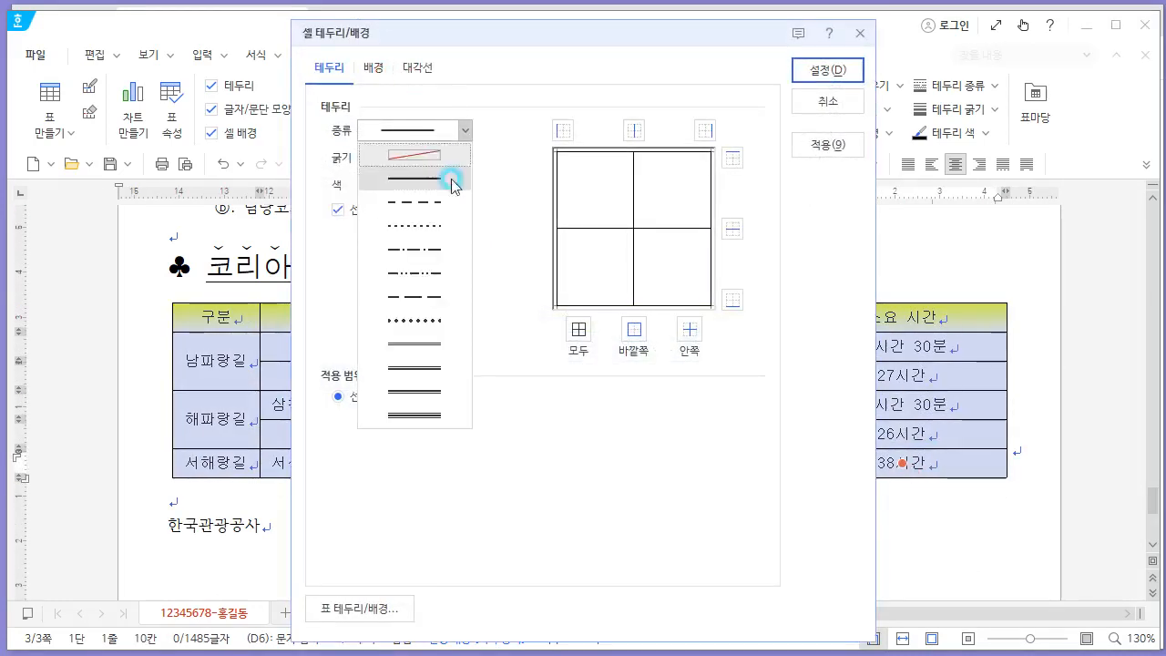
{"action": "left_click", "coordinate": [424, 355]}
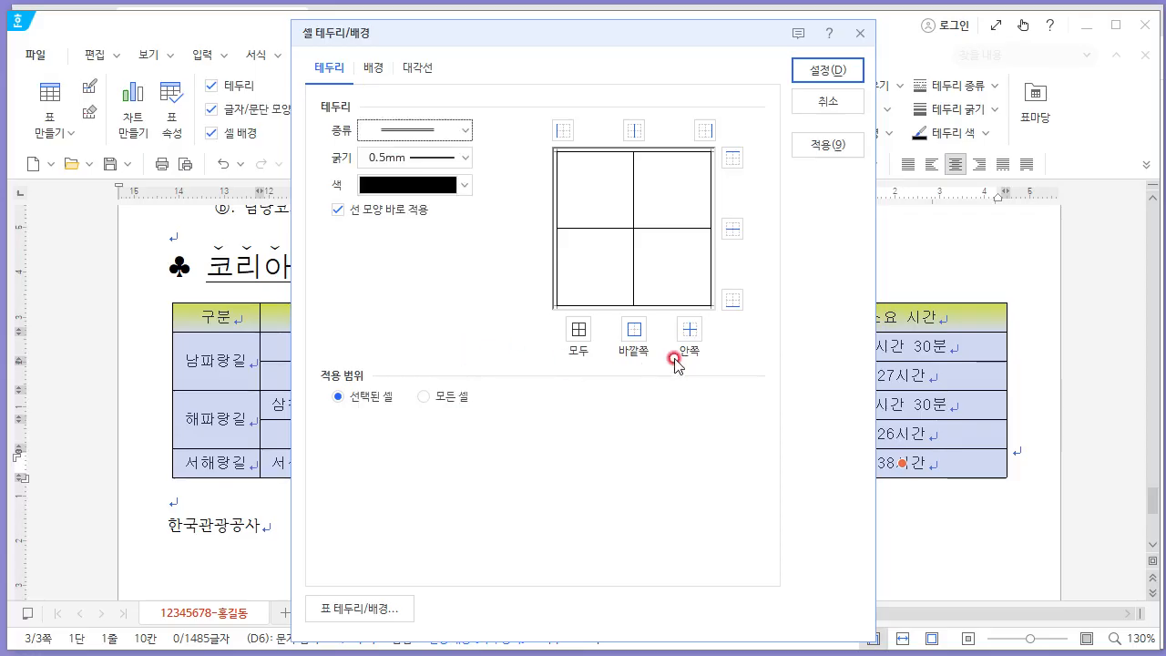
{"action": "left_click", "coordinate": [634, 329]}
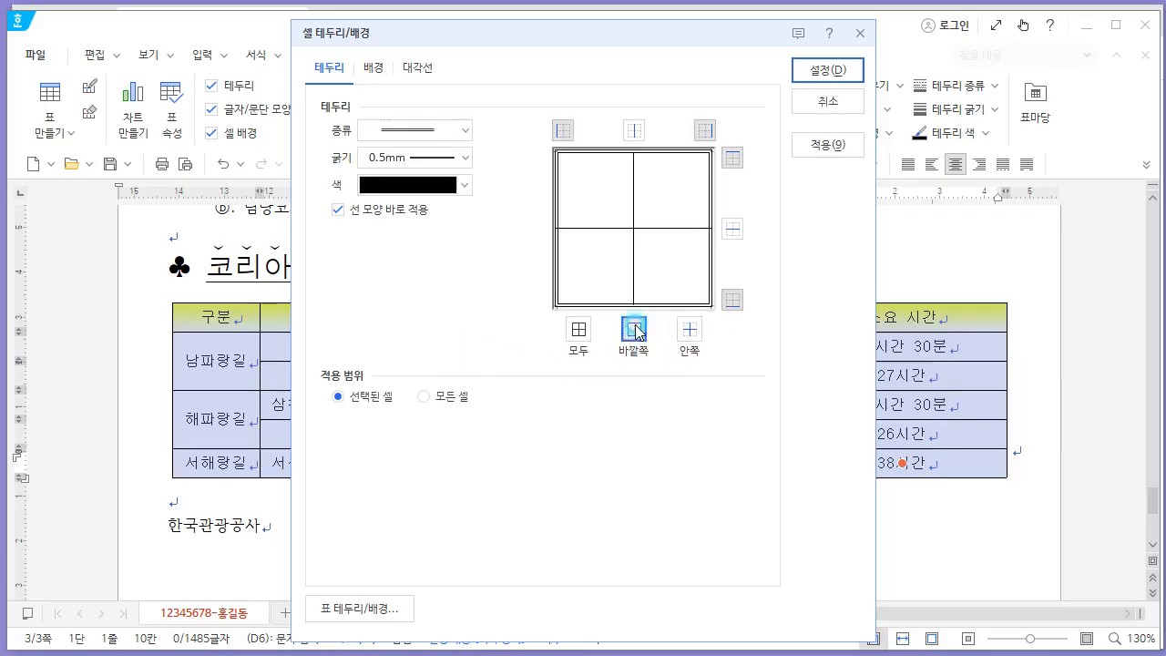
{"action": "left_click", "coordinate": [823, 78]}
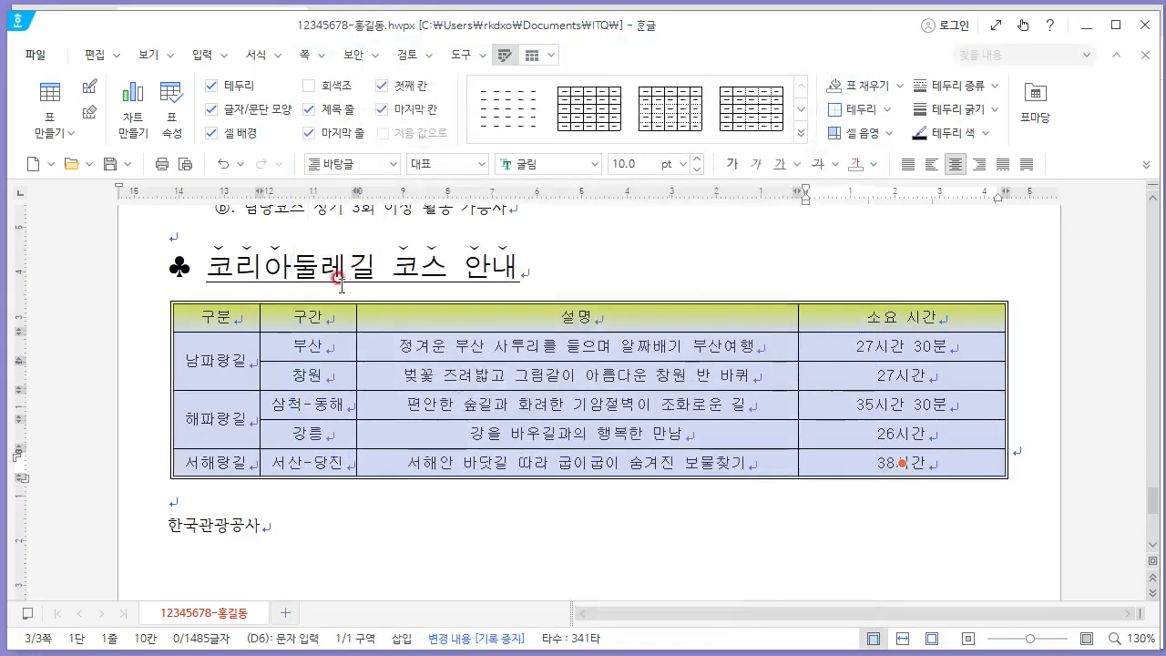
Remove the left and right outer borders of the whole course table by setting their line type to none.
{"action": "key", "text": "l"}
{"action": "left_click", "coordinate": [410, 130]}
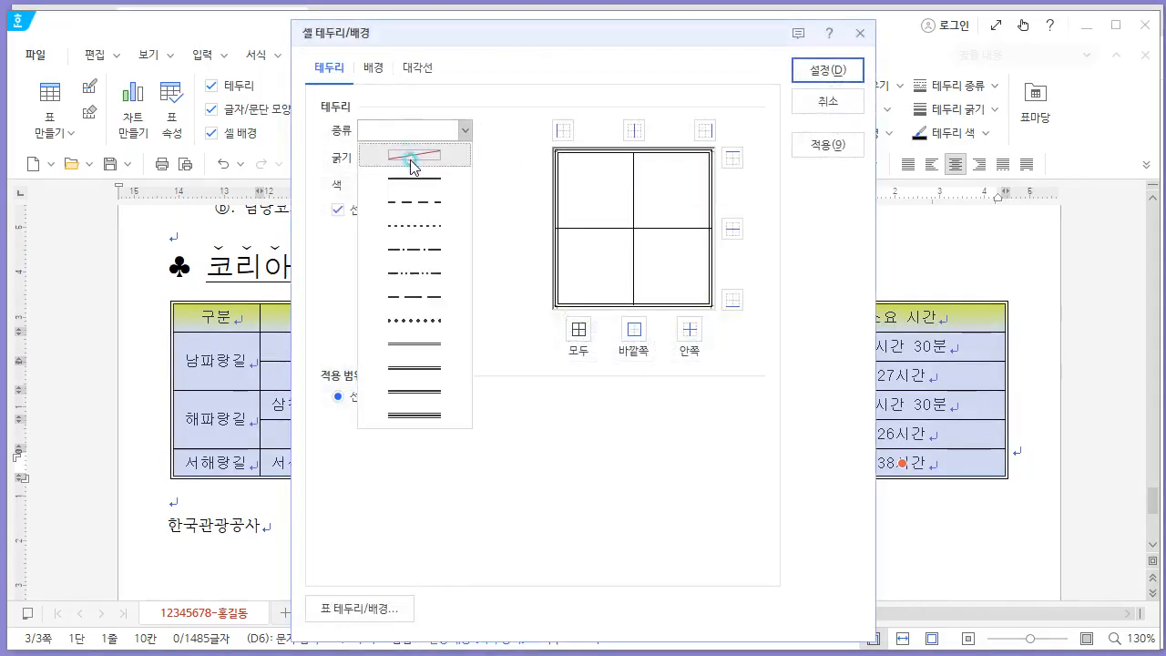
{"action": "left_click", "coordinate": [410, 157]}
{"action": "left_click", "coordinate": [563, 131]}
{"action": "left_click", "coordinate": [704, 130]}
{"action": "left_click", "coordinate": [832, 73]}
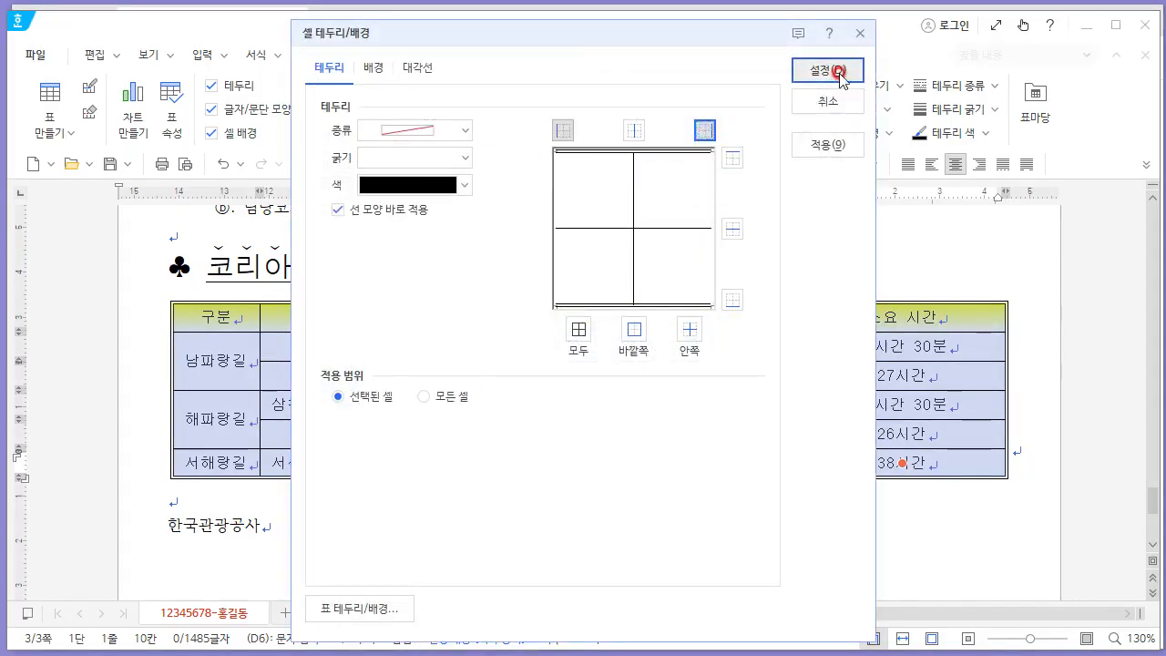
{"action": "left_click", "coordinate": [580, 254]}
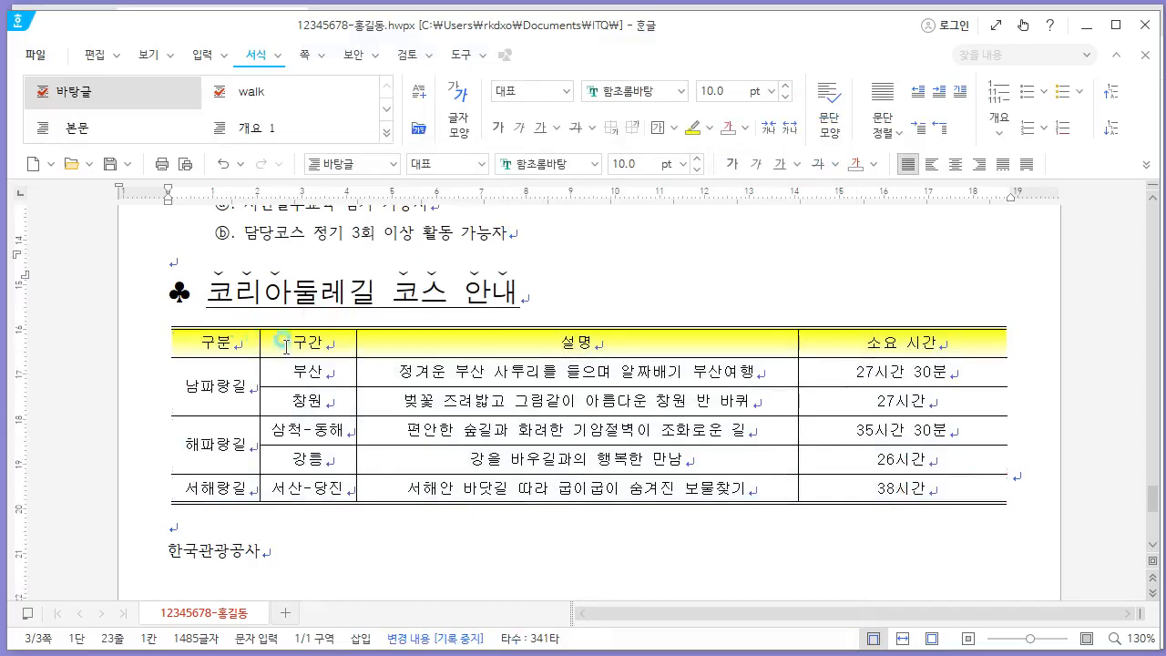
Apply a 0.5 mm double line to the bottom border of the course table's header row.
{"action": "left_click_drag", "start_coordinate": [285, 345], "coordinate": [855, 339]}
{"action": "left_click", "coordinate": [846, 342]}
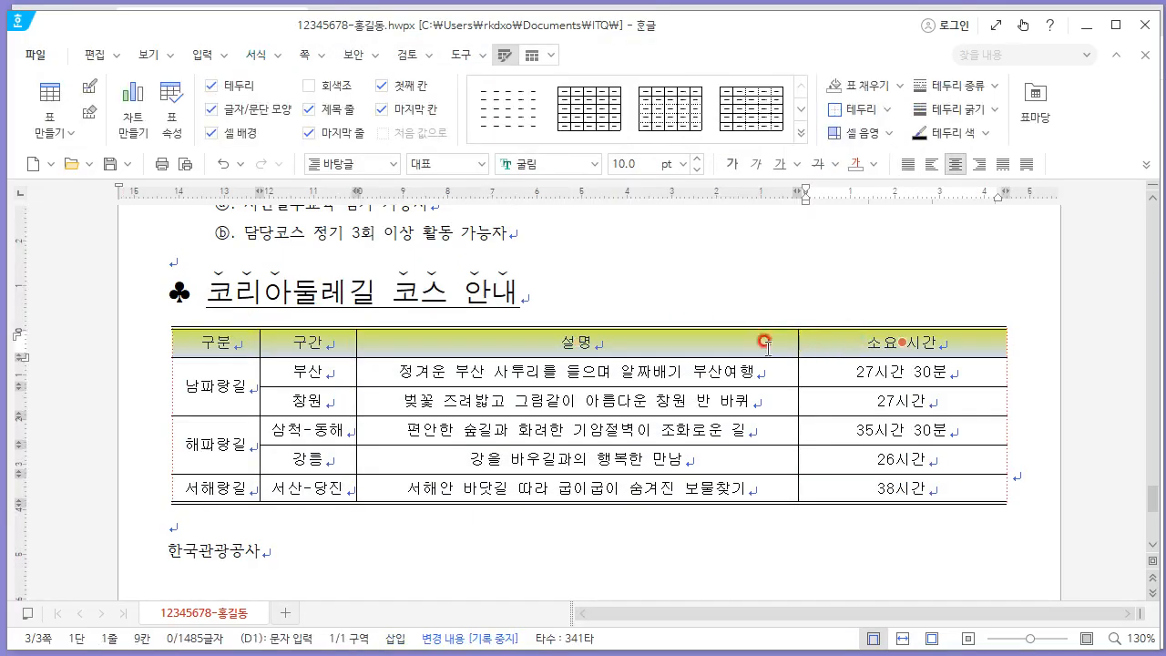
{"action": "key", "text": "l"}
{"action": "left_click", "coordinate": [374, 69]}
{"action": "left_click", "coordinate": [329, 67]}
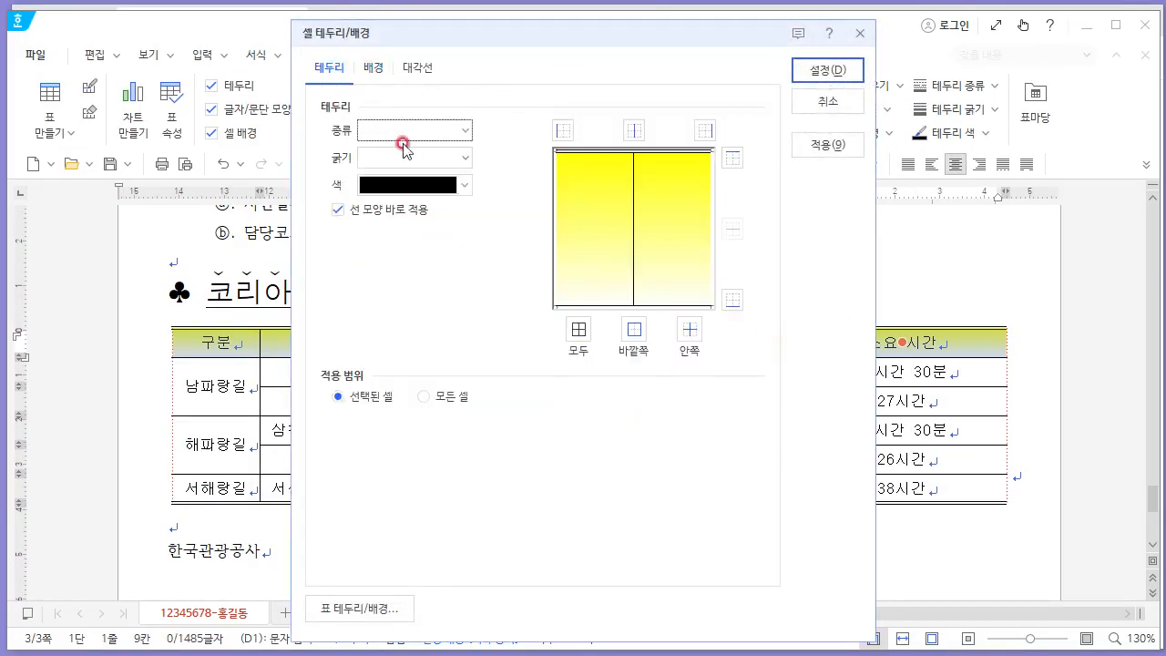
{"action": "left_click", "coordinate": [403, 148]}
{"action": "left_click", "coordinate": [435, 338]}
{"action": "left_click", "coordinate": [695, 306]}
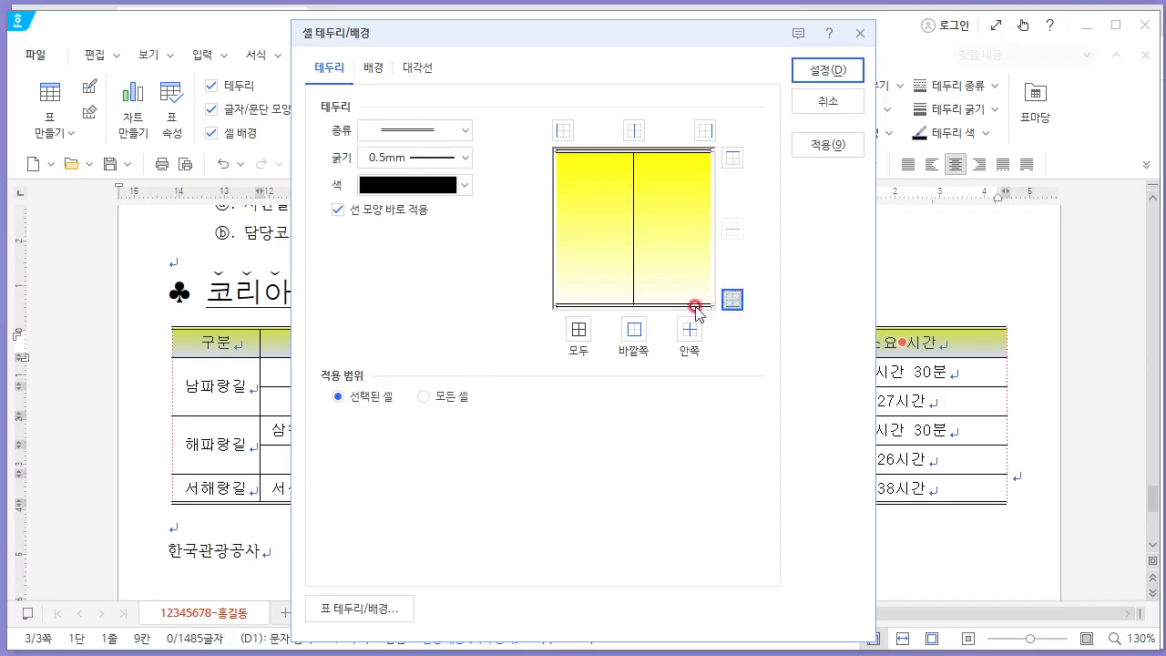
{"action": "left_click", "coordinate": [842, 72]}
{"action": "left_click", "coordinate": [512, 234]}
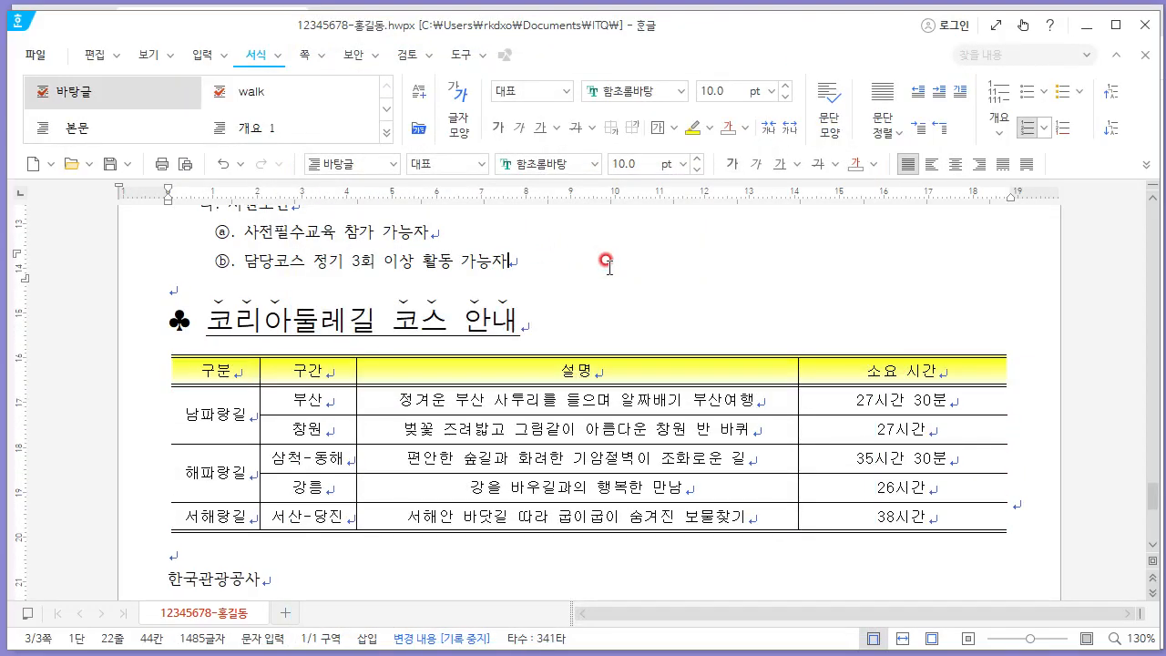
Check the closing line's format in the exam PDF and right-align the 한국관광공사 line below the table.
{"action": "key", "text": "alt+Tab"}
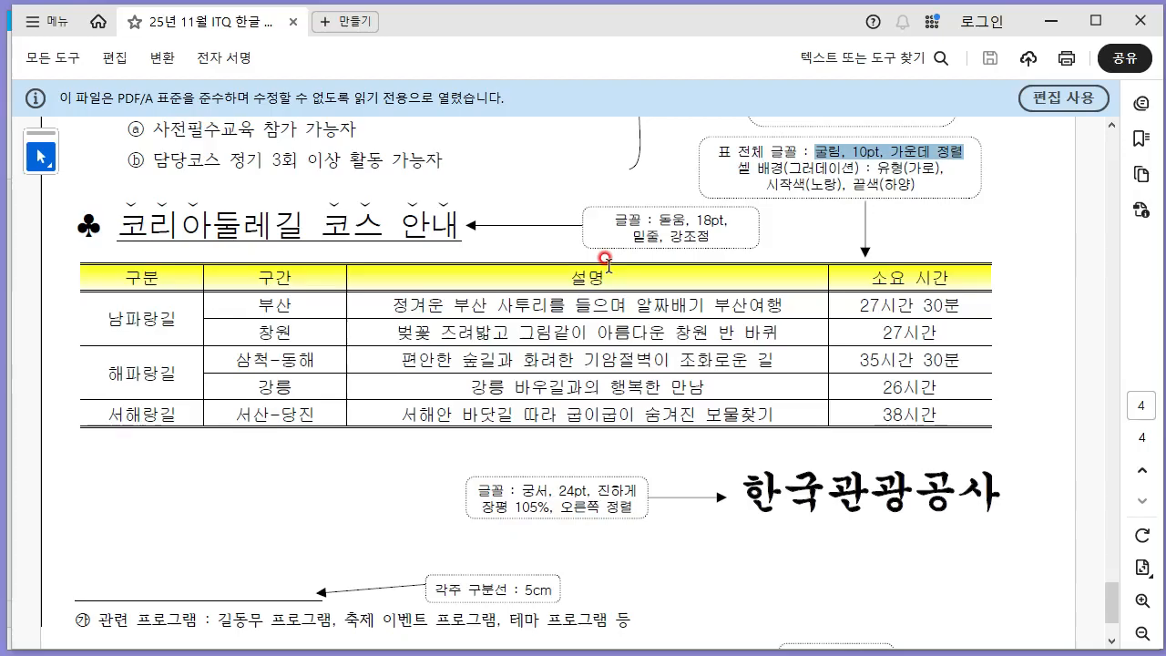
{"action": "scroll", "coordinate": [835, 422], "scroll_direction": "down", "scroll_amount": 1}
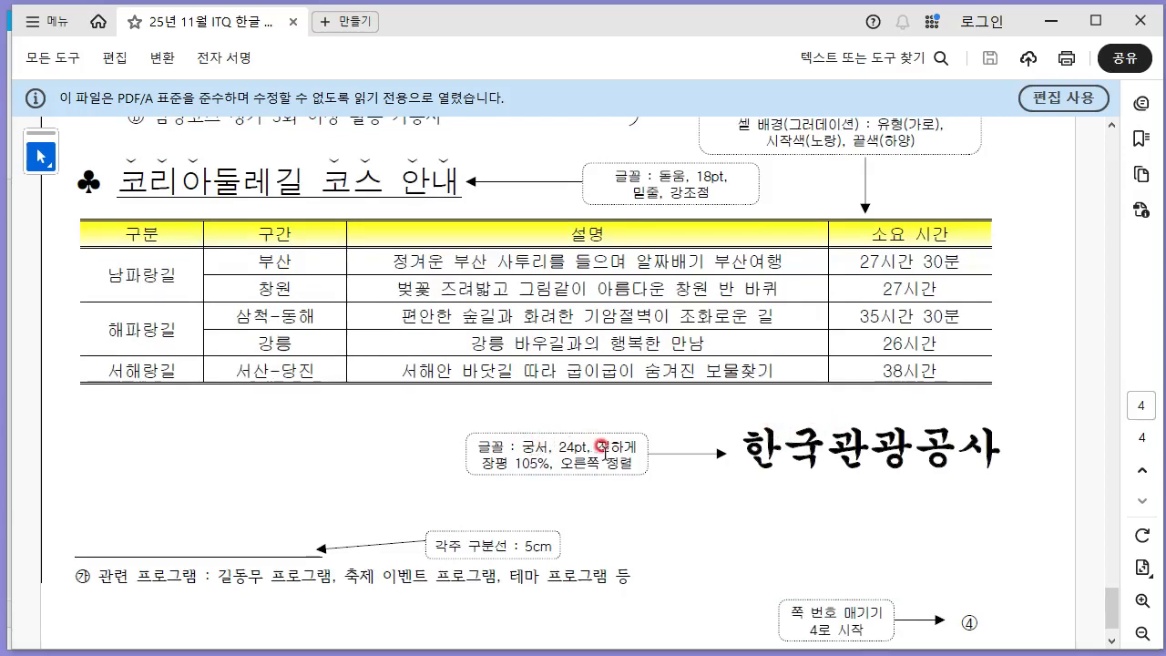
{"action": "key", "text": "alt+Tab"}
{"action": "scroll", "coordinate": [638, 383], "scroll_direction": "down", "scroll_amount": 5}
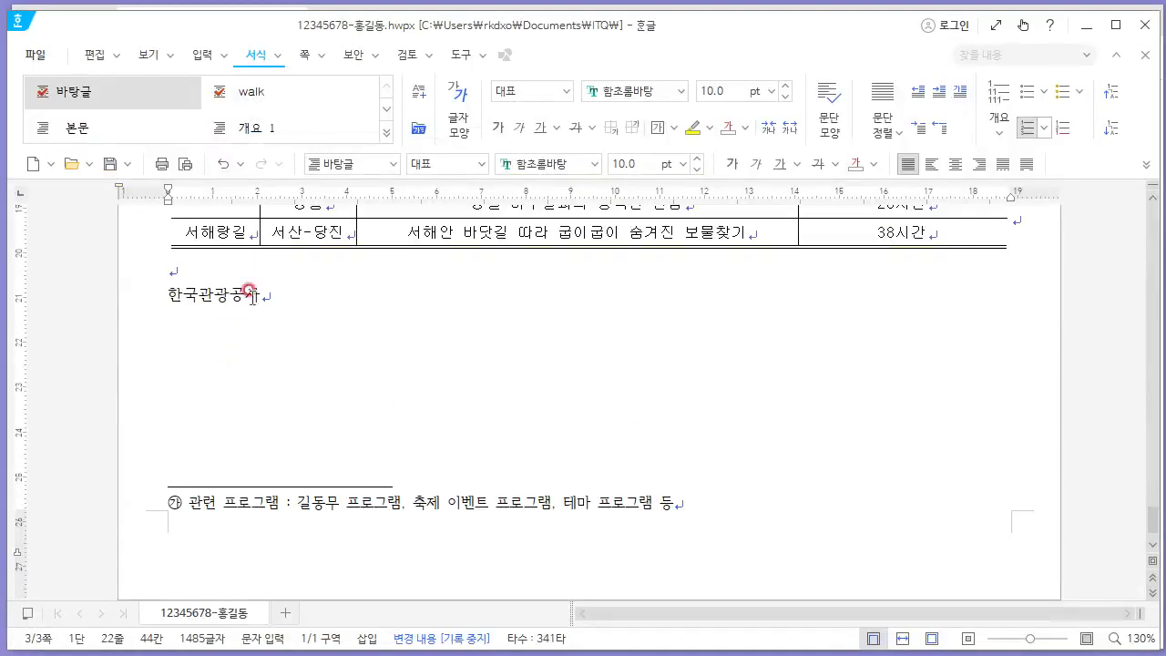
{"action": "left_click_drag", "start_coordinate": [273, 295], "coordinate": [85, 303]}
{"action": "left_click", "coordinate": [978, 164]}
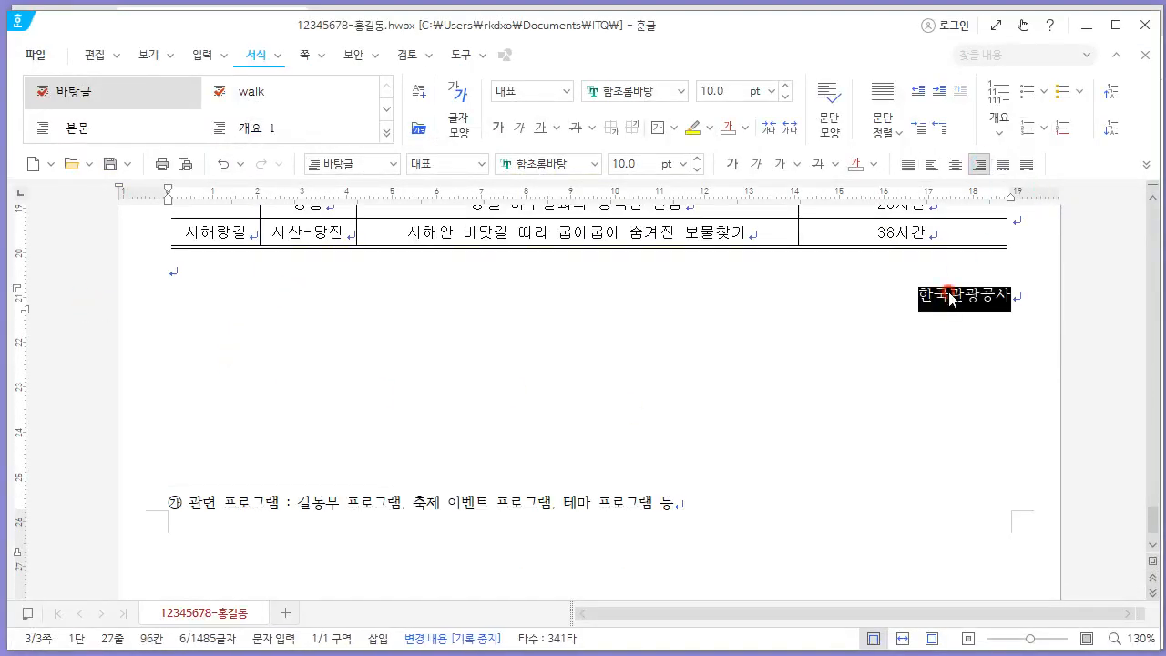
Open the character formatting for 한국관광공사 and set its size to 24 pt and its font to 궁서.
{"action": "right_click", "coordinate": [949, 296]}
{"action": "left_click", "coordinate": [1028, 404]}
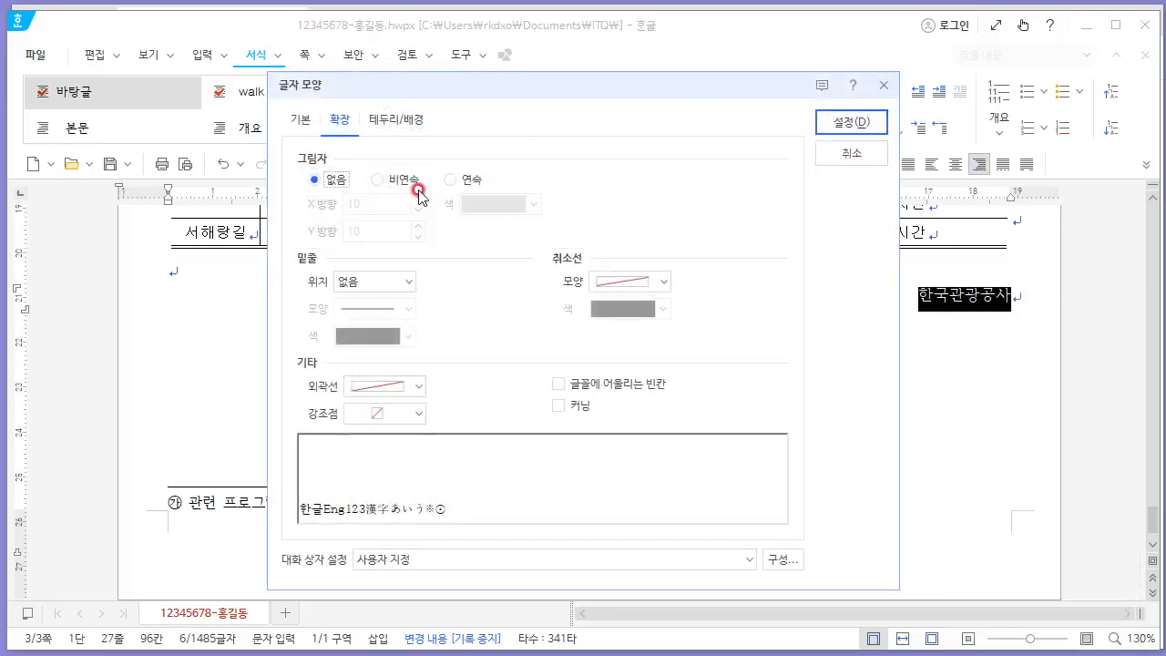
{"action": "left_click", "coordinate": [301, 119]}
{"action": "key", "text": "alt+Tab"}
{"action": "key", "text": "alt+Tab"}
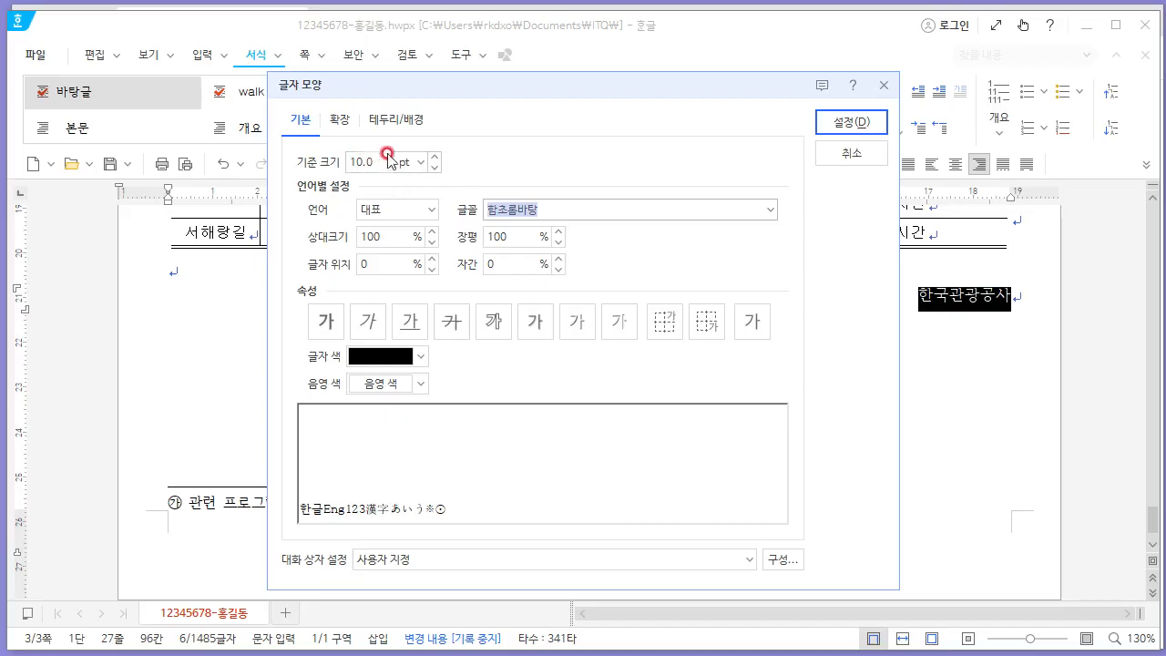
{"action": "type", "text": "24"}
{"action": "key", "text": "Tab"}
{"action": "key", "text": "Tab"}
{"action": "type", "text": "궁서"}
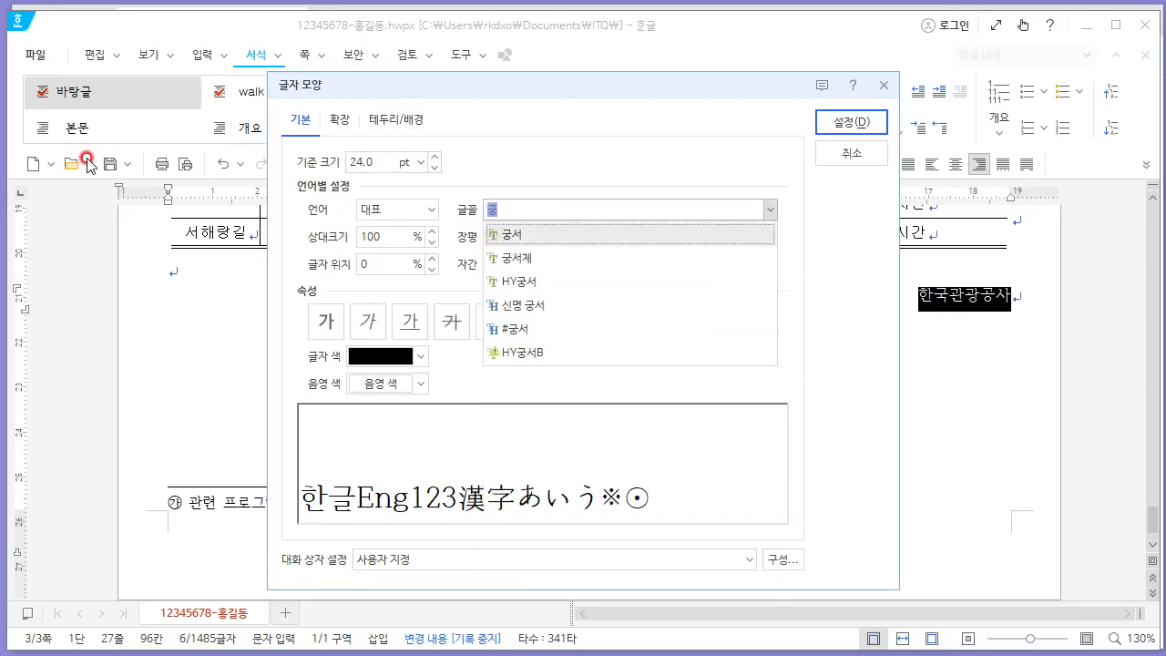
{"action": "key", "text": "Return"}
Set the character width (장평) of 한국관광공사 to 105%, make it bold, and apply the formatting.
{"action": "double_click", "coordinate": [503, 235]}
{"action": "type", "text": "105"}
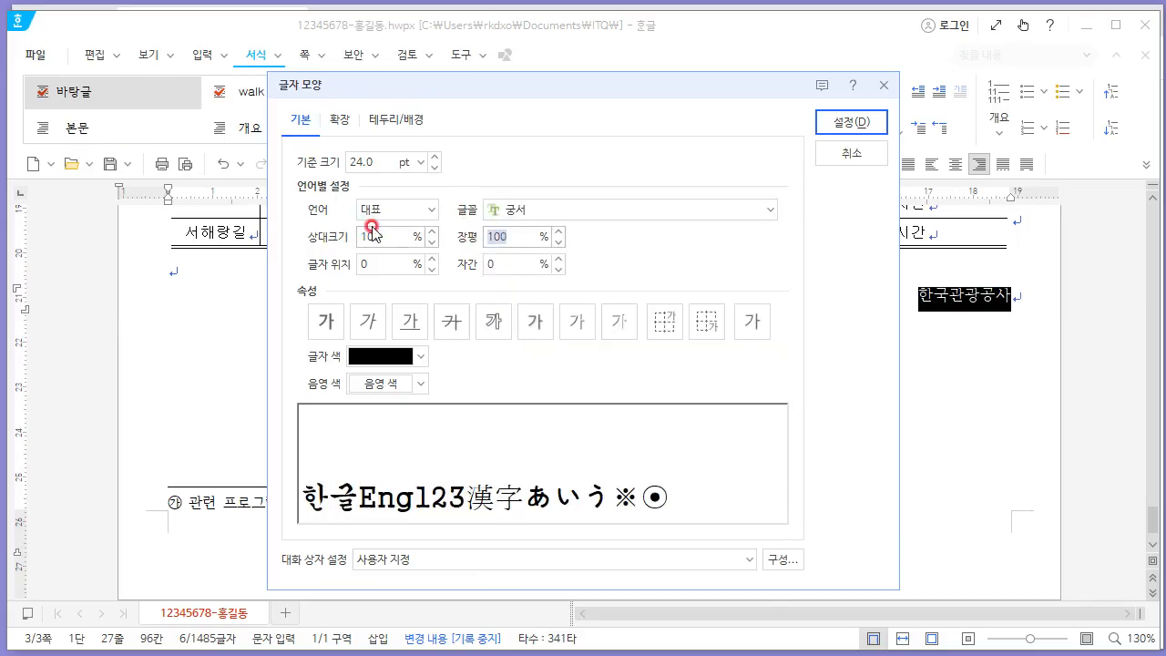
{"action": "key", "text": "alt+Tab"}
{"action": "key", "text": "alt+Tab"}
{"action": "left_click", "coordinate": [326, 321]}
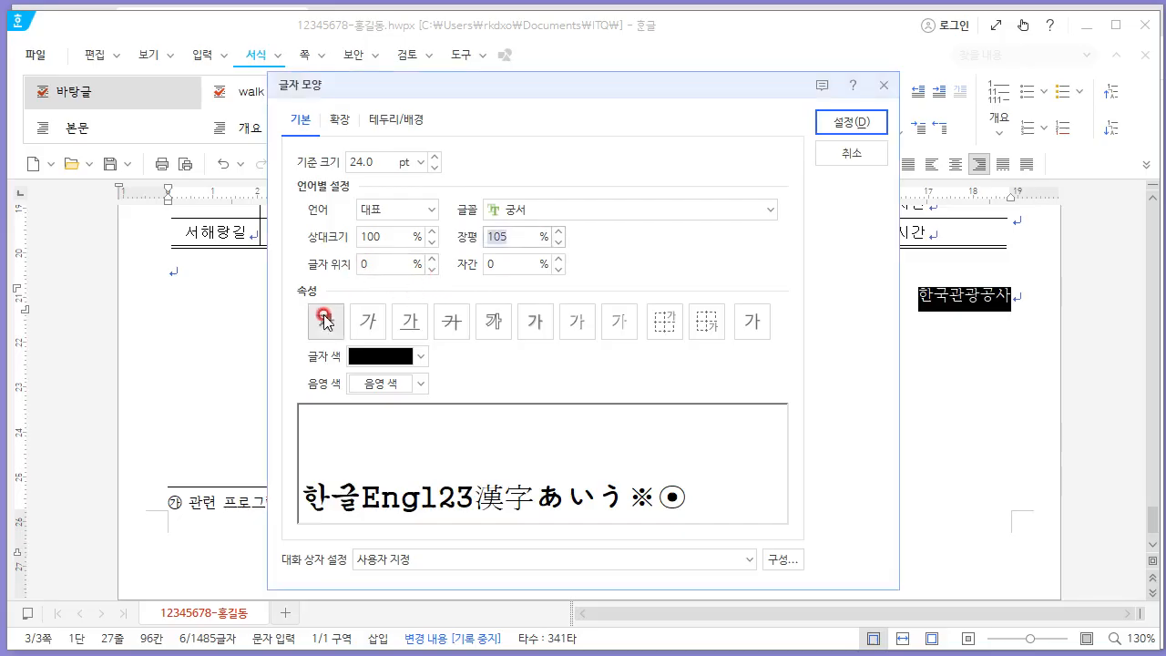
{"action": "left_click", "coordinate": [855, 121]}
Insert page numbers at the page's bottom right in ①,②,③ style without dashes, starting at 4, per the exam PDF.
{"action": "key", "text": "alt+Tab"}
{"action": "scroll", "coordinate": [898, 469], "scroll_direction": "down", "scroll_amount": 1}
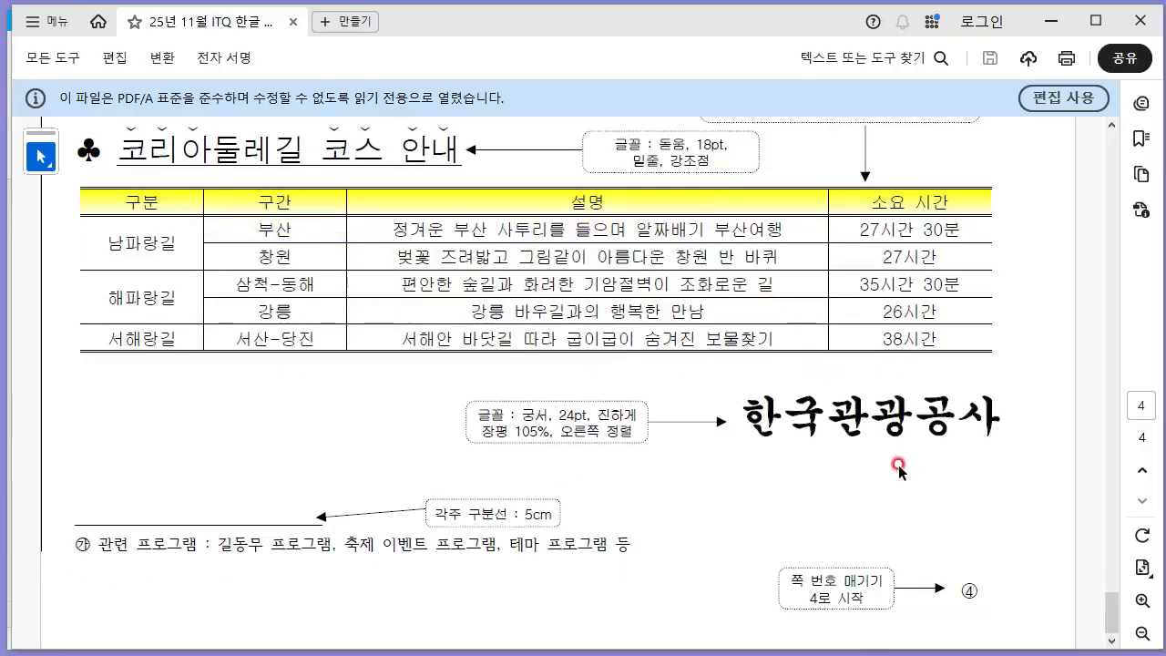
{"action": "key", "text": "alt+Tab"}
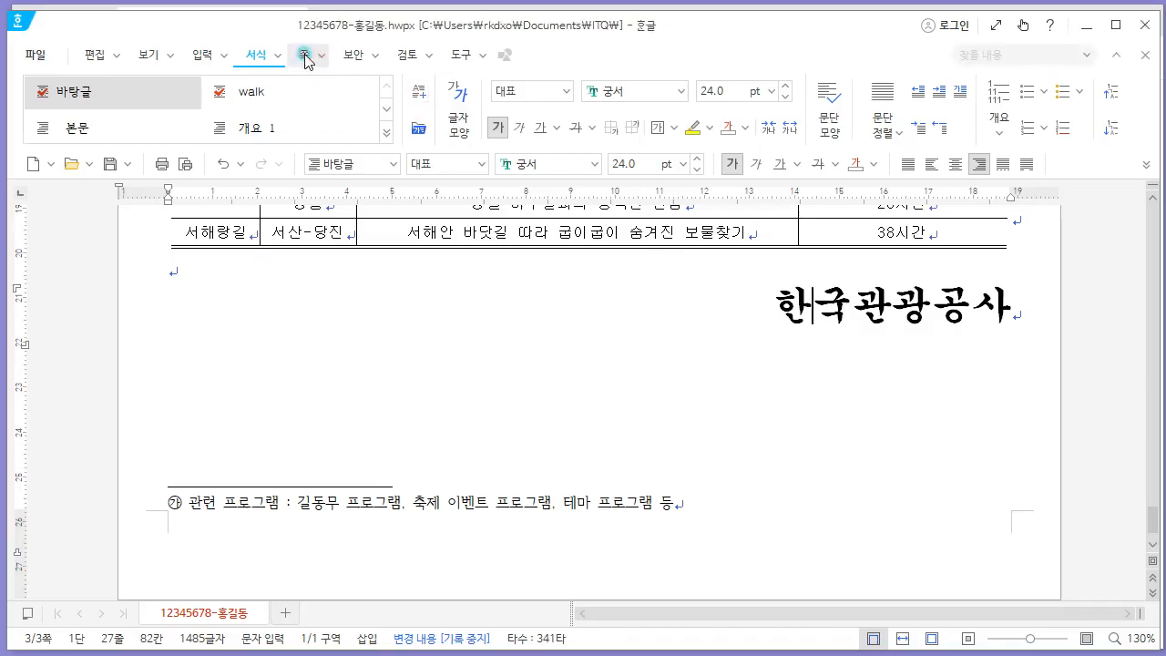
{"action": "left_click", "coordinate": [302, 54]}
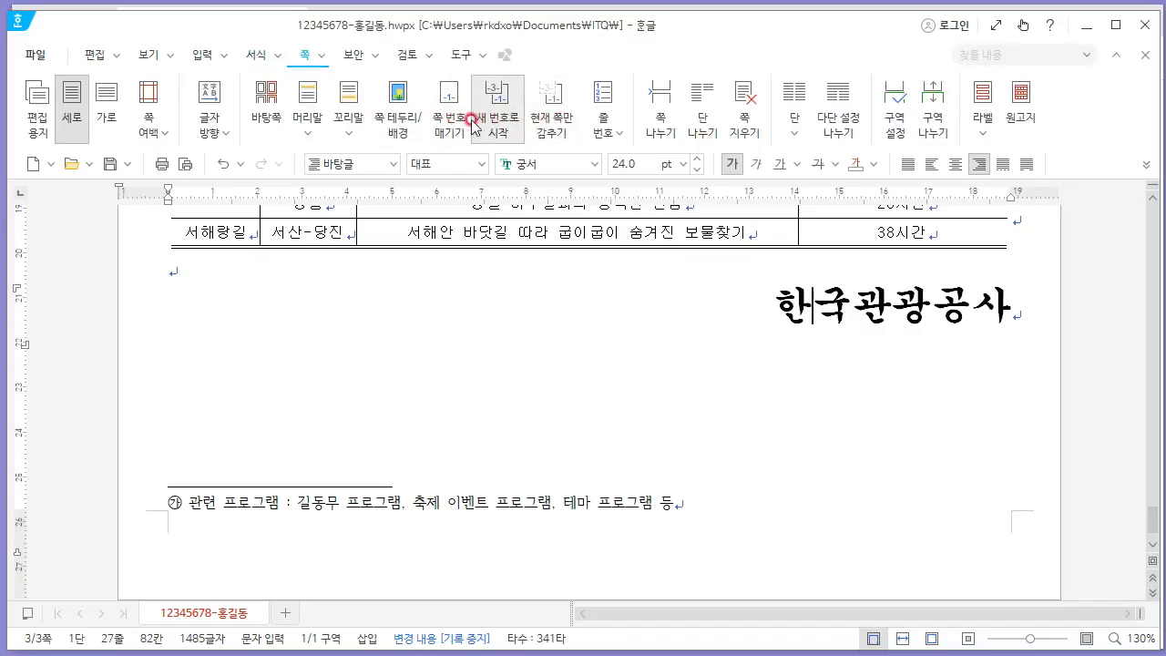
{"action": "left_click", "coordinate": [440, 120]}
{"action": "key", "text": "alt+Tab"}
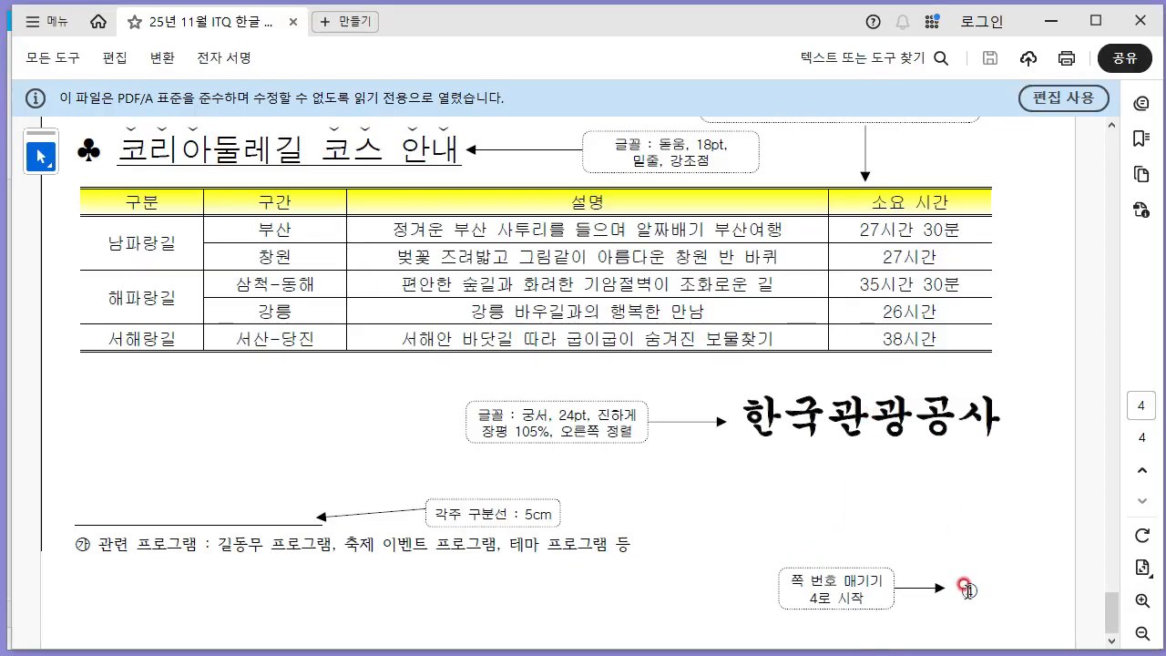
{"action": "key", "text": "alt+Tab"}
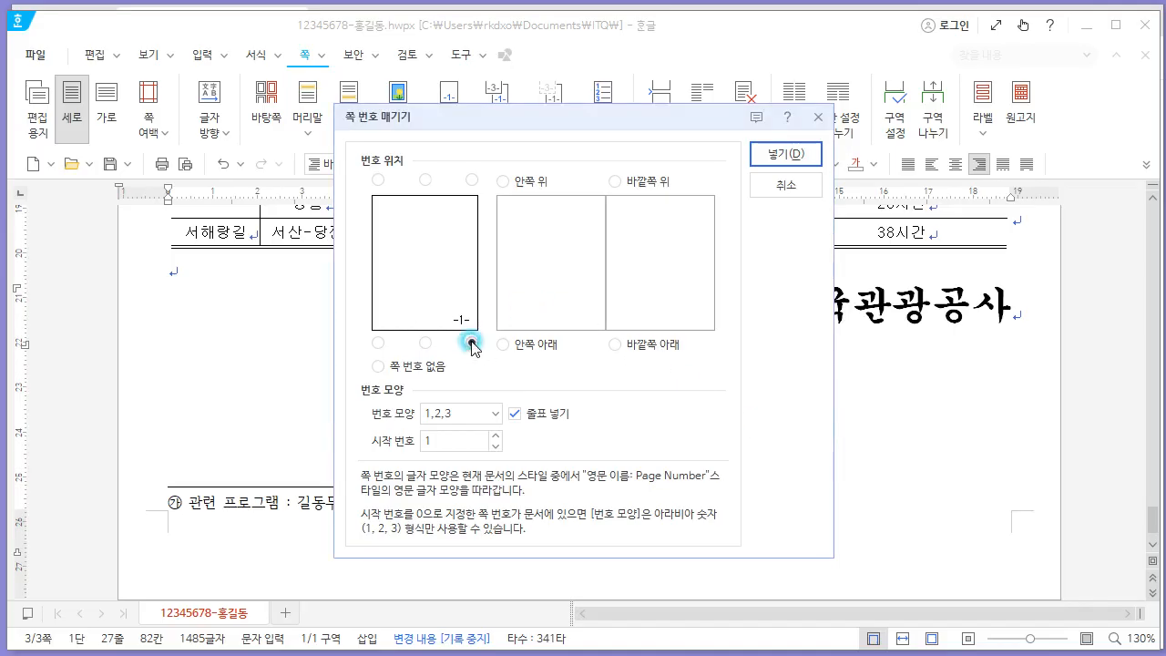
{"action": "left_click", "coordinate": [494, 413]}
{"action": "left_click", "coordinate": [470, 464]}
{"action": "left_click", "coordinate": [447, 441]}
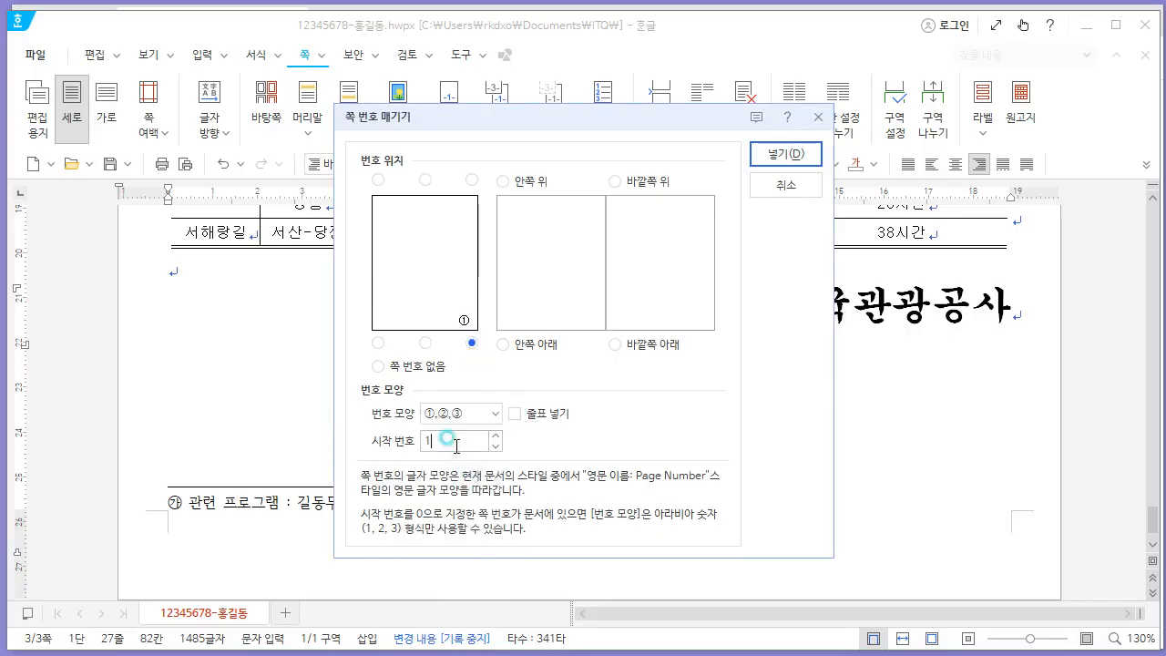
{"action": "type", "text": "4"}
{"action": "left_click", "coordinate": [790, 153]}
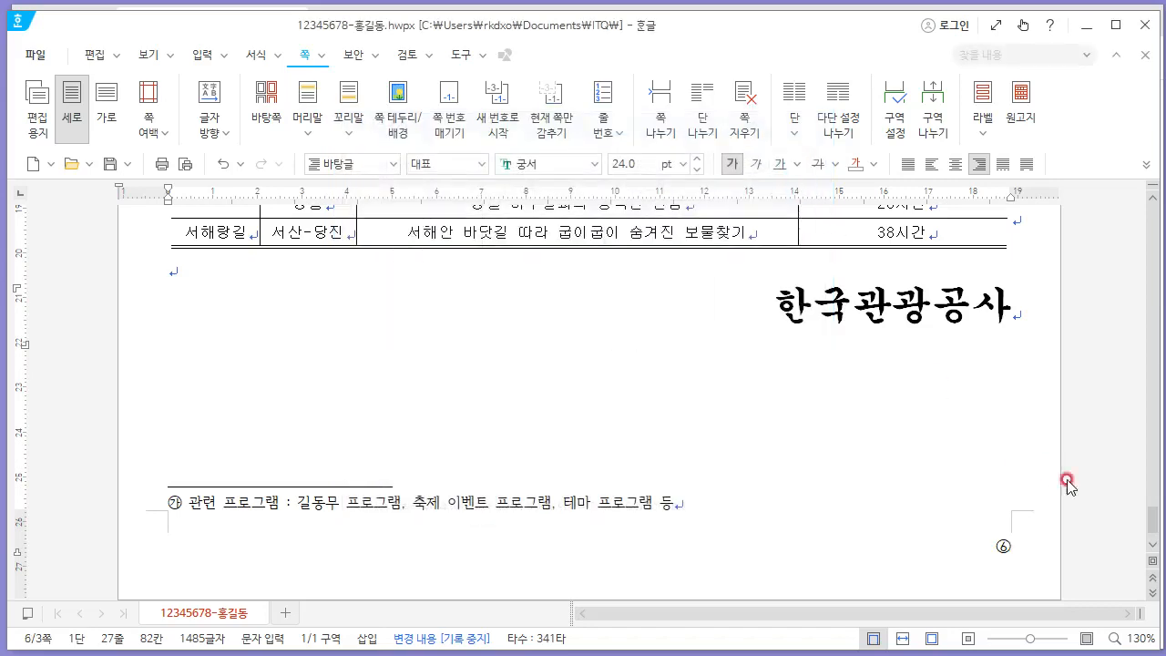
Hide the page number on the document's first page, which contains items 1 and 2.
{"action": "left_click_drag", "start_coordinate": [1137, 521], "coordinate": [1129, 224]}
{"action": "left_click", "coordinate": [771, 412]}
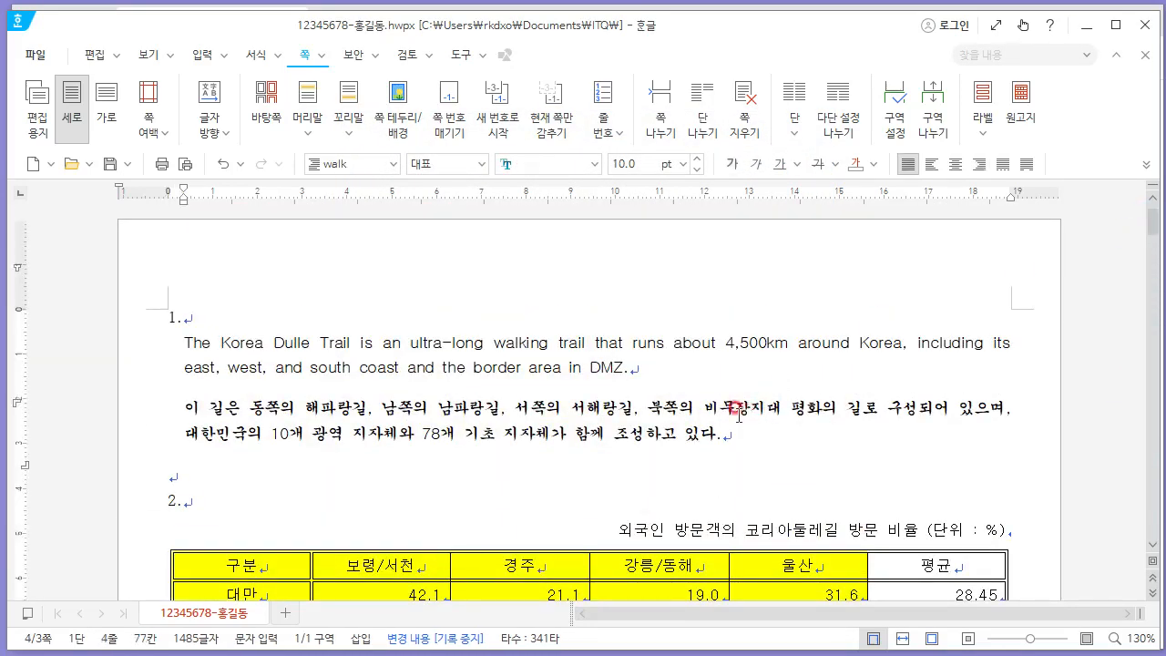
{"action": "left_click", "coordinate": [558, 131]}
{"action": "left_click", "coordinate": [447, 317]}
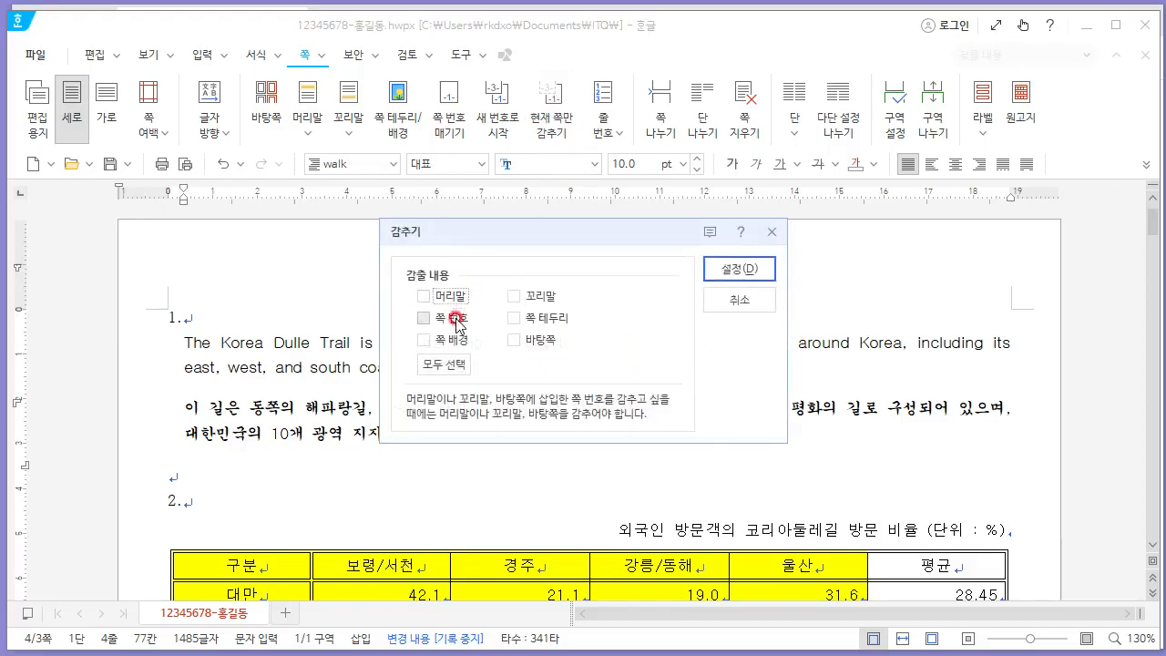
{"action": "left_click", "coordinate": [721, 286]}
Hide the page number on the second page, which contains the equations, and return to the end of the last page.
{"action": "scroll", "coordinate": [1021, 296], "scroll_direction": "down", "scroll_amount": 10}
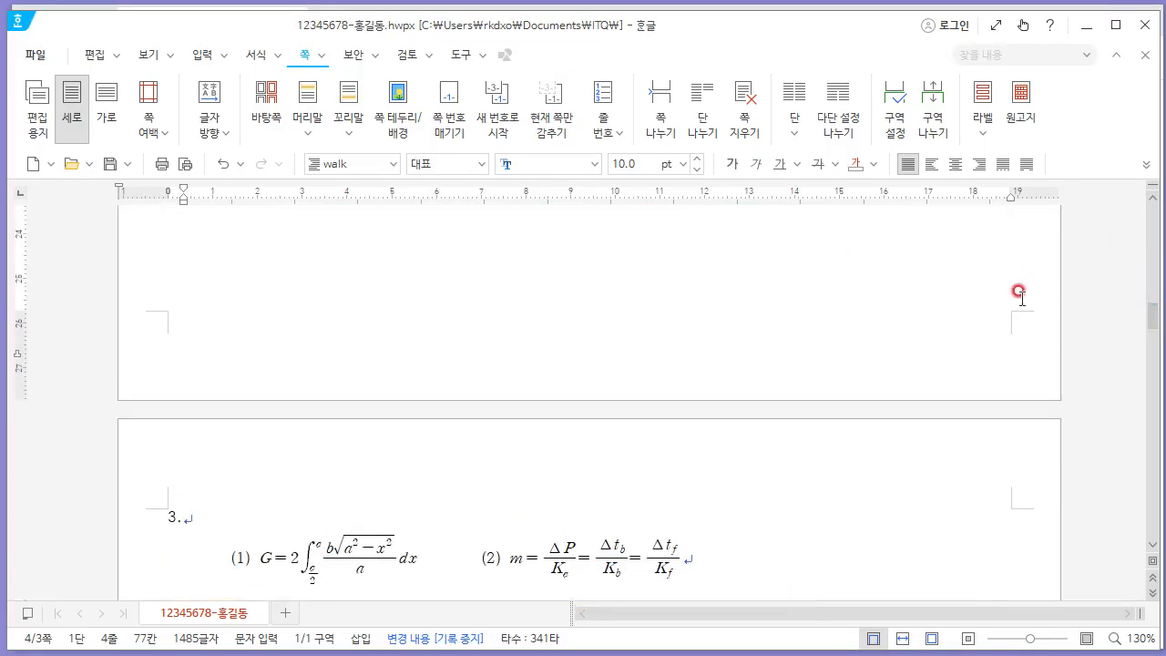
{"action": "mouse_move", "coordinate": [1150, 314]}
{"action": "left_mouse_down"}
{"action": "mouse_move", "coordinate": [1158, 413]}
{"action": "mouse_move", "coordinate": [1155, 316]}
{"action": "left_mouse_up"}
{"action": "left_click", "coordinate": [599, 261]}
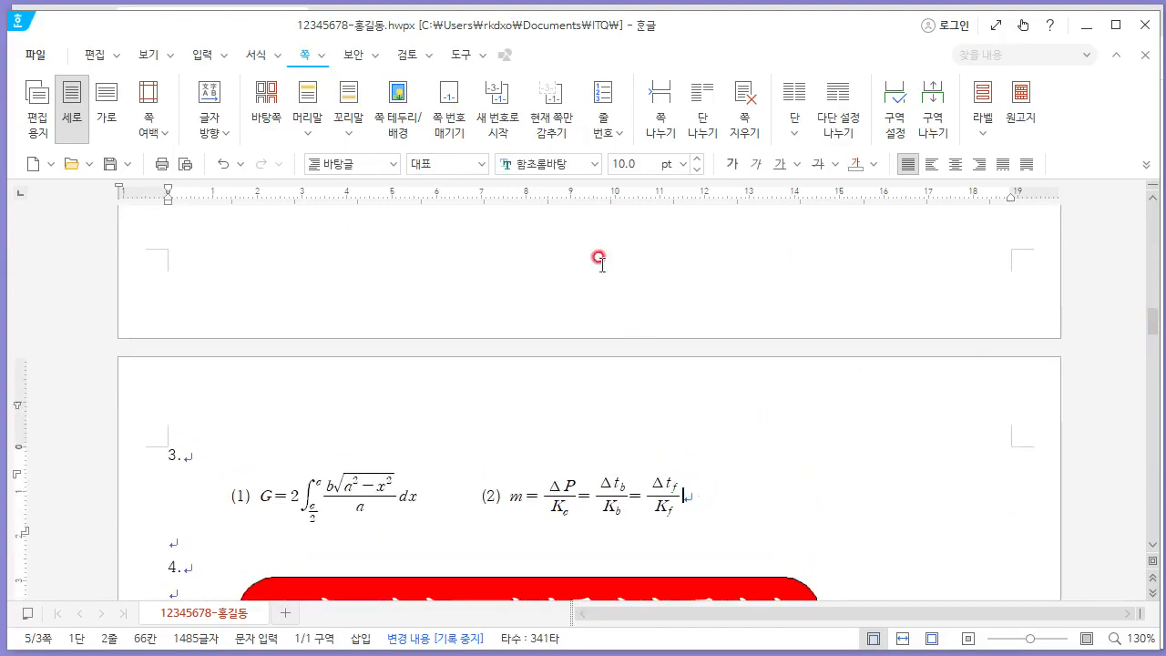
{"action": "left_click", "coordinate": [552, 118]}
{"action": "left_click", "coordinate": [446, 318]}
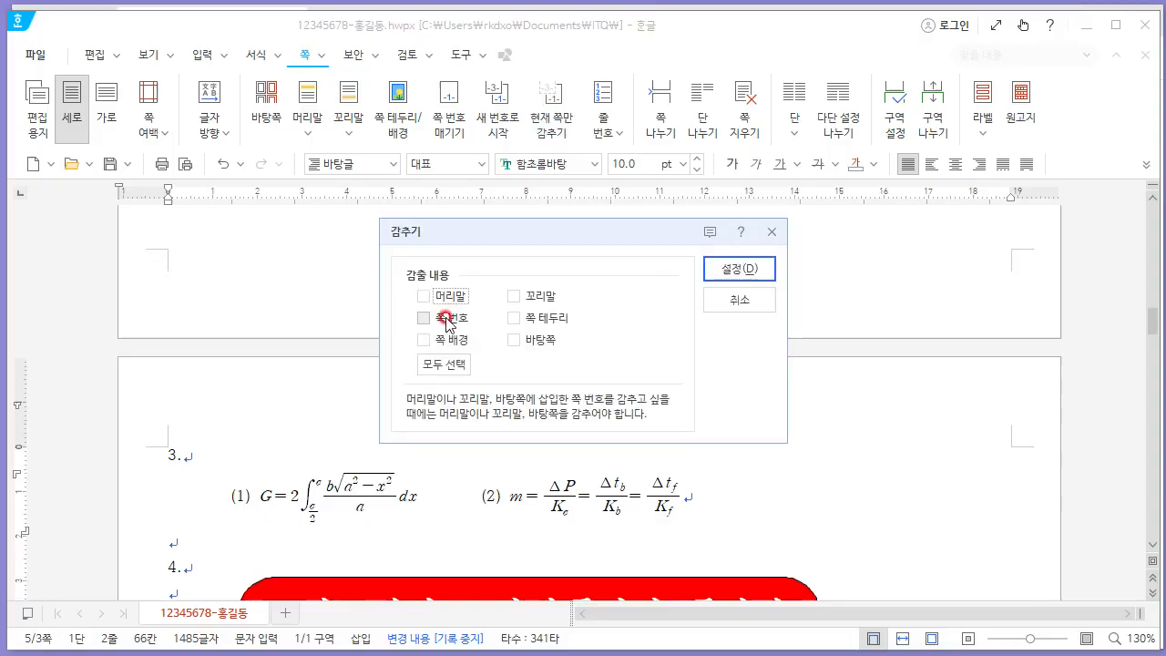
{"action": "left_click", "coordinate": [739, 269]}
{"action": "left_click_drag", "start_coordinate": [1150, 322], "coordinate": [1153, 534]}
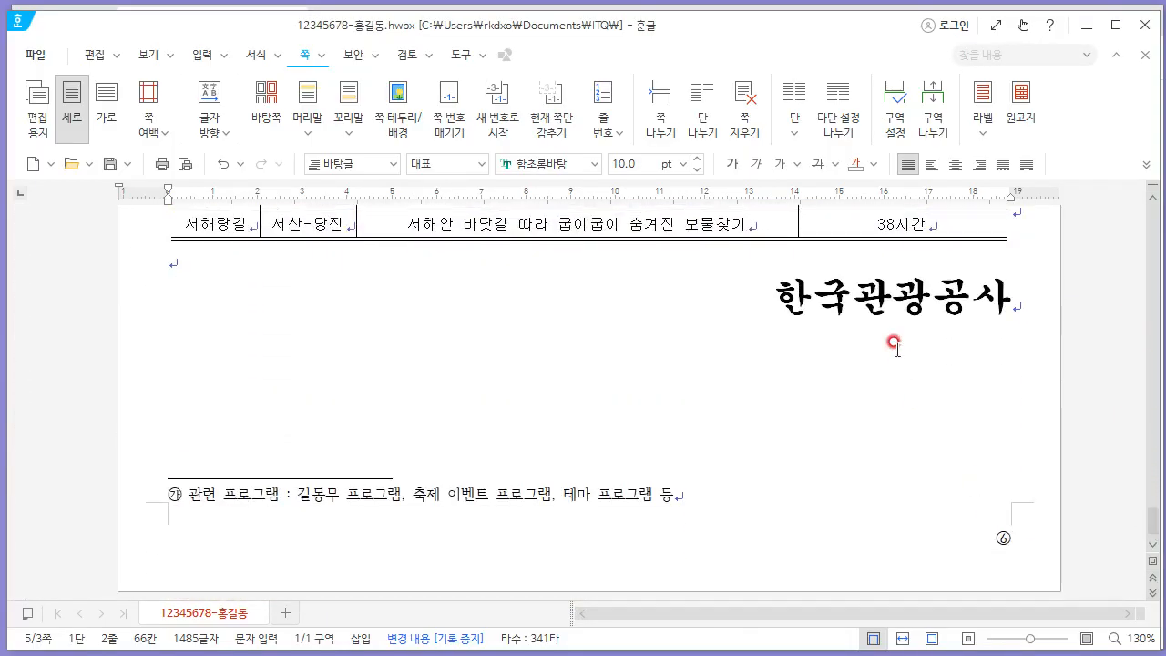
Restart the page numbering at 4 on the last page, which contains the 한국관광공사 closing line.
{"action": "left_click", "coordinate": [492, 117]}
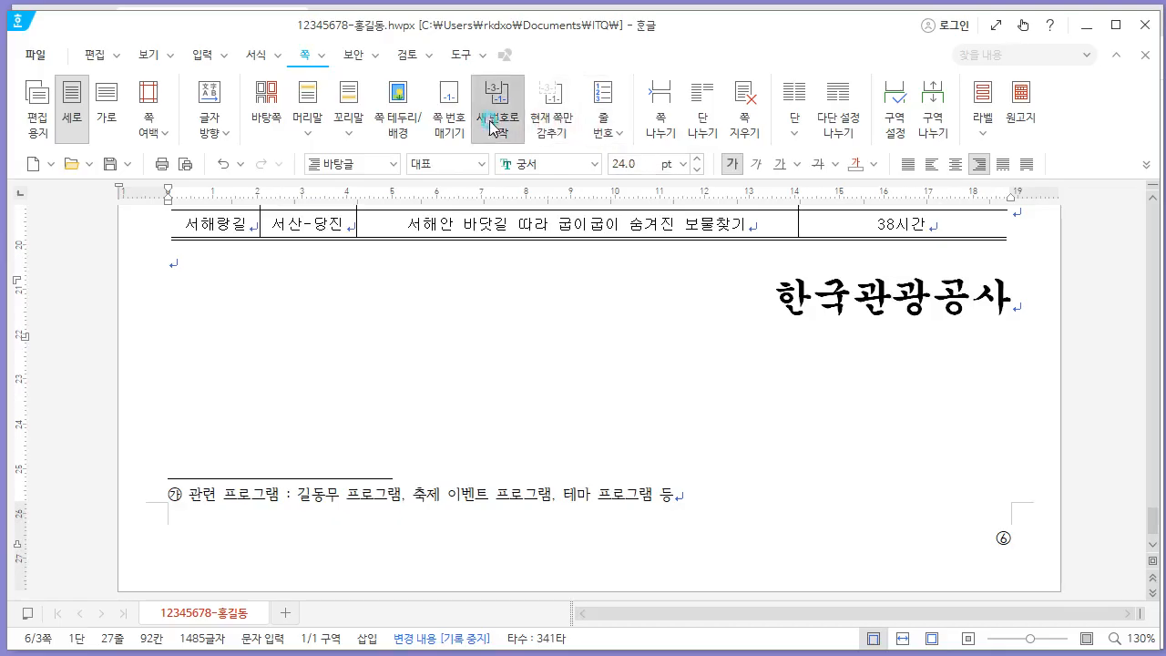
{"action": "left_click", "coordinate": [526, 330]}
{"action": "double_click", "coordinate": [519, 389]}
{"action": "type", "text": "4"}
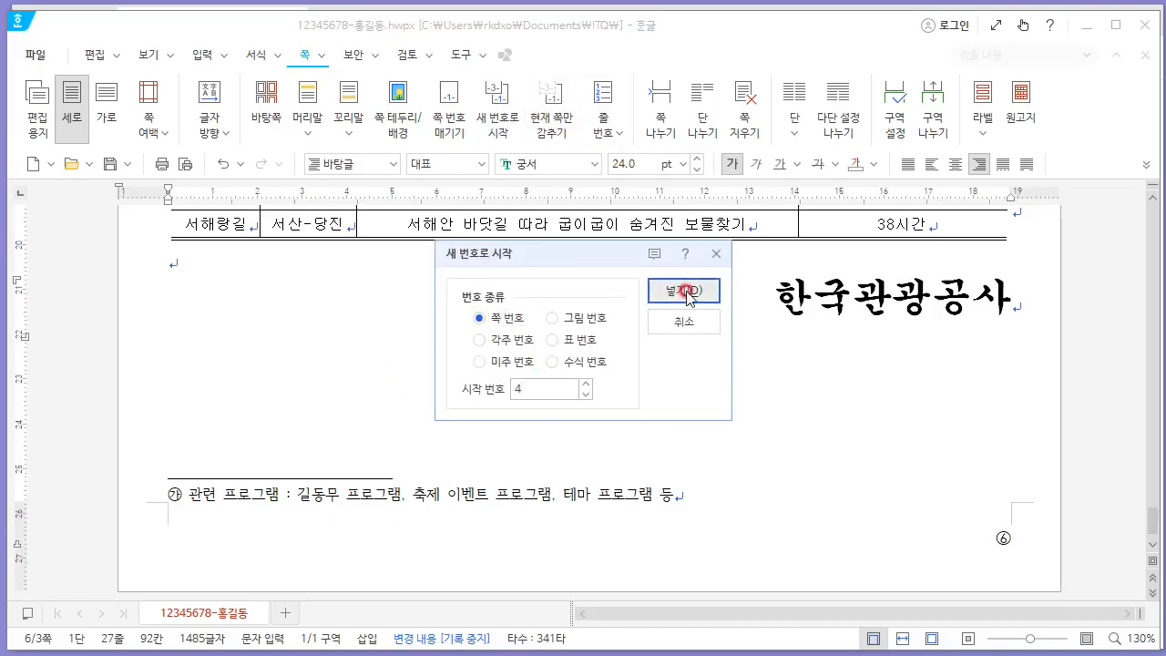
{"action": "left_click", "coordinate": [686, 291]}
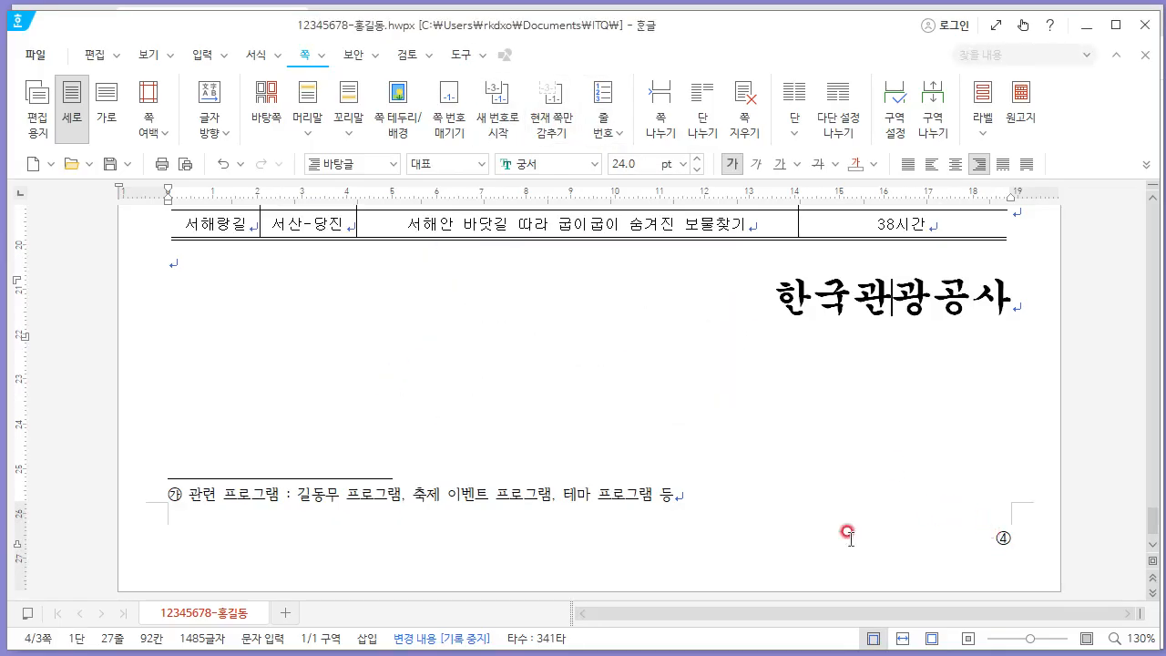
Compare the finished document's pages with the exam PDF, checking the 문서작성 능력평가 page, the drawing page, and the table and chart page.
{"action": "key", "text": "alt+Tab"}
{"action": "scroll", "coordinate": [547, 410], "scroll_direction": "up", "scroll_amount": 15}
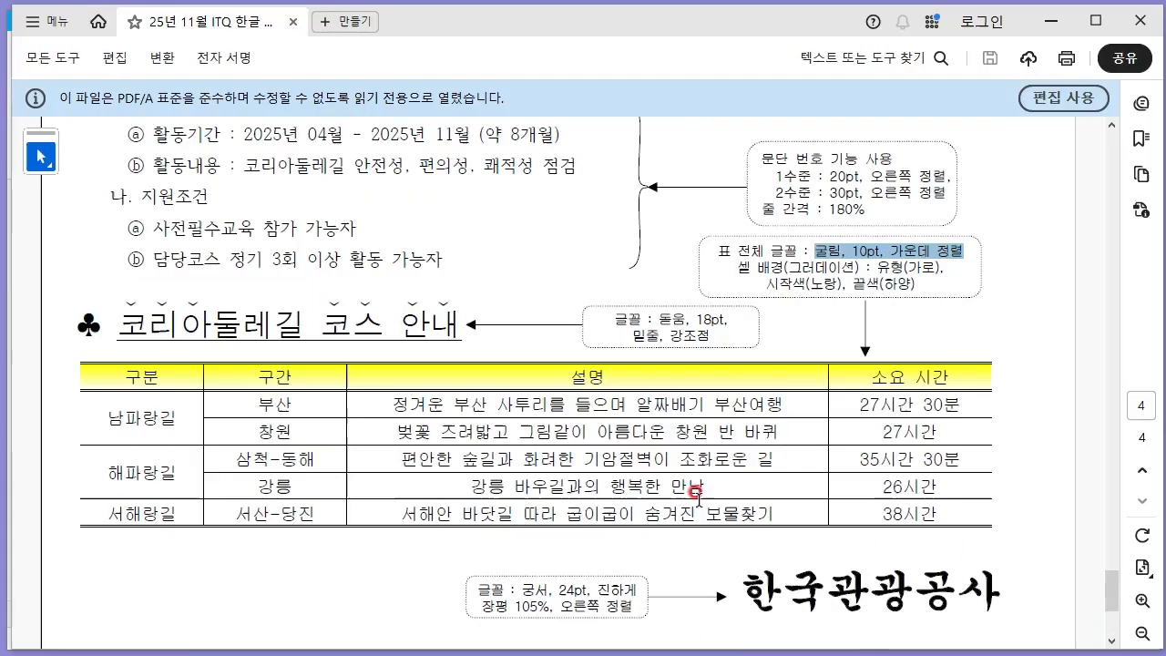
{"action": "scroll", "coordinate": [475, 335], "scroll_direction": "up", "scroll_amount": 3}
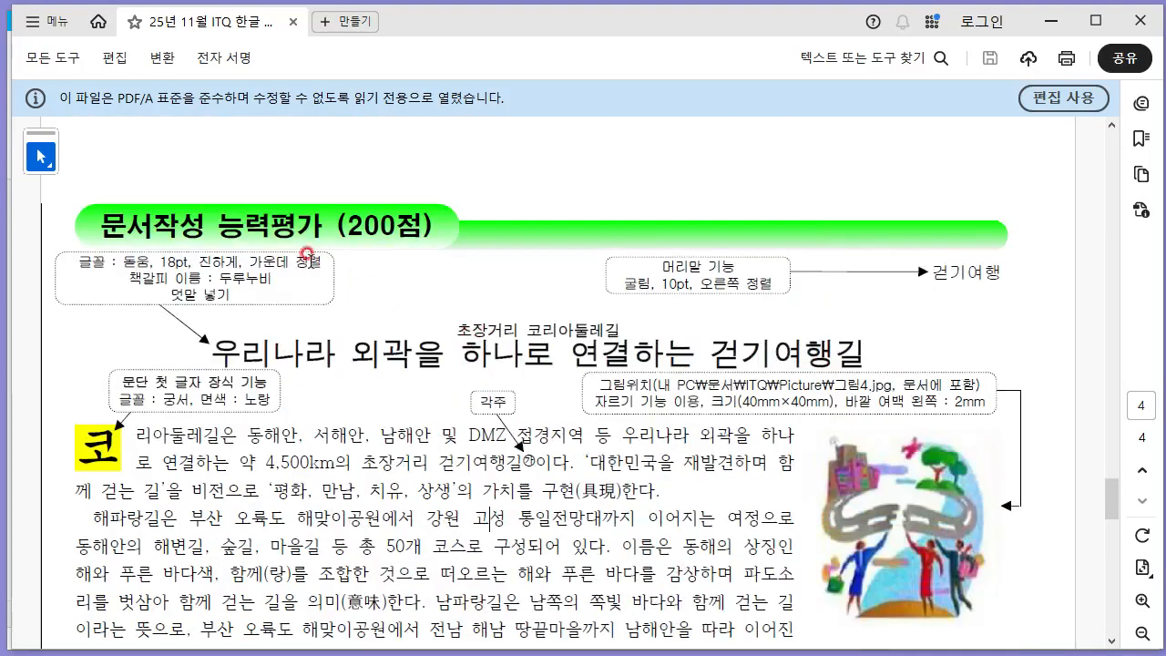
{"action": "key", "text": "alt+Tab"}
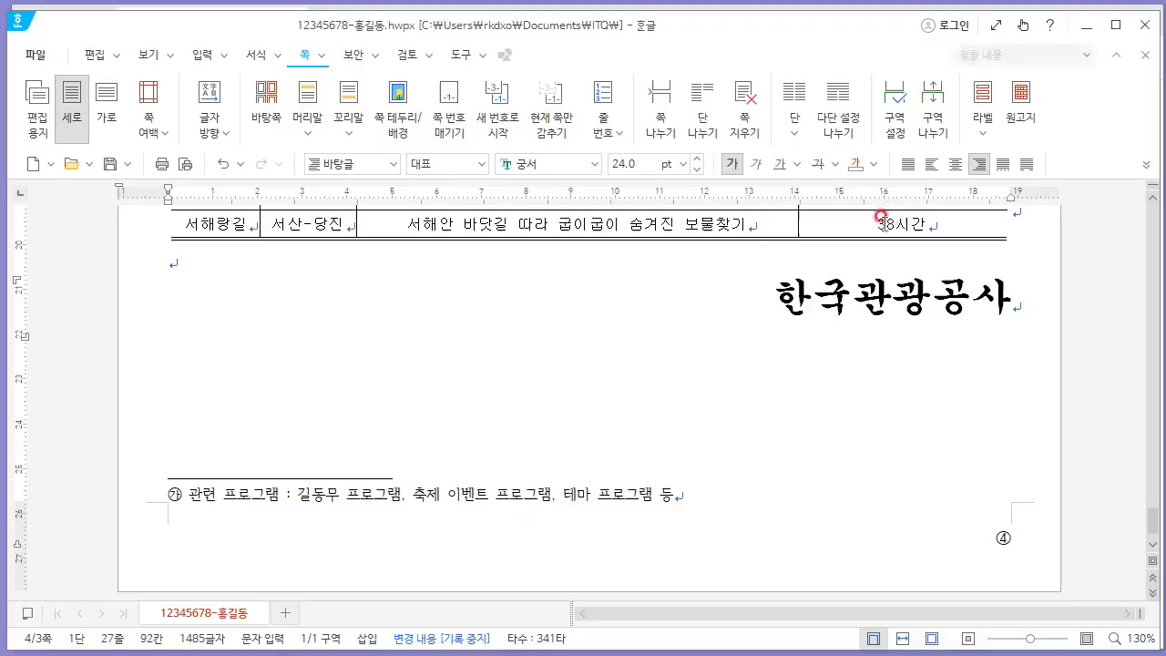
{"action": "left_click", "coordinate": [742, 380]}
{"action": "scroll", "coordinate": [738, 473], "scroll_direction": "up", "scroll_amount": 12}
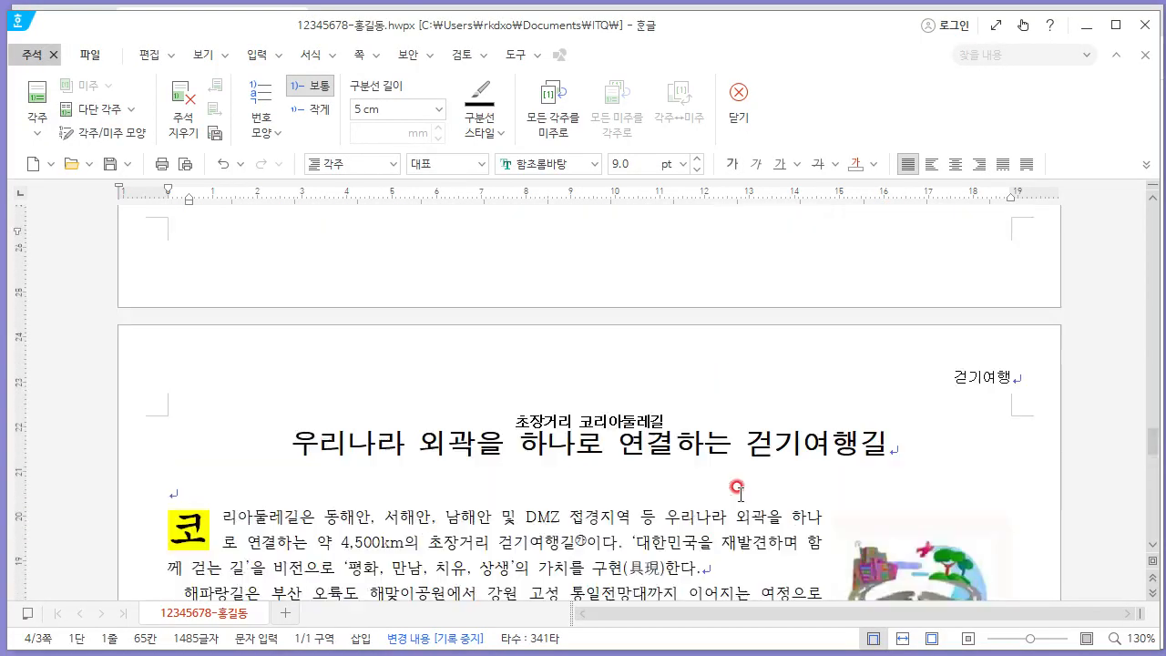
{"action": "scroll", "coordinate": [738, 488], "scroll_direction": "down", "scroll_amount": 8}
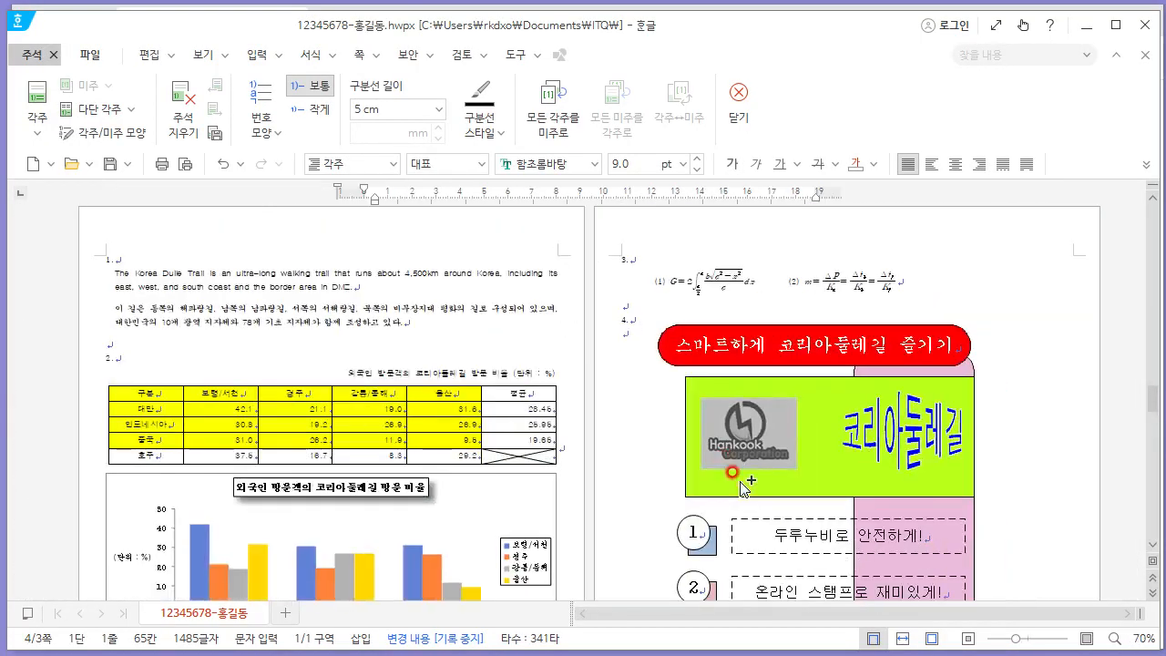
{"action": "scroll", "coordinate": [738, 479], "scroll_direction": "down", "scroll_amount": 1}
{"action": "scroll", "coordinate": [734, 488], "scroll_direction": "down", "scroll_amount": 3}
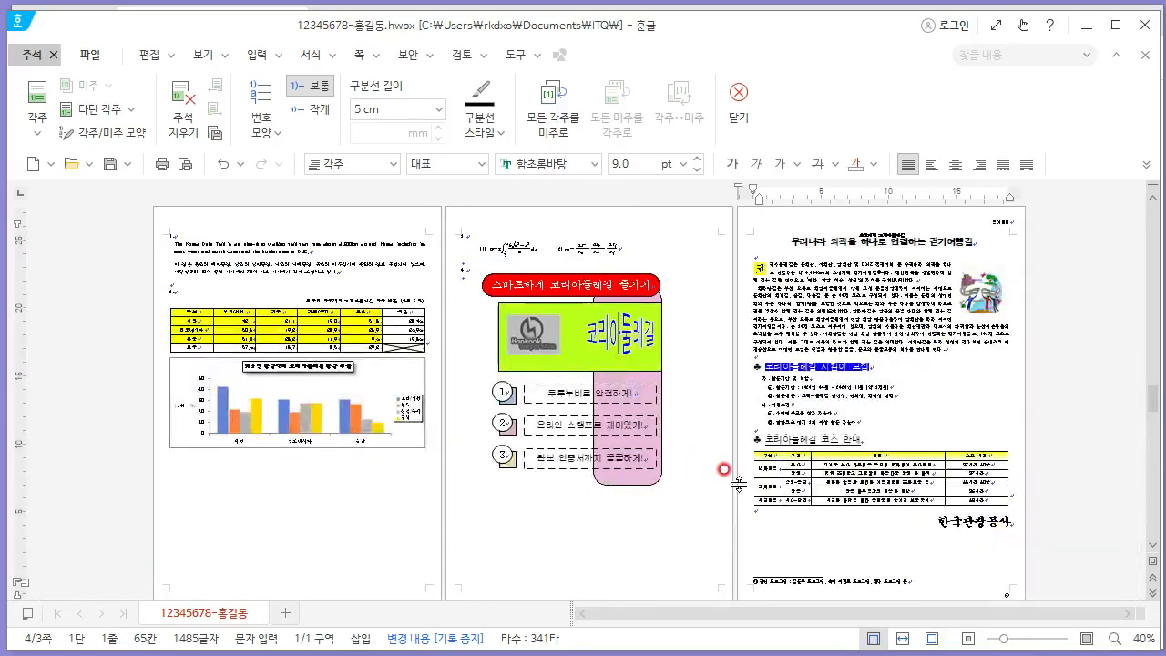
{"action": "key", "text": "alt+Tab"}
{"action": "scroll", "coordinate": [737, 469], "scroll_direction": "up", "scroll_amount": 10}
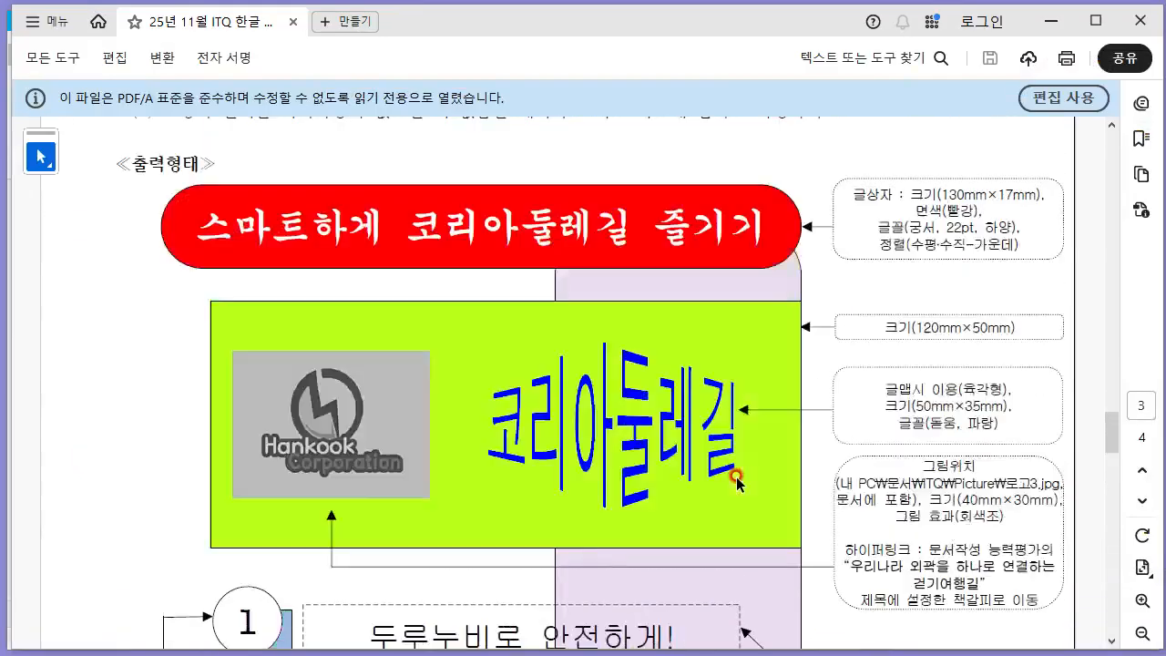
{"action": "scroll", "coordinate": [733, 481], "scroll_direction": "up", "scroll_amount": 8}
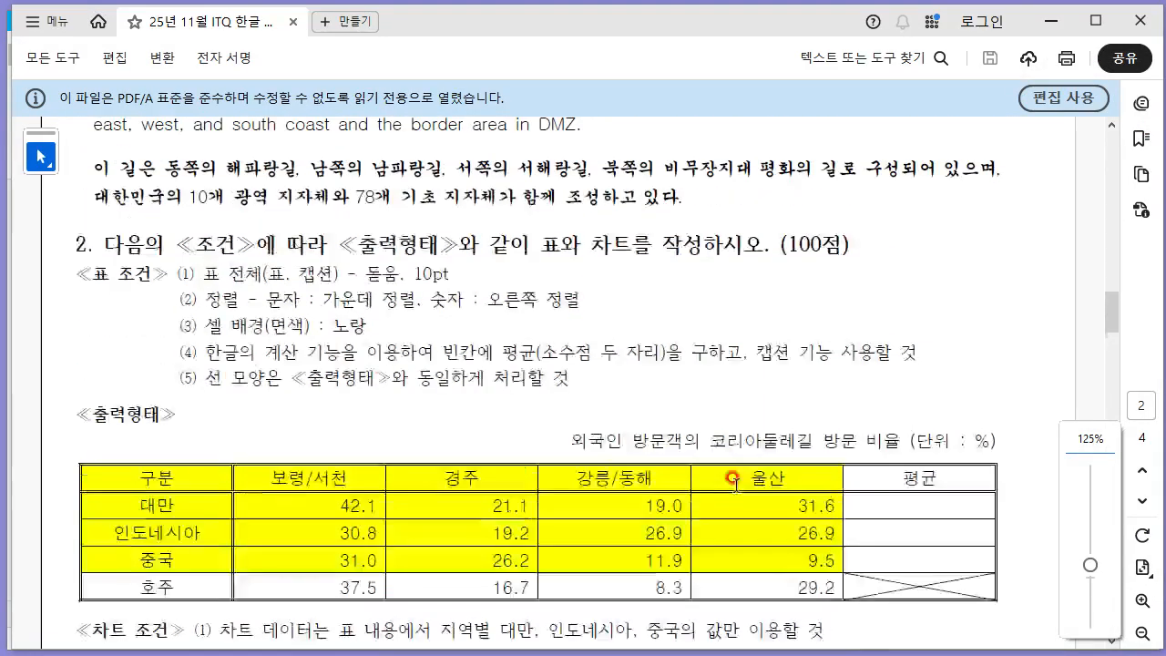
{"action": "key", "text": "alt+Tab"}
{"action": "scroll", "coordinate": [739, 495], "scroll_direction": "up", "scroll_amount": 5}
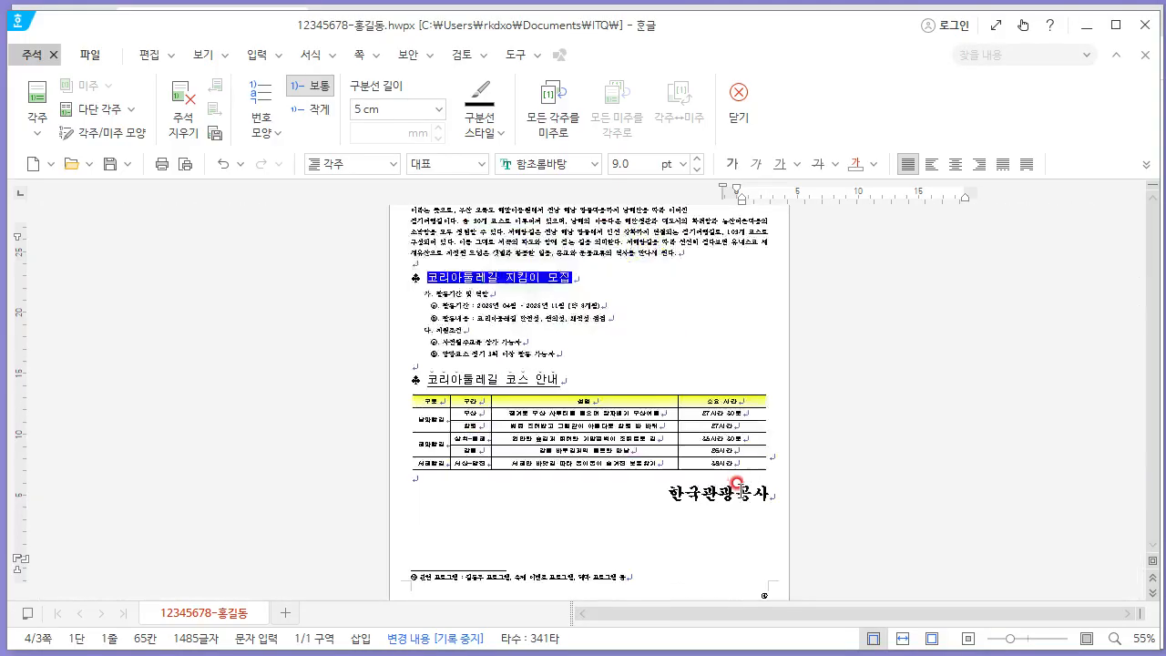